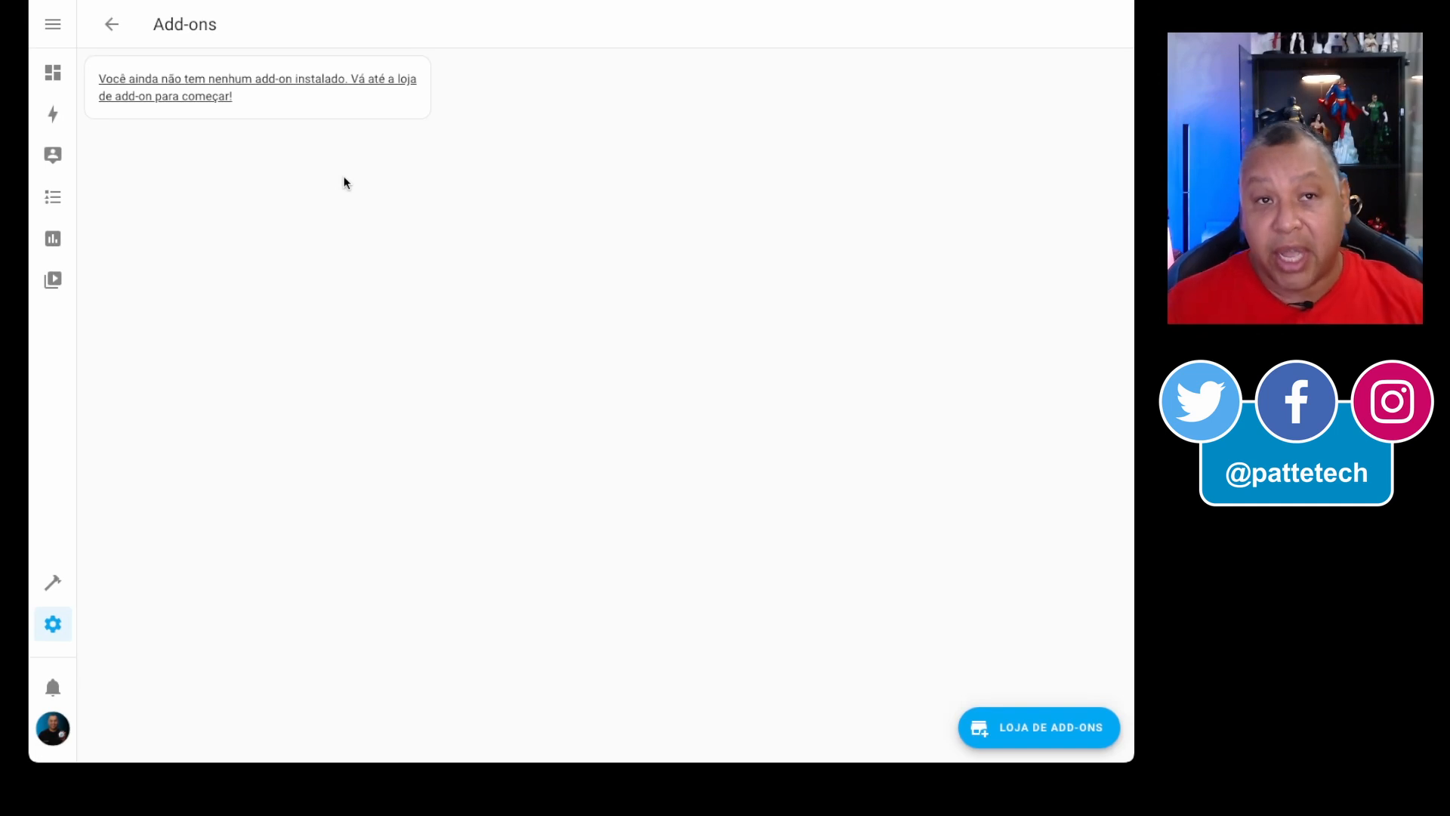
# Step: Go from Settings through System and back, then open the Add-ons page
pyautogui.click(49, 628)
pyautogui.click(578, 610)
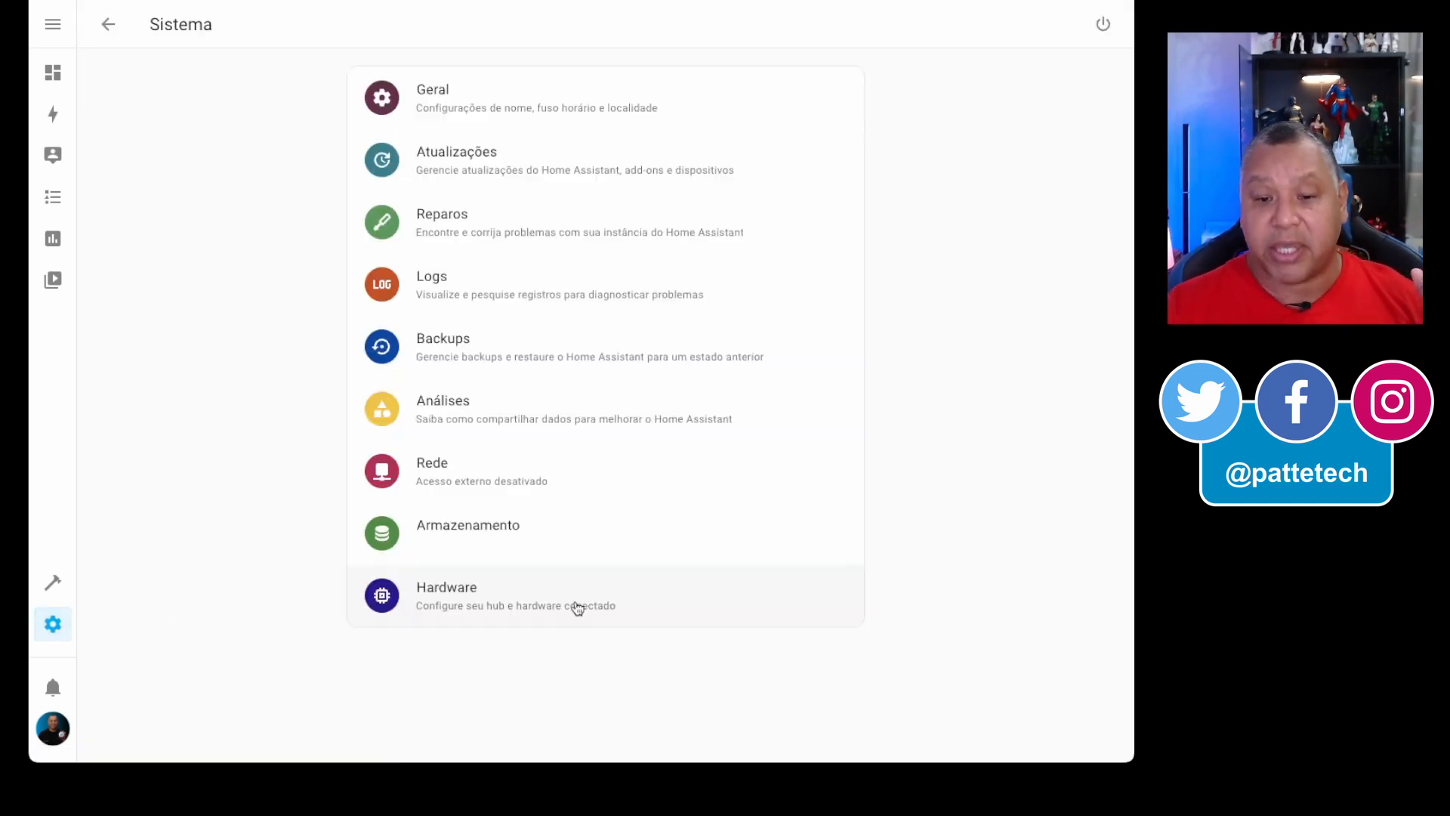
pyautogui.click(52, 624)
pyautogui.click(421, 366)
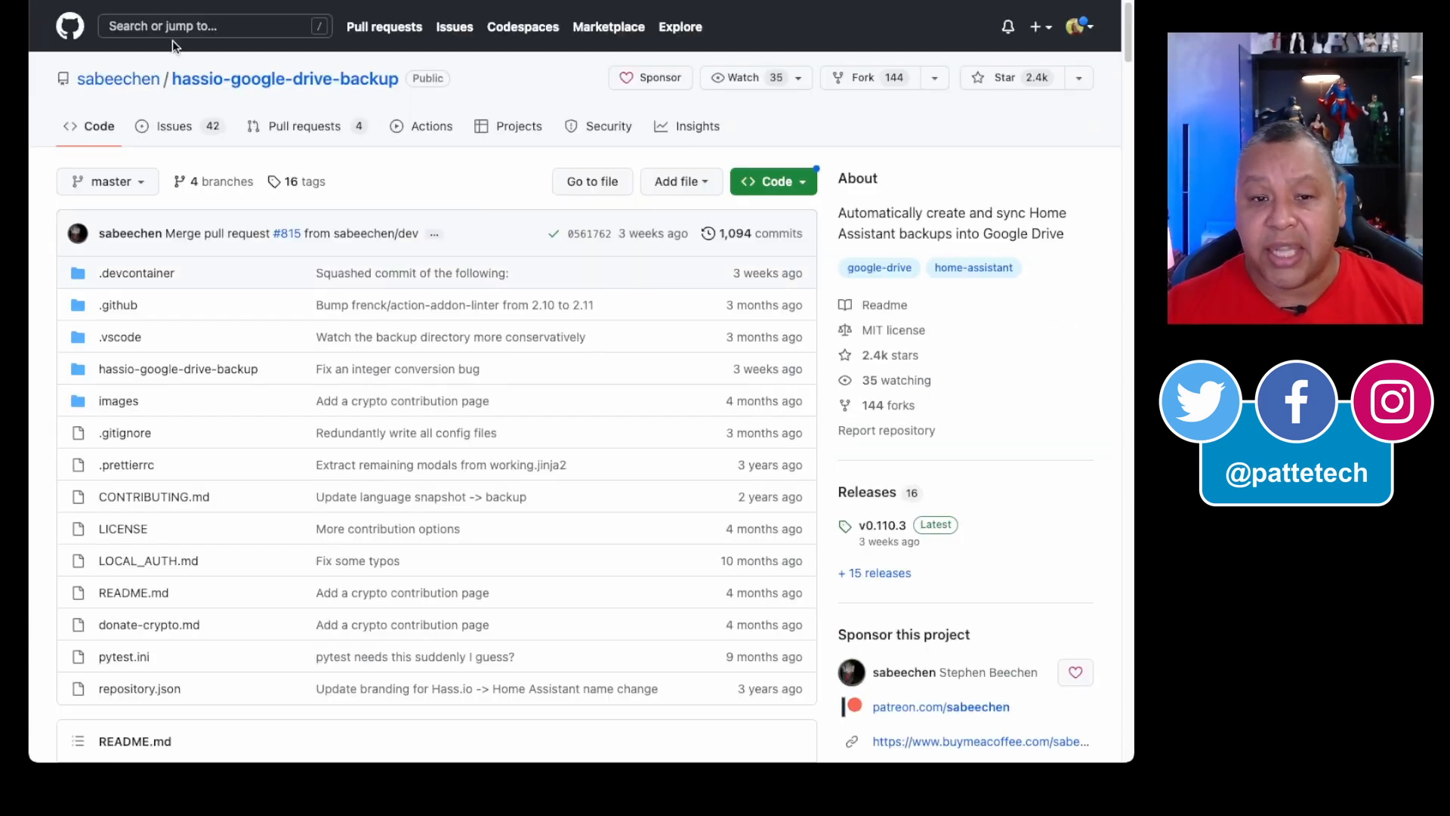
# Step: Scroll the hassio-google-drive-backup README down to the Detailed Install Instructions
pyautogui.scroll(-10, 310, 274)
pyautogui.scroll(-12, 310, 273)
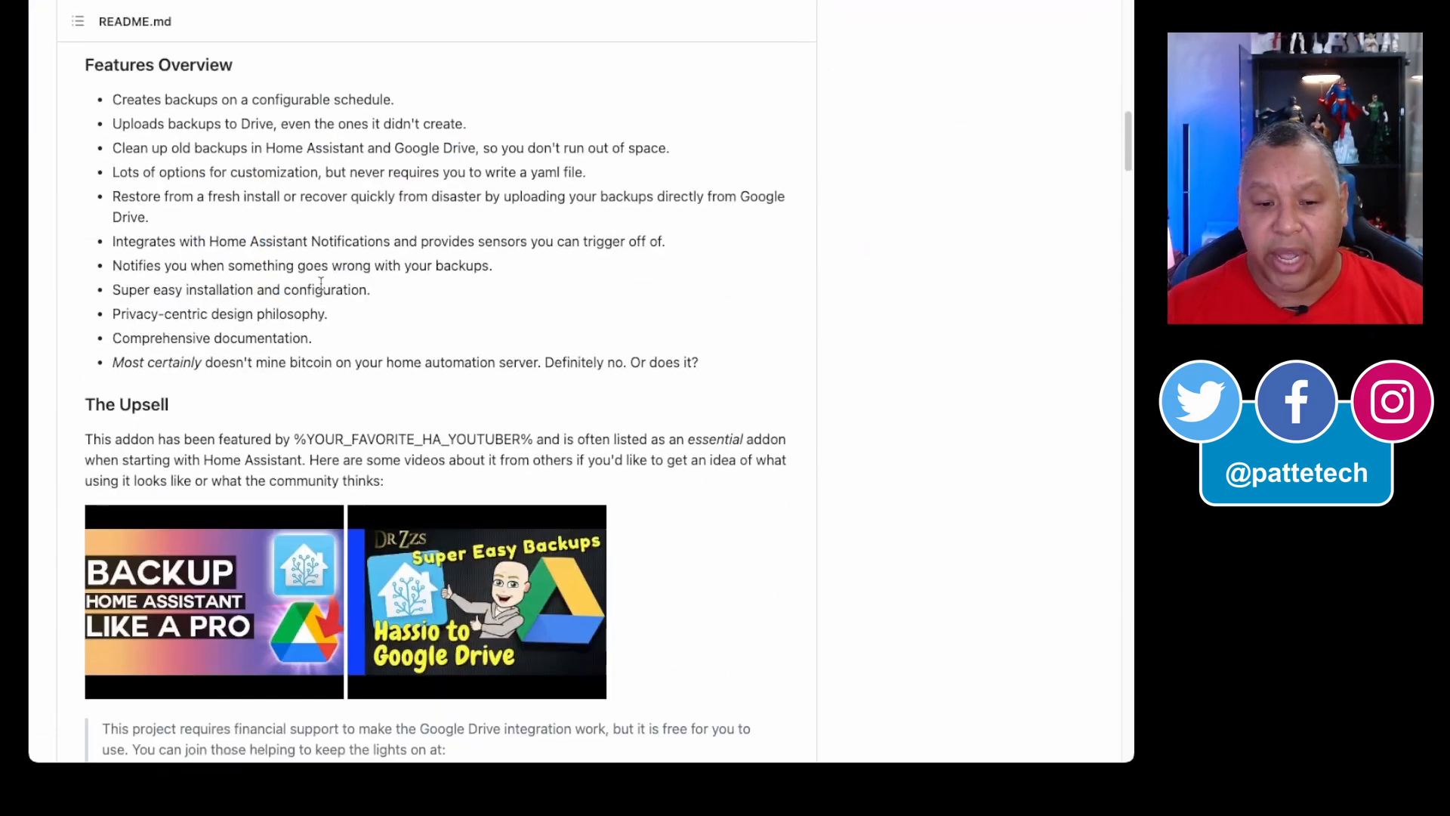
pyautogui.scroll(-5, 310, 466)
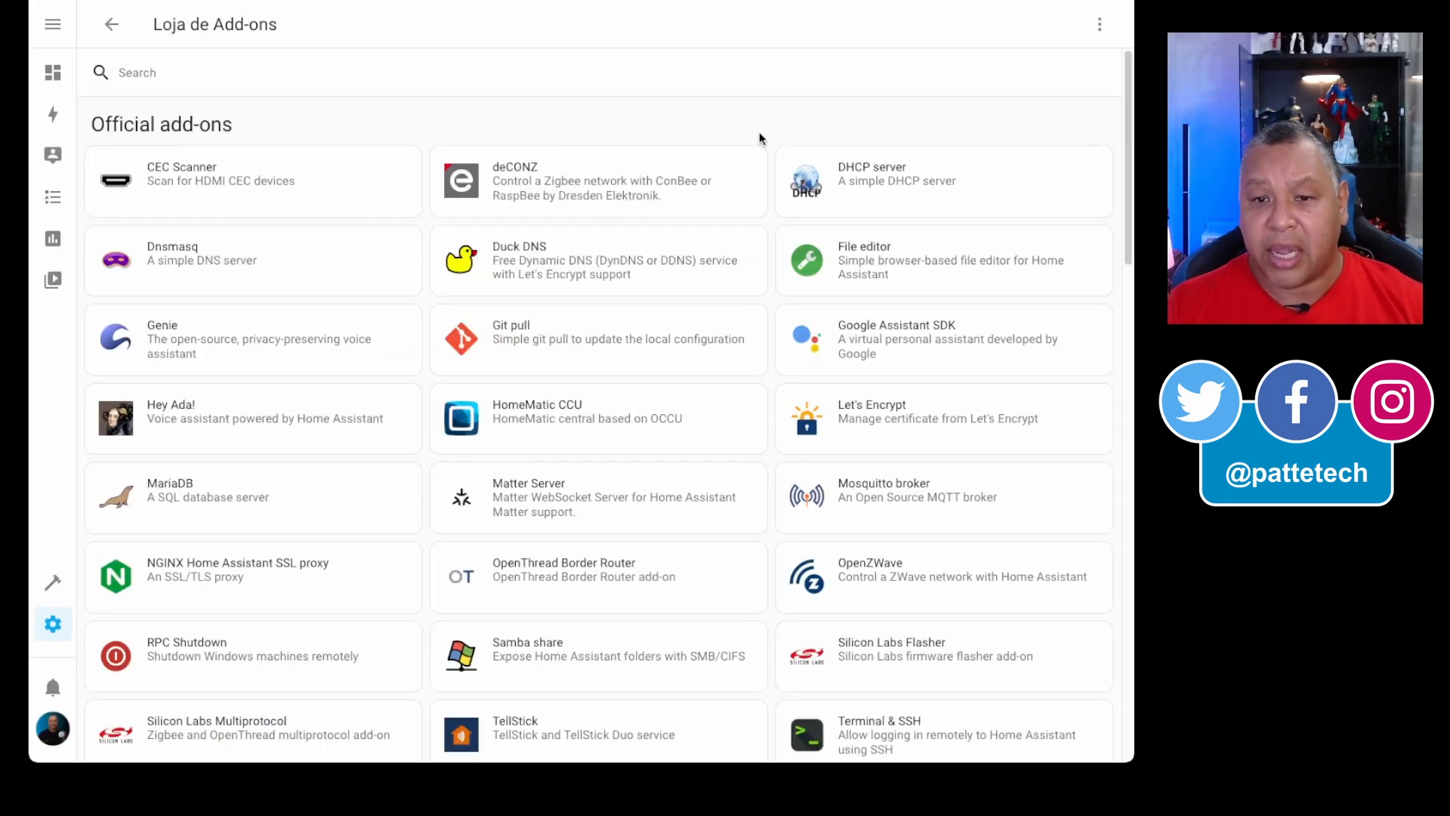
# Step: Add the Google Drive Backup repository URL in the add-on store's Repositories dialog
pyautogui.click(1102, 27)
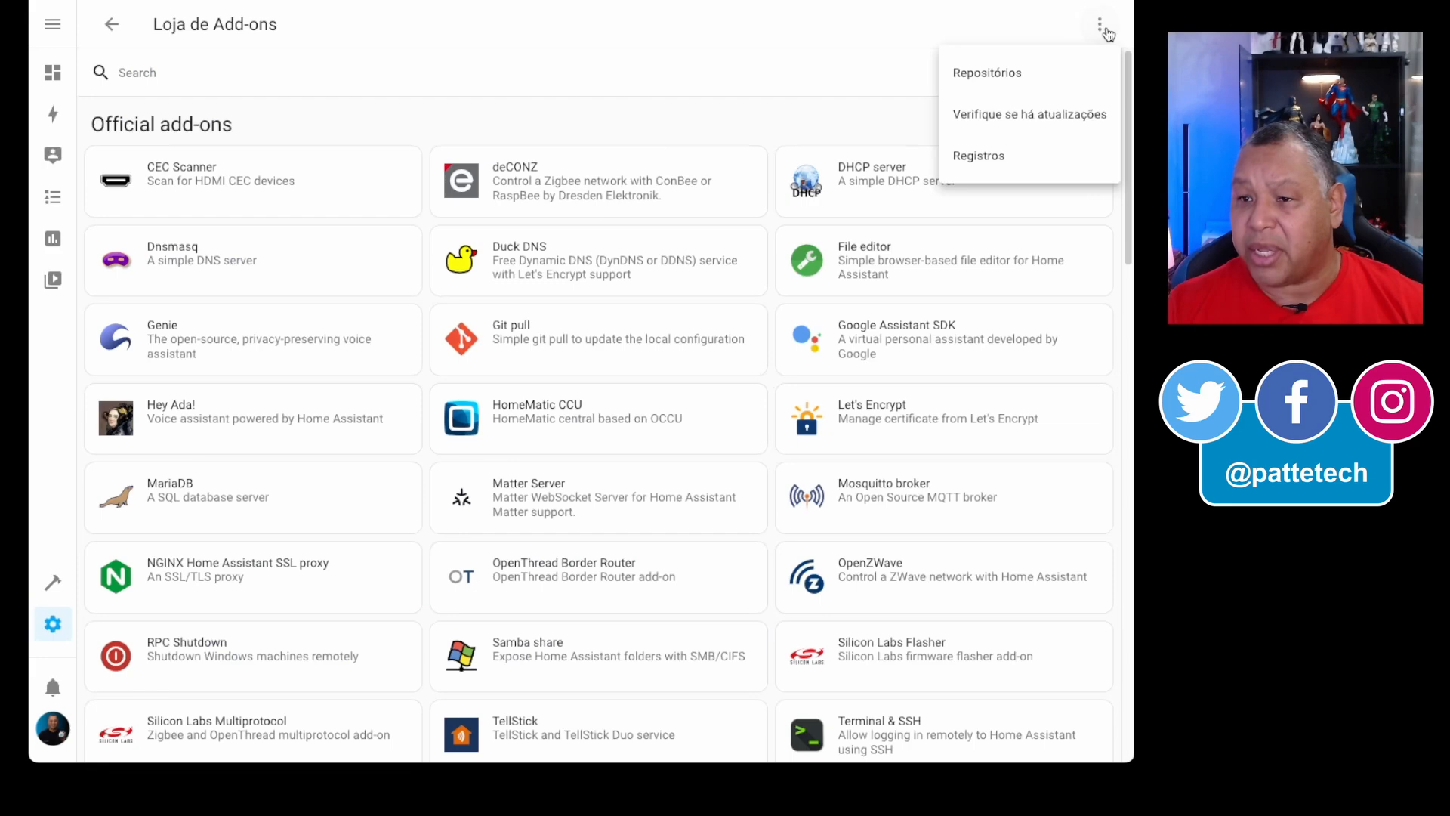
pyautogui.click(1003, 70)
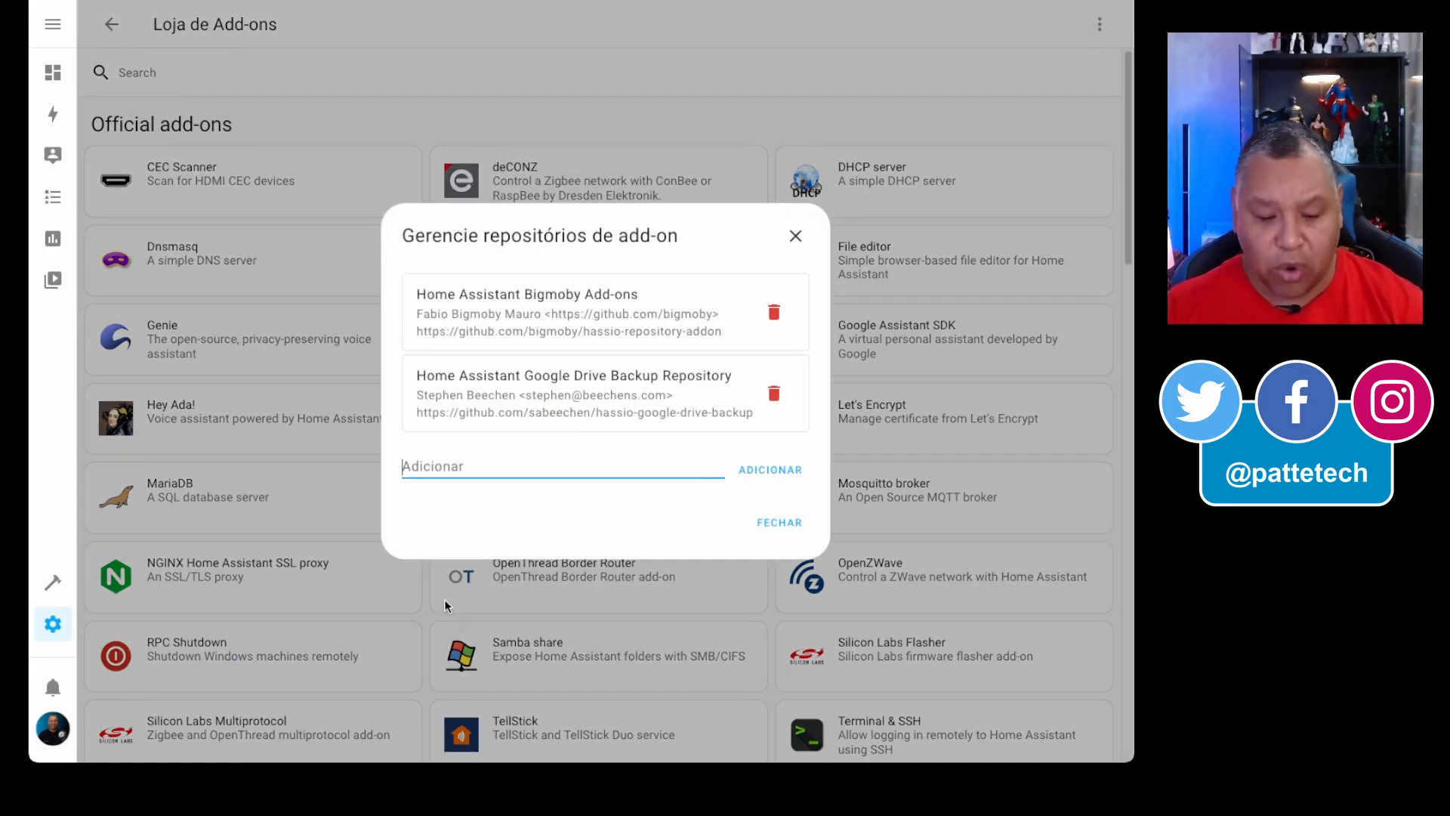
pyautogui.hotkey('ctrl', 'v')
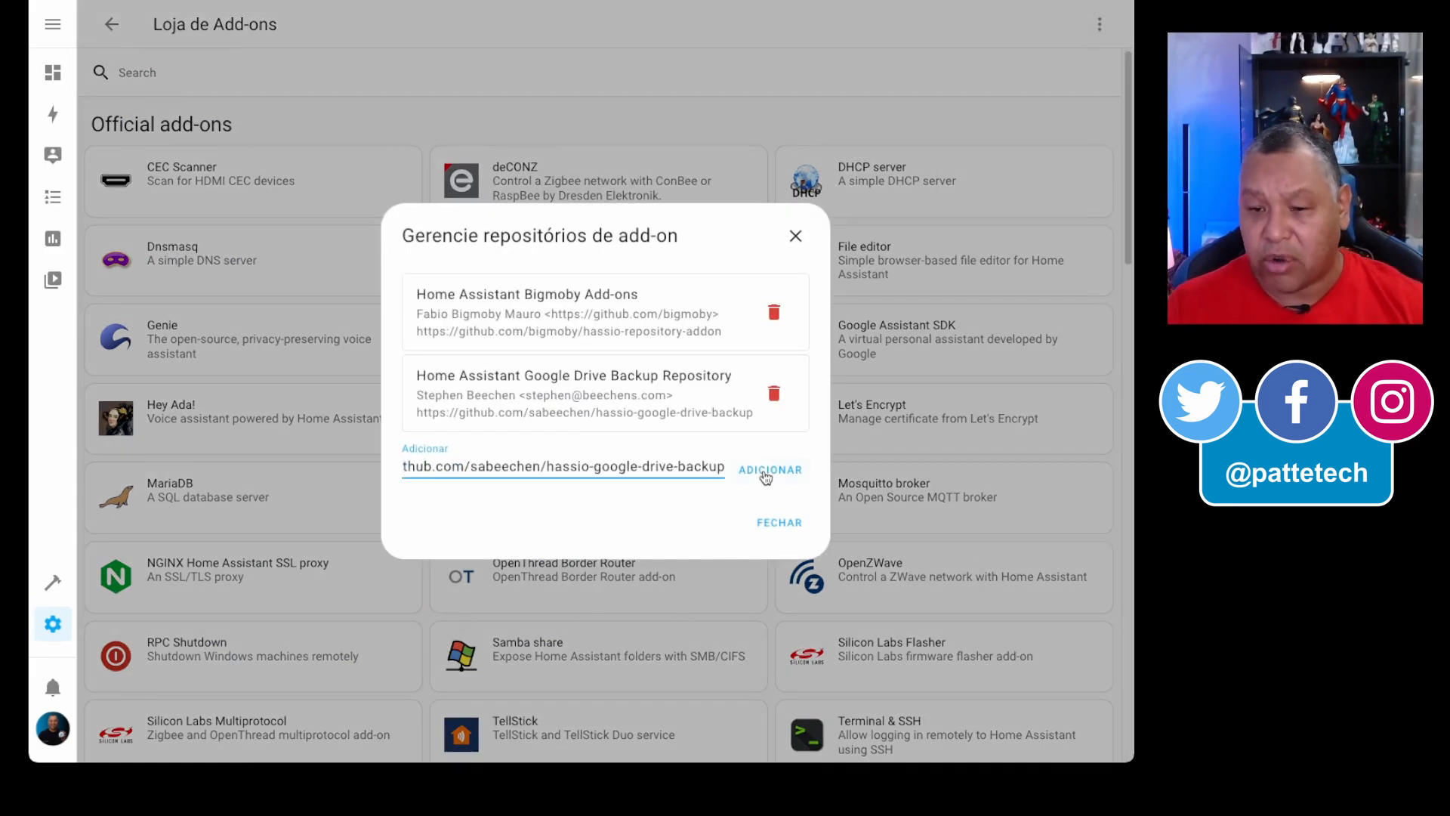
pyautogui.moveTo(426, 375); pyautogui.dragTo(688, 371)
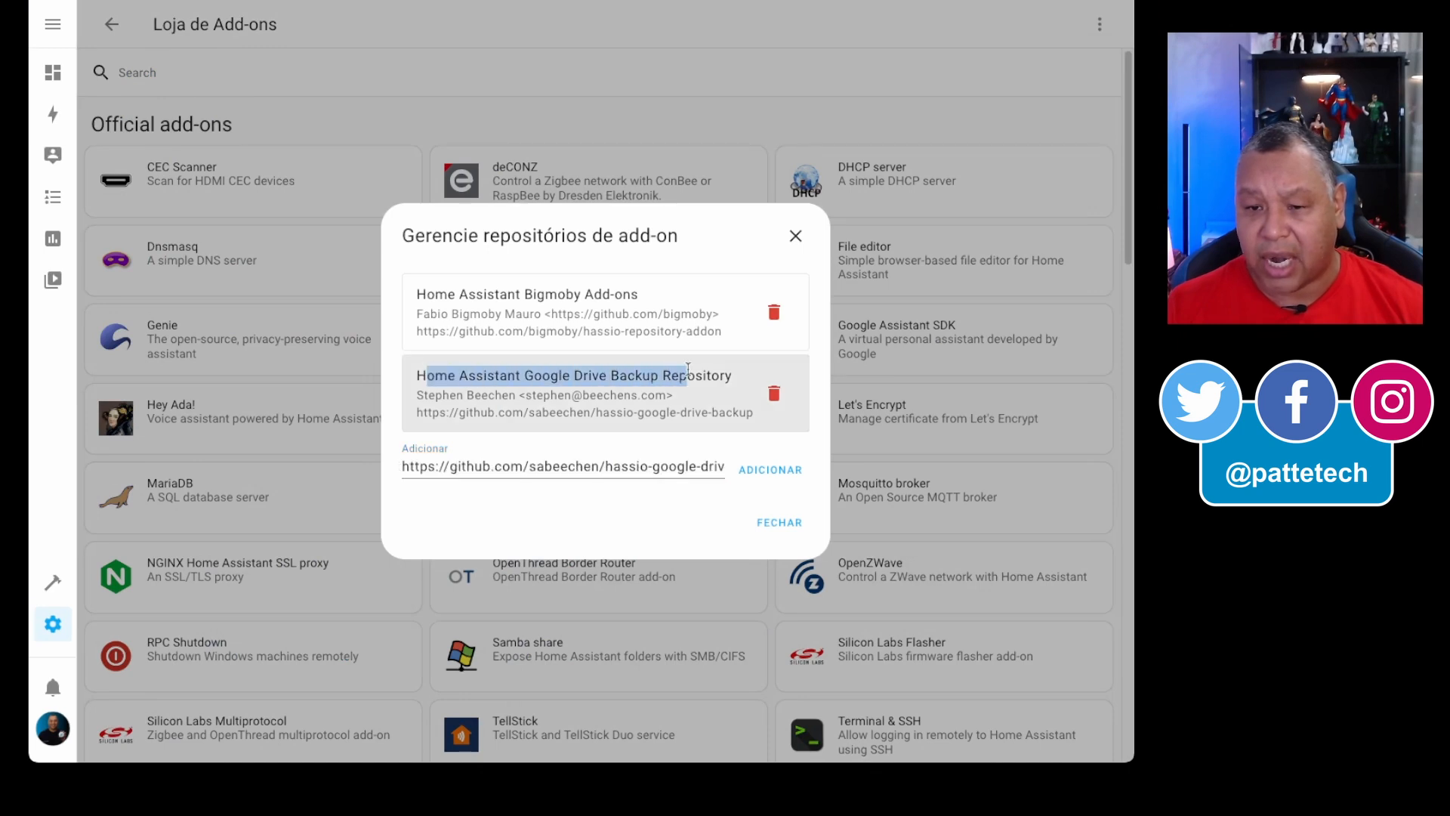
pyautogui.click(633, 511)
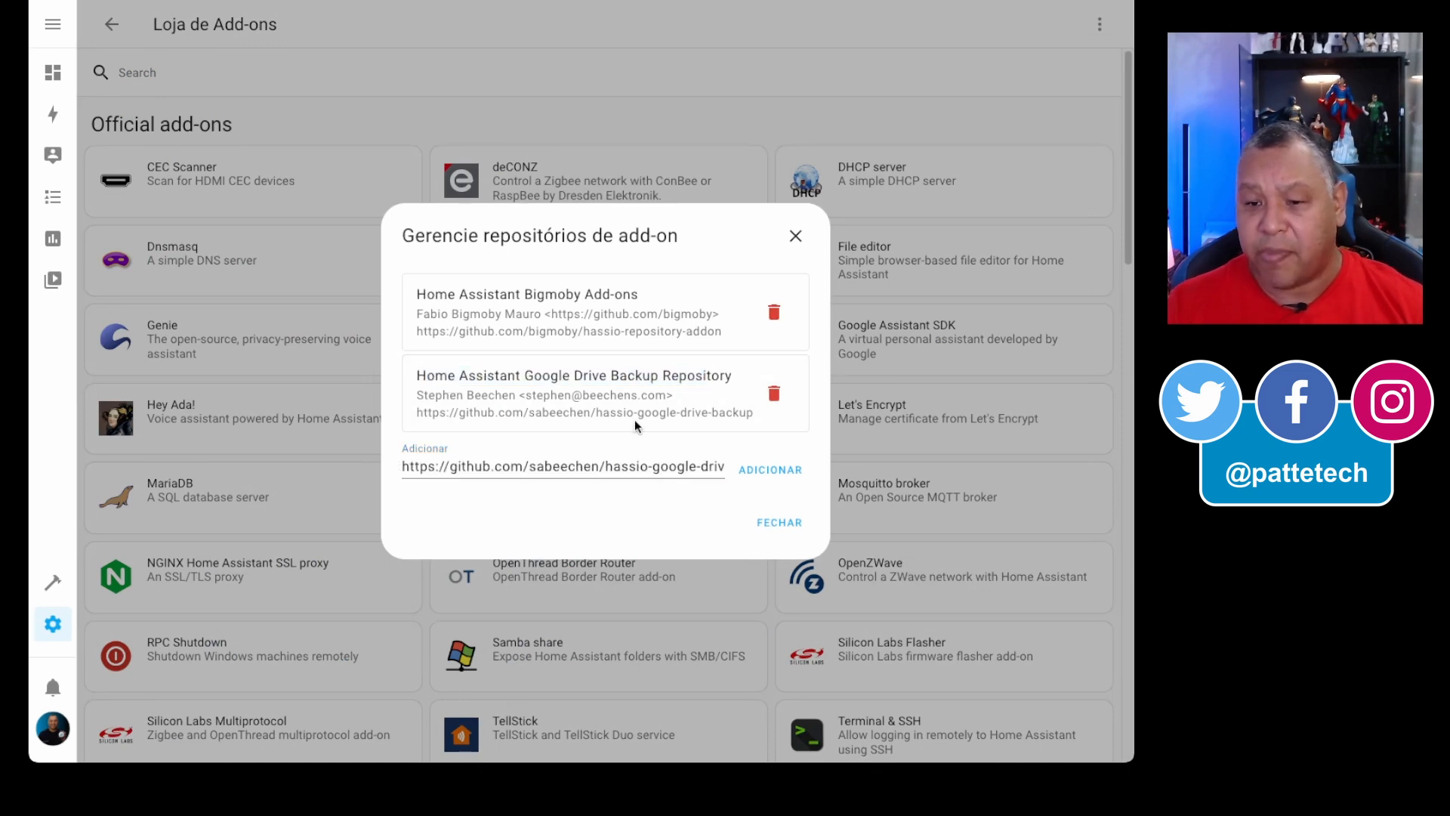
pyautogui.click(781, 525)
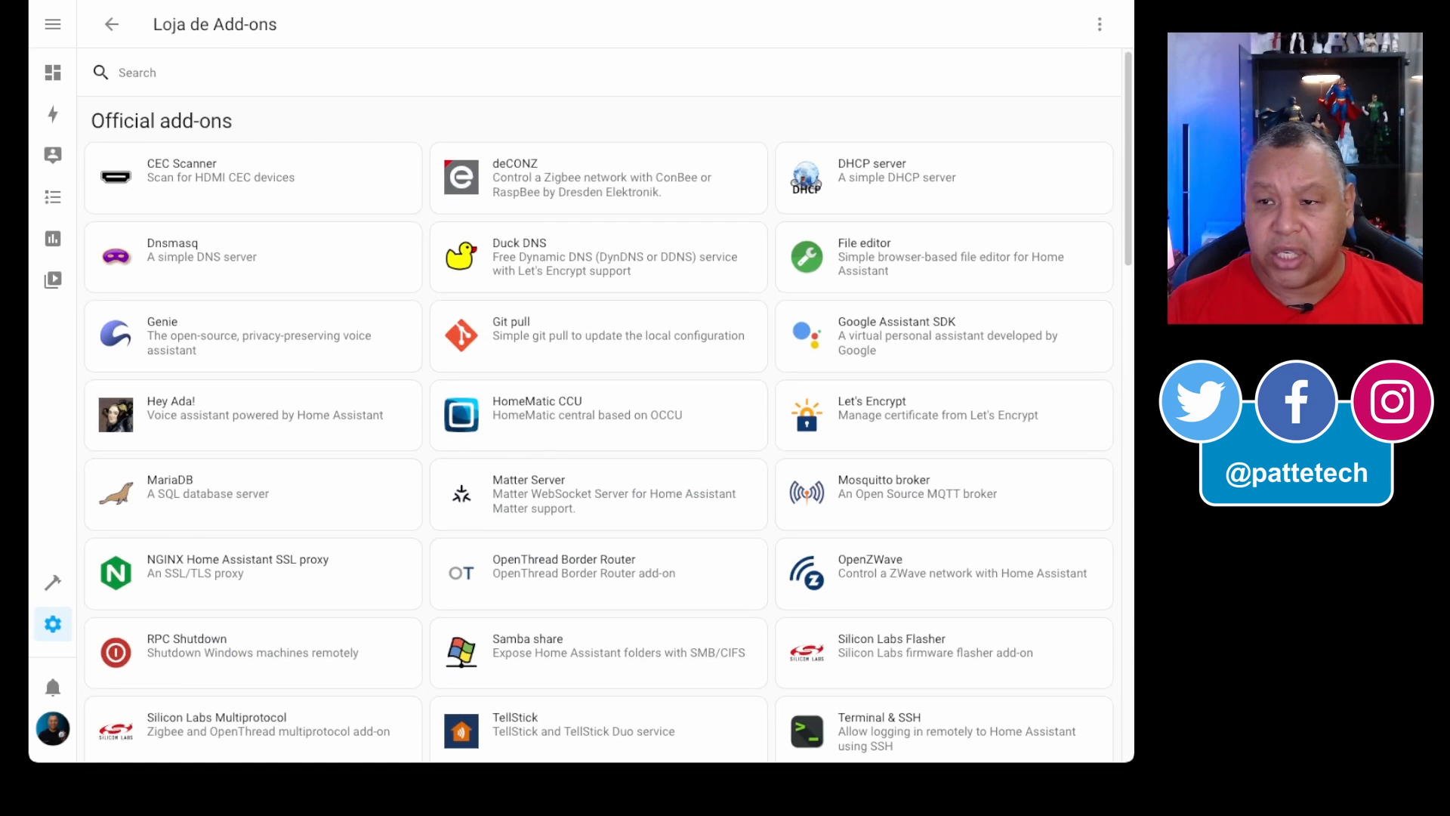
# Step: Check the store for updates and open the Home Assistant Google Drive Backup add-on
pyautogui.click(1100, 24)
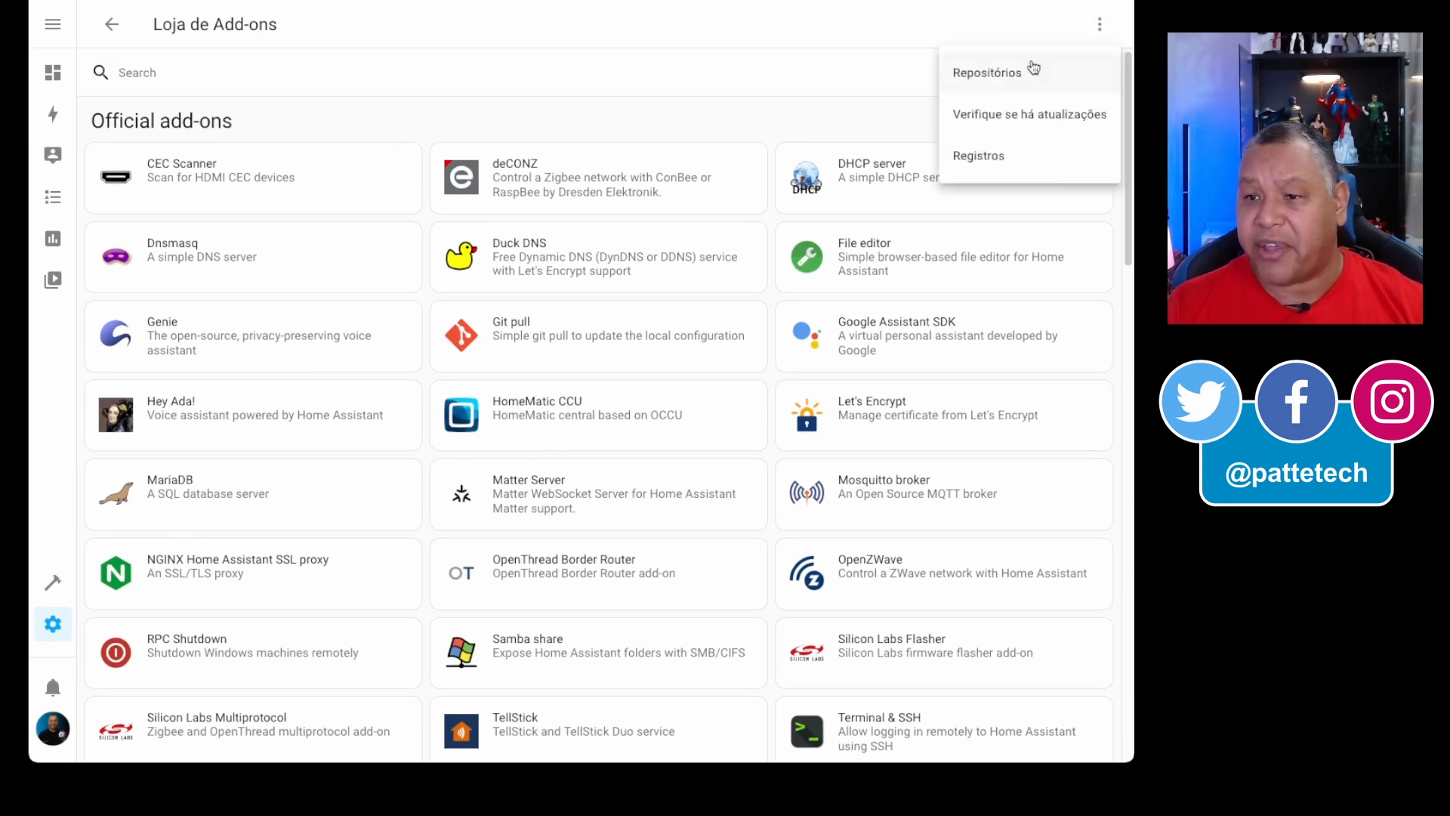
pyautogui.click(1003, 115)
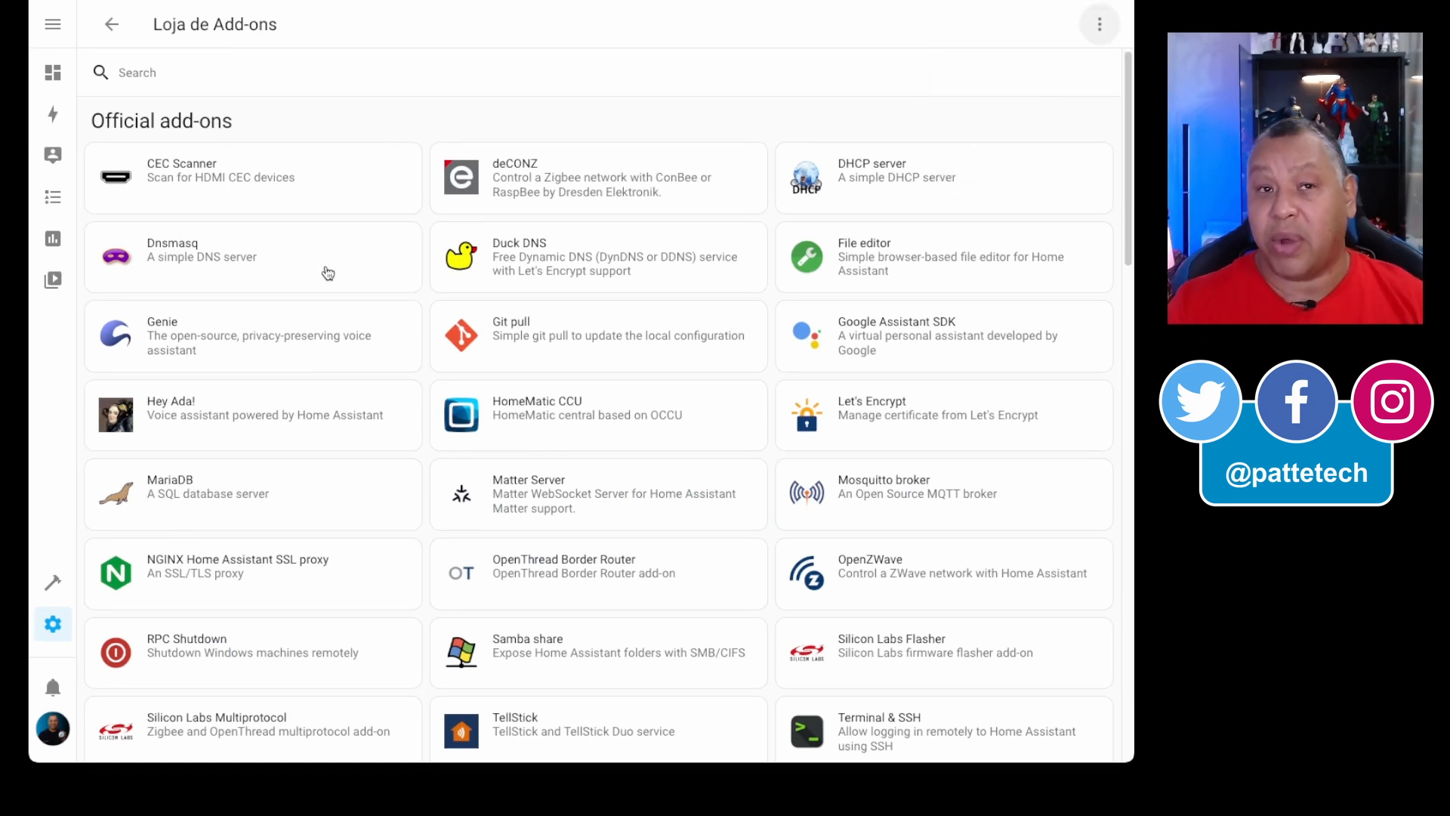
pyautogui.scroll(-15, 328, 273)
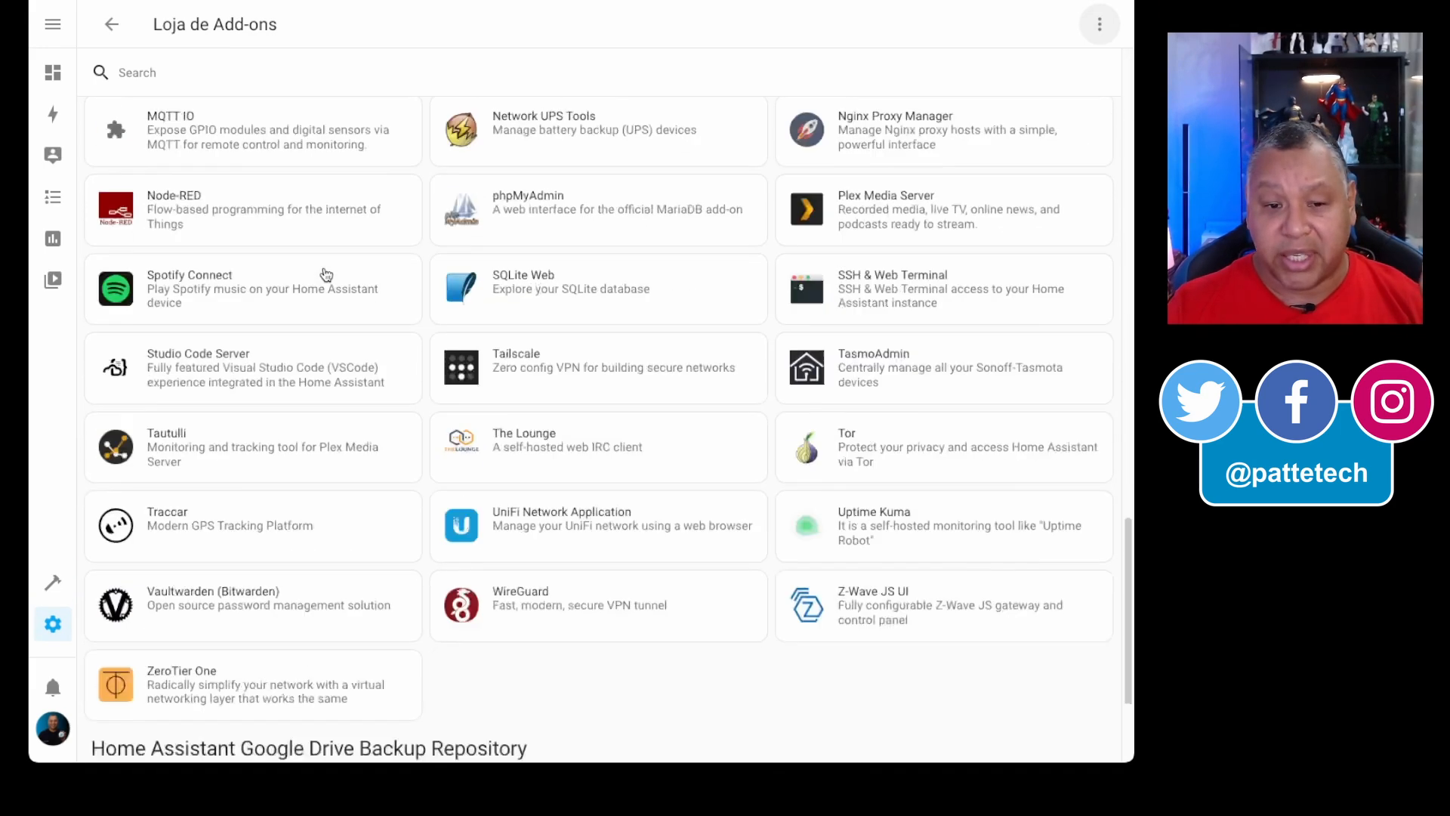
pyautogui.scroll(-2, 326, 274)
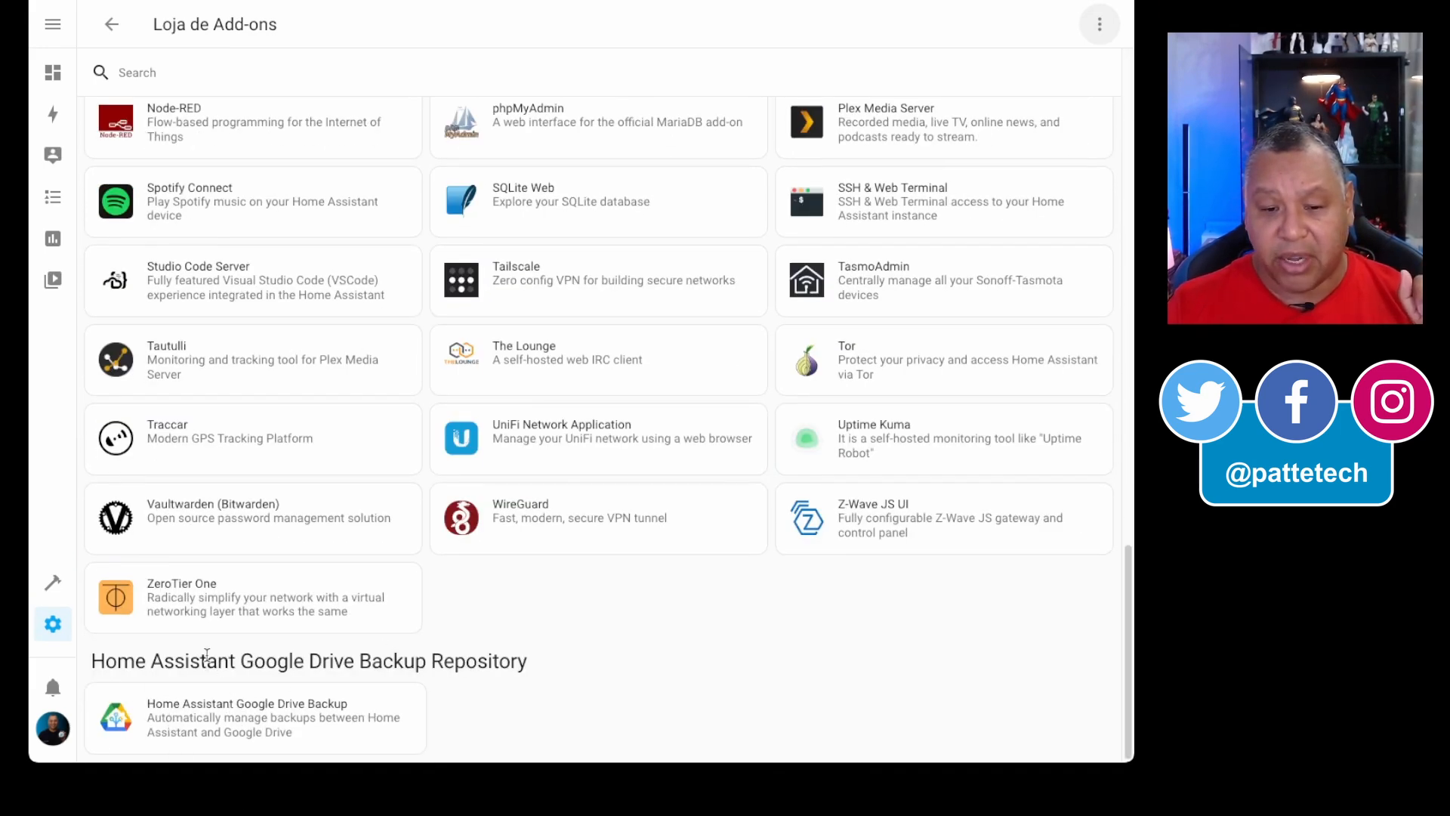
pyautogui.click(252, 739)
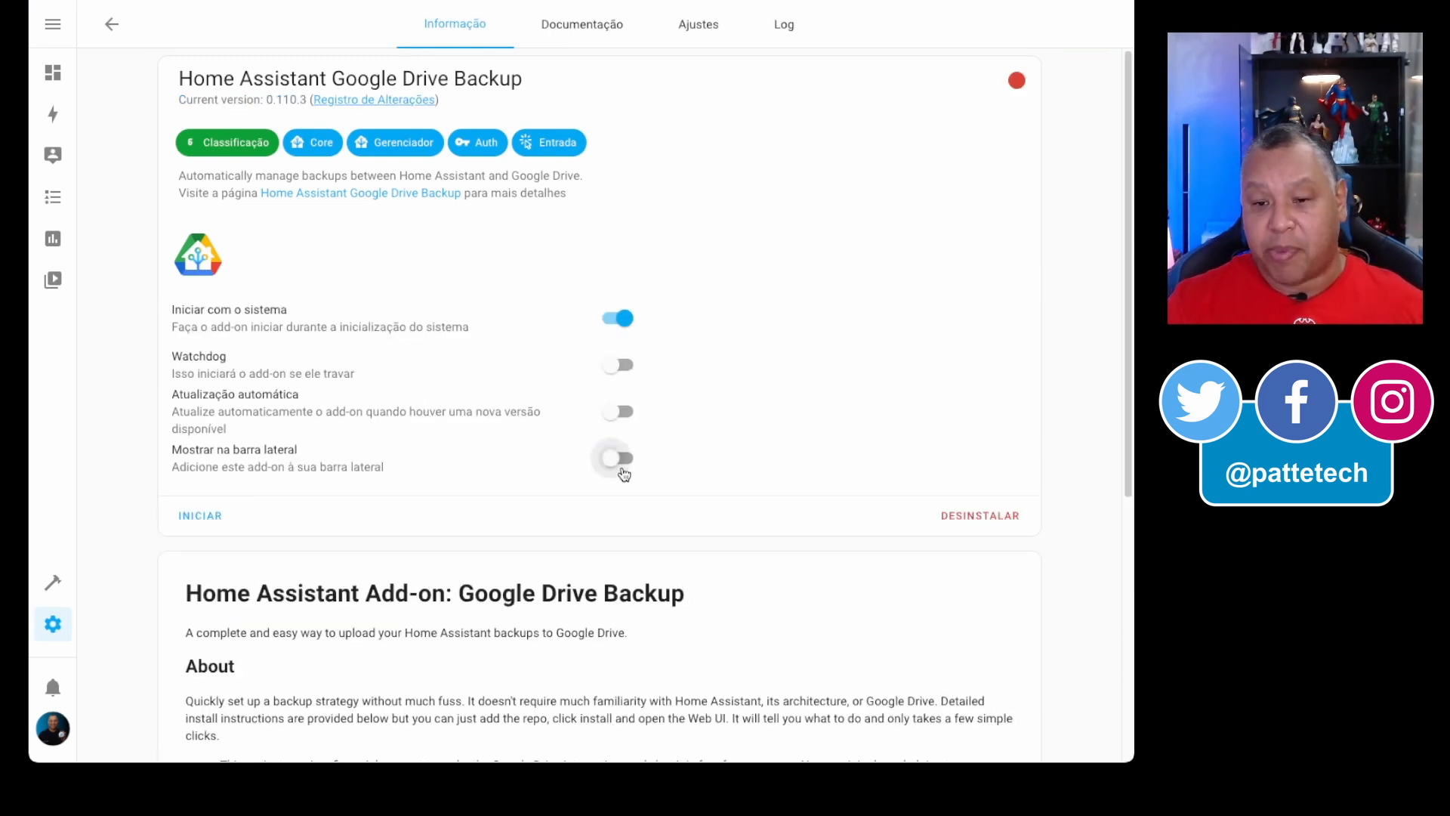
# Step: Show Google Drive Backup in the sidebar, start it, refresh its log, and open its web interface
pyautogui.click(621, 463)
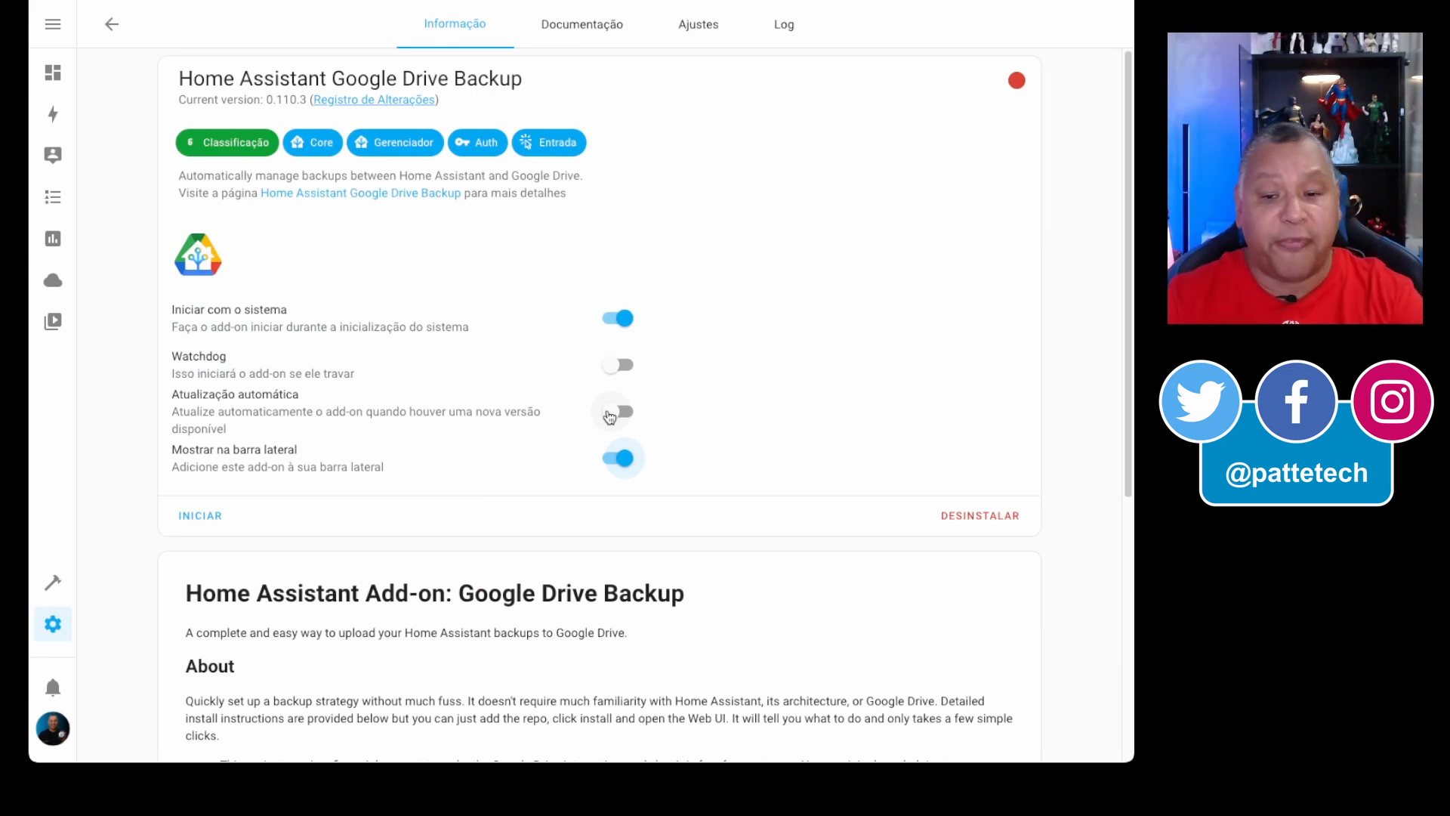
pyautogui.click(184, 518)
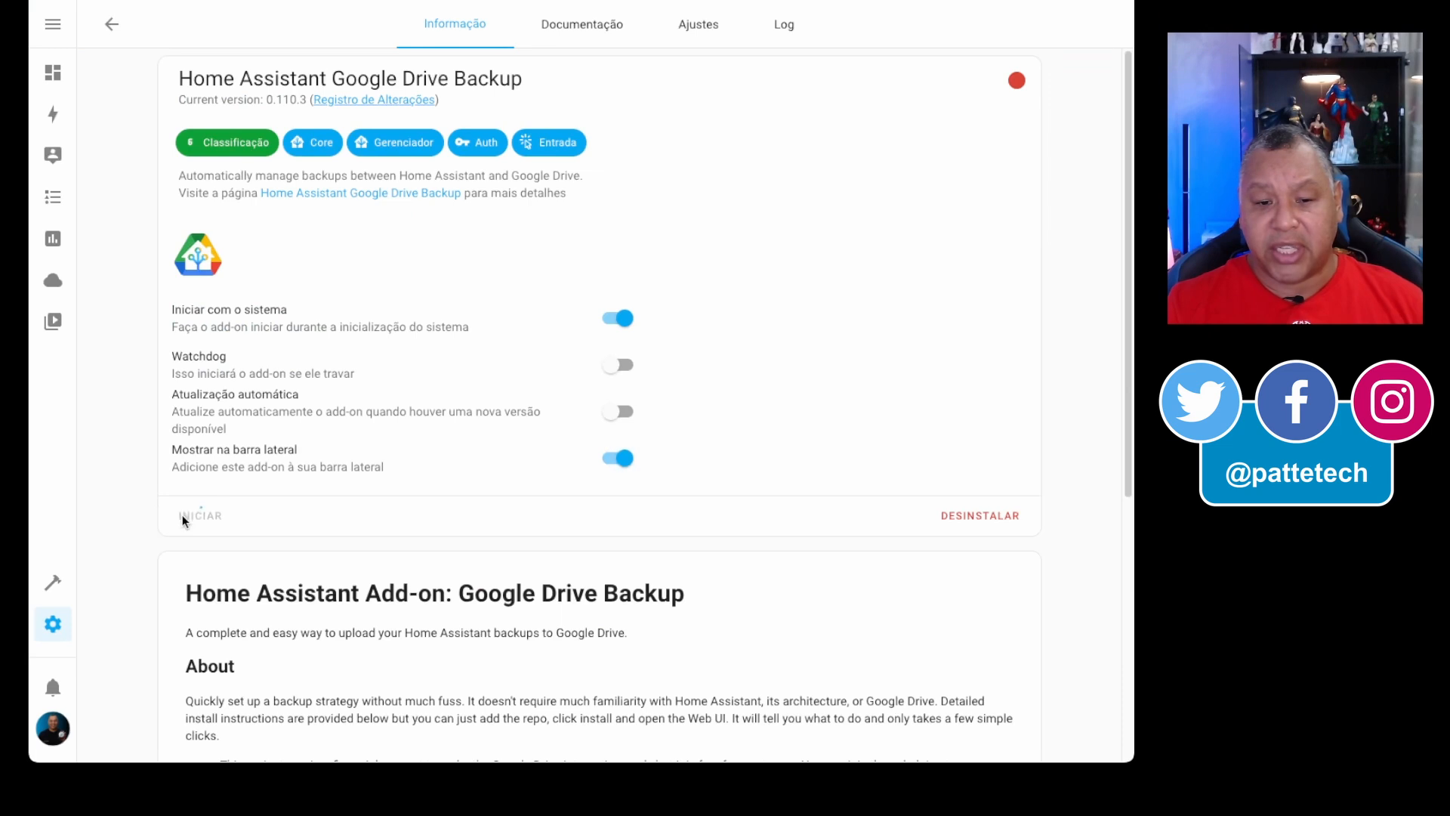
pyautogui.click(793, 37)
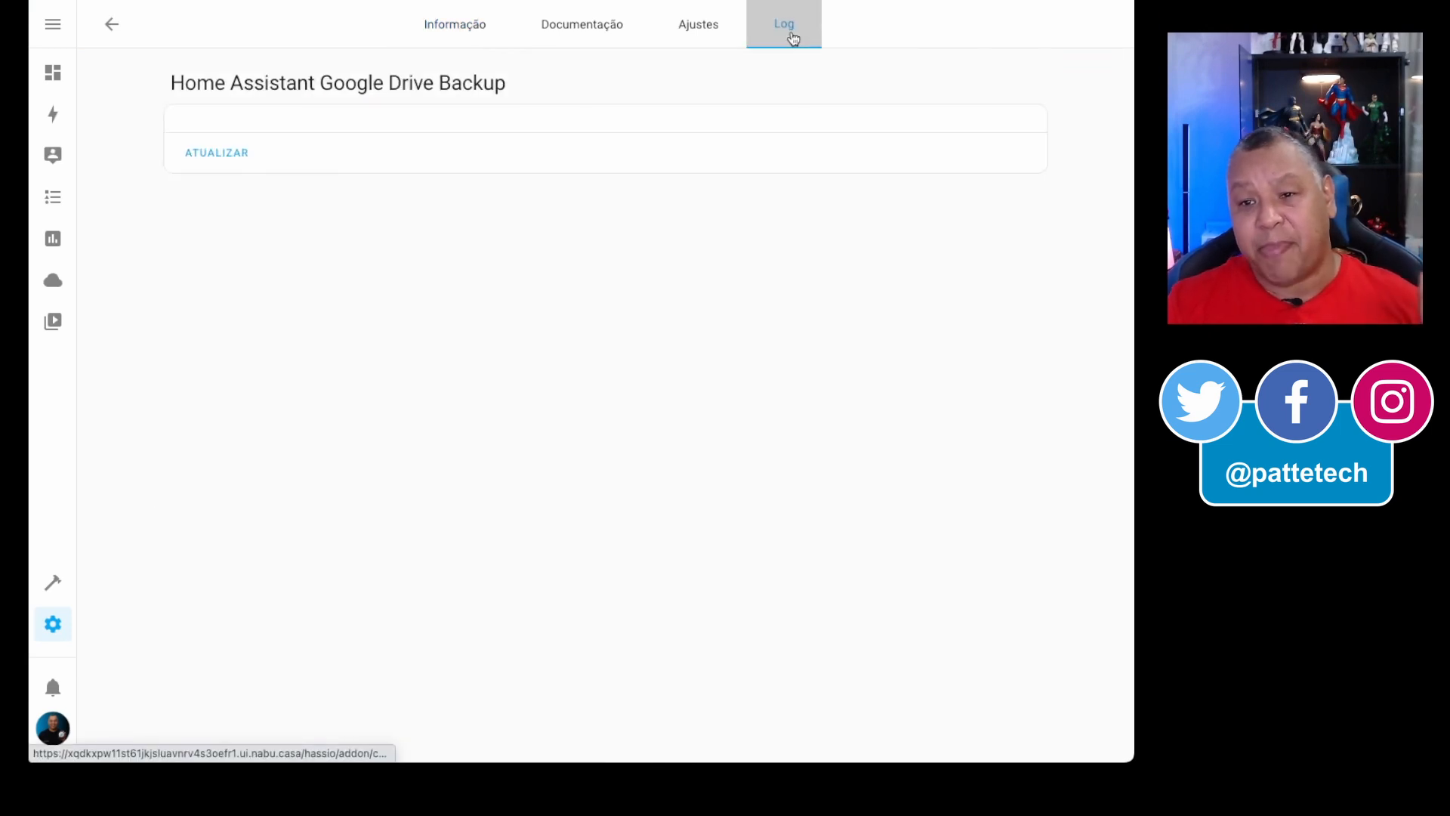
pyautogui.click(219, 155)
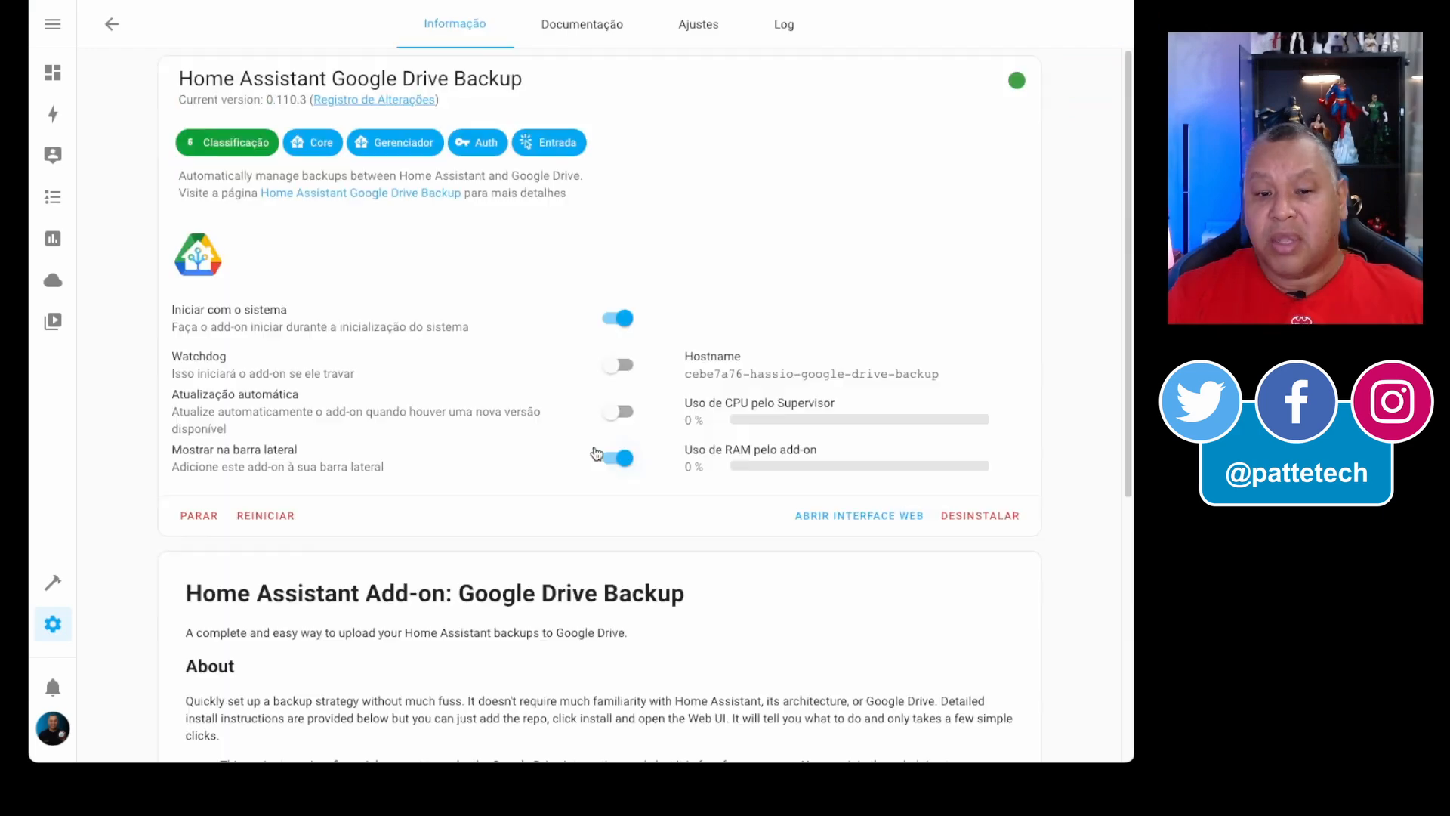
pyautogui.click(826, 529)
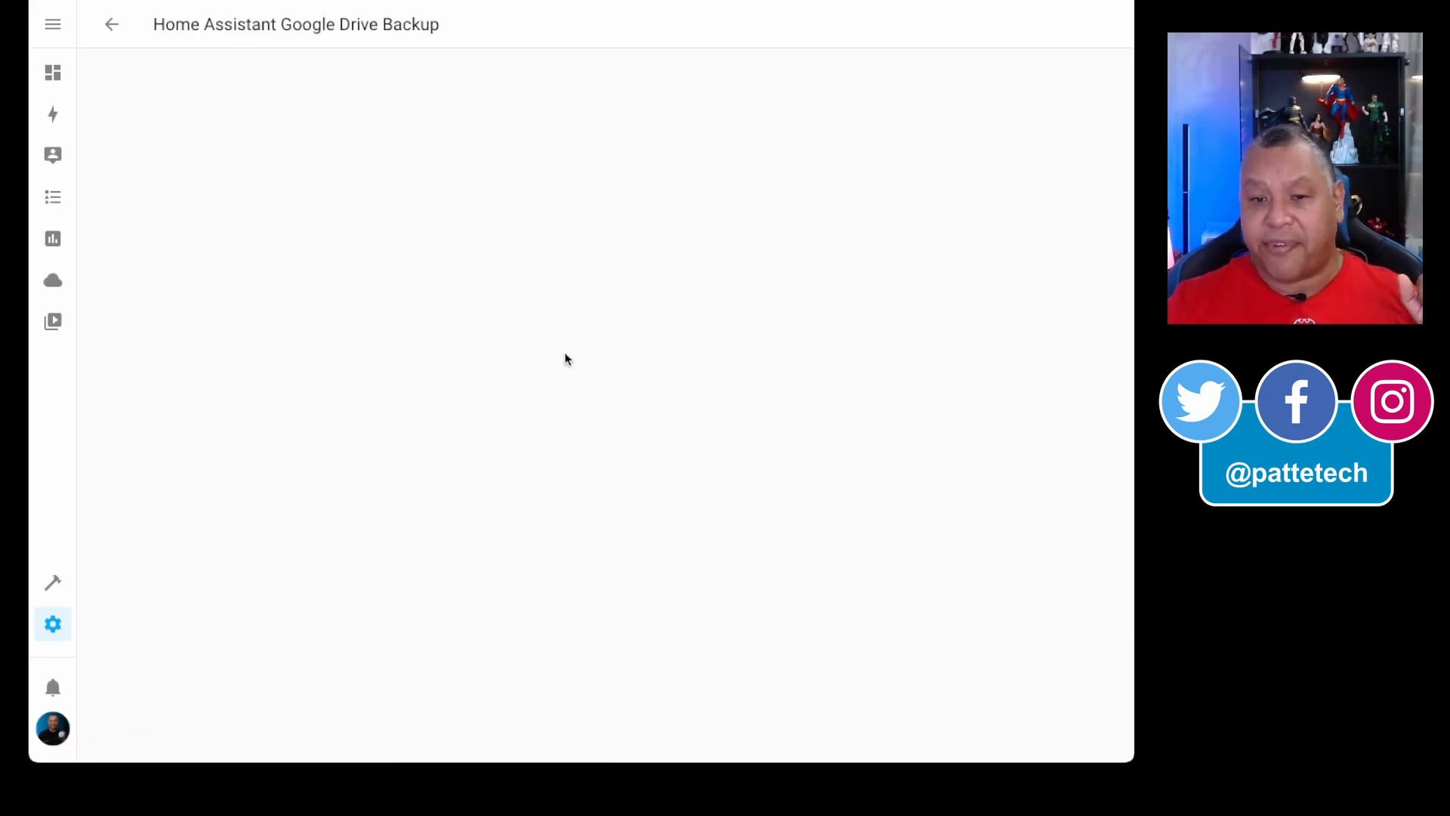
# Step: Authenticate the backup add-on with Google Drive using the pasted authorization code, then choose another folder
pyautogui.scroll(-4, 414, 256)
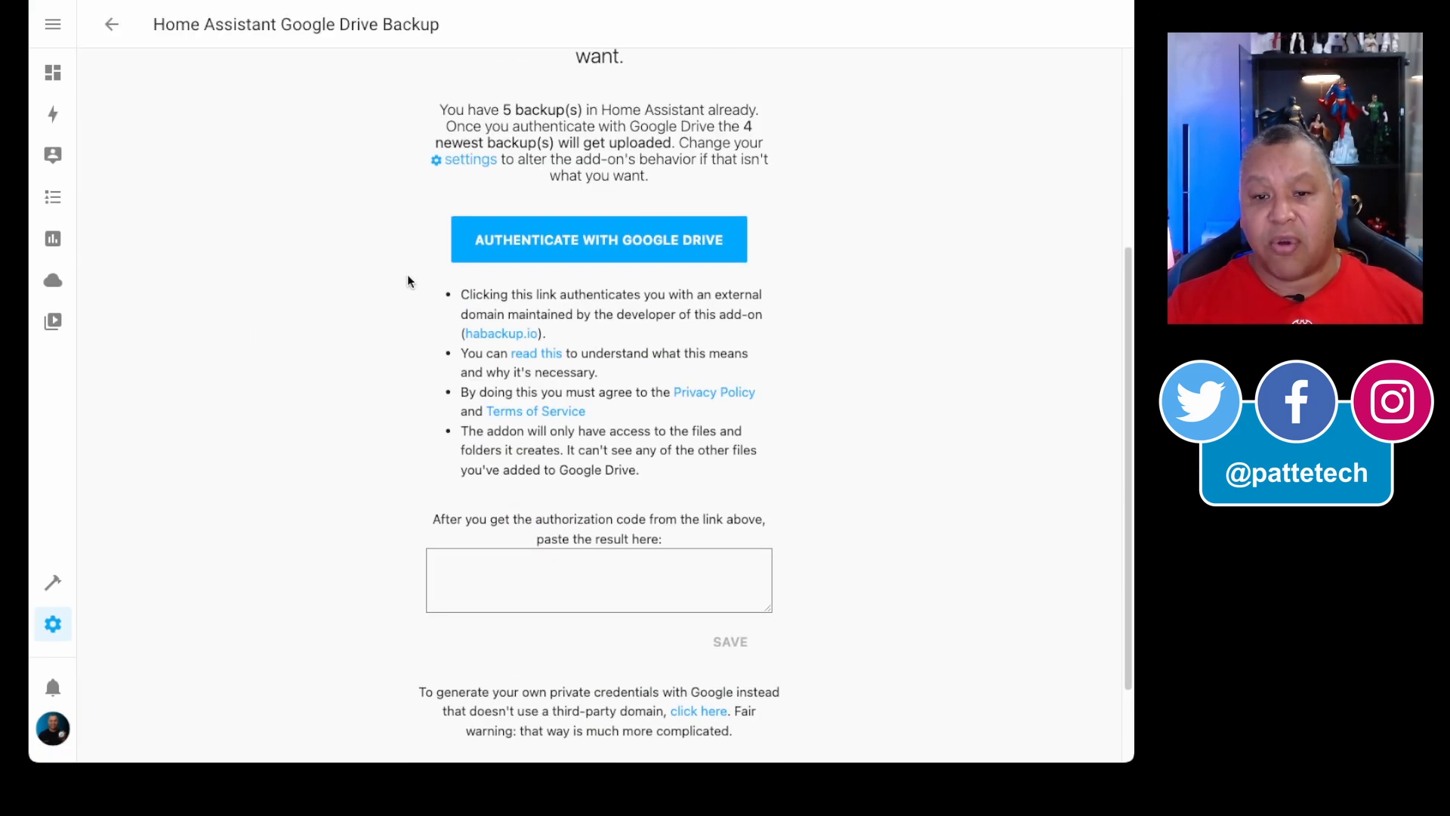
pyautogui.click(582, 250)
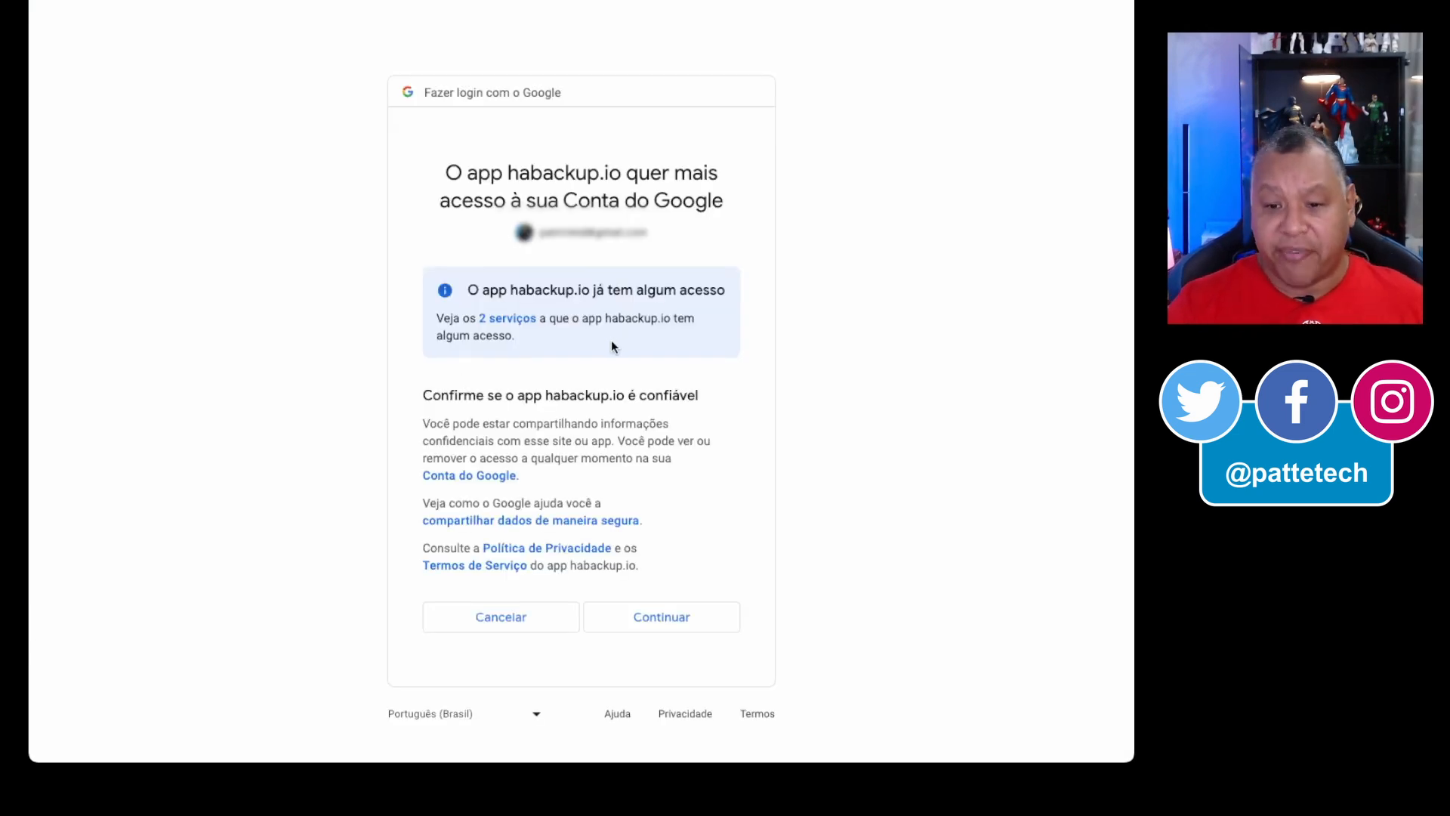
pyautogui.click(662, 624)
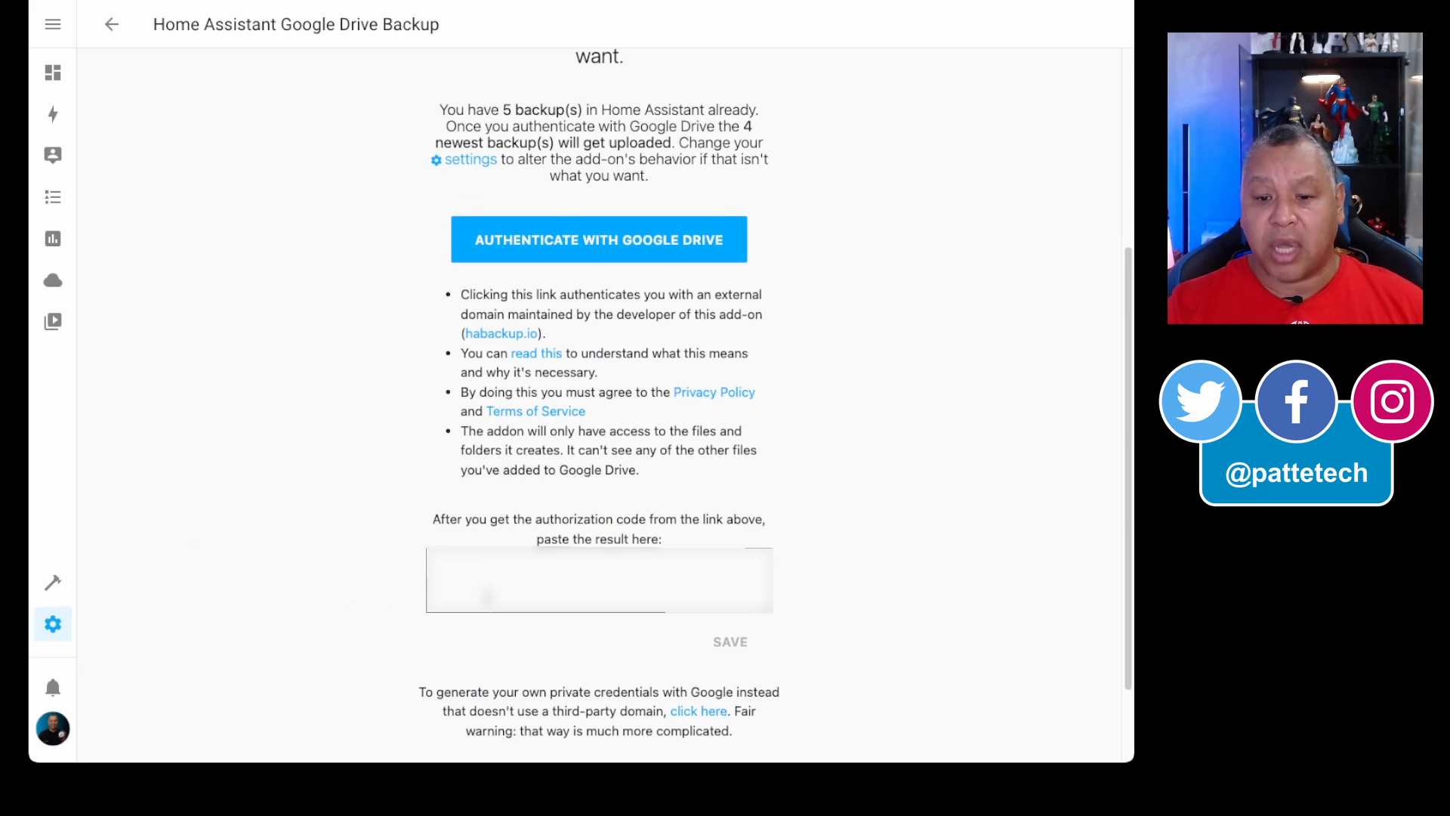
pyautogui.click(495, 579)
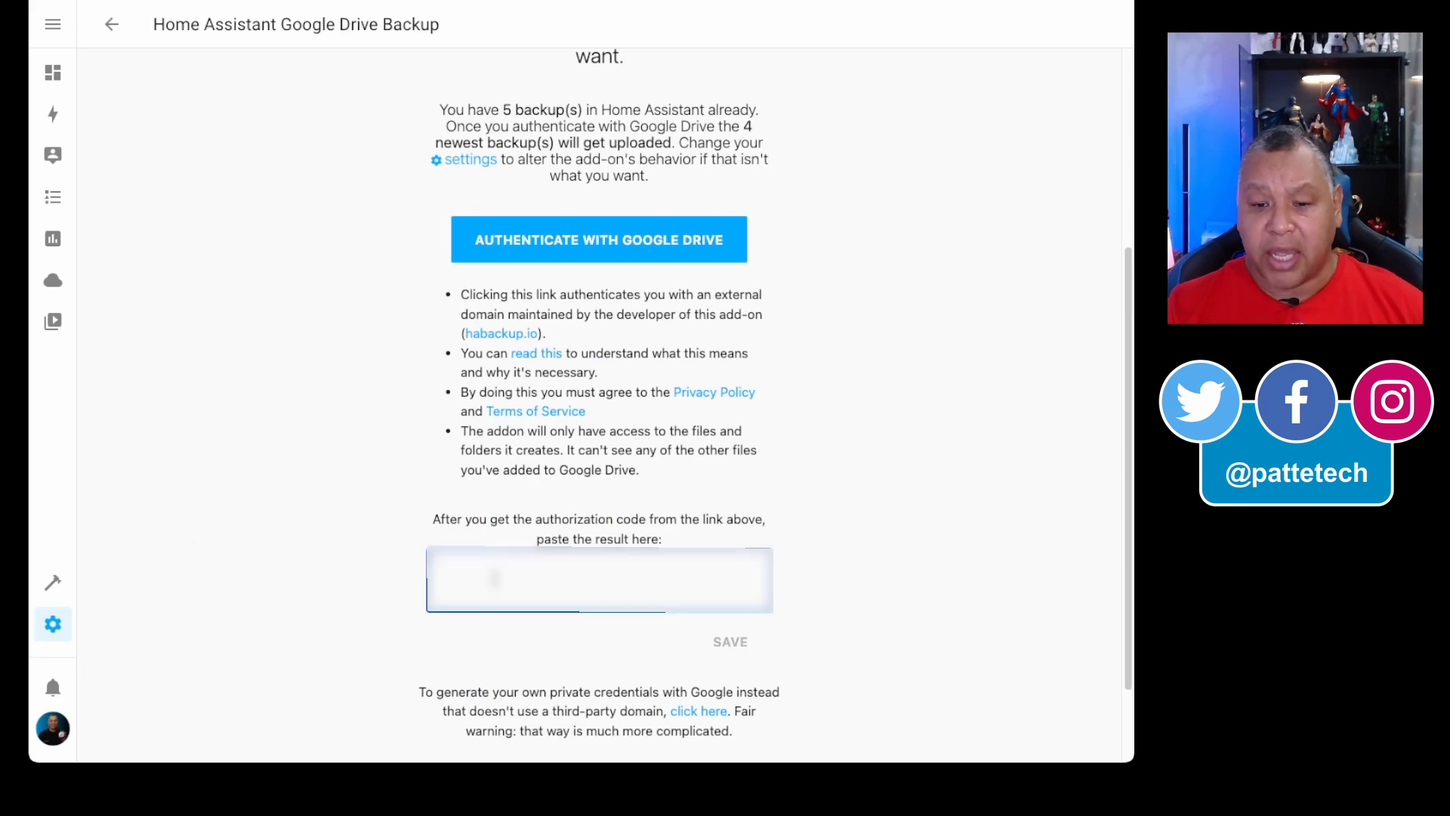
pyautogui.hotkey('ctrl', 'v')
pyautogui.click(729, 641)
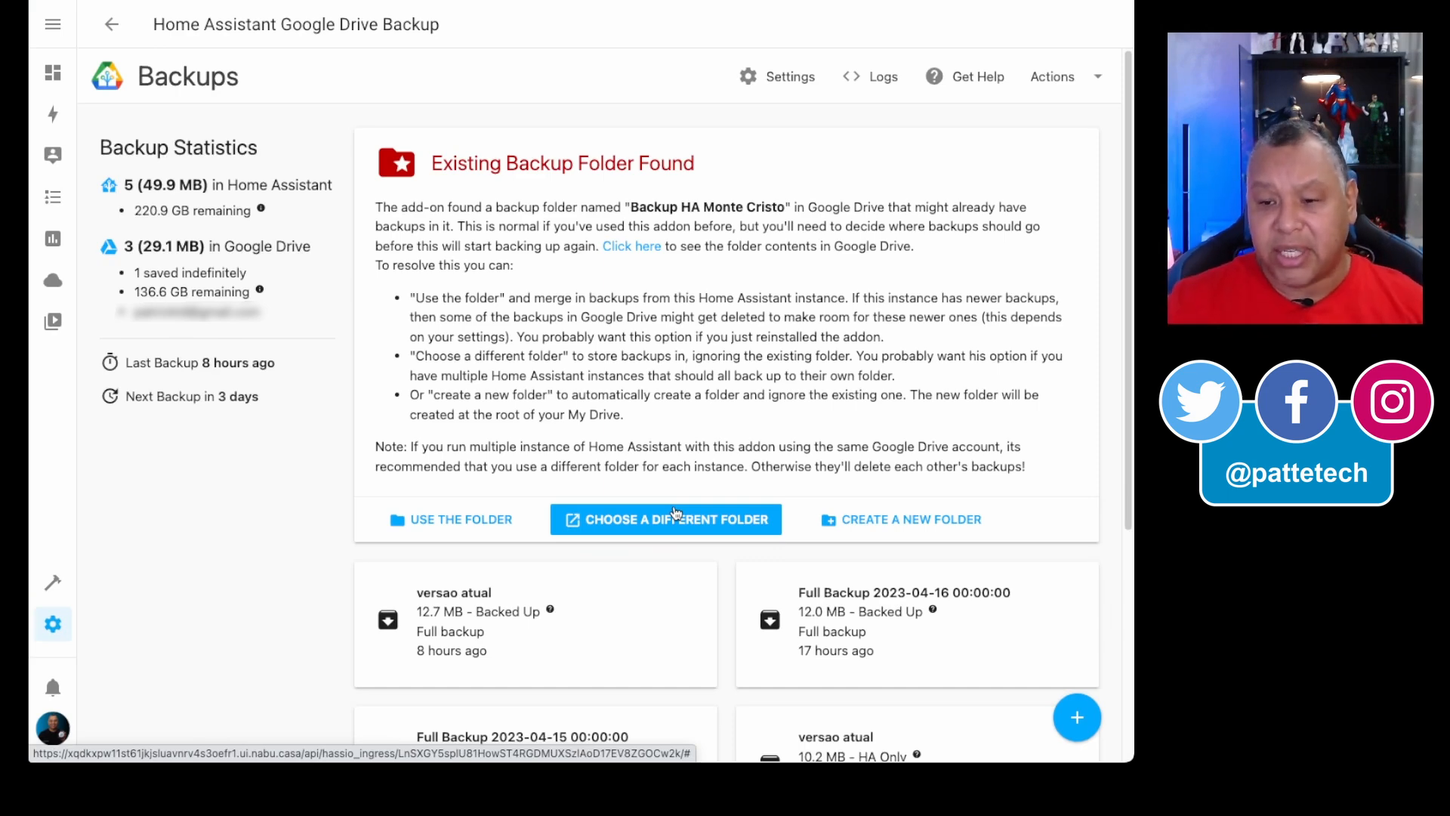
pyautogui.click(641, 523)
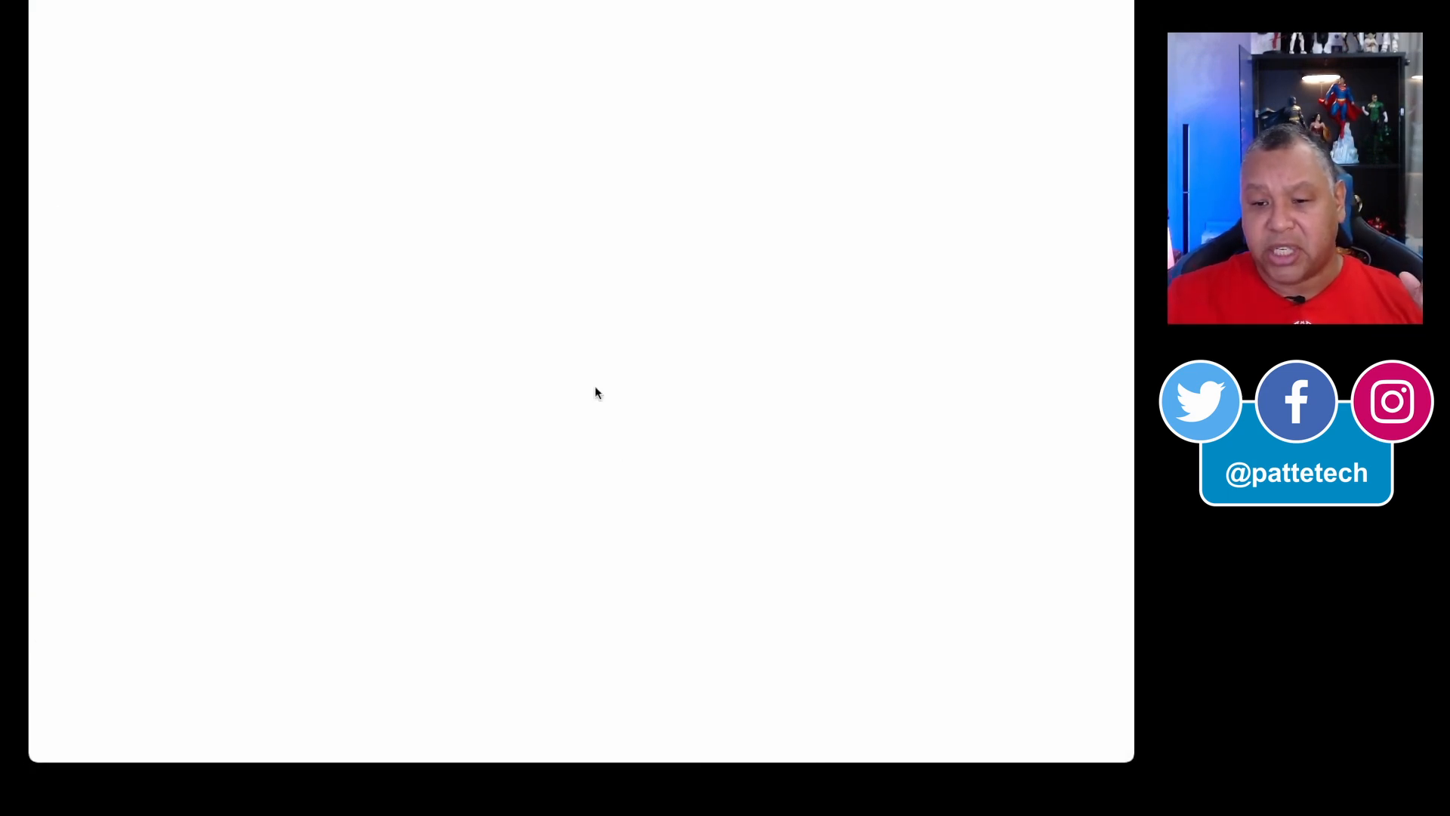
# Step: Schedule backups every 1 day at 00:00 in the add-on settings and save
pyautogui.click(789, 78)
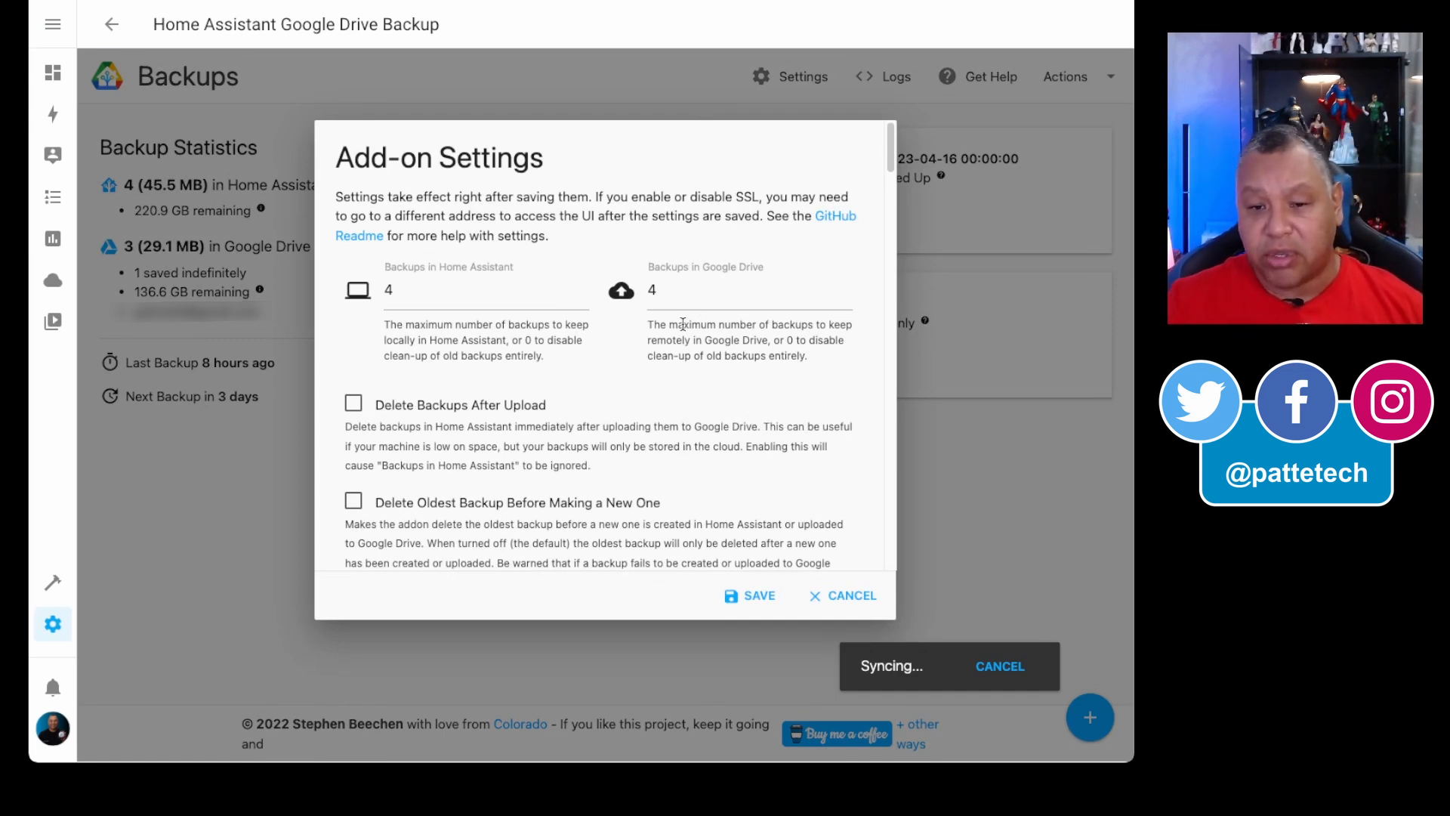
pyautogui.scroll(-10, 393, 404)
pyautogui.moveTo(423, 316); pyautogui.dragTo(347, 323)
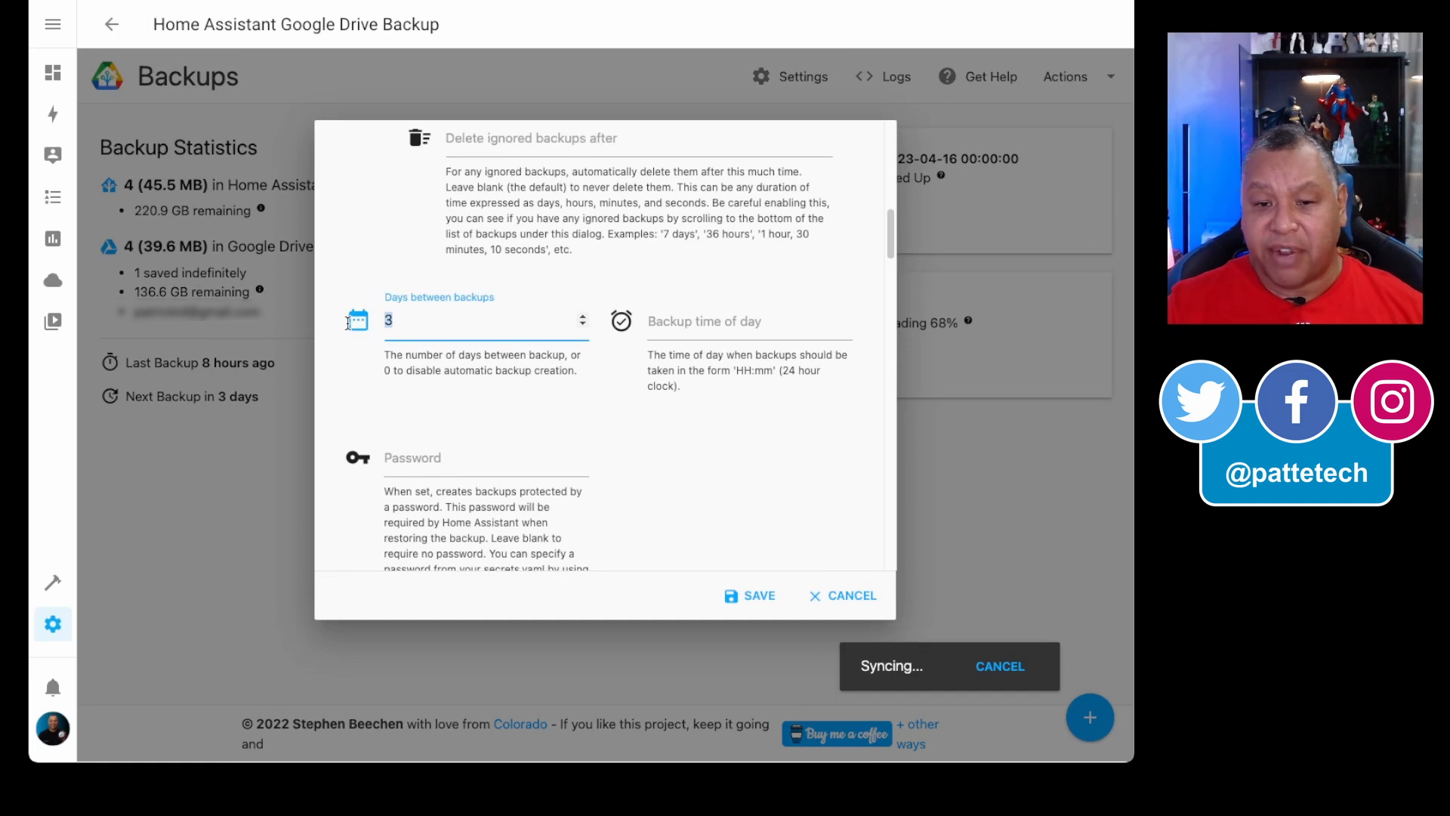
pyautogui.write('1')
pyautogui.click(704, 317)
pyautogui.write('00:00')
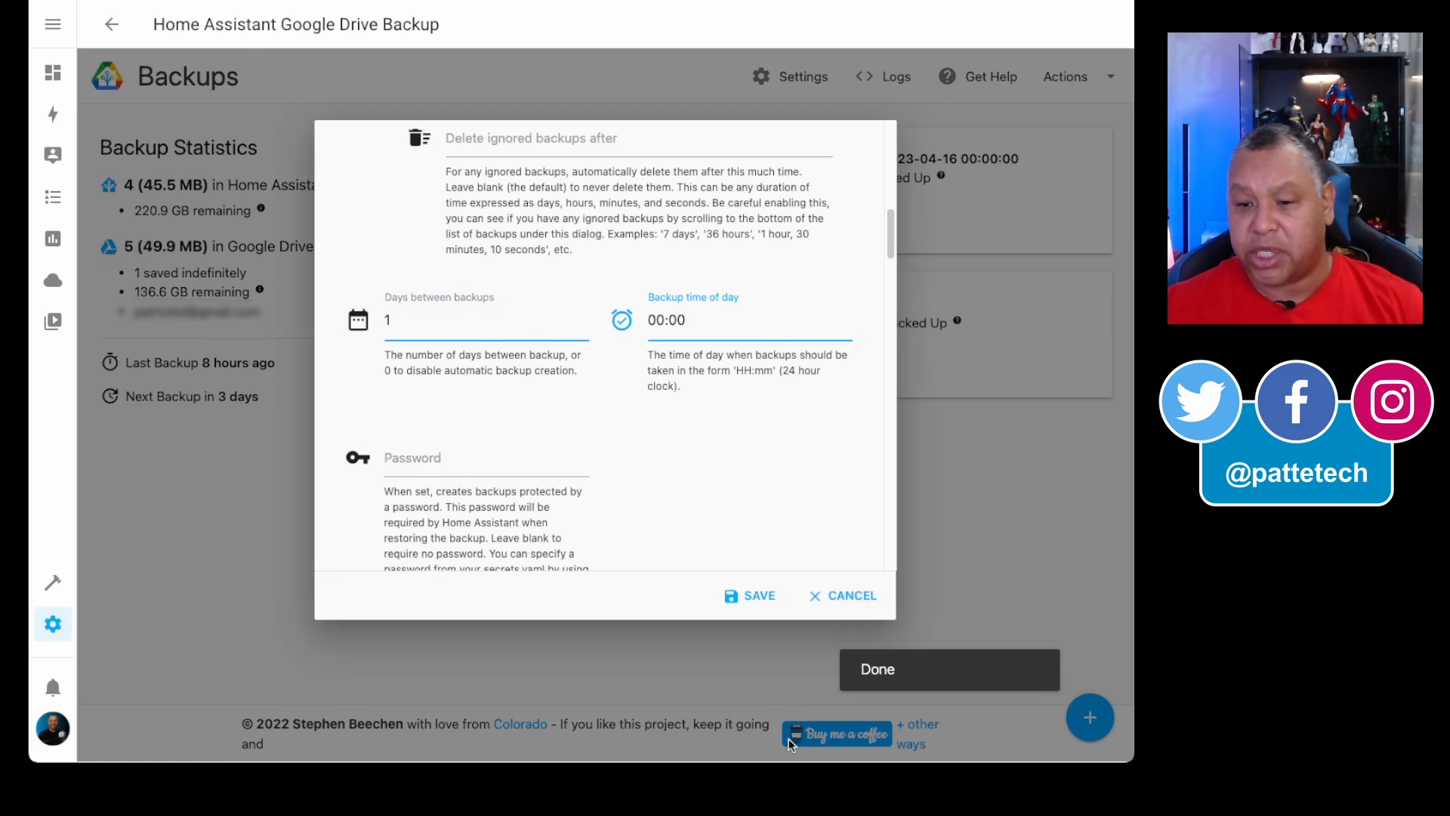
pyautogui.click(750, 596)
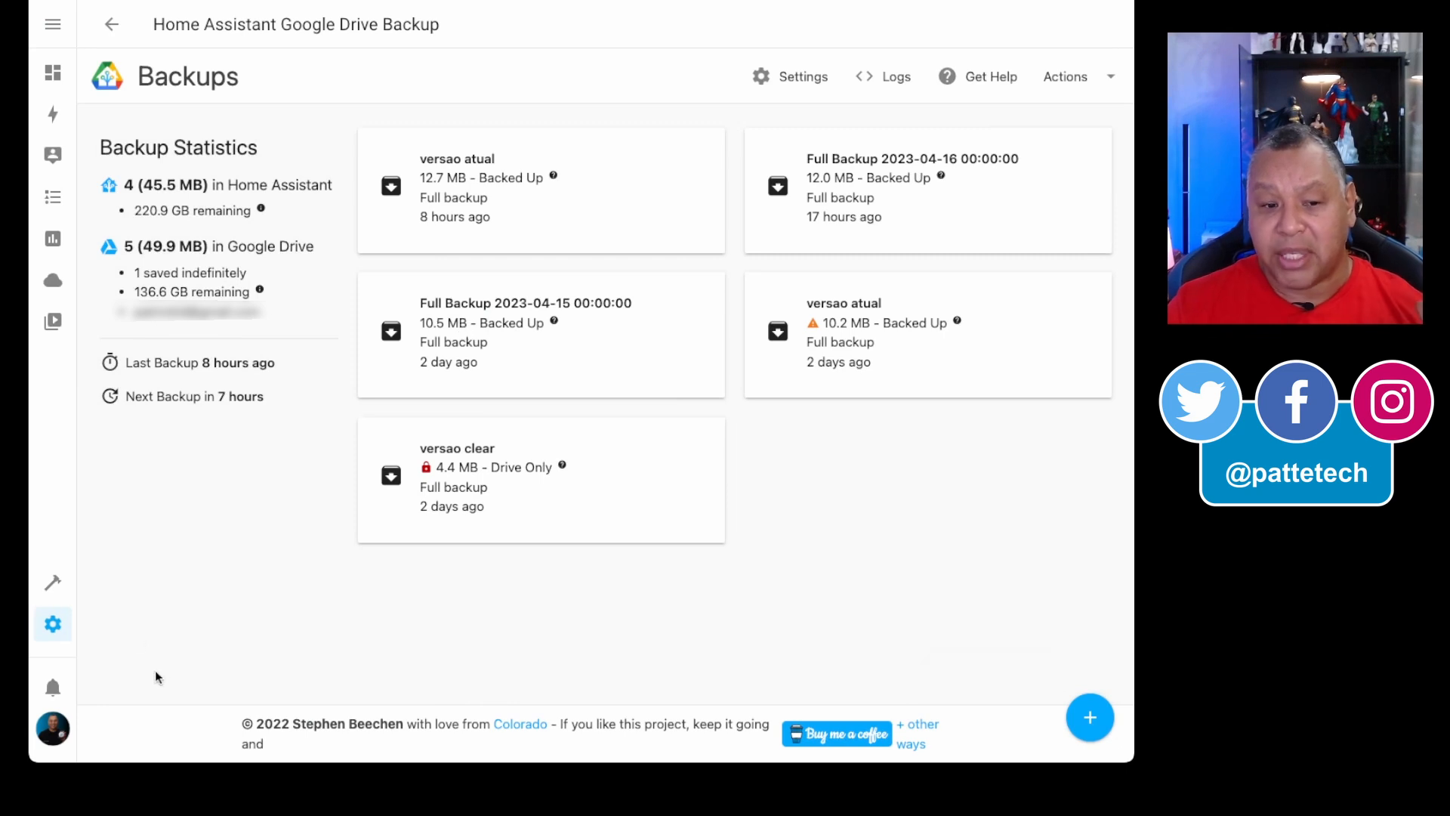
pyautogui.click(55, 624)
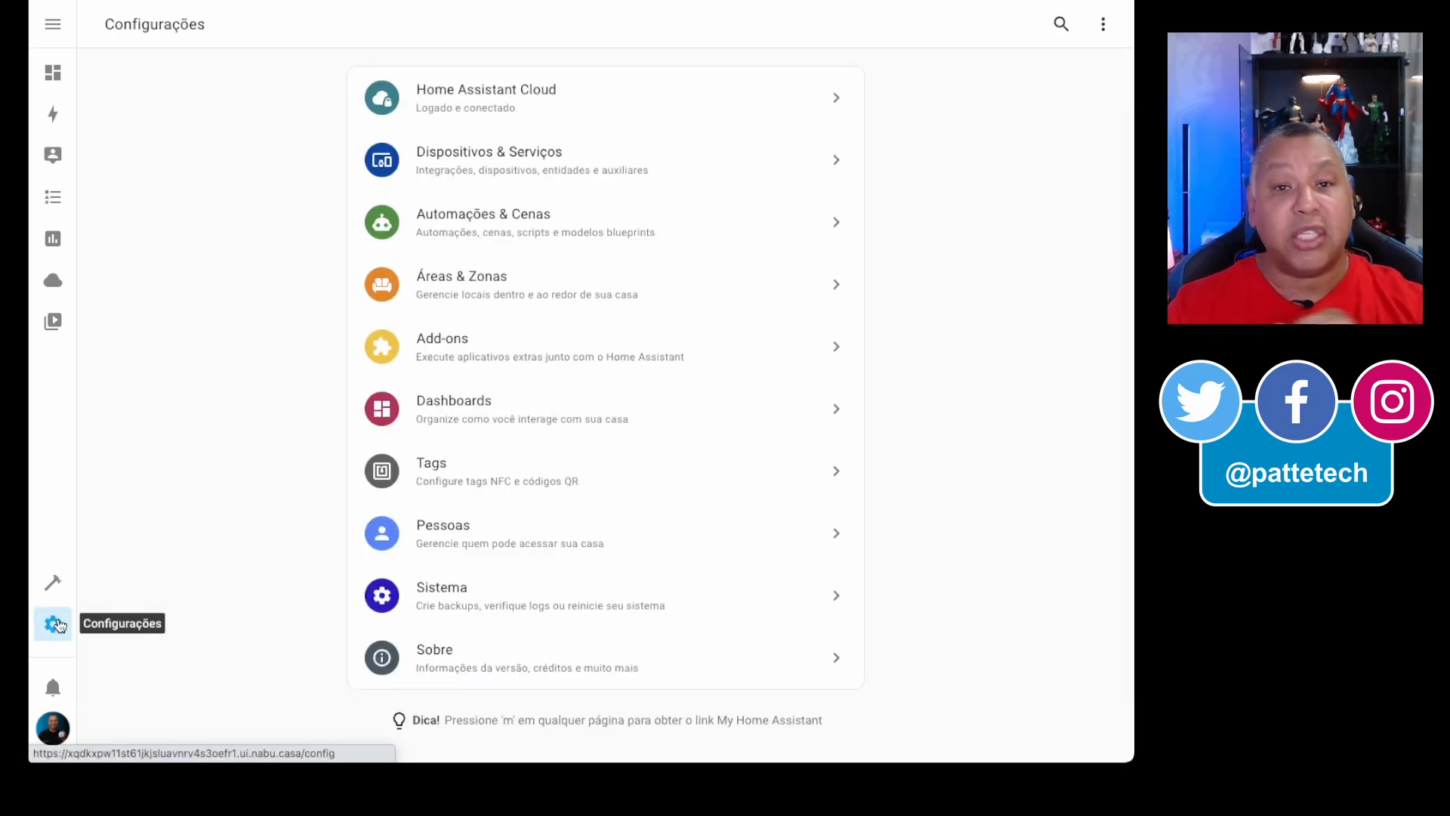
# Step: Open the installed Add-ons list and the Glances add-on page
pyautogui.click(459, 343)
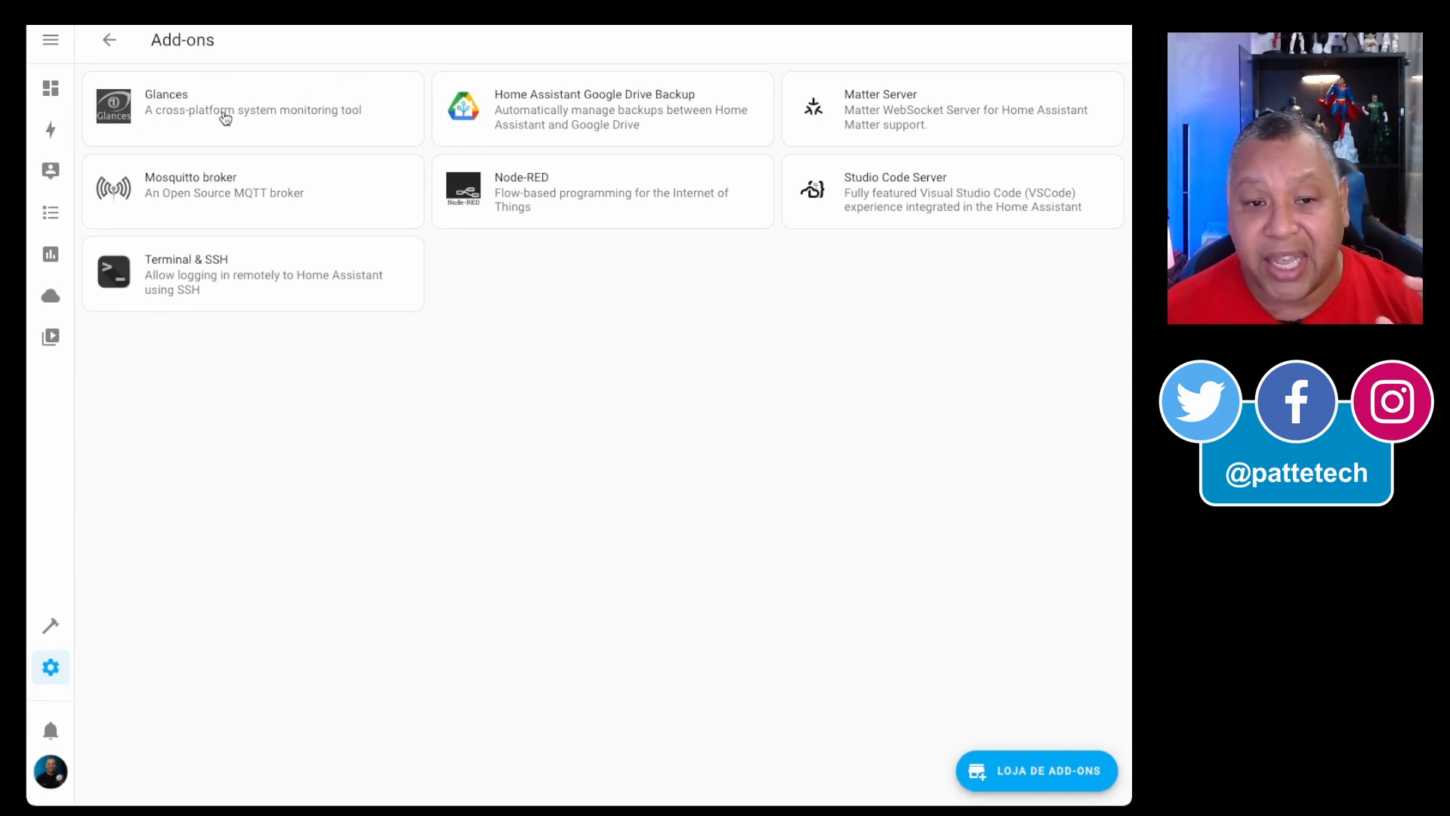
pyautogui.click(214, 117)
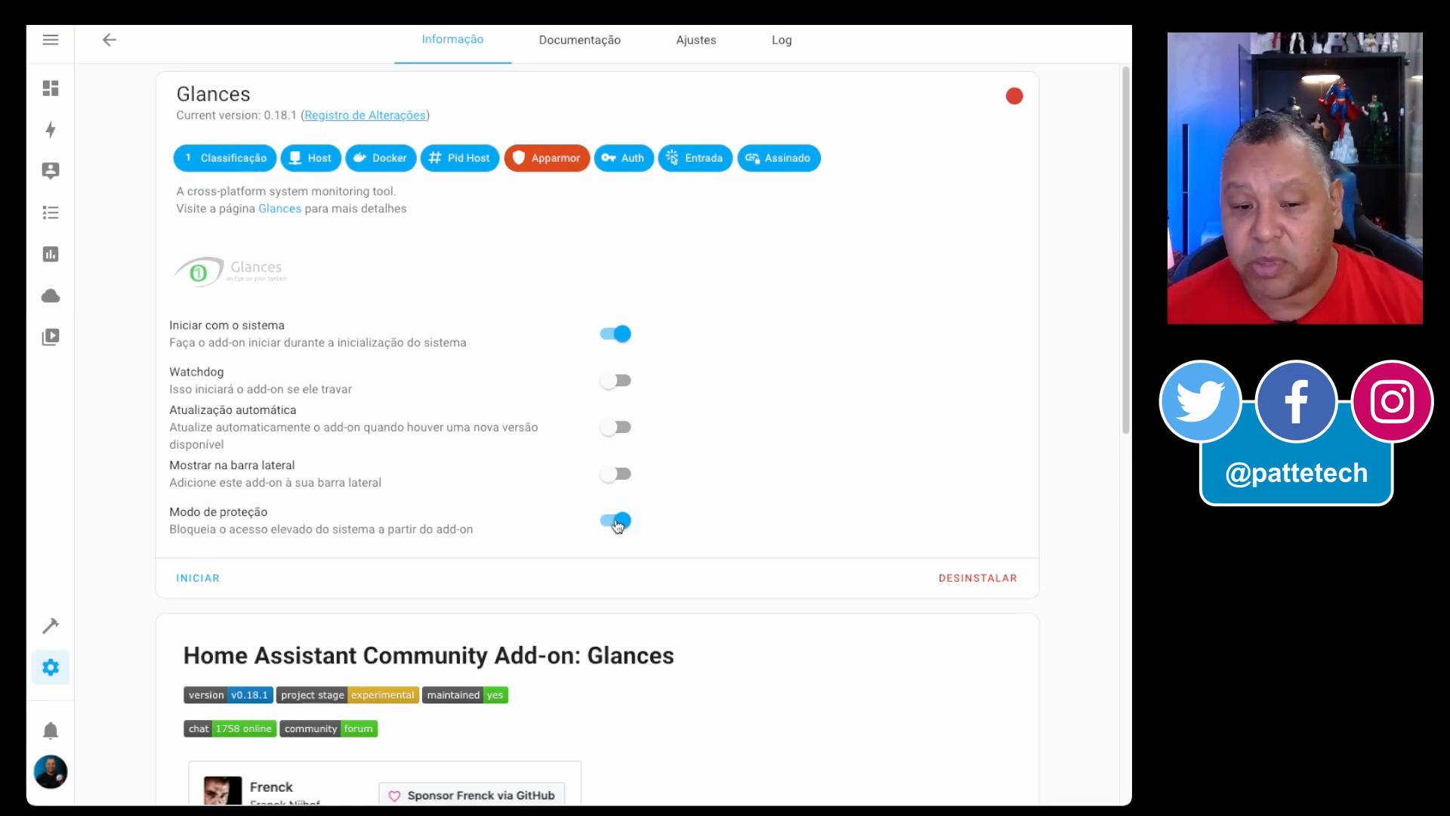
# Step: Disable Glances protection mode, show it in the sidebar, and save a new InfluxDB username and password
pyautogui.click(617, 521)
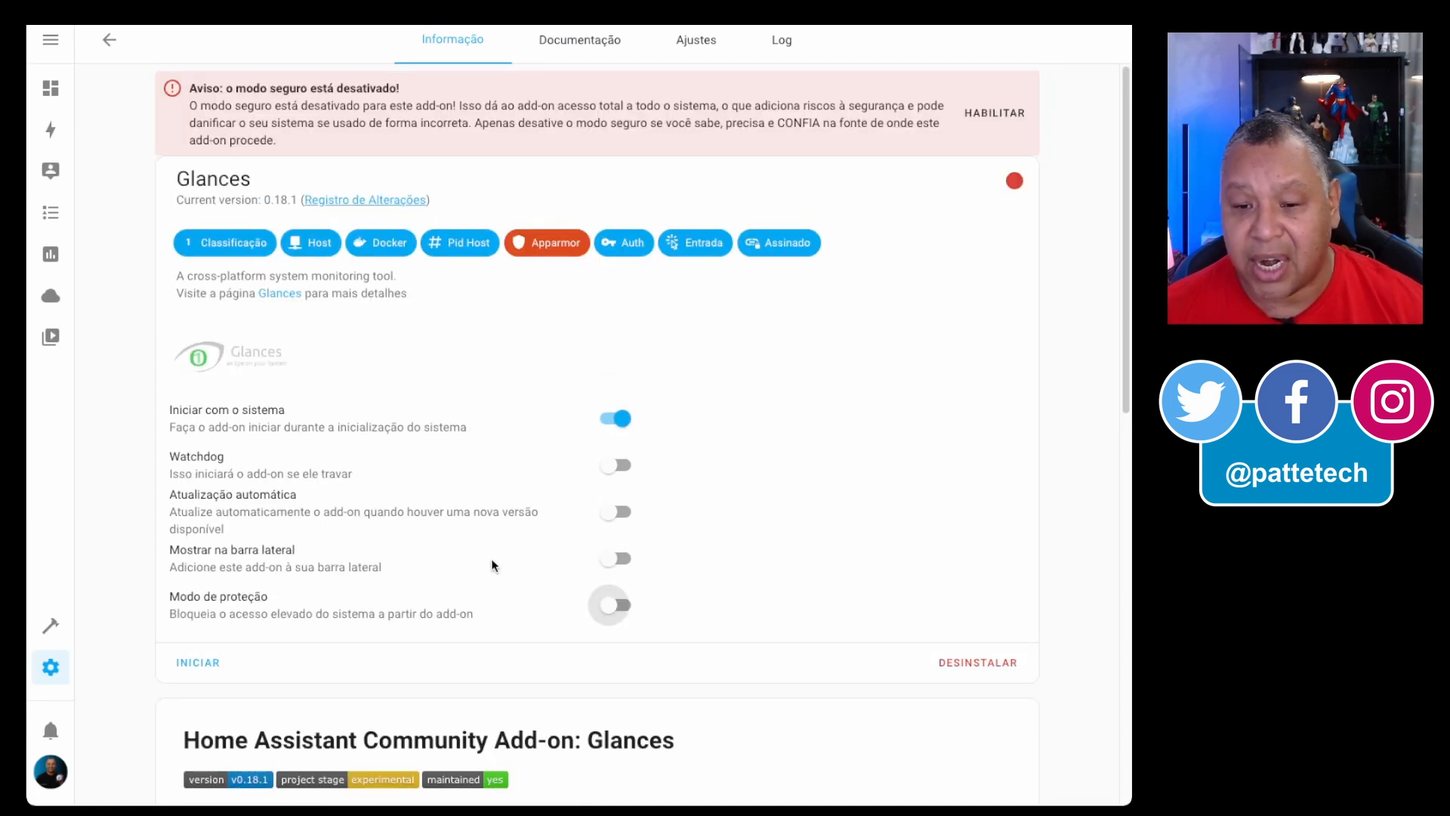
pyautogui.click(620, 558)
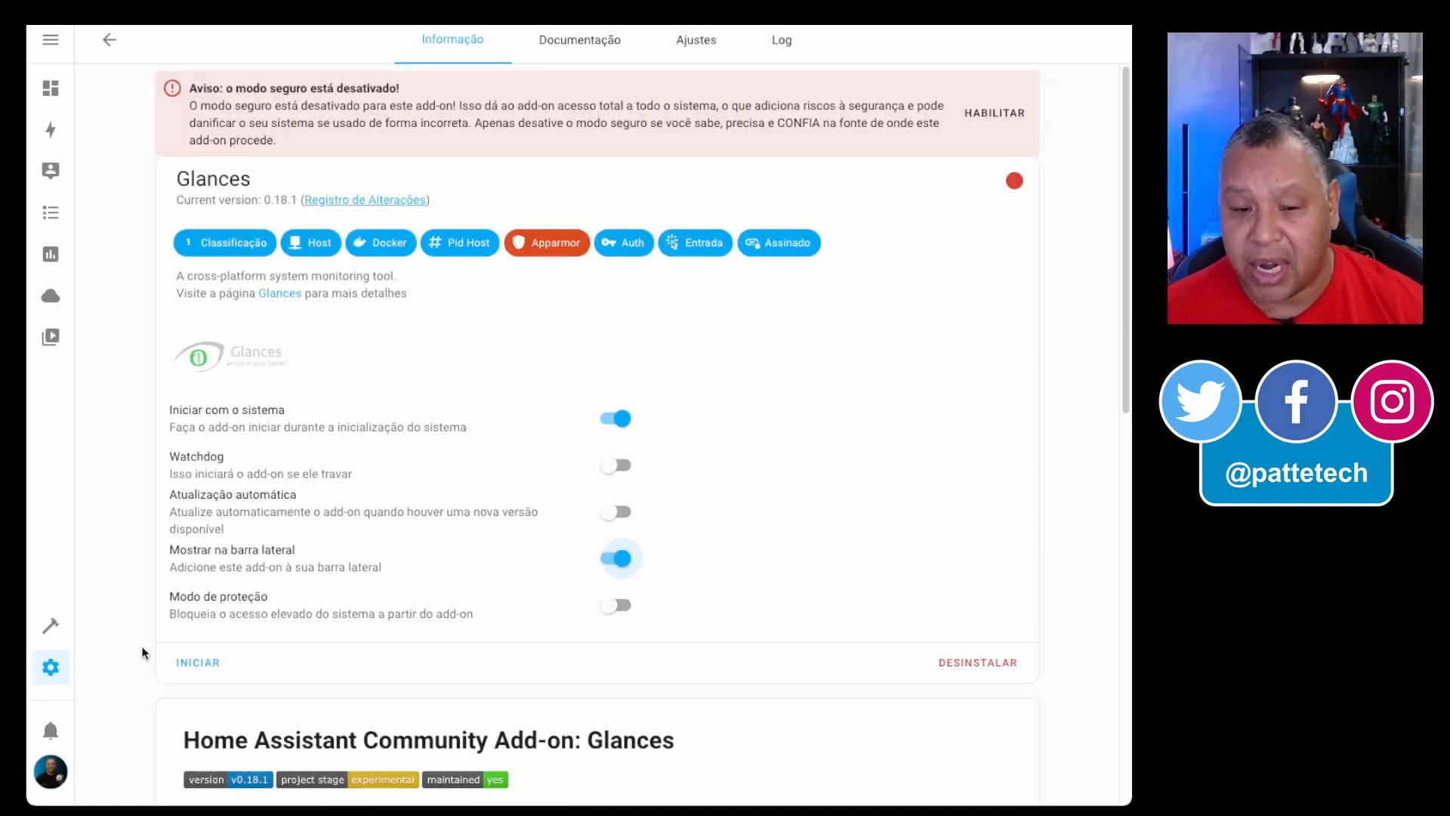
pyautogui.click(693, 47)
pyautogui.scroll(-1, 363, 340)
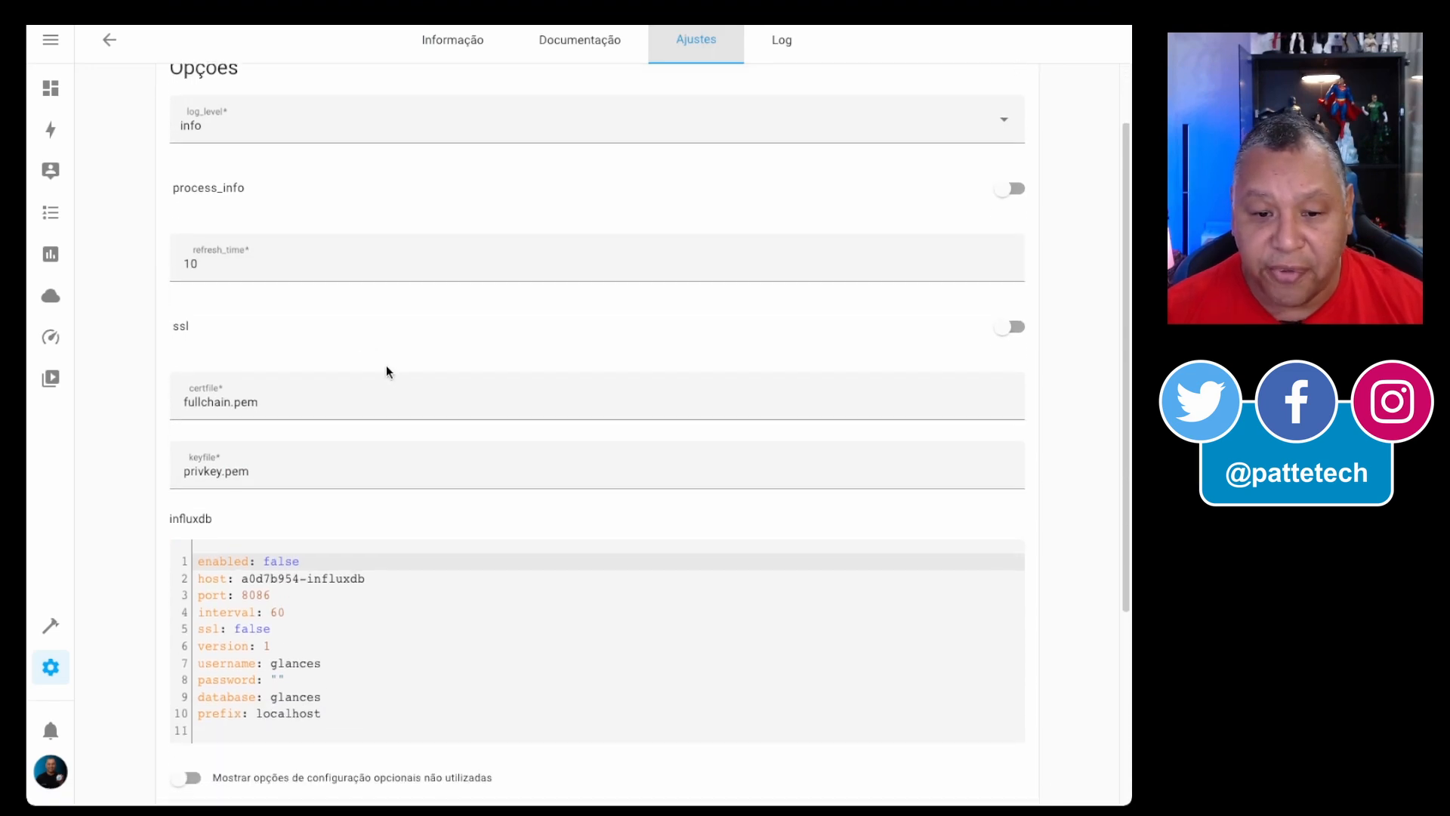
pyautogui.scroll(-3, 373, 362)
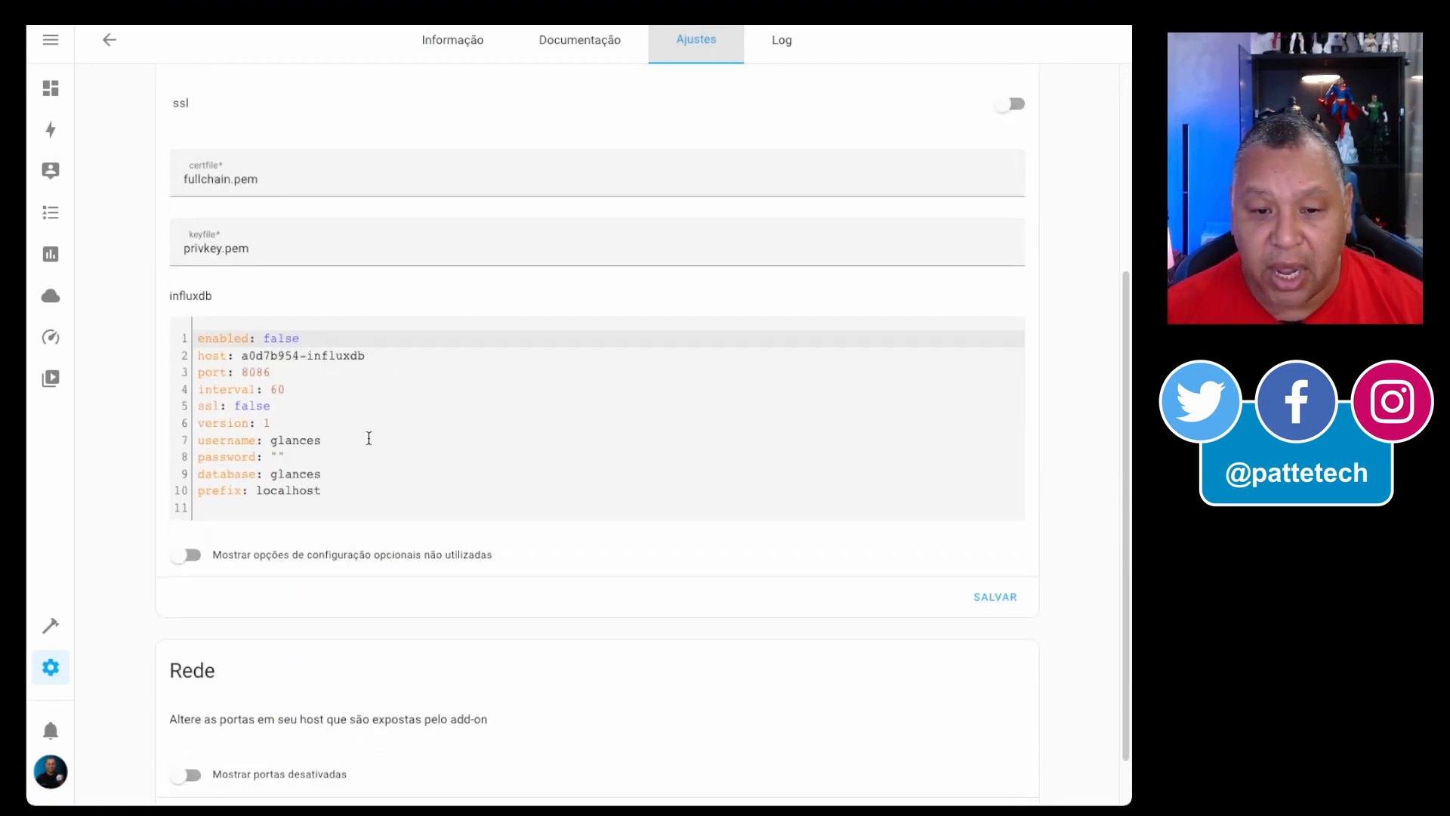
pyautogui.click(285, 458)
pyautogui.press('BackSpace')
pyautogui.press('BackSpace')
pyautogui.doubleClick(296, 440)
pyautogui.hotkey('ctrl', 'v')
pyautogui.click(271, 456)
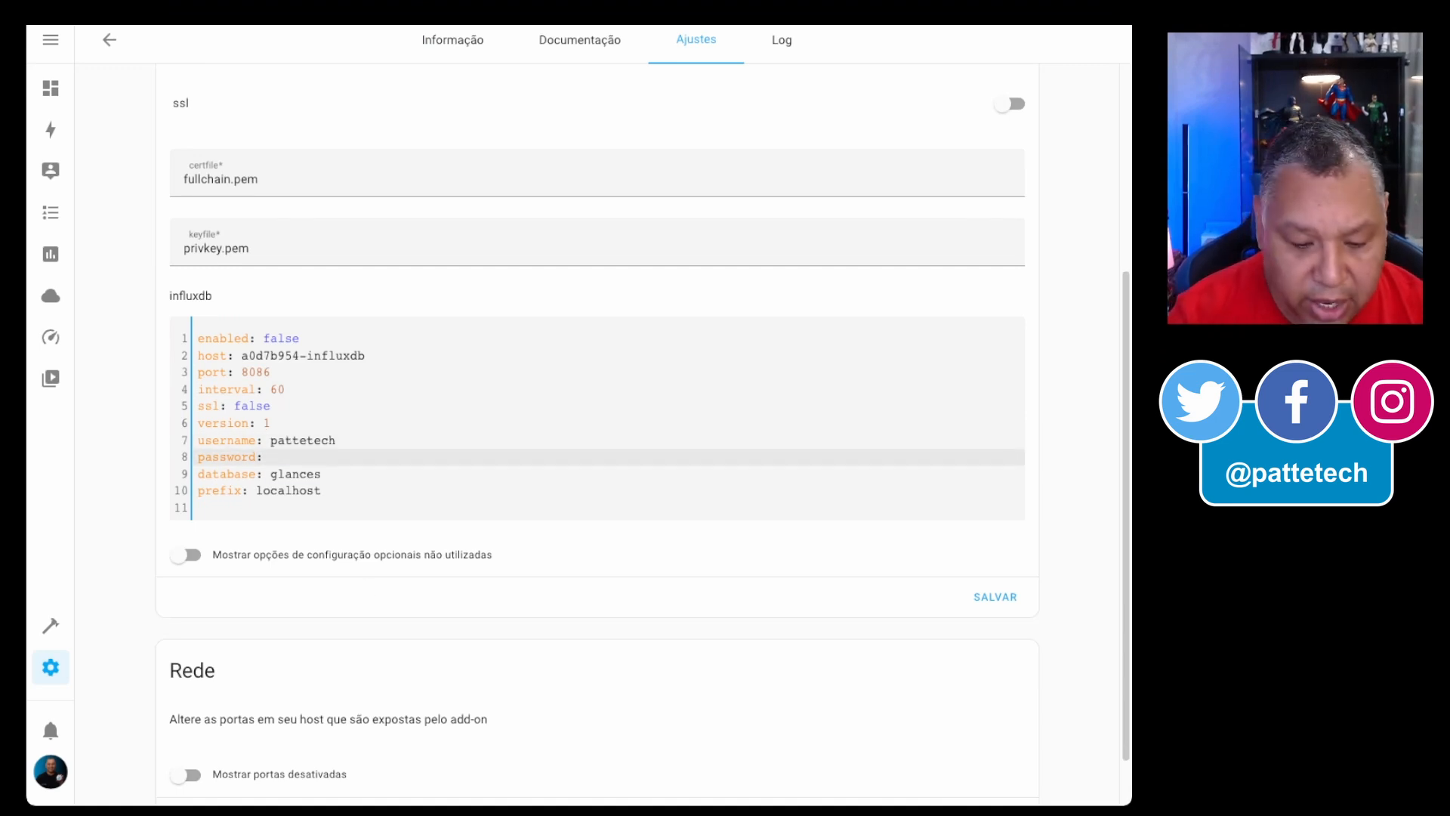
pyautogui.click(970, 594)
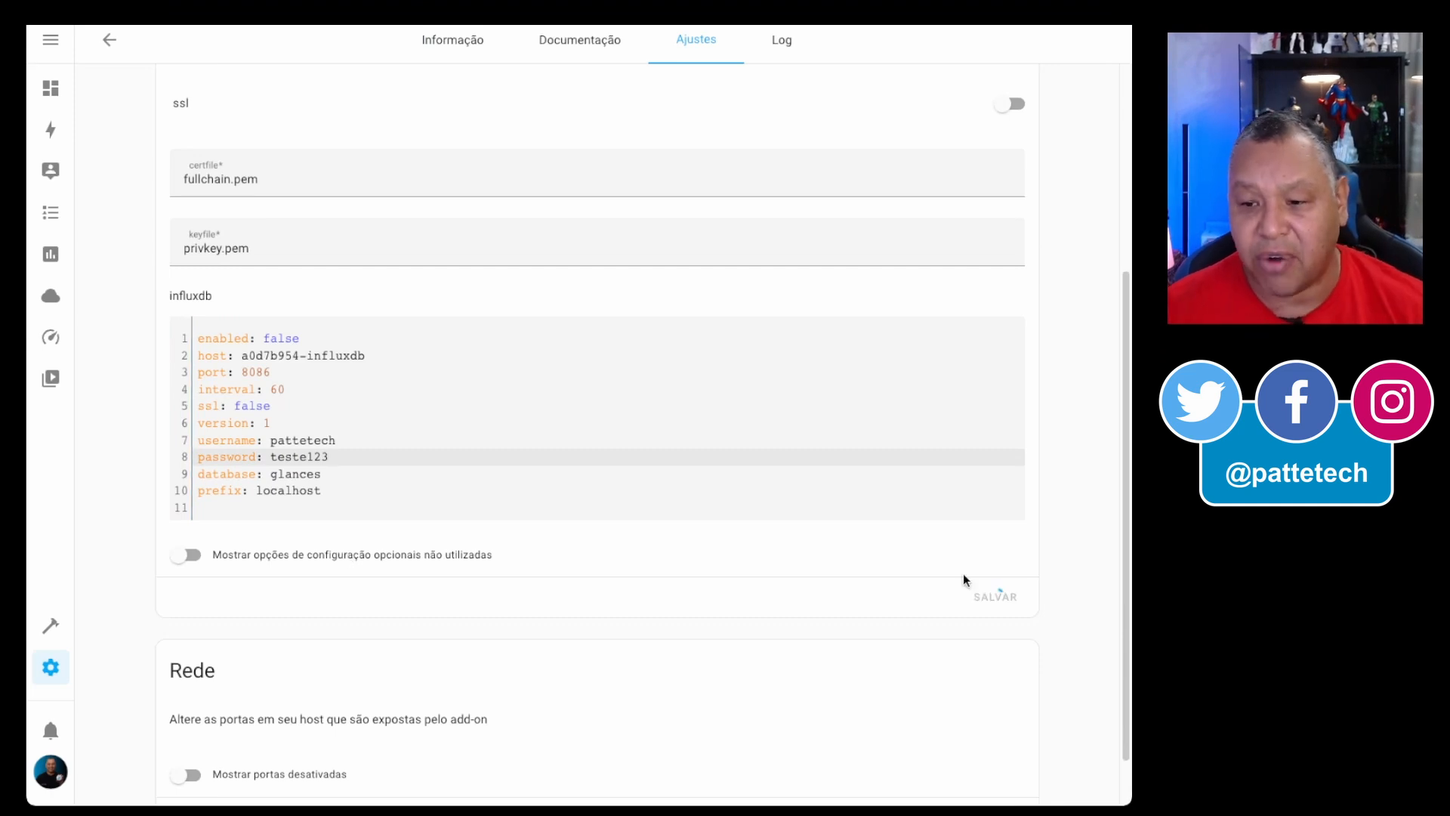
pyautogui.click(457, 43)
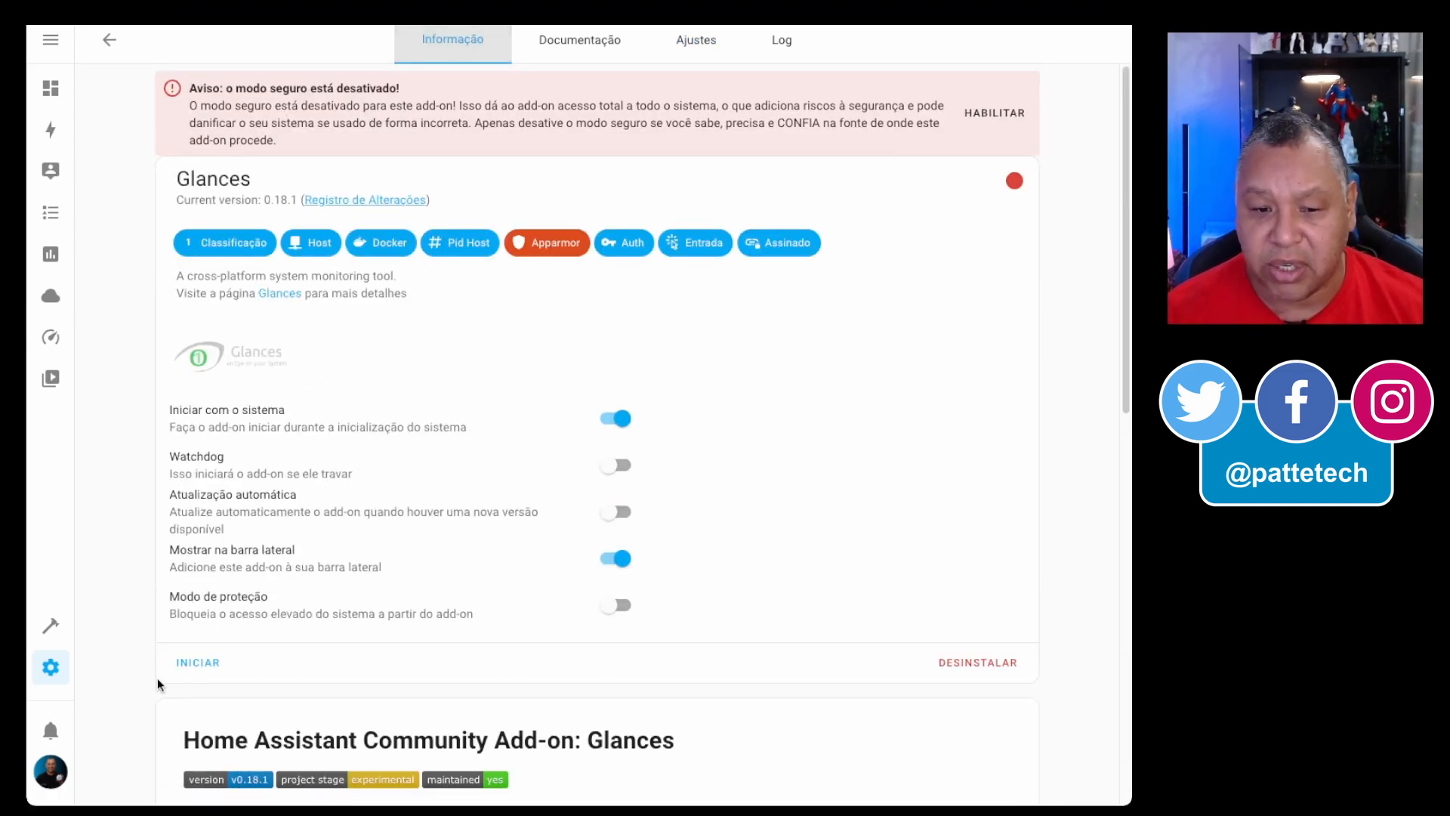
# Step: Start Glances and refresh its log until the web UI on port 61209 appears
pyautogui.click(198, 662)
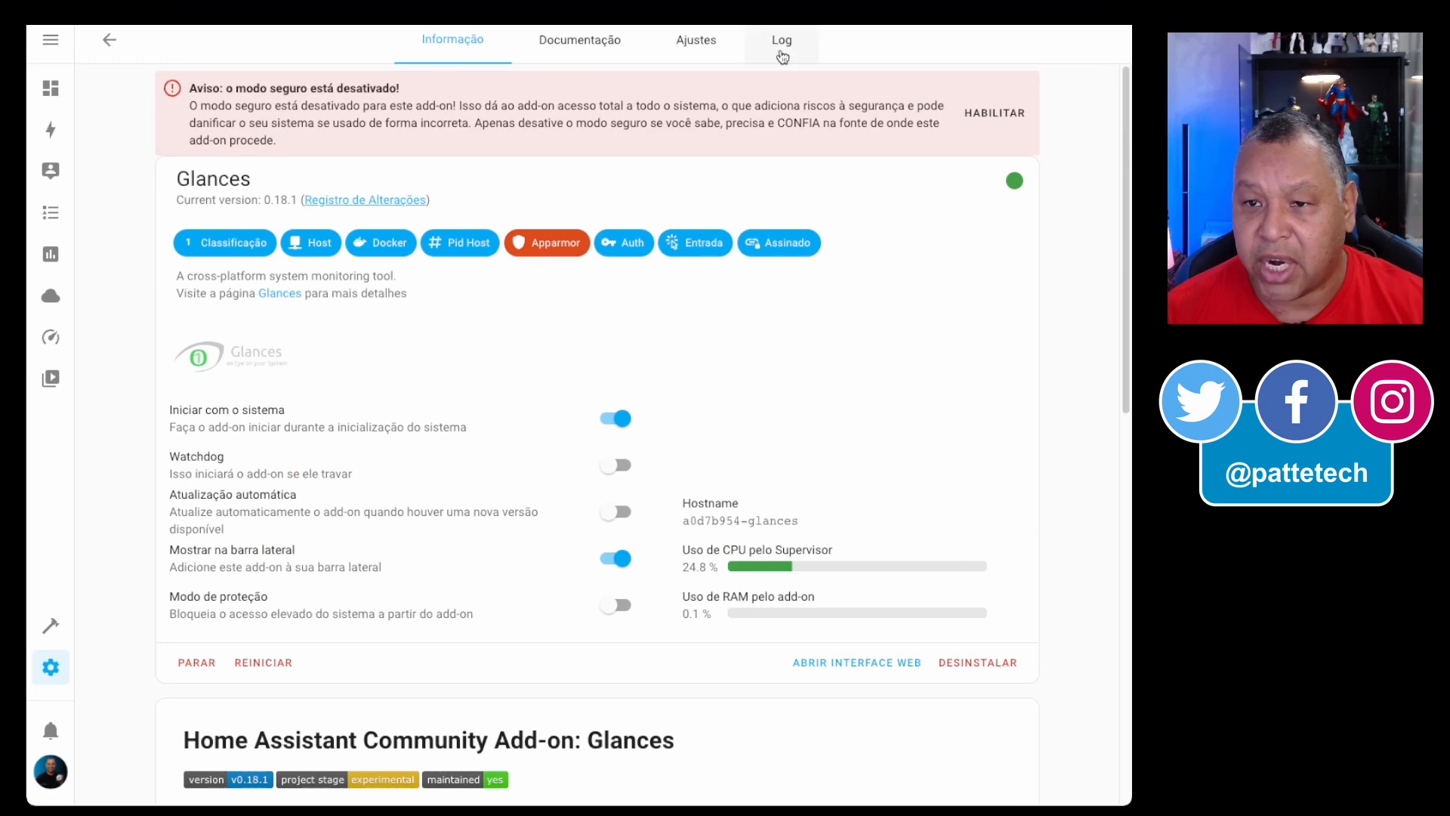
pyautogui.click(782, 53)
pyautogui.click(208, 435)
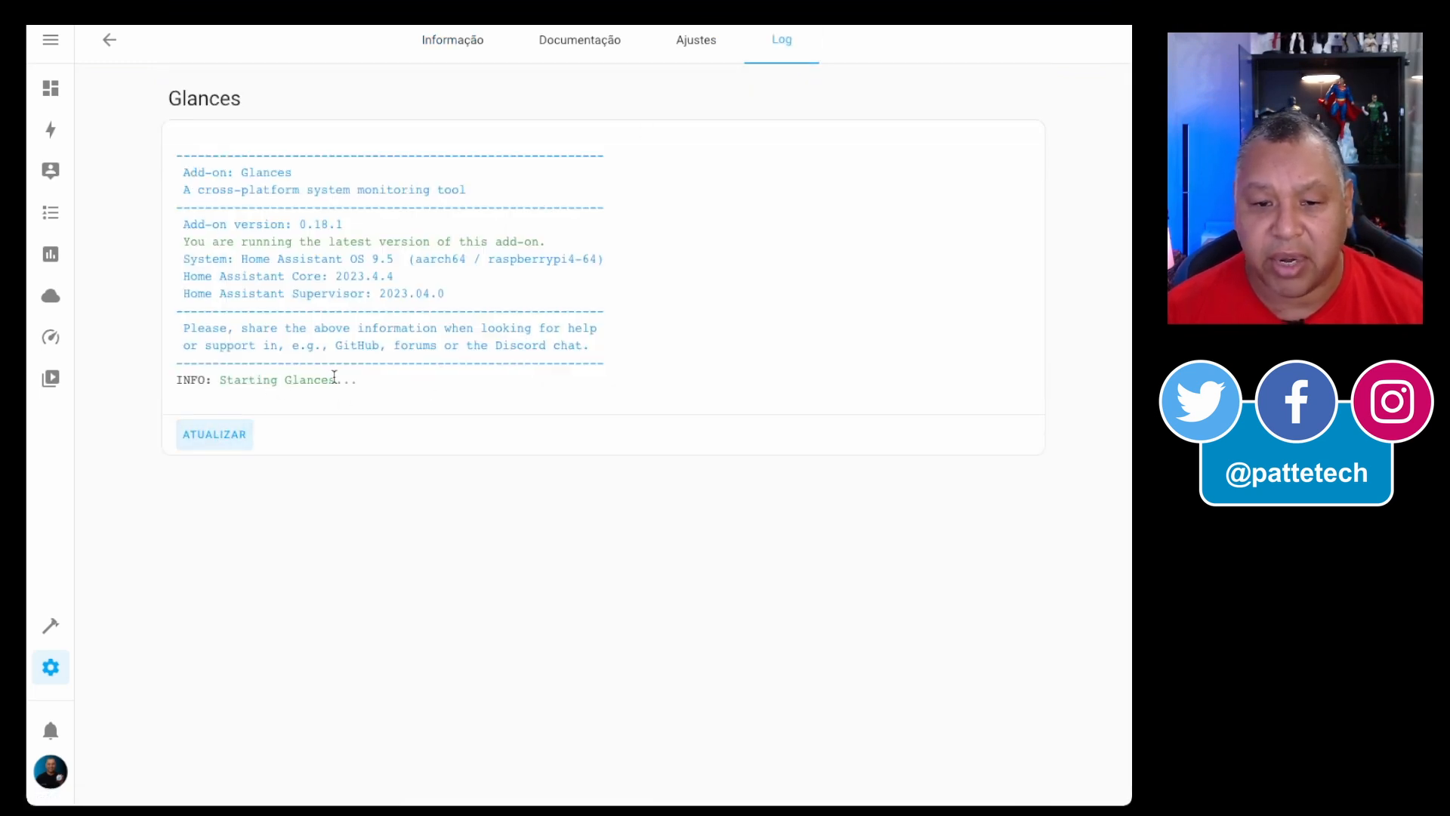
pyautogui.click(214, 434)
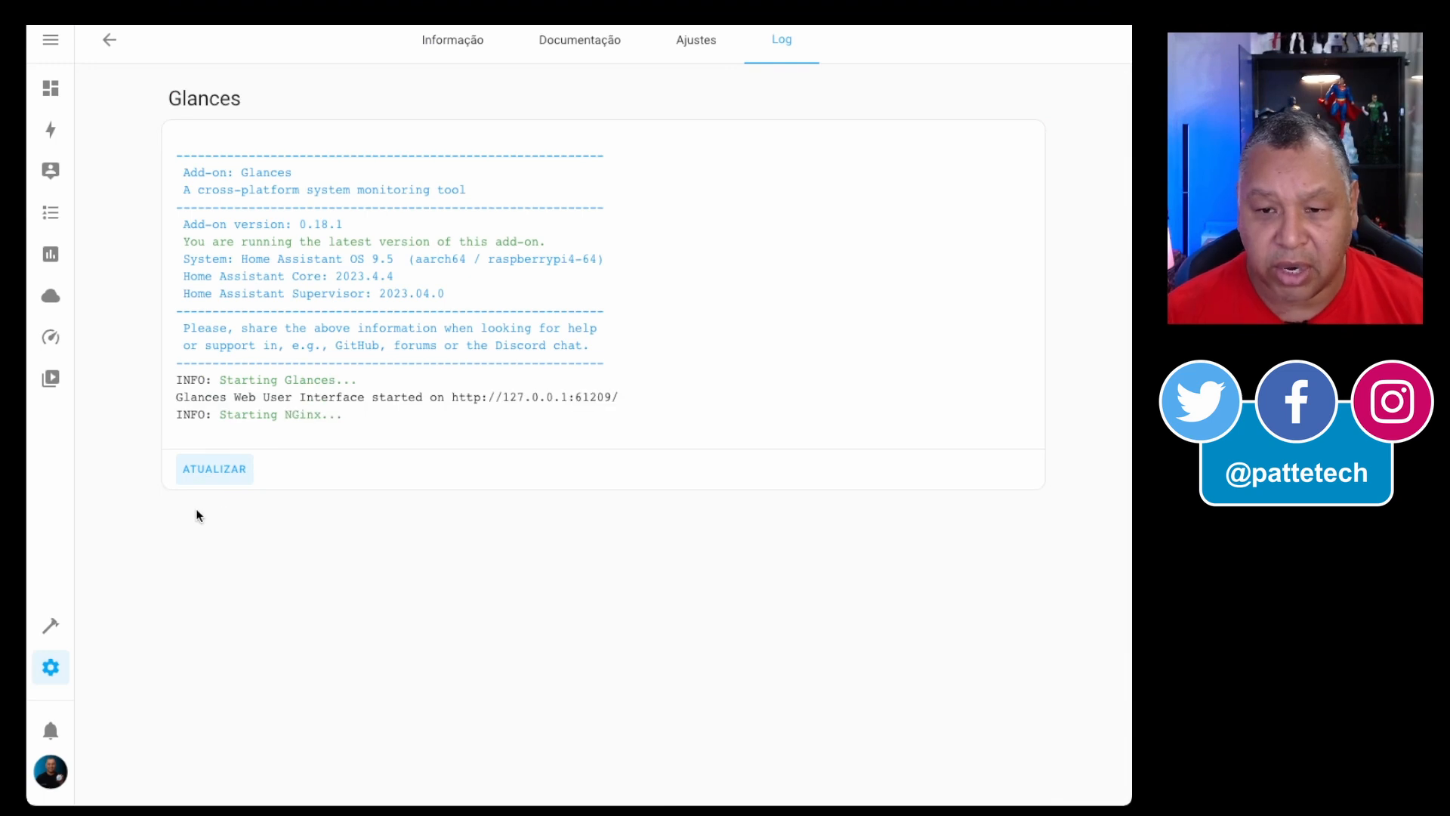
pyautogui.moveTo(593, 397); pyautogui.dragTo(617, 394)
pyautogui.click(598, 392)
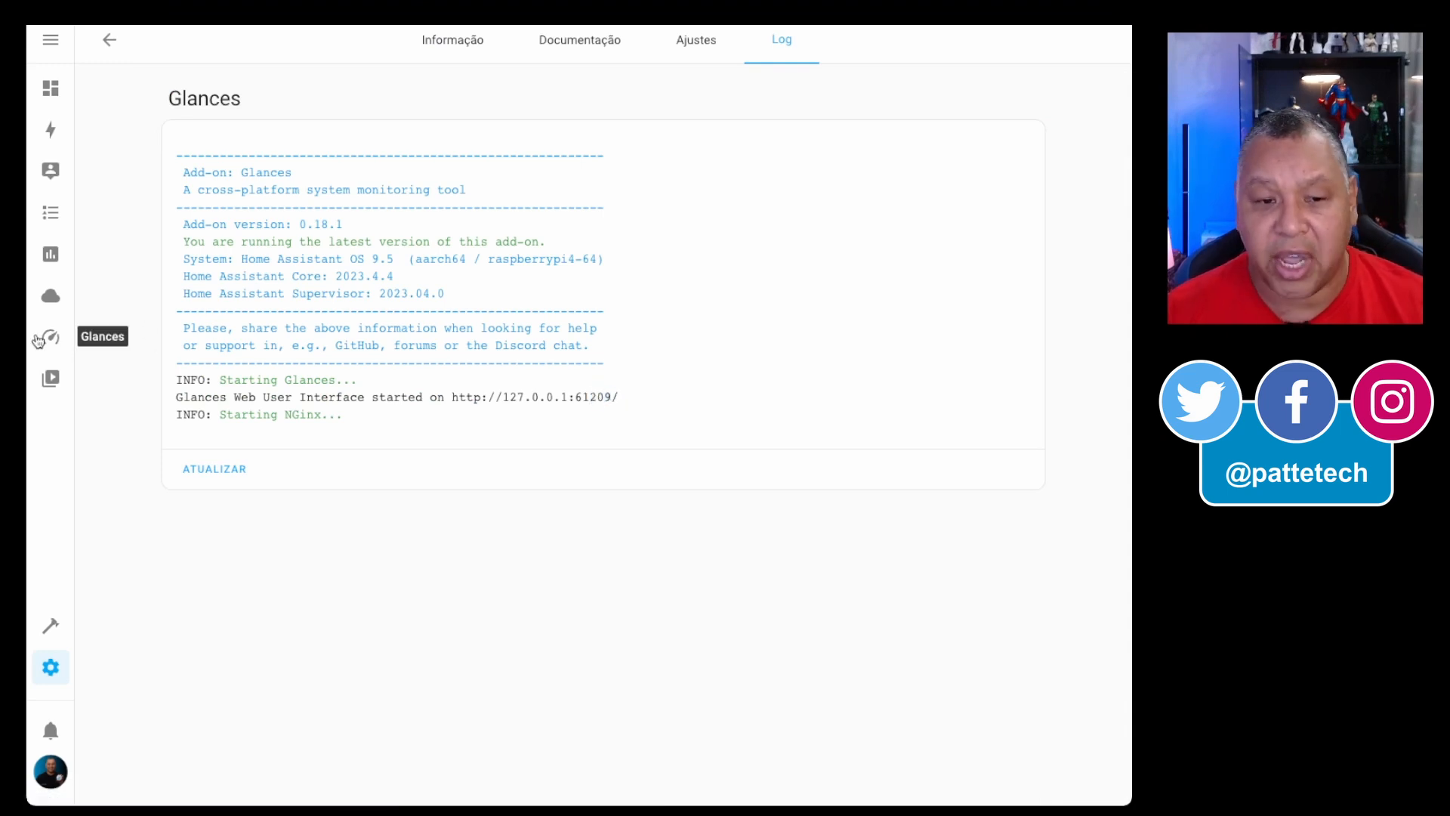
pyautogui.click(52, 340)
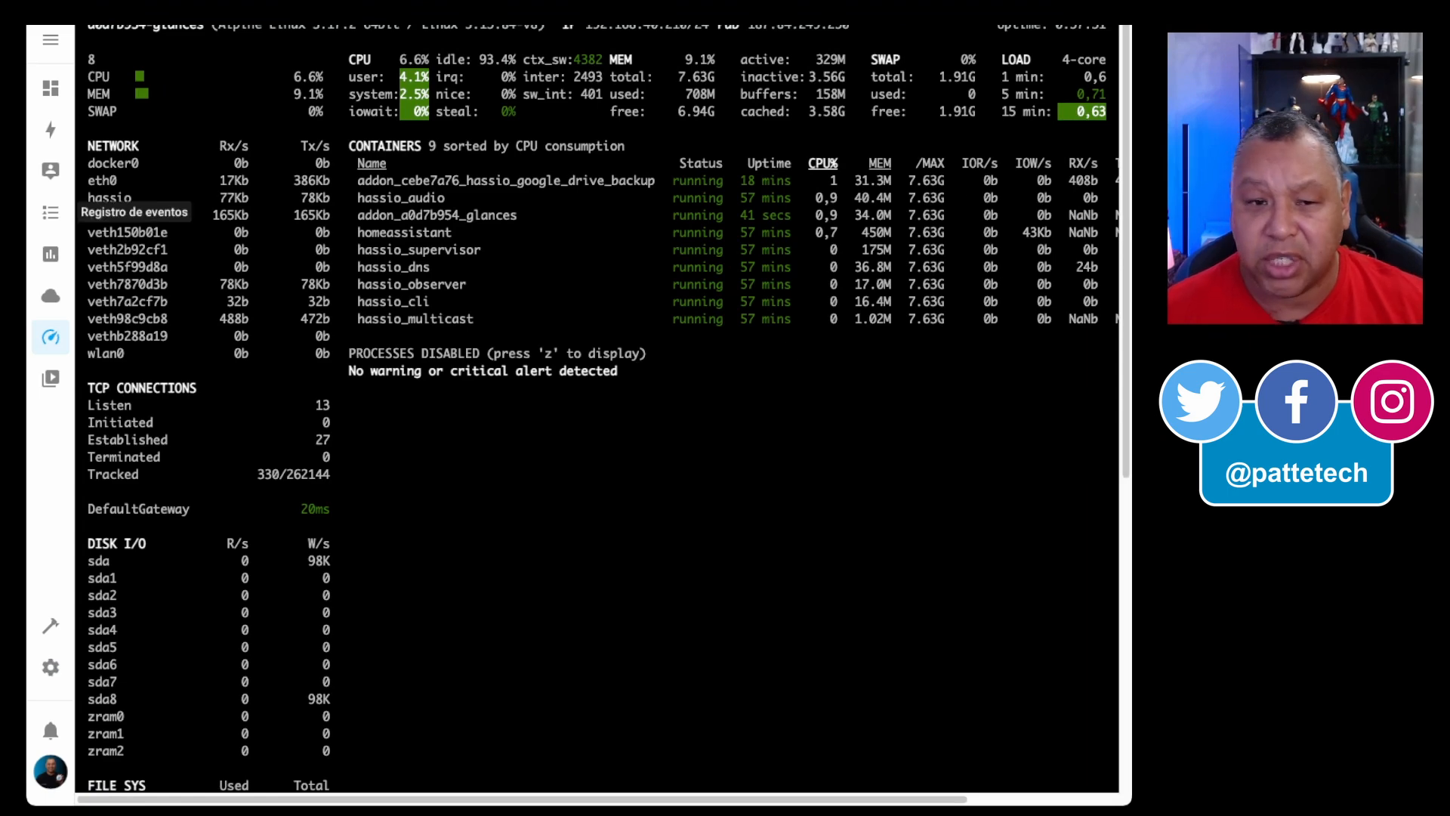
# Step: Scroll the Glances dashboard, inspecting the /media and /backup disk usage rows
pyautogui.scroll(-6, 185, 384)
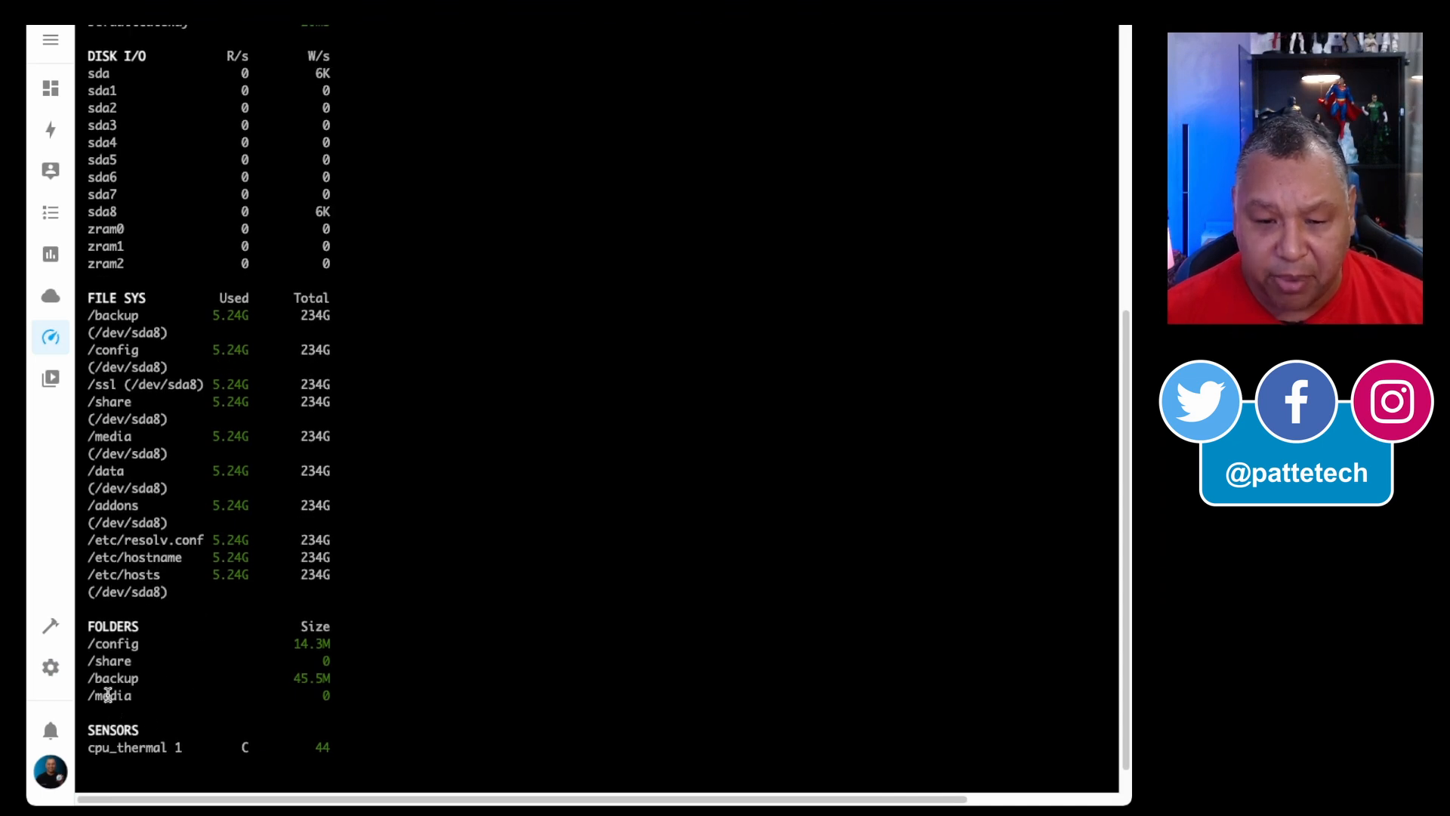
pyautogui.moveTo(101, 694); pyautogui.dragTo(356, 690)
pyautogui.click(401, 658)
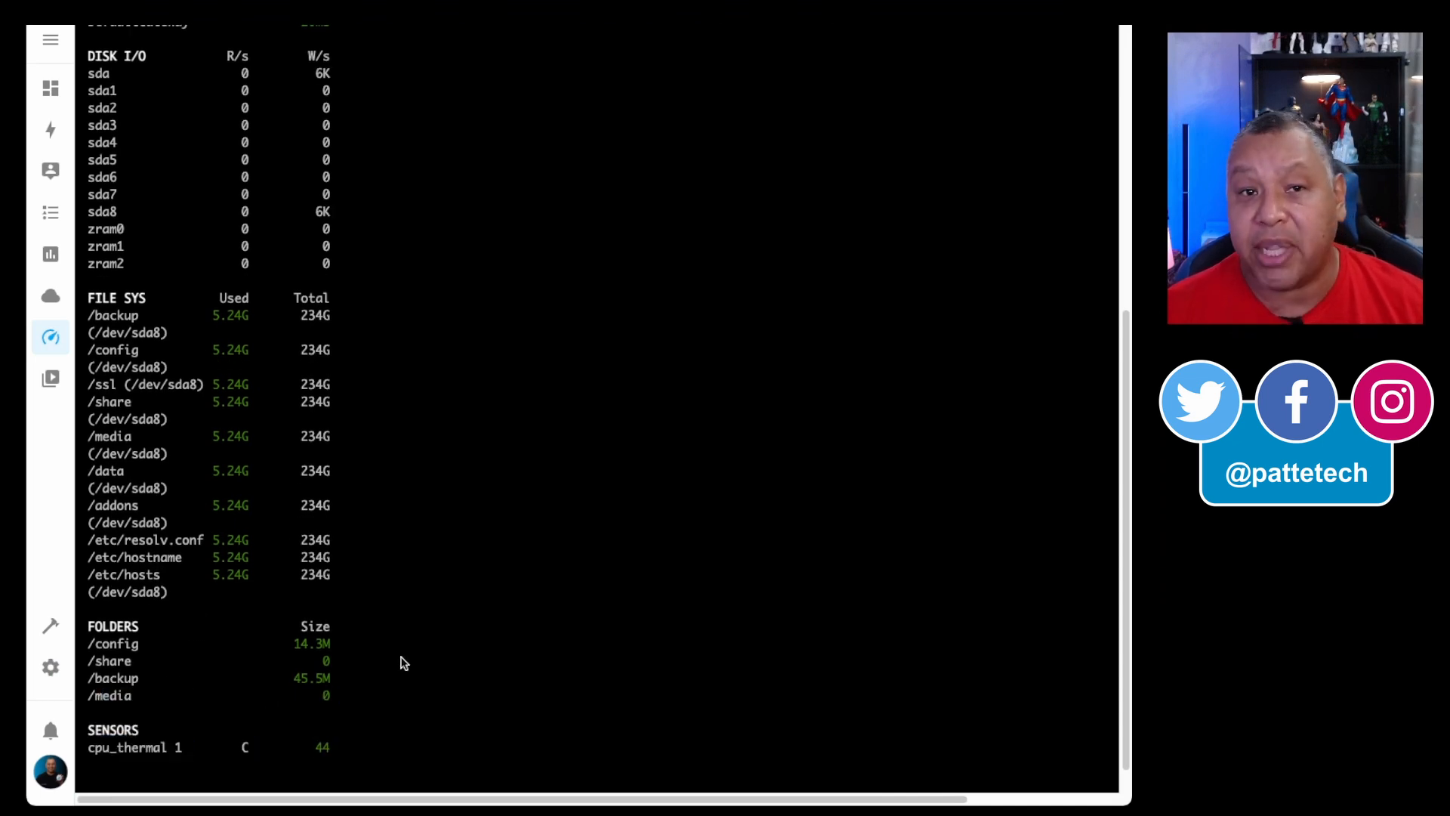
pyautogui.moveTo(100, 677); pyautogui.dragTo(322, 679)
pyautogui.click(338, 678)
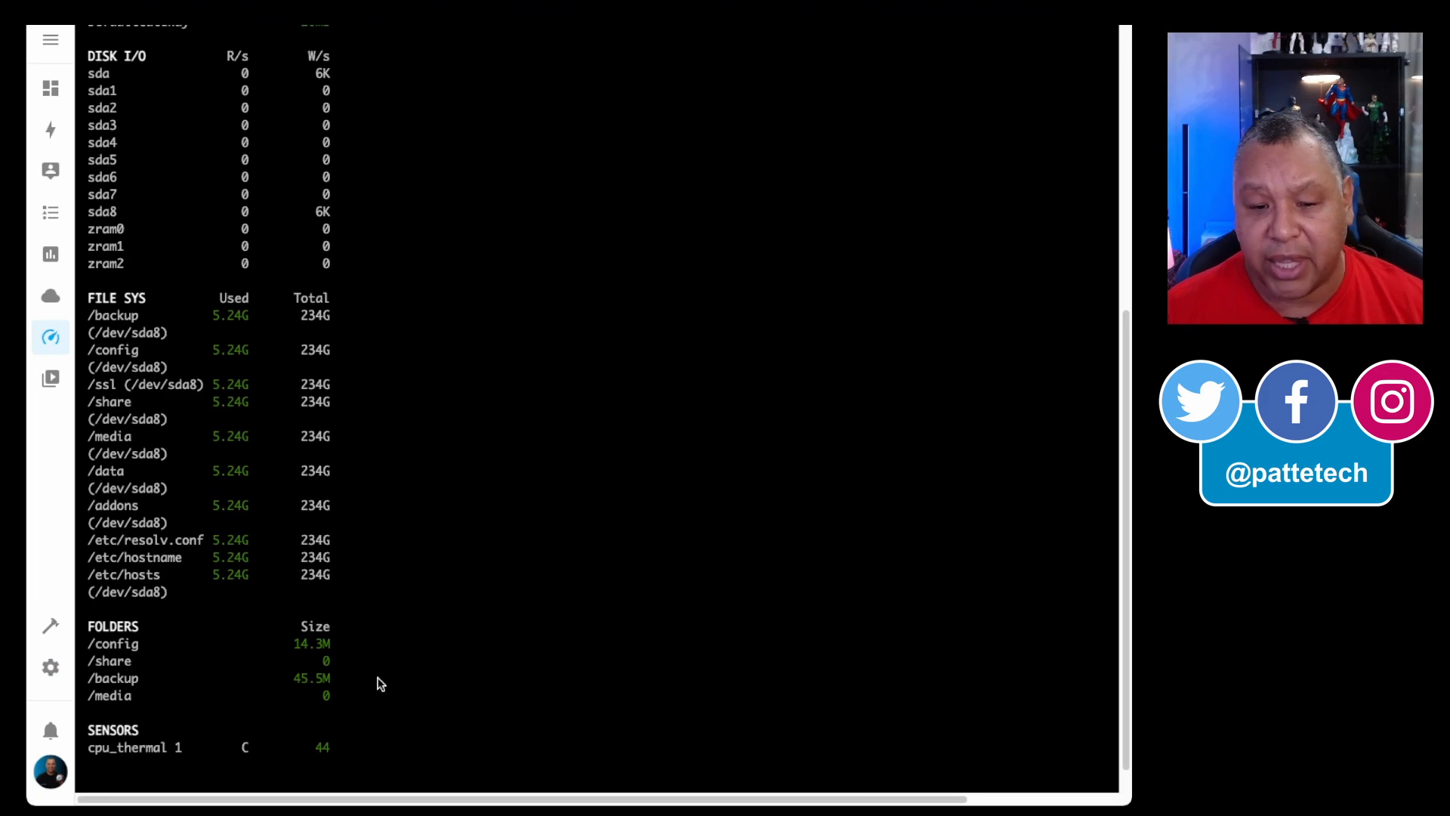
pyautogui.scroll(10, 380, 683)
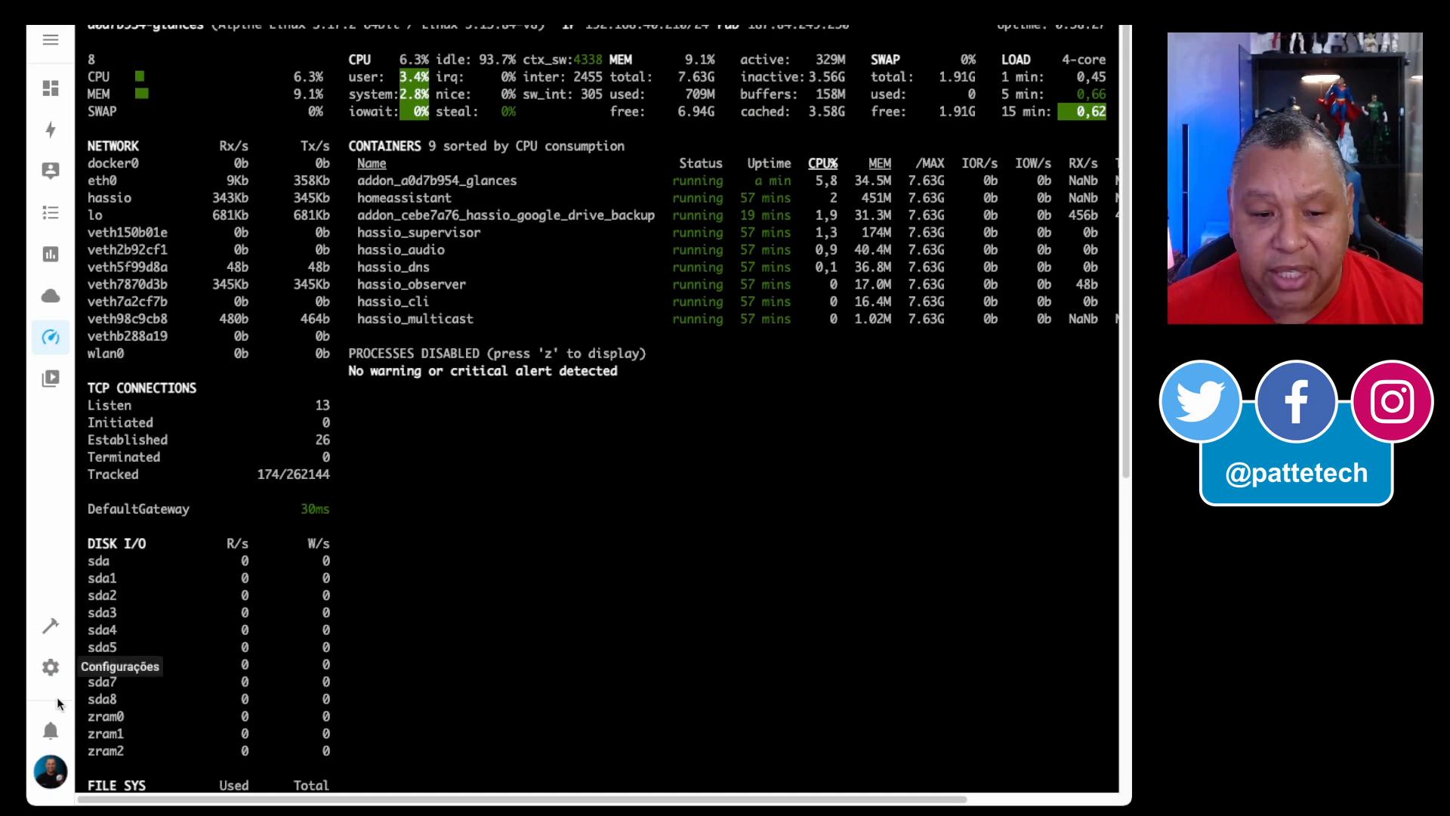
pyautogui.click(51, 668)
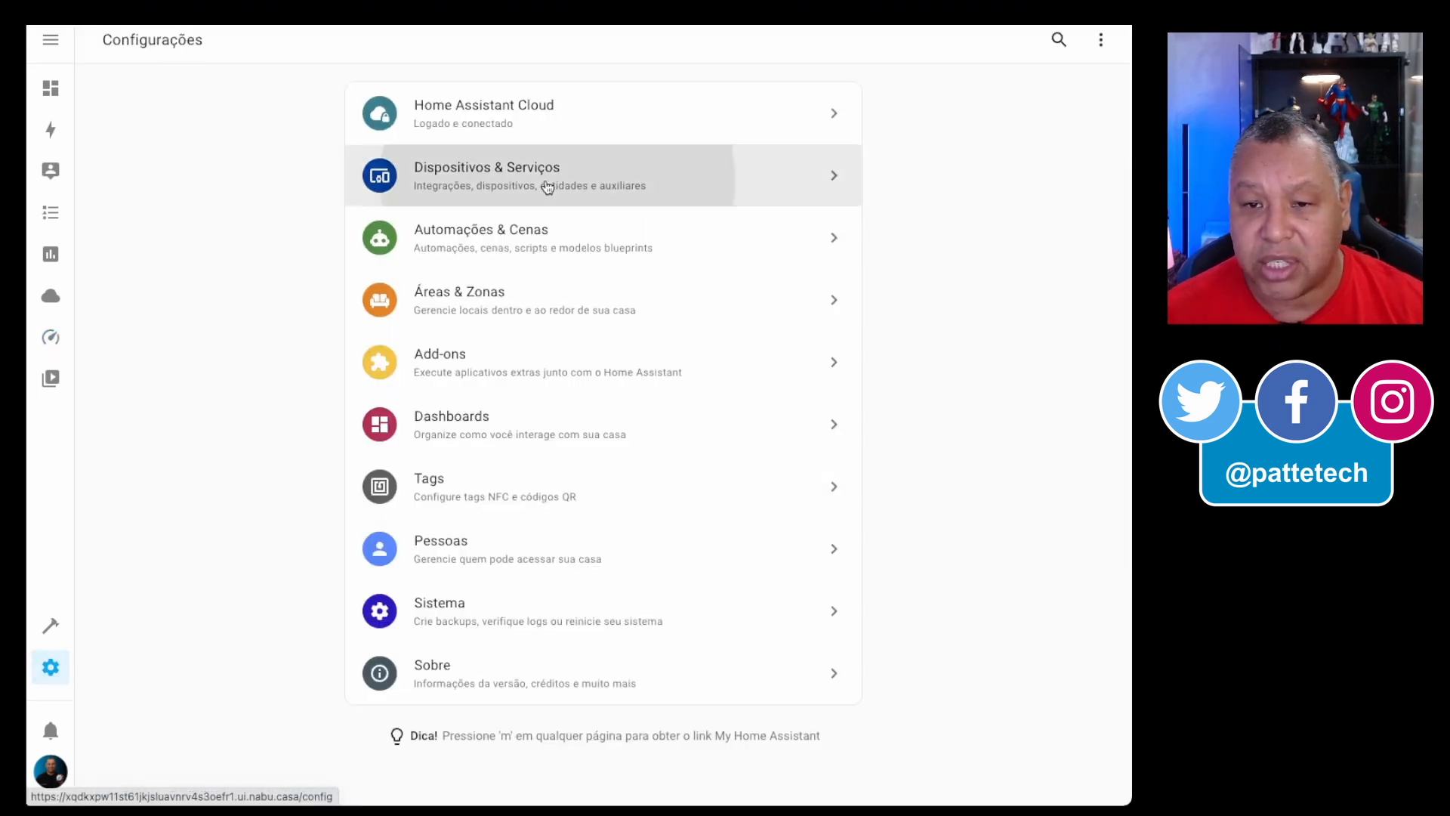
# Step: Start adding a Glances integration from Devices & Services
pyautogui.click(544, 184)
pyautogui.click(944, 763)
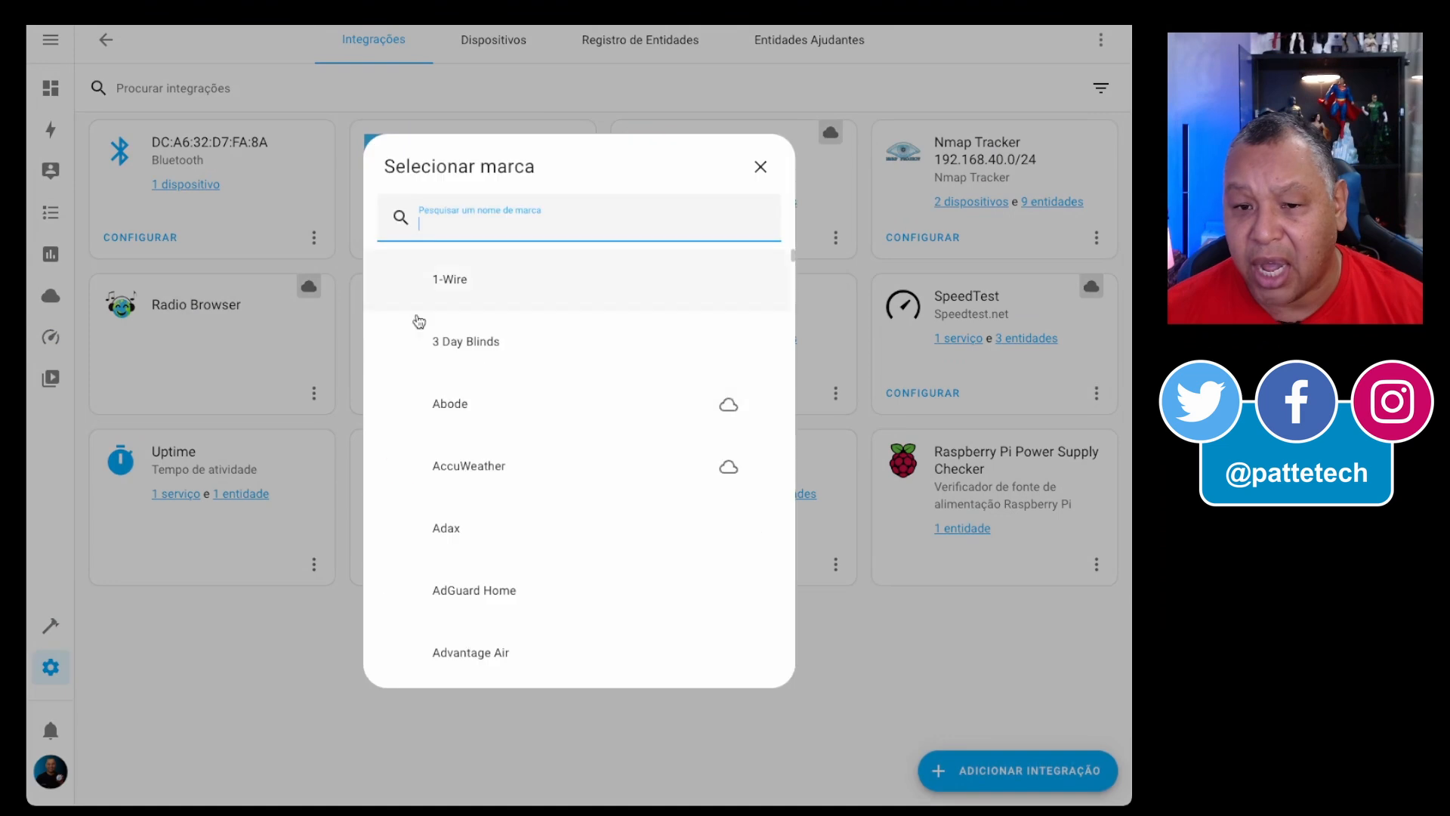
pyautogui.write('glanc')
pyautogui.click(567, 298)
# Step: Enter the Glances username and password, set port 61209, and submit the connection
pyautogui.click(466, 266)
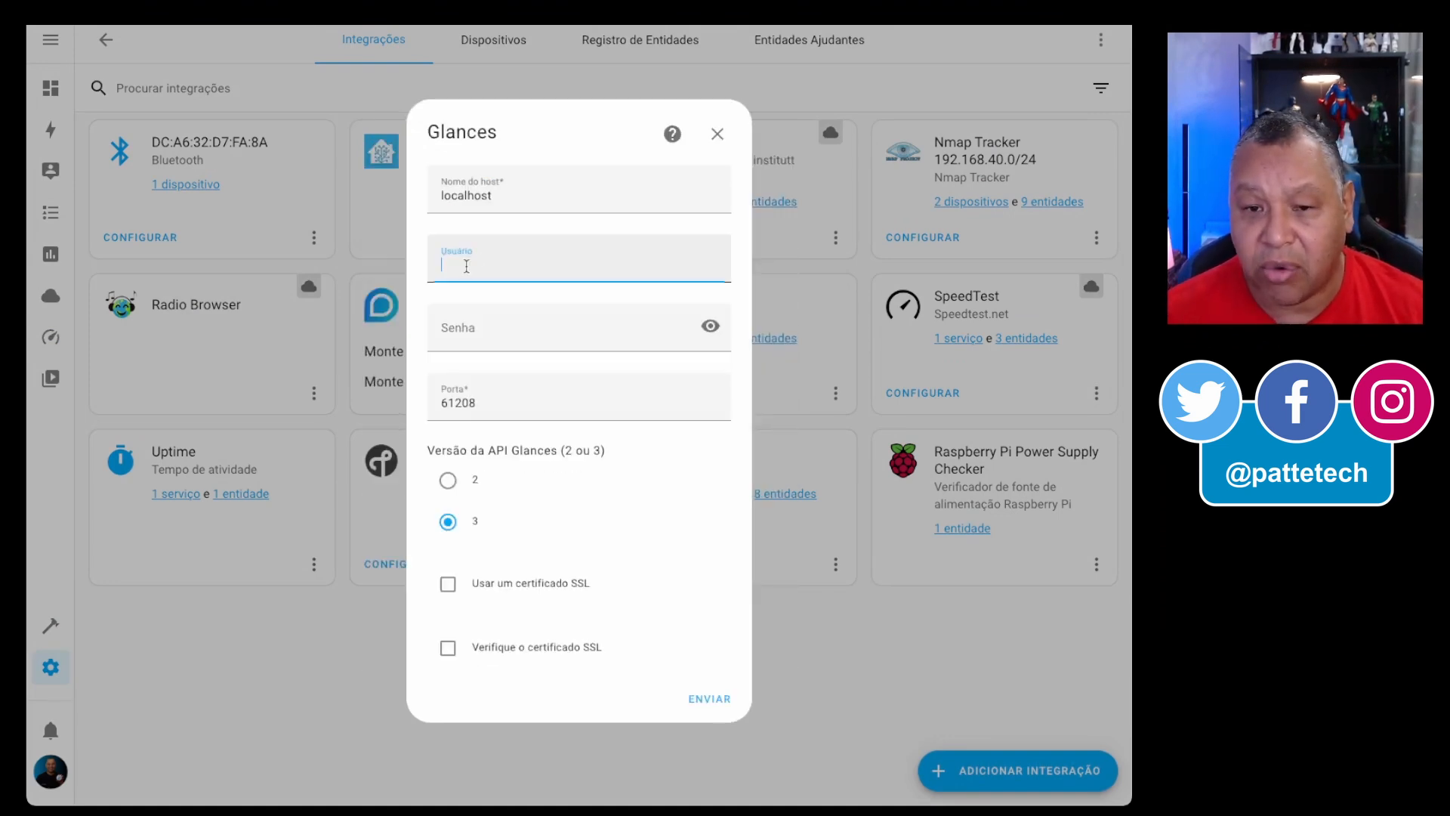
pyautogui.write('pattetech')
pyautogui.press('Tab')
pyautogui.hotkey('ctrl', 'v')
pyautogui.click(710, 400)
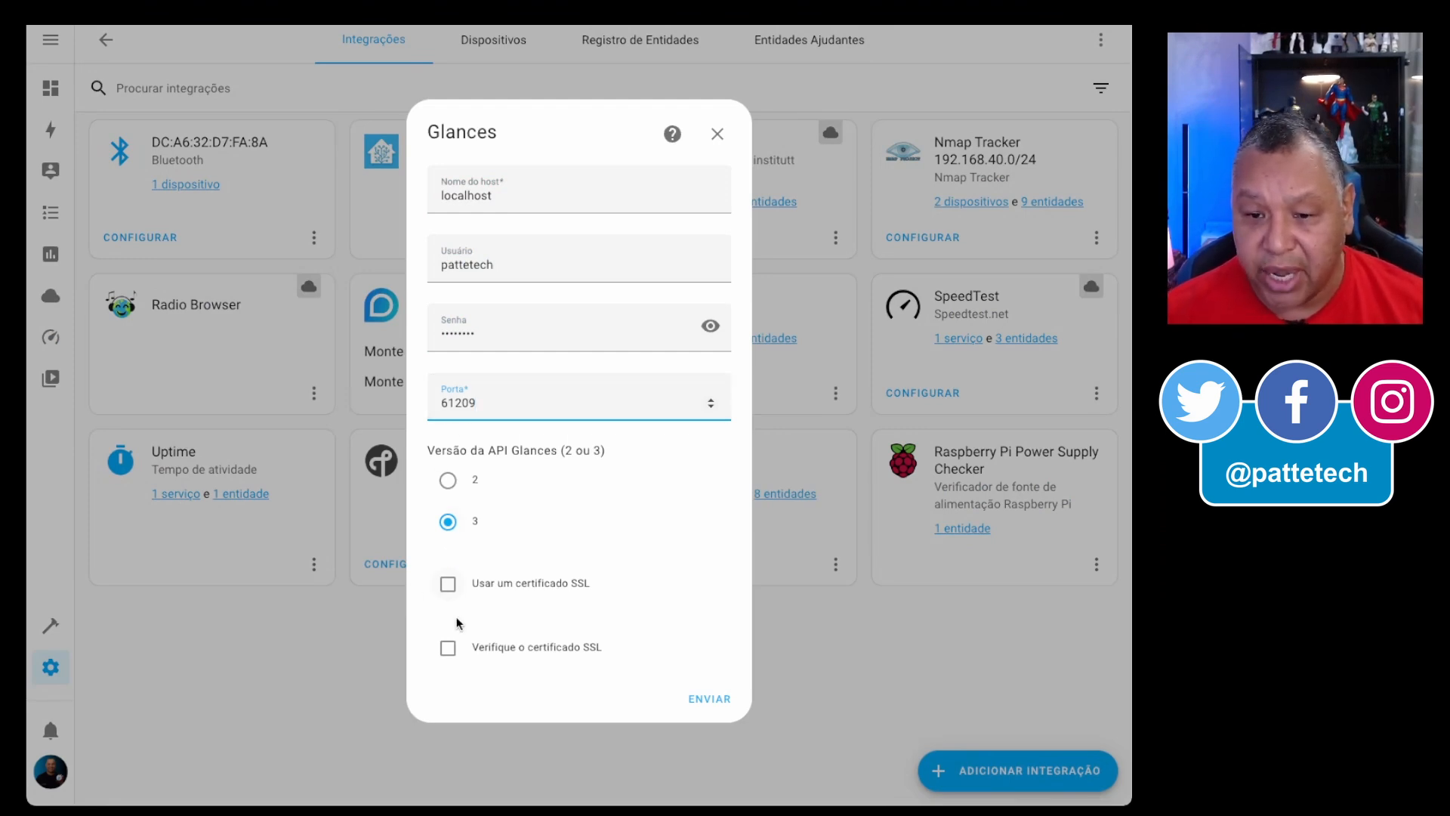
pyautogui.click(699, 700)
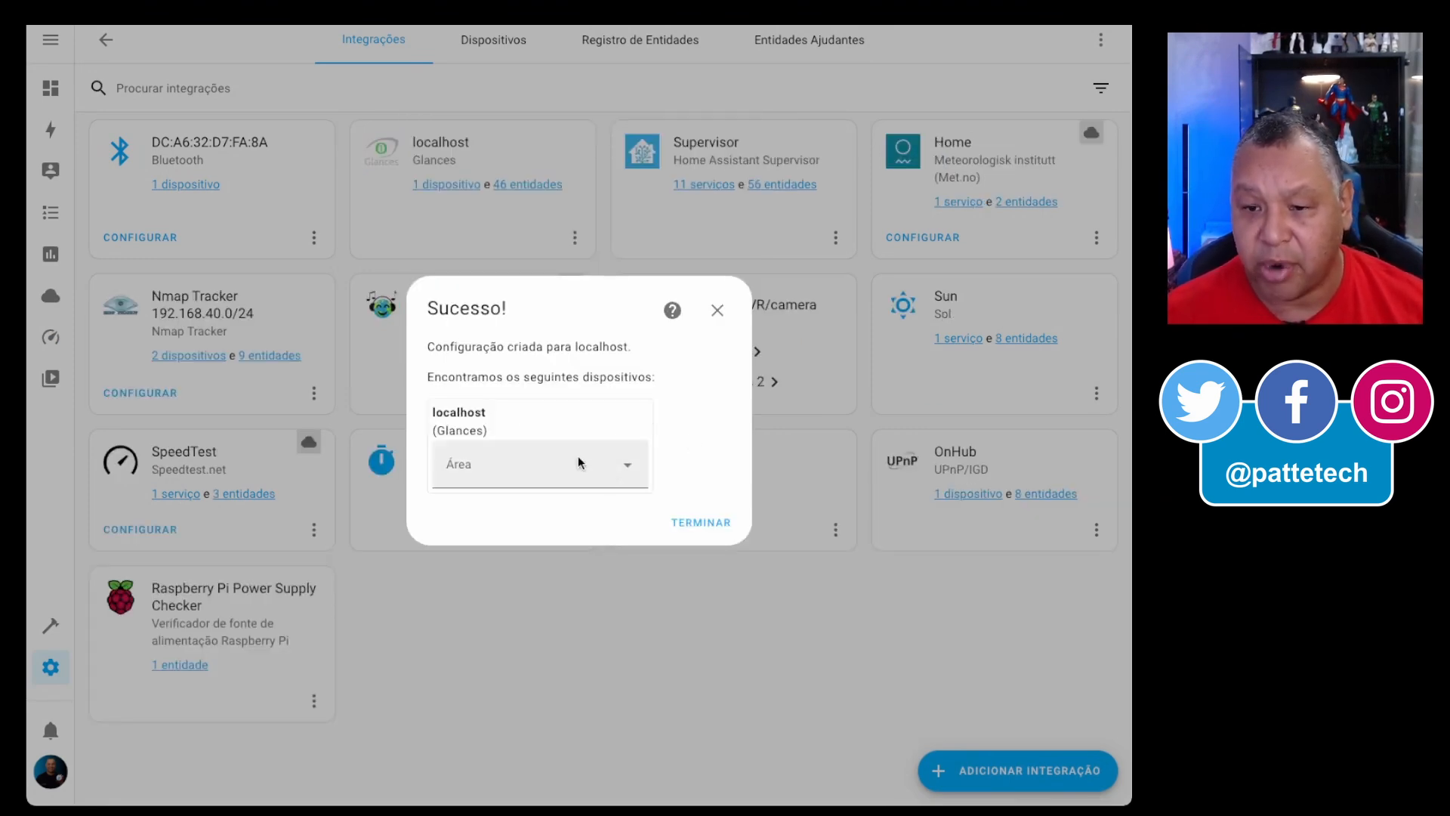
pyautogui.click(672, 528)
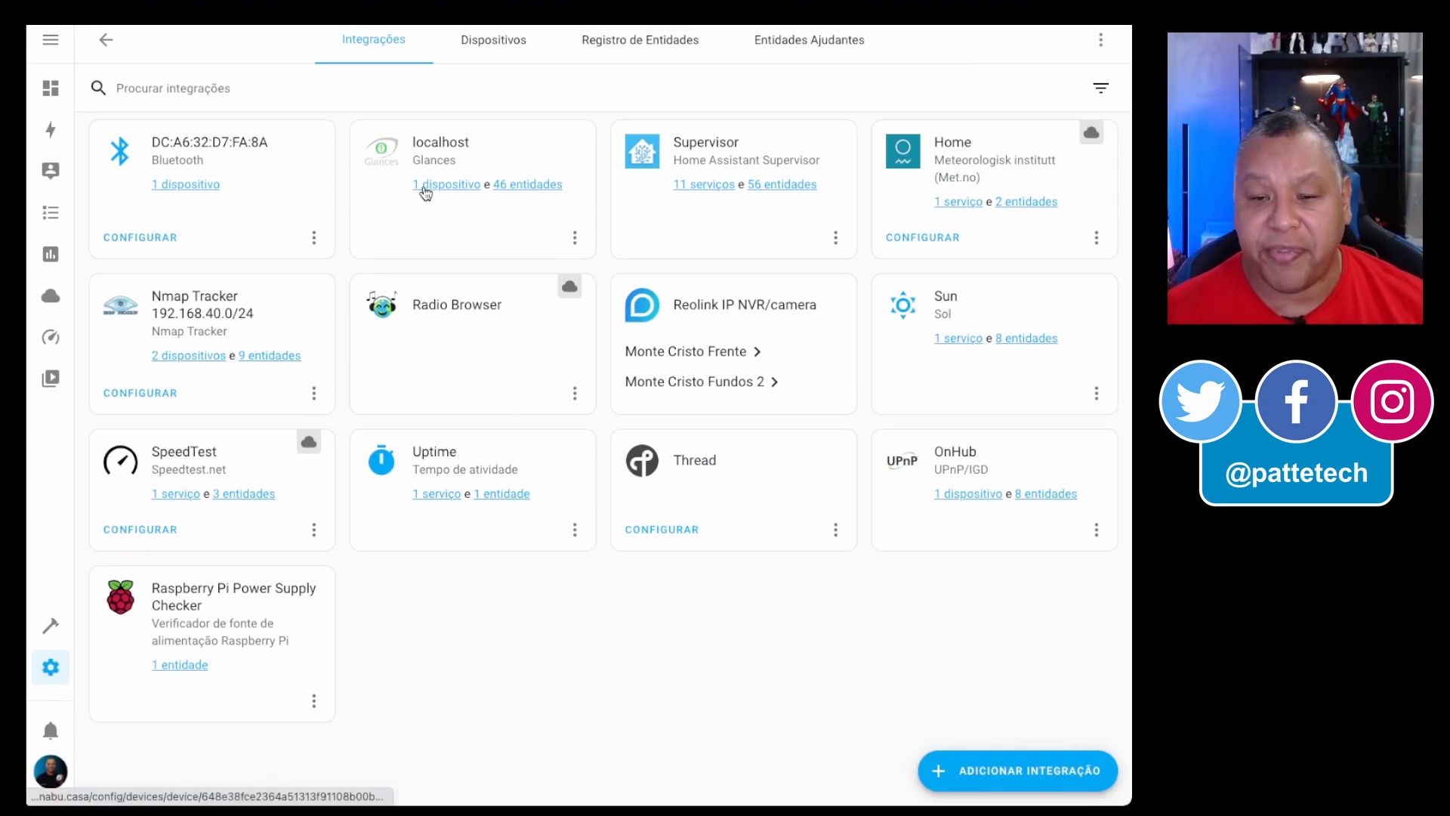
# Step: Browse the localhost Glances device's sensor readings, then return to the installed Add-ons list
pyautogui.click(446, 184)
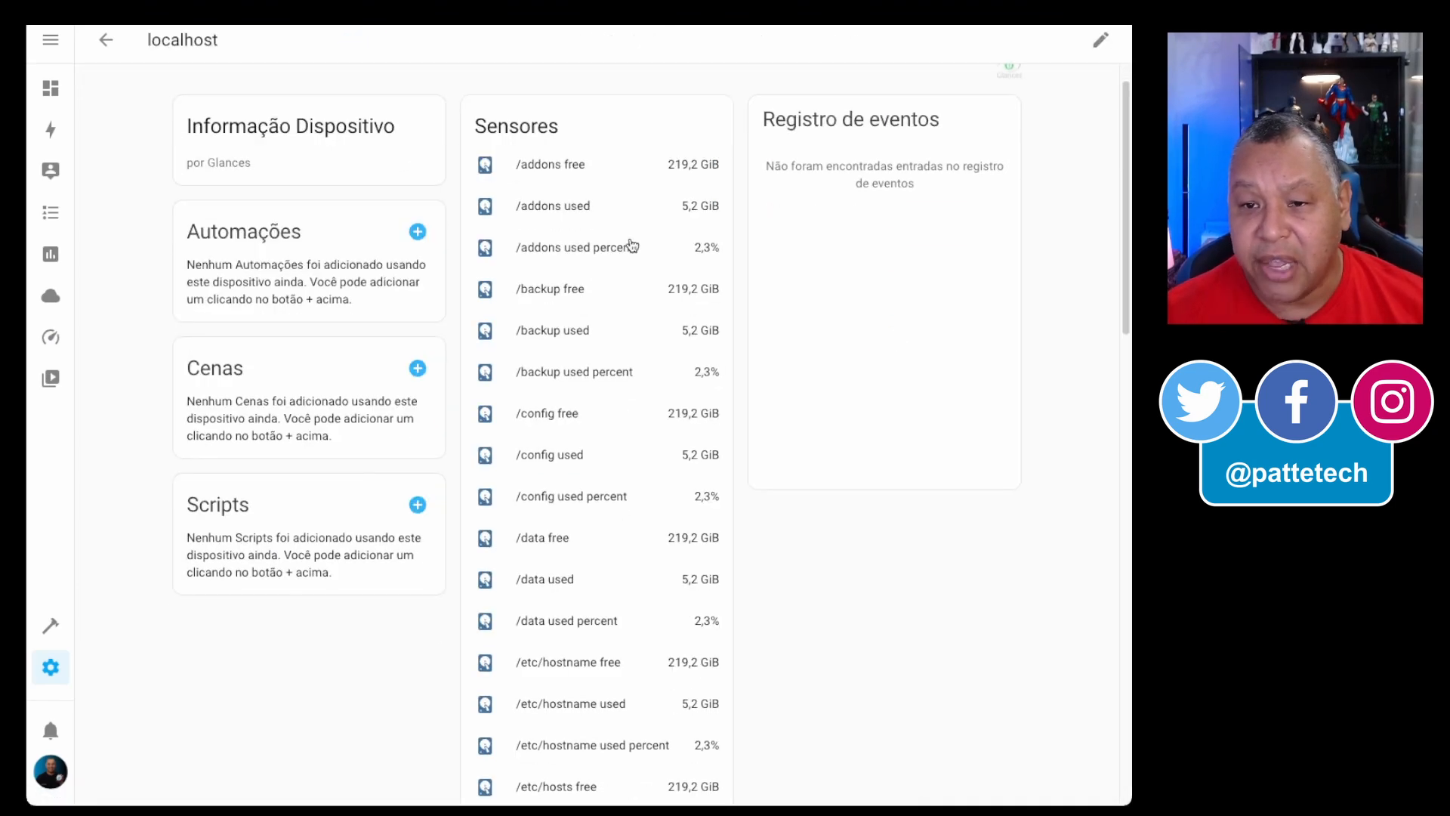
pyautogui.scroll(-5, 637, 232)
pyautogui.scroll(-10, 637, 230)
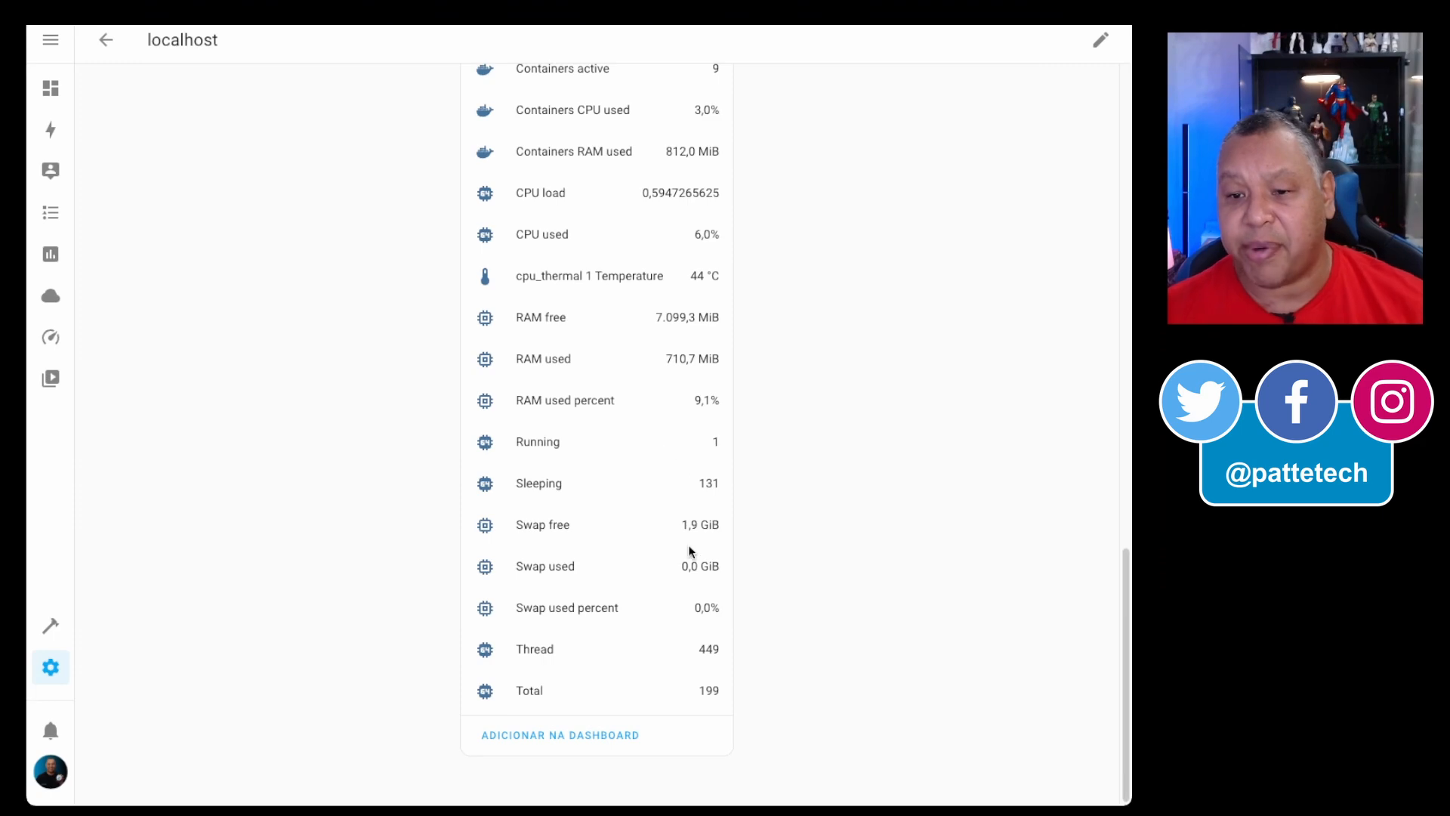
pyautogui.scroll(10, 683, 536)
pyautogui.scroll(5, 676, 521)
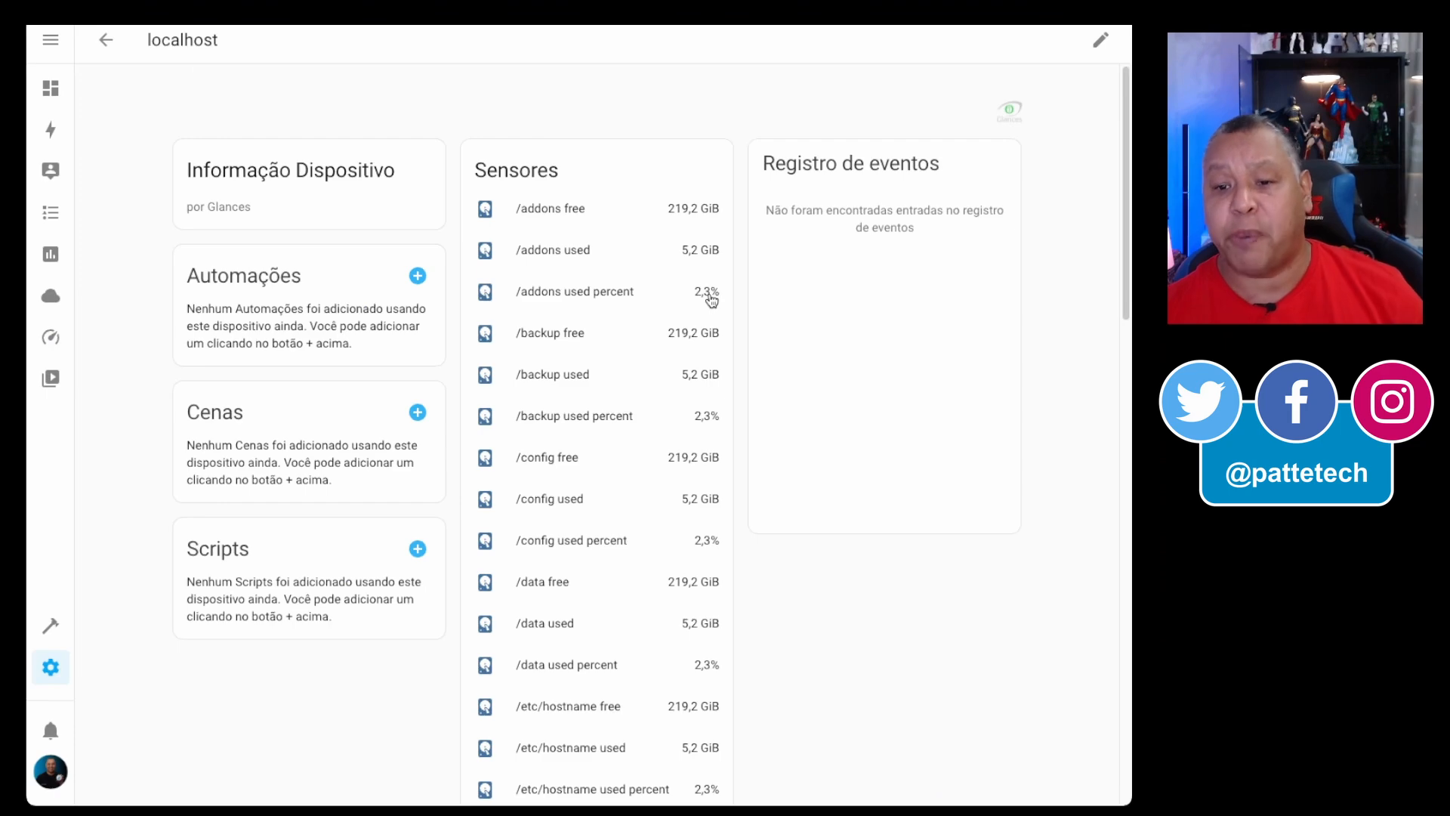
pyautogui.scroll(-15, 673, 330)
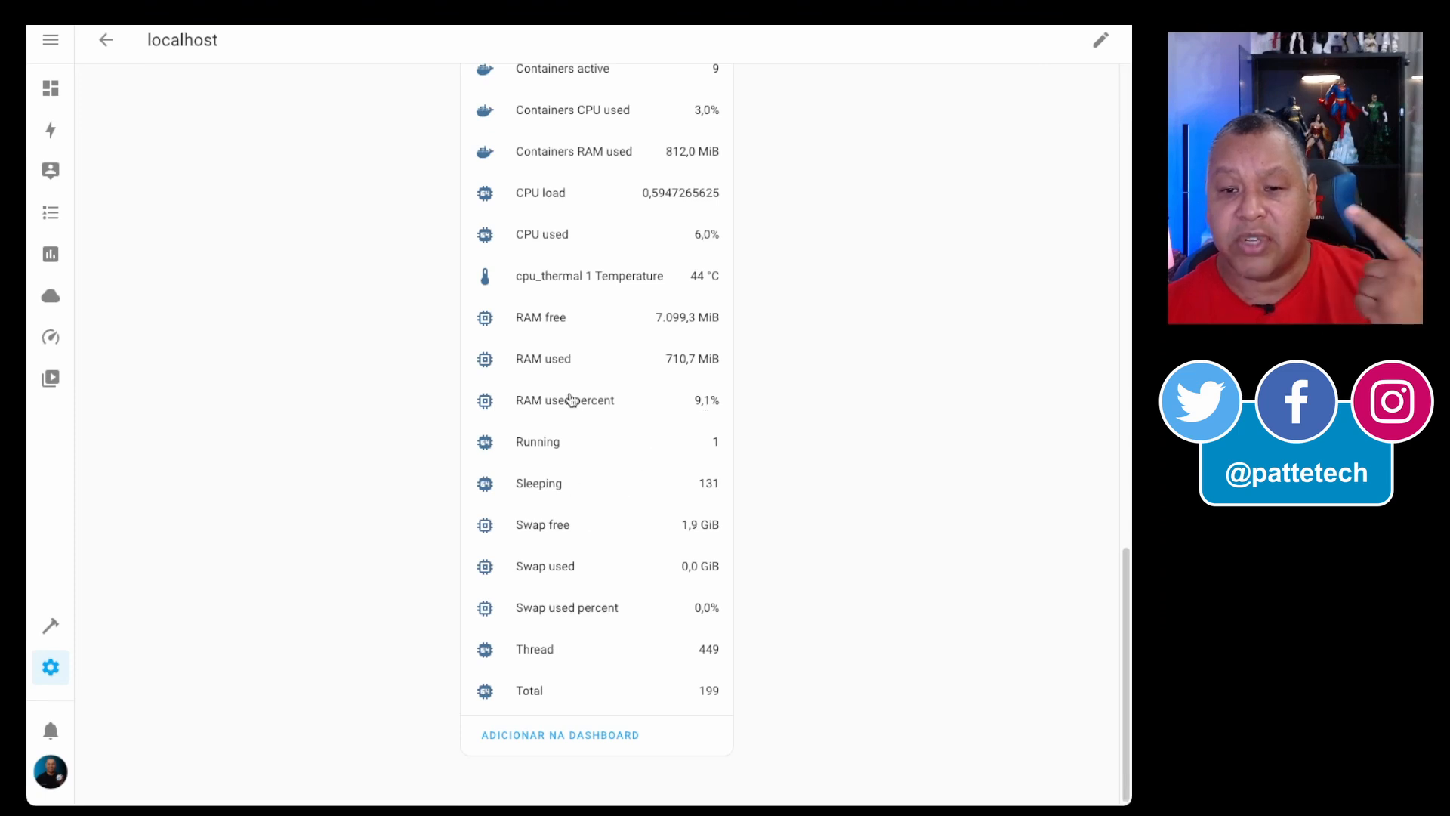
pyautogui.scroll(5, 549, 376)
pyautogui.scroll(-1, 603, 550)
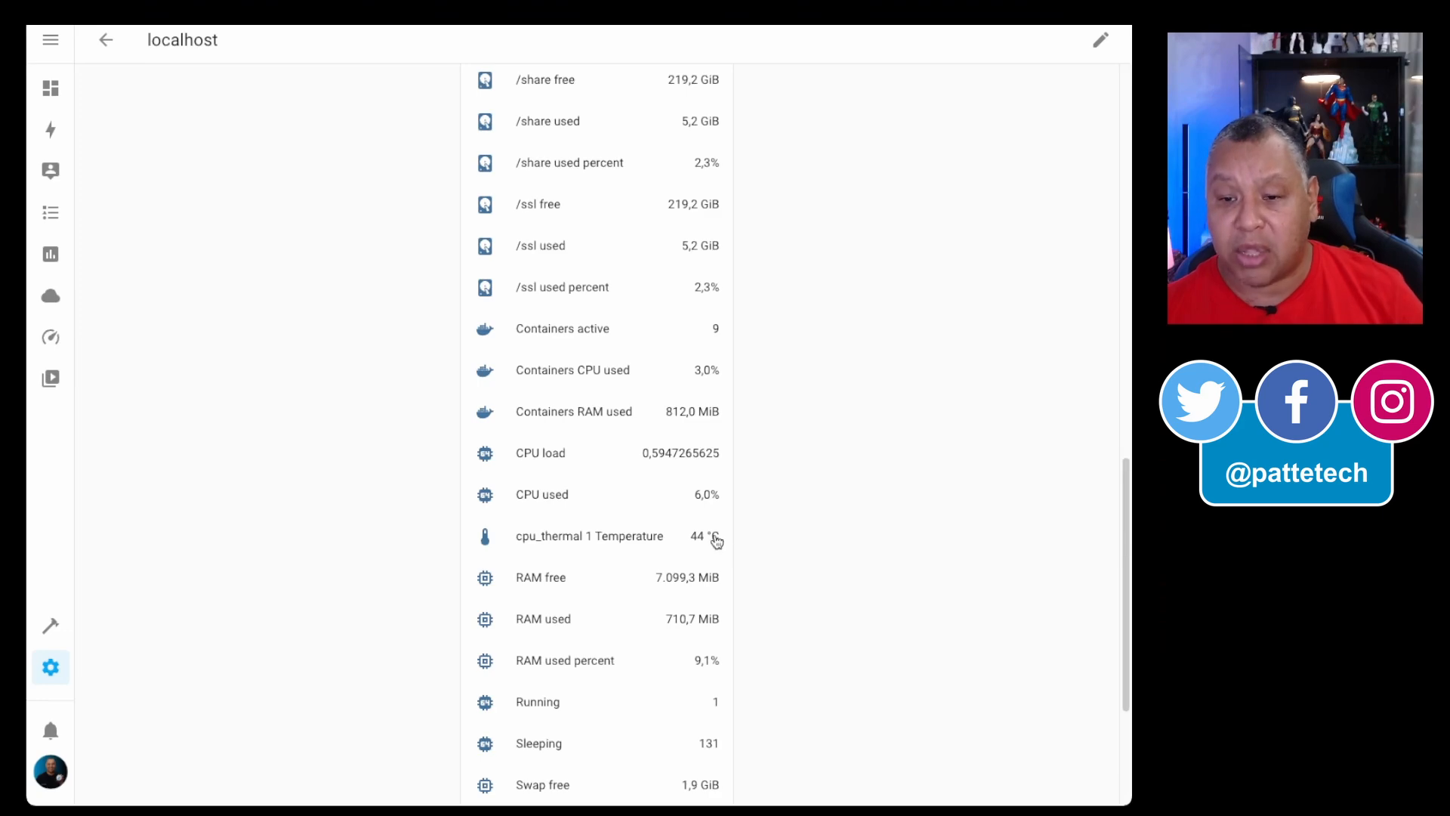
pyautogui.scroll(-3, 634, 330)
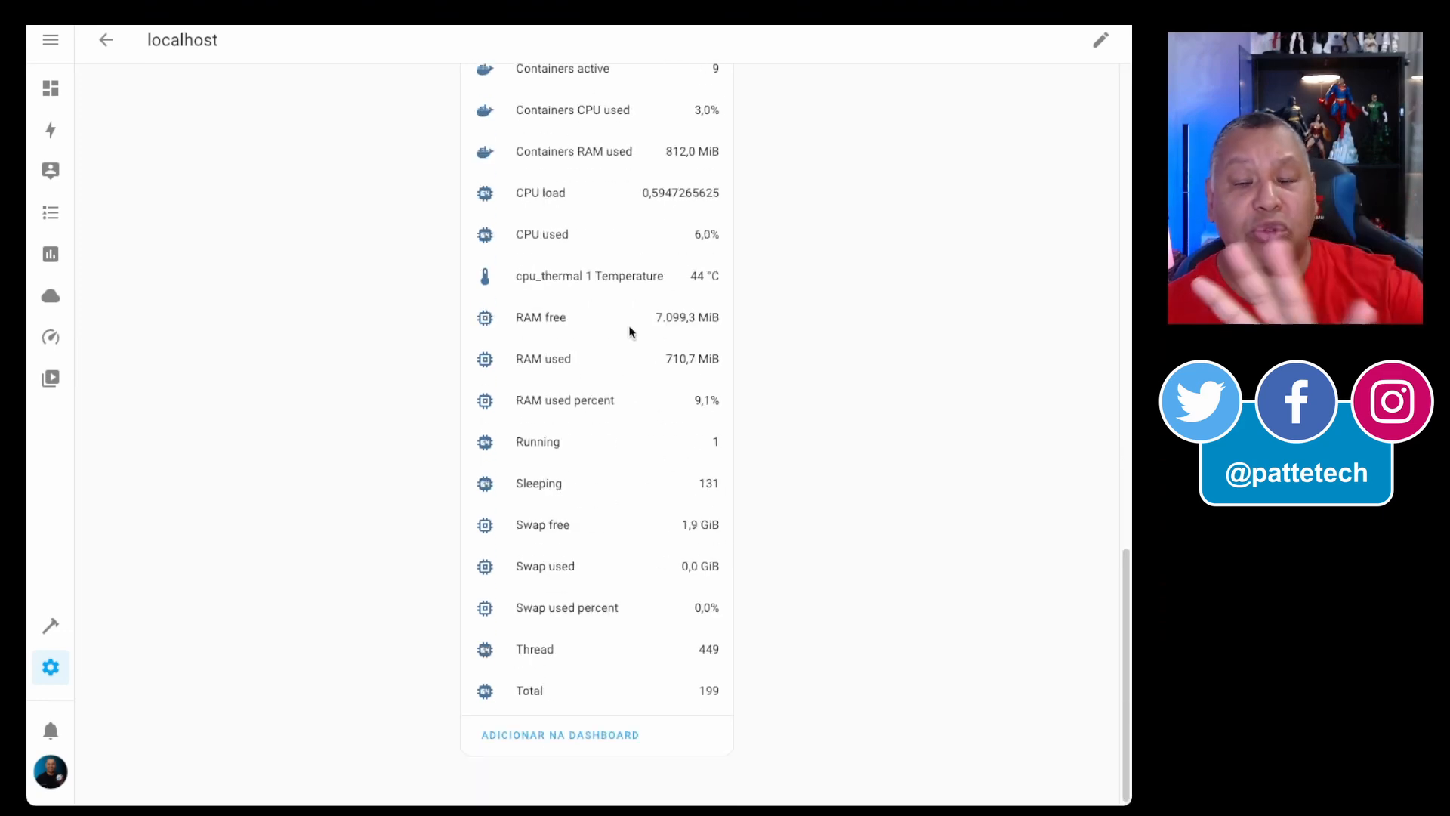
pyautogui.scroll(15, 631, 336)
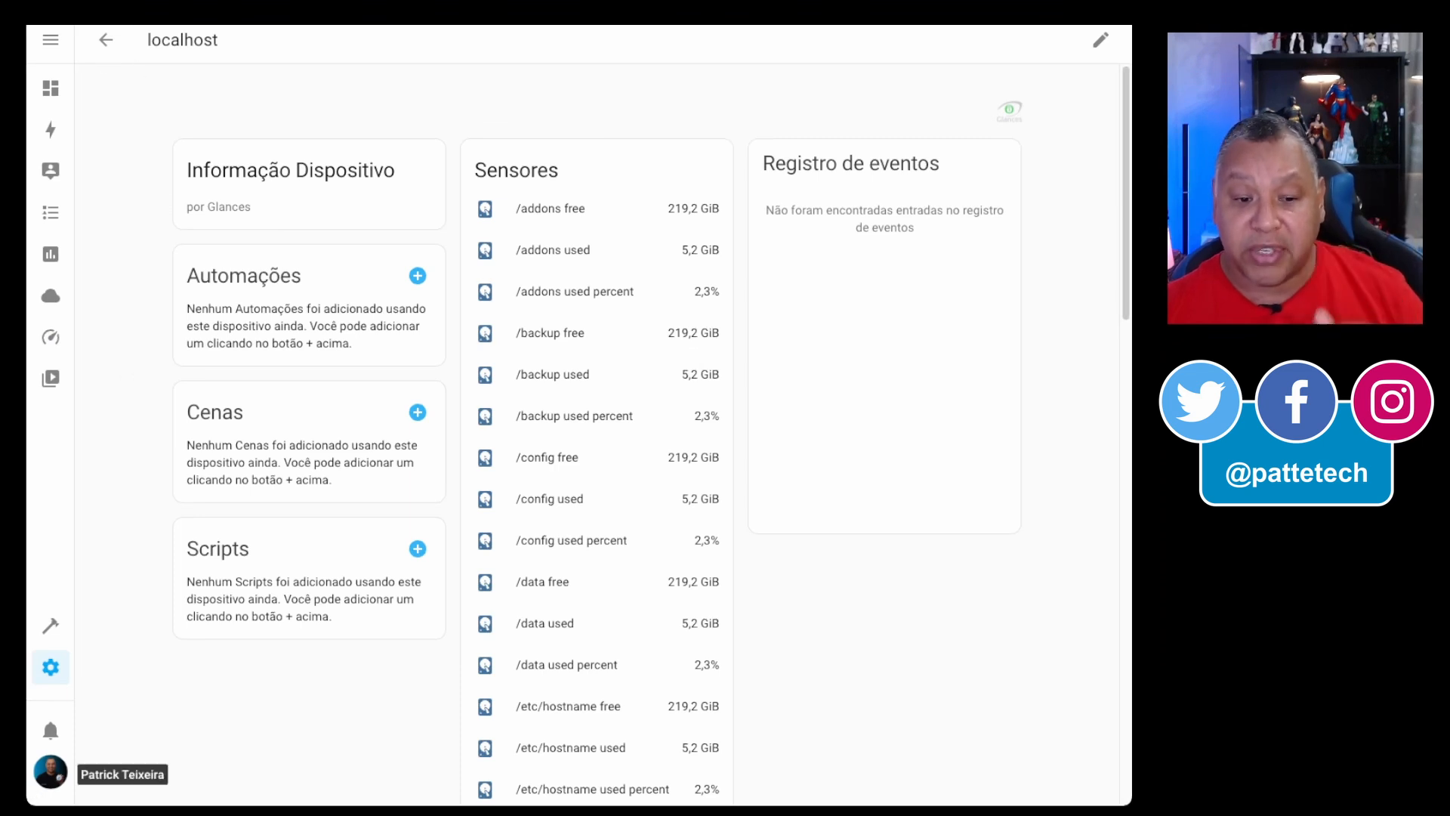
pyautogui.click(51, 667)
pyautogui.click(451, 371)
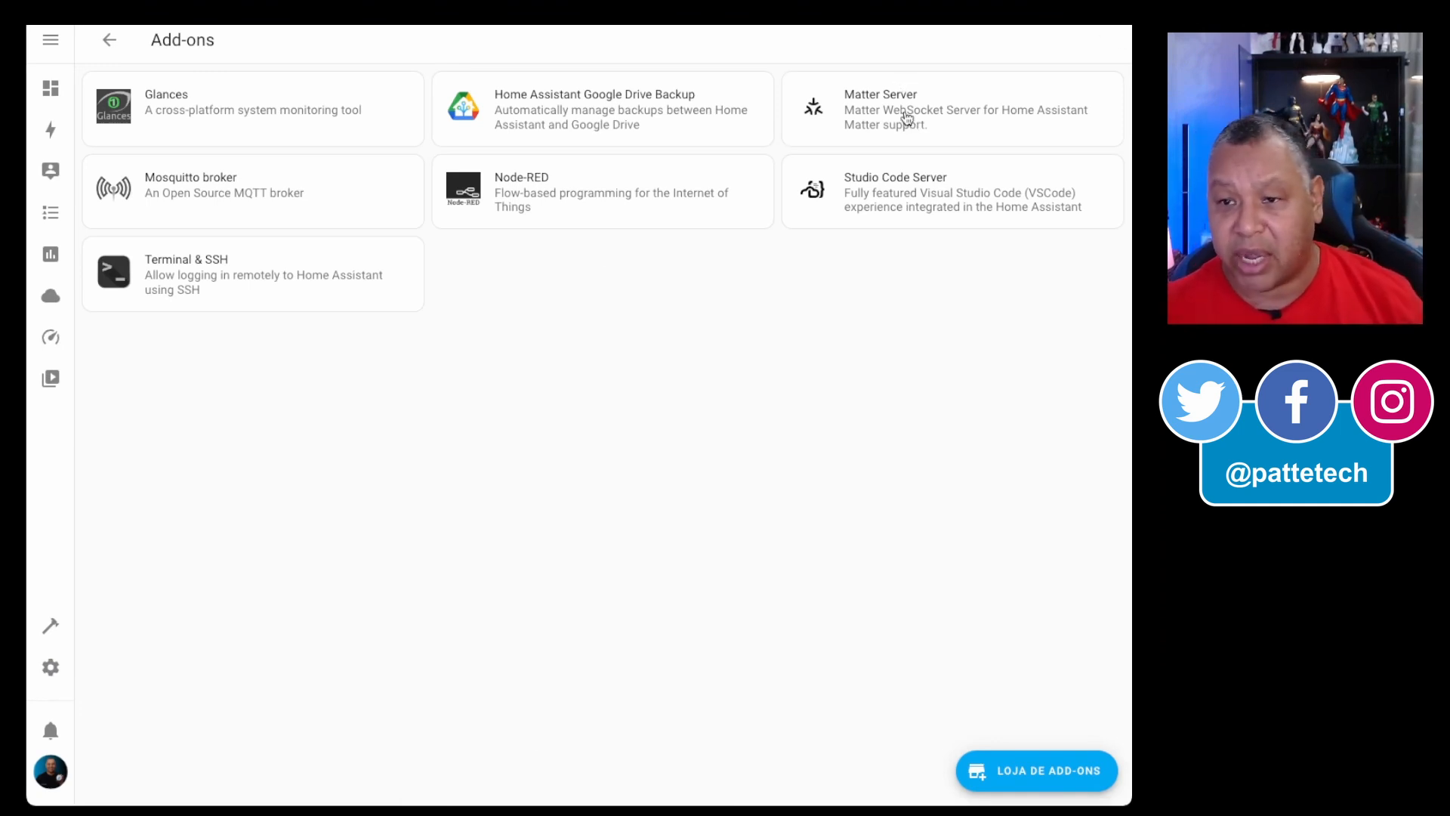
# Step: Add a username and password entry to the Mosquitto broker's Logins option
pyautogui.click(179, 197)
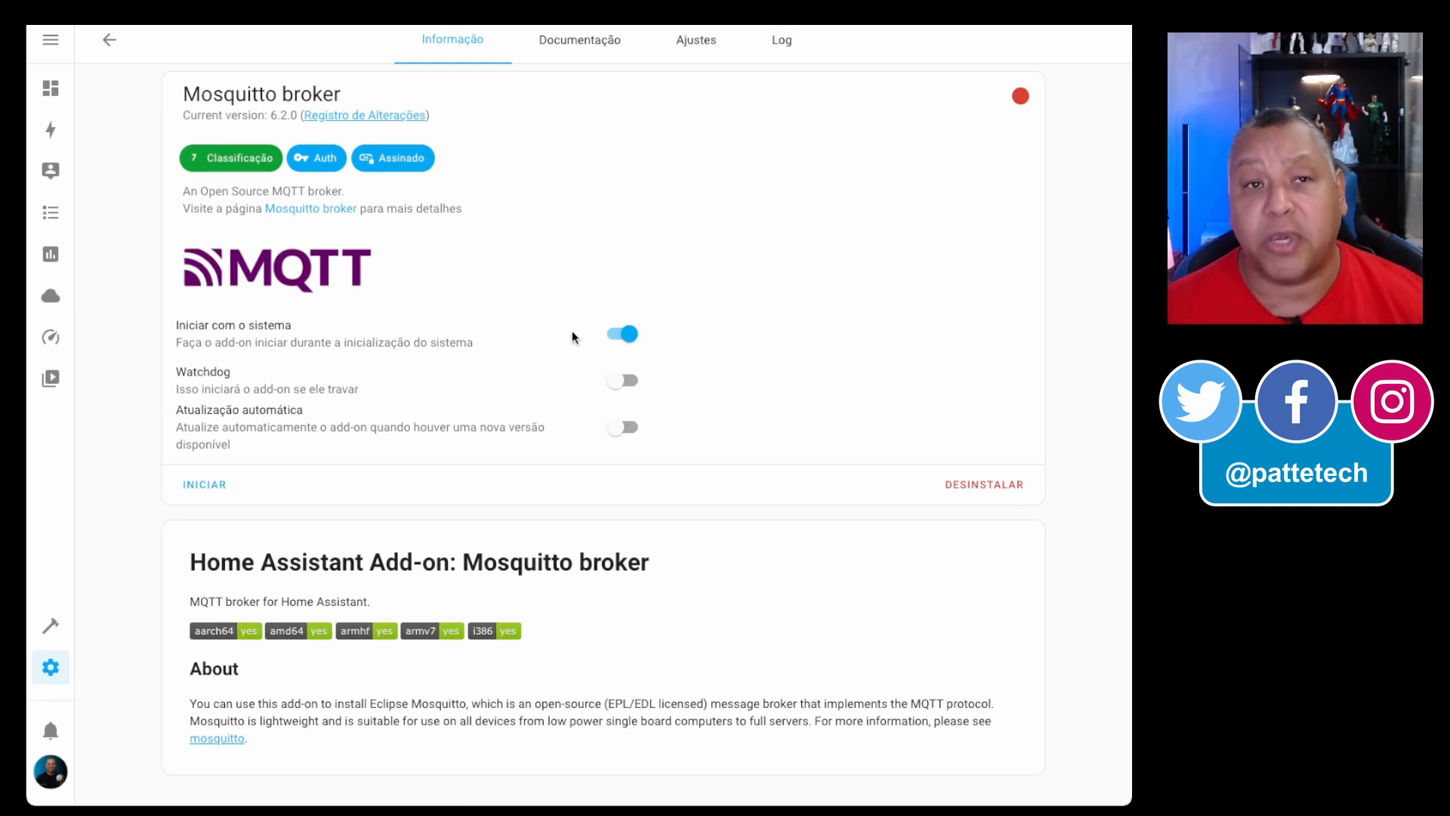
pyautogui.click(694, 44)
pyautogui.click(224, 241)
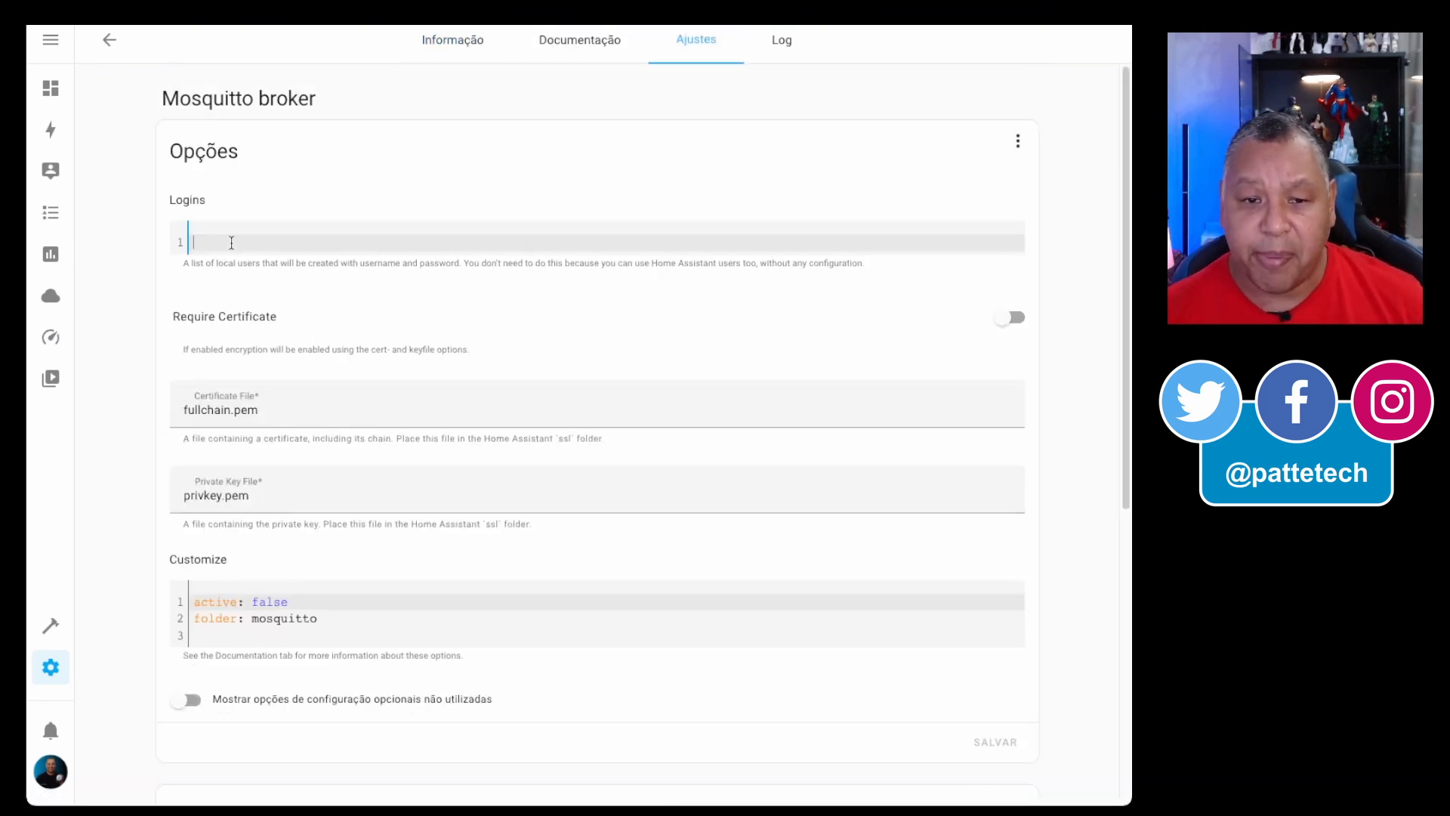
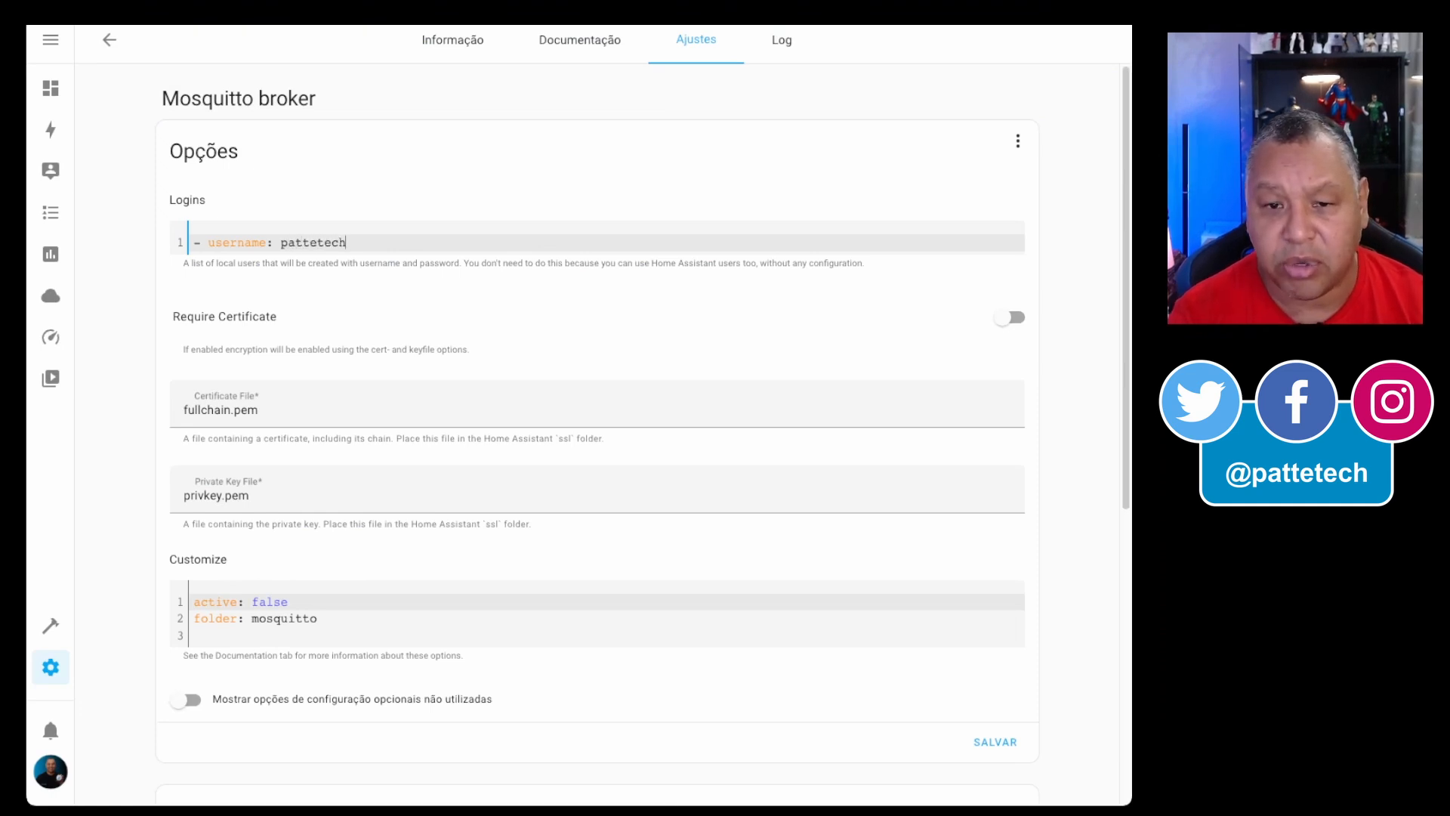
pyautogui.press('Return')
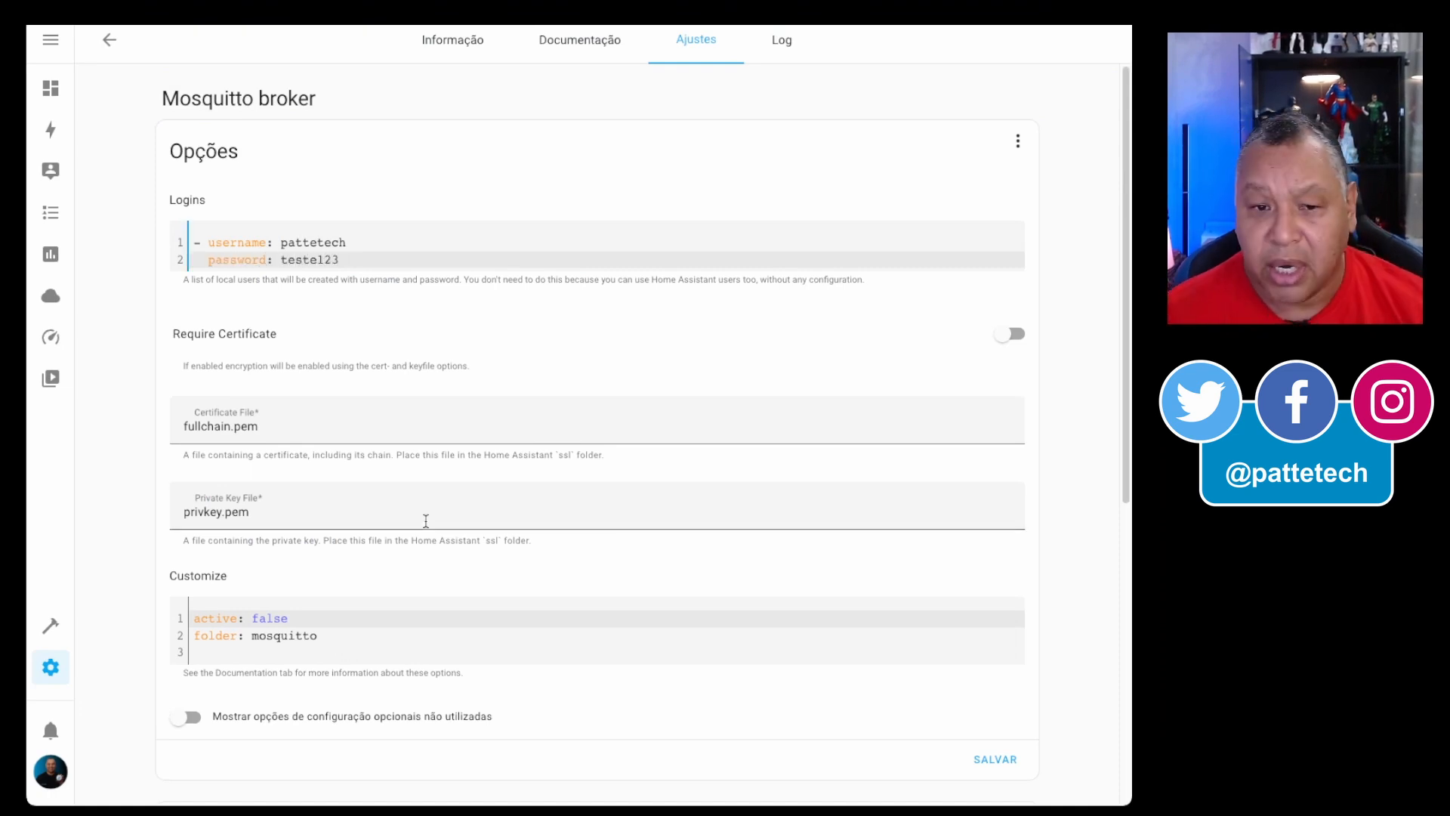
# Step: Start the Mosquitto broker add-on from its info page
pyautogui.scroll(-7, 429, 543)
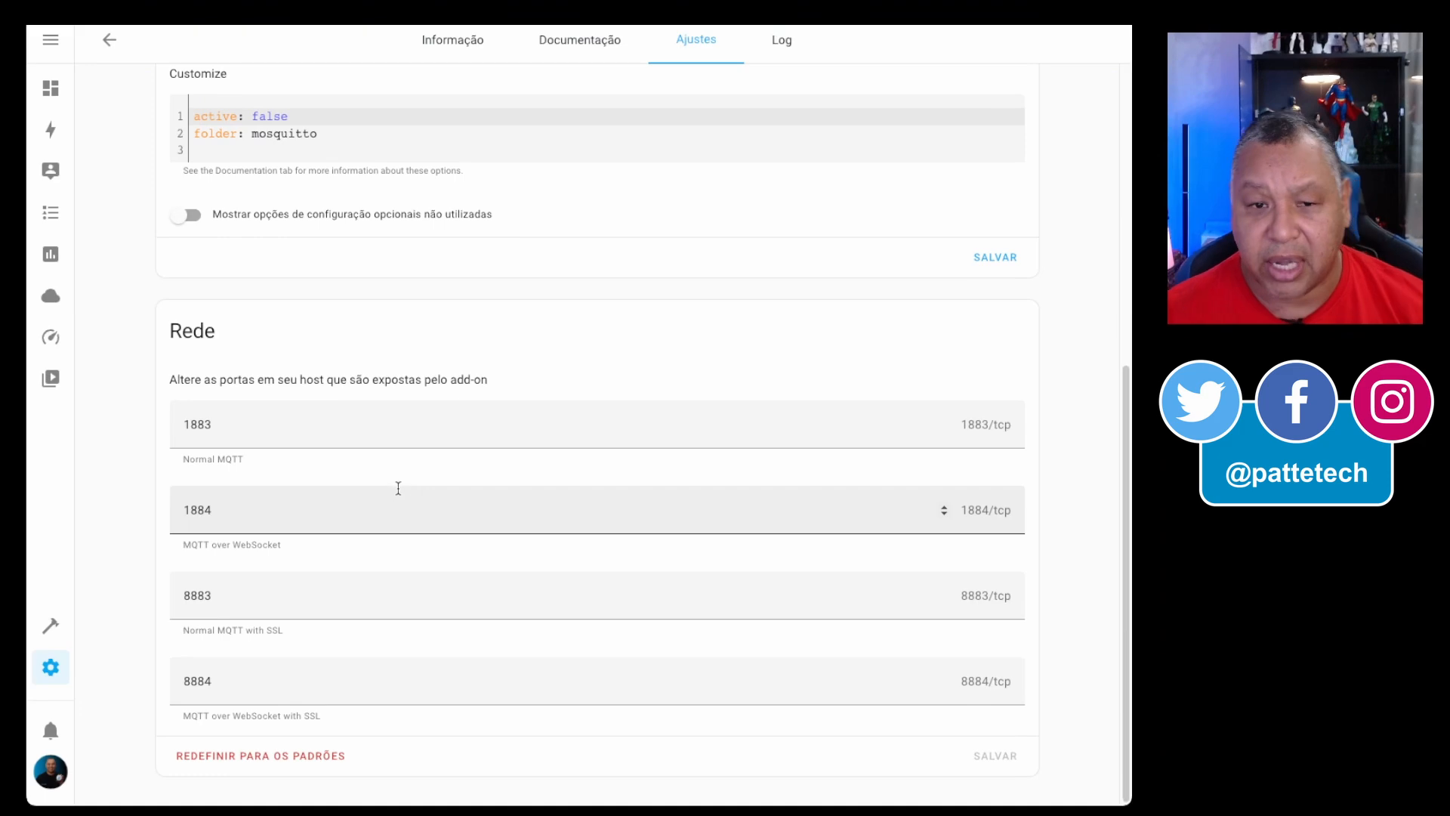
pyautogui.scroll(6, 355, 337)
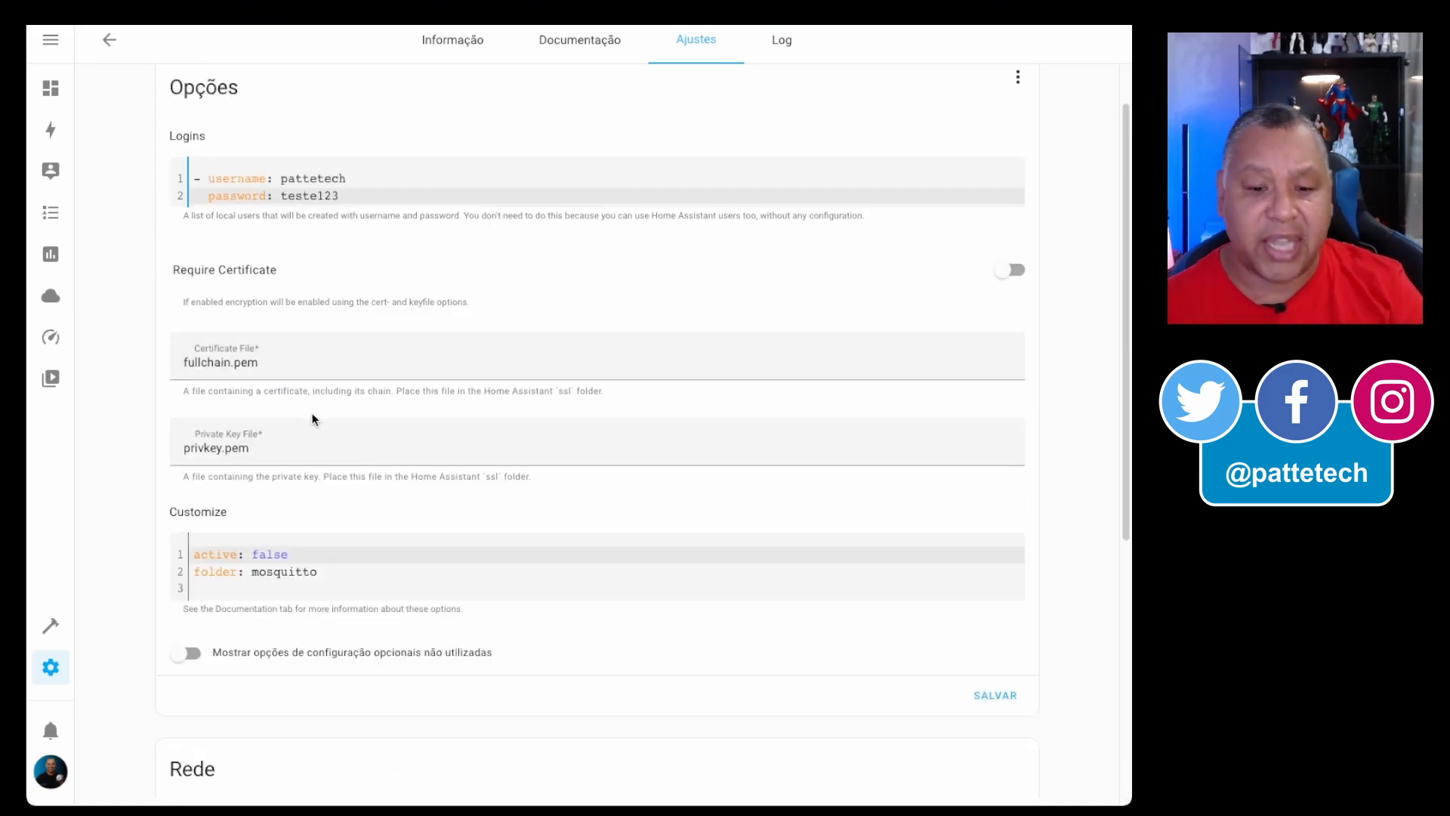
pyautogui.scroll(-6, 314, 420)
pyautogui.scroll(7, 472, 136)
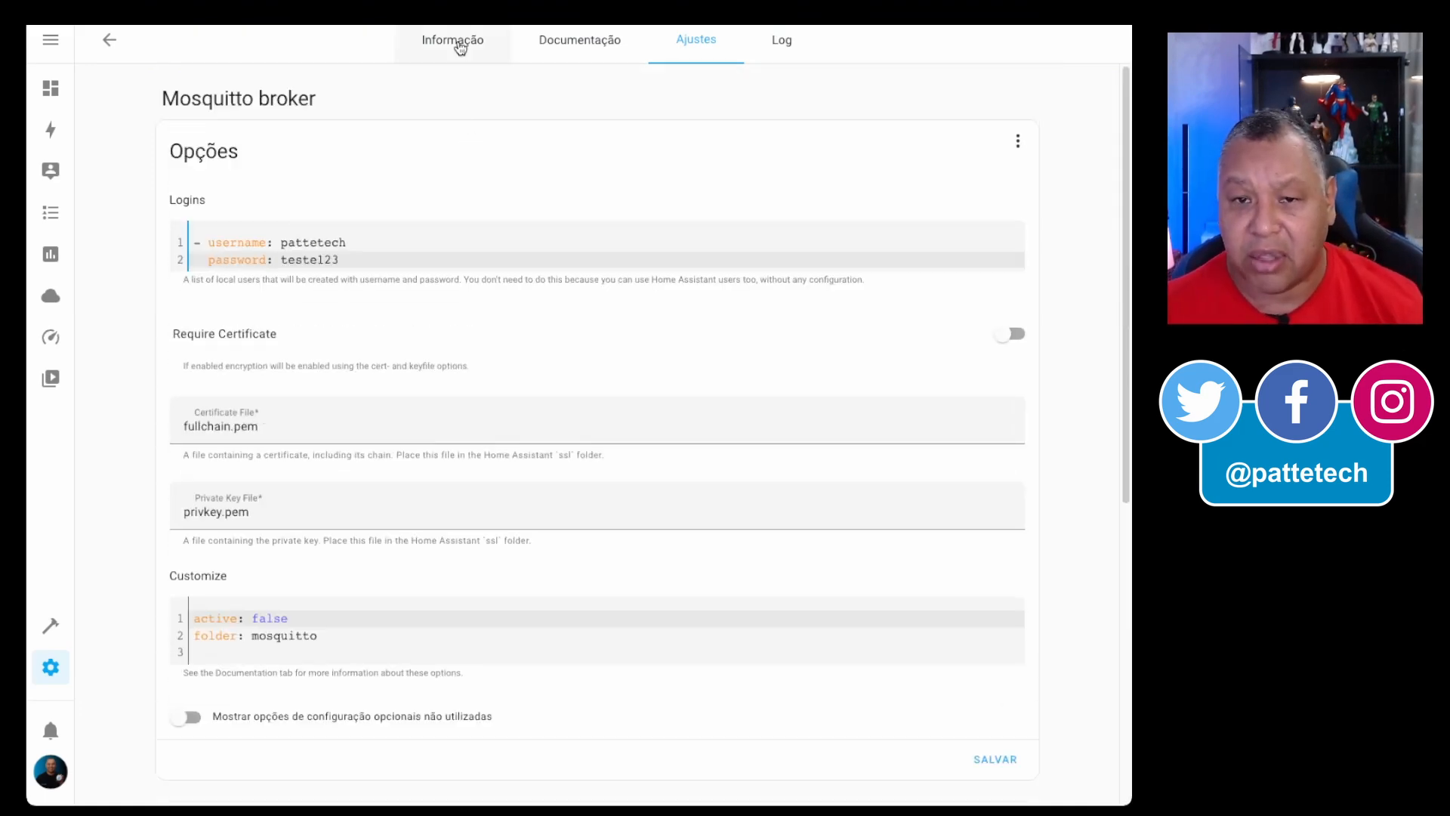
pyautogui.click(456, 41)
pyautogui.click(203, 484)
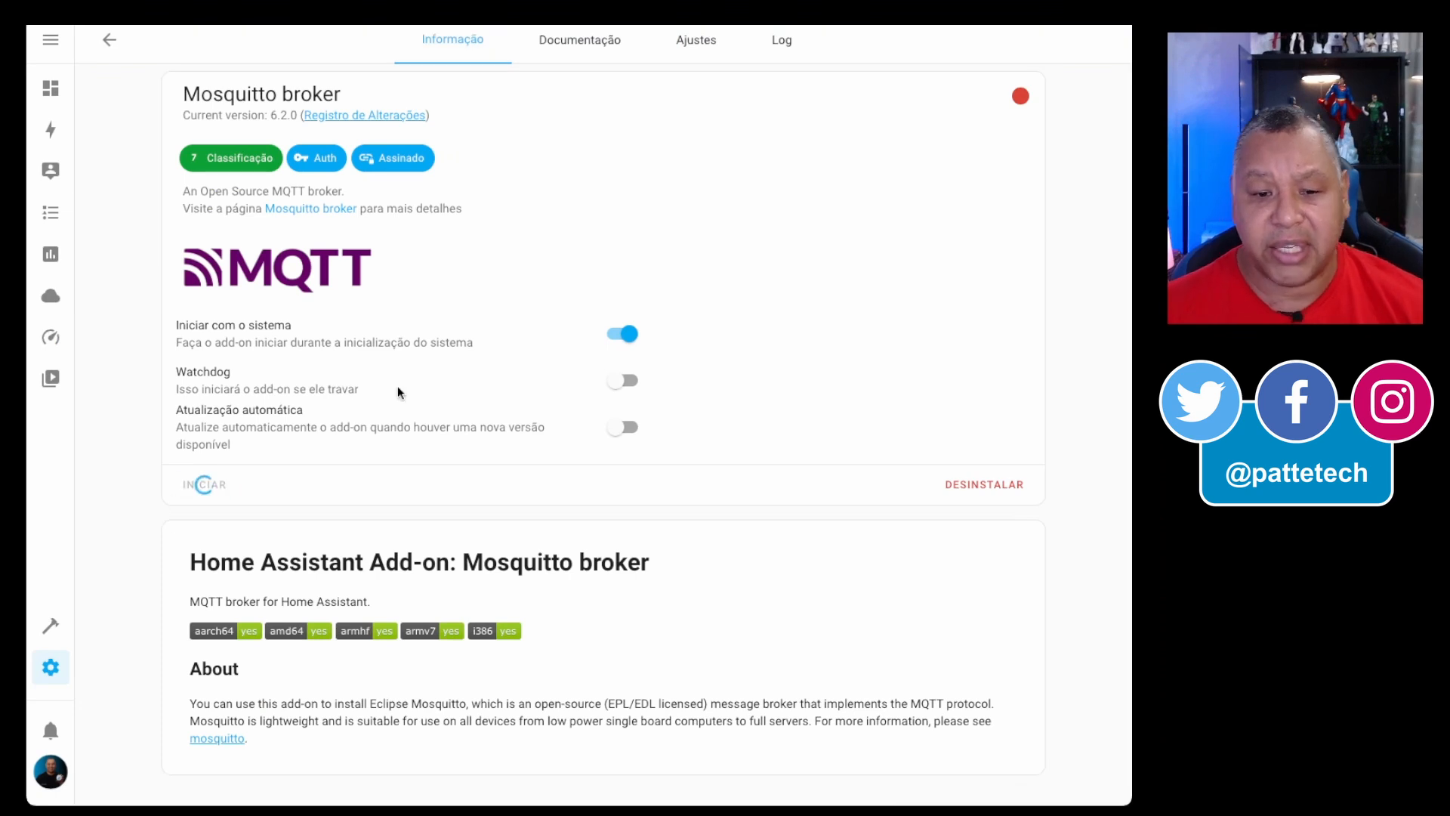
# Step: Check and refresh the Mosquitto broker's startup log
pyautogui.click(778, 41)
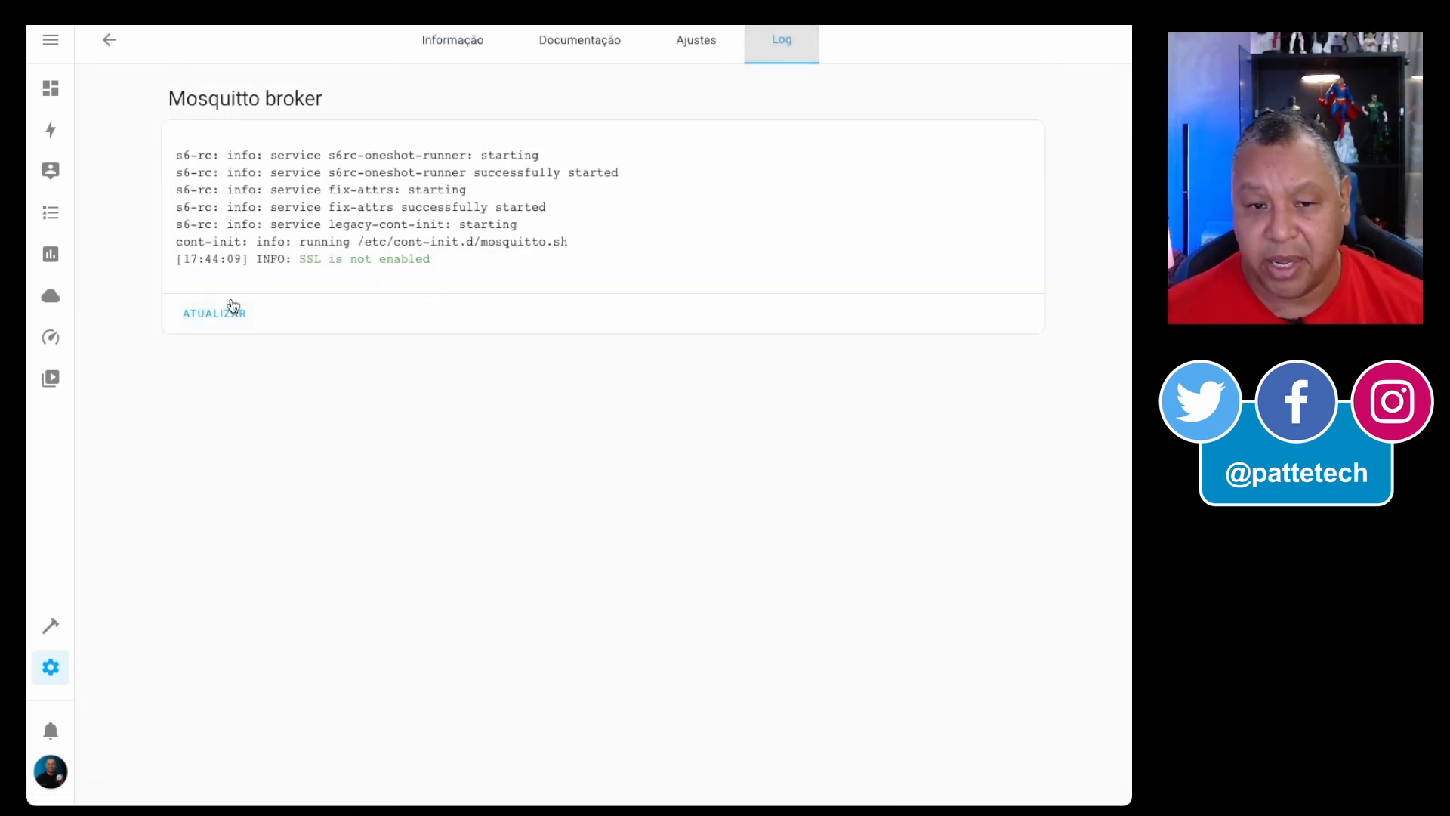
pyautogui.click(226, 312)
pyautogui.click(453, 40)
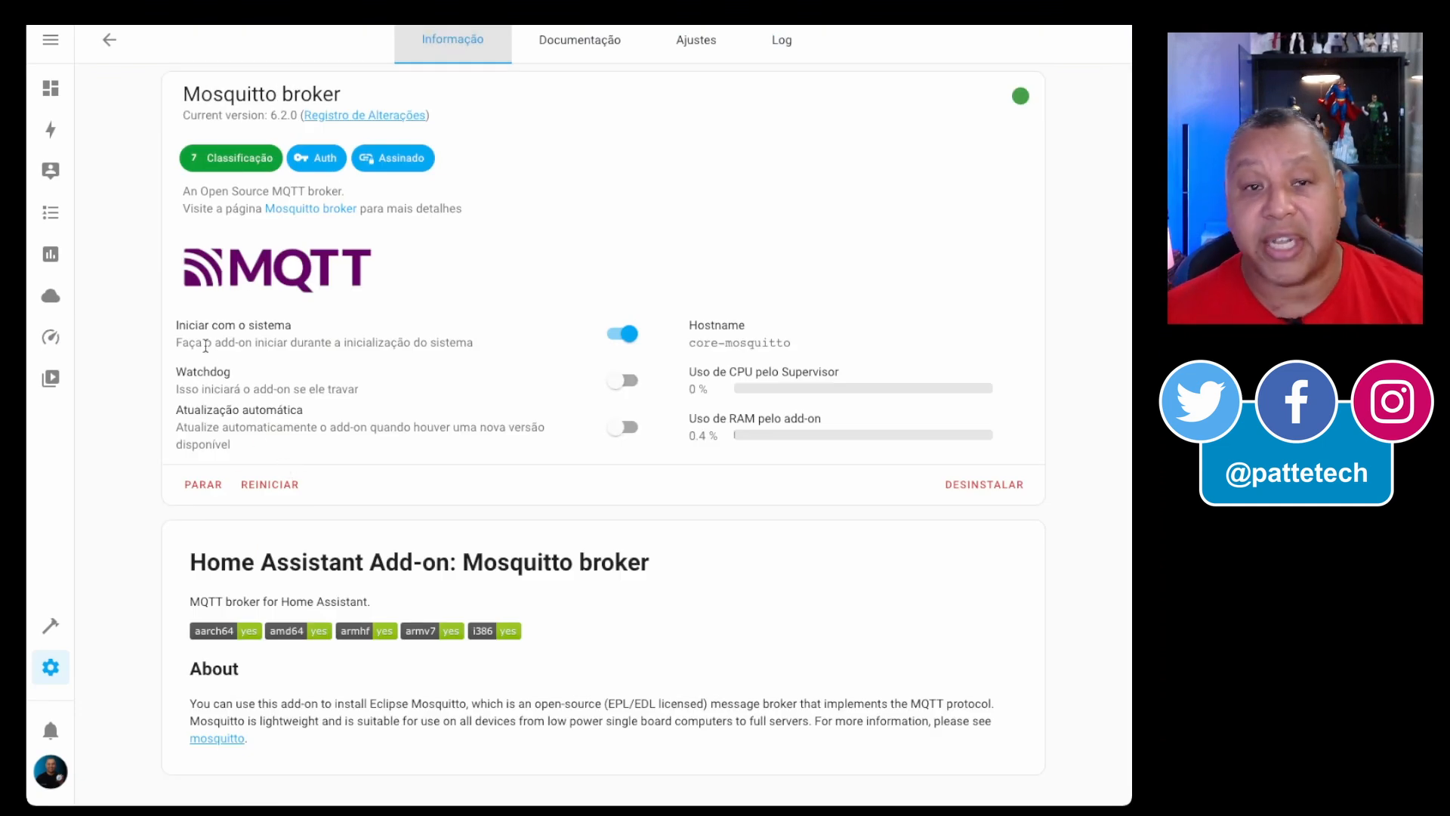
# Step: Confirm in Glances that the mosquitto container has been up 22 seconds, then return to Add-ons
pyautogui.click(51, 337)
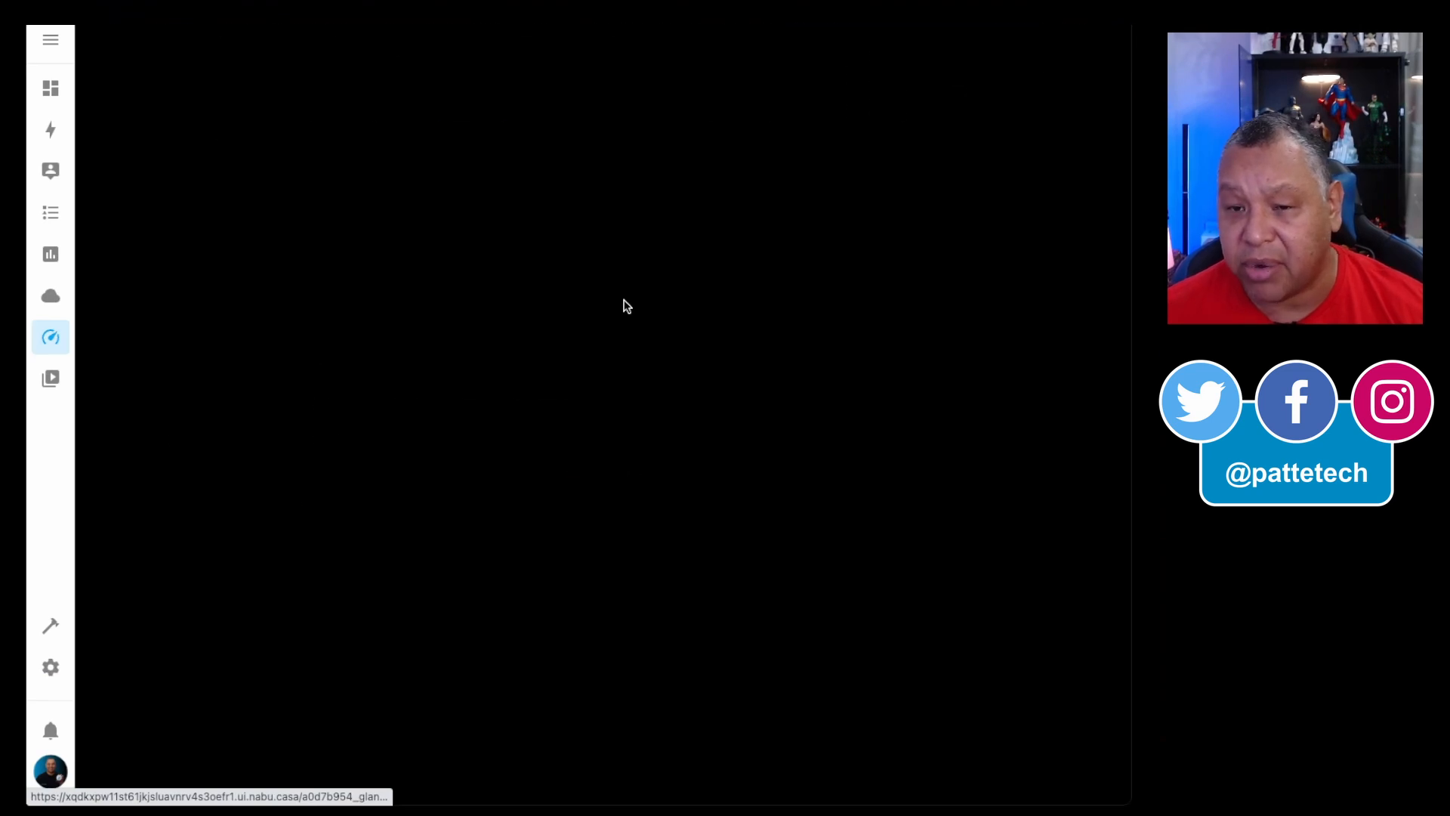
pyautogui.moveTo(372, 336); pyautogui.dragTo(549, 340)
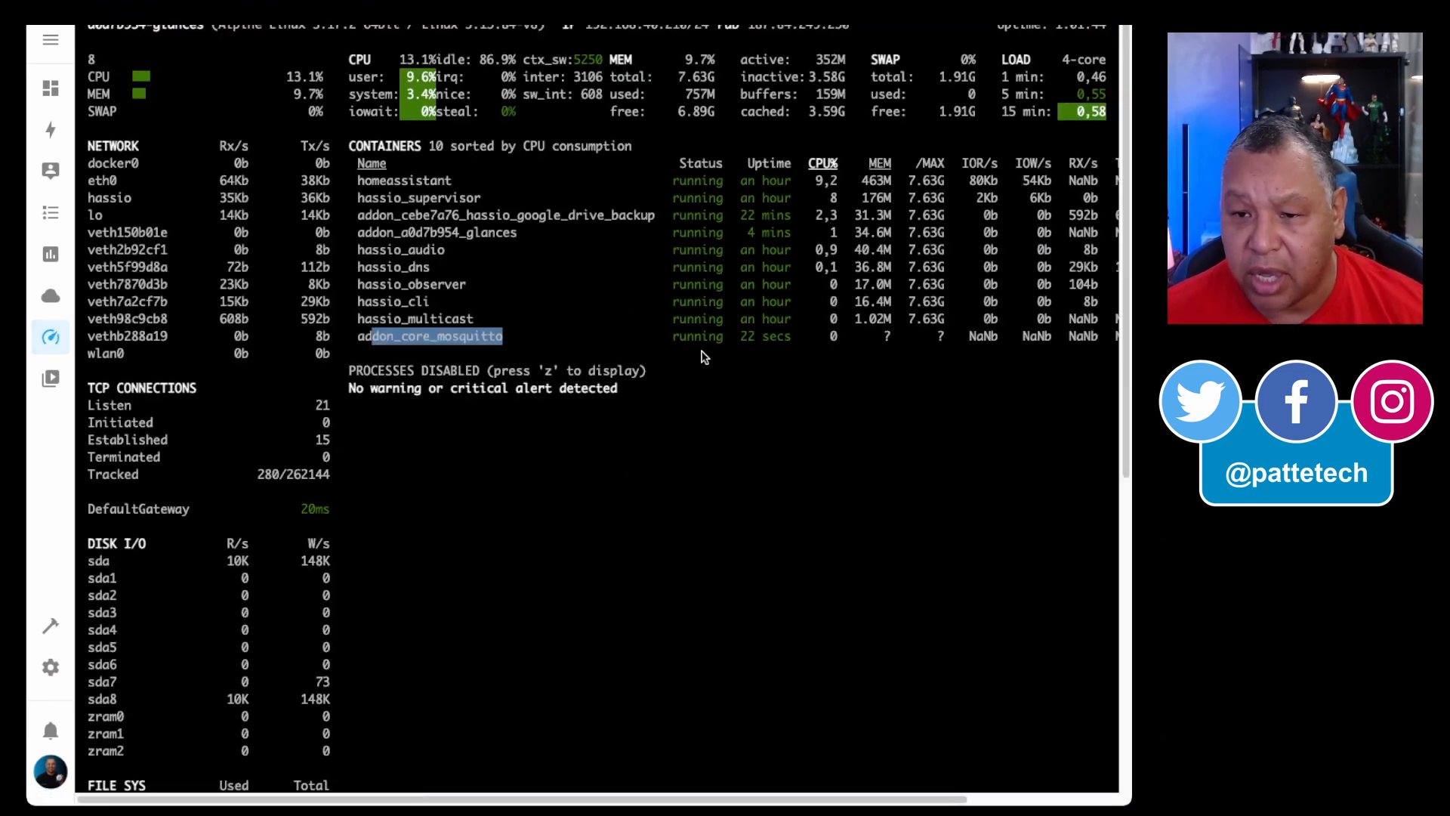
pyautogui.moveTo(805, 337); pyautogui.dragTo(744, 340)
pyautogui.click(803, 341)
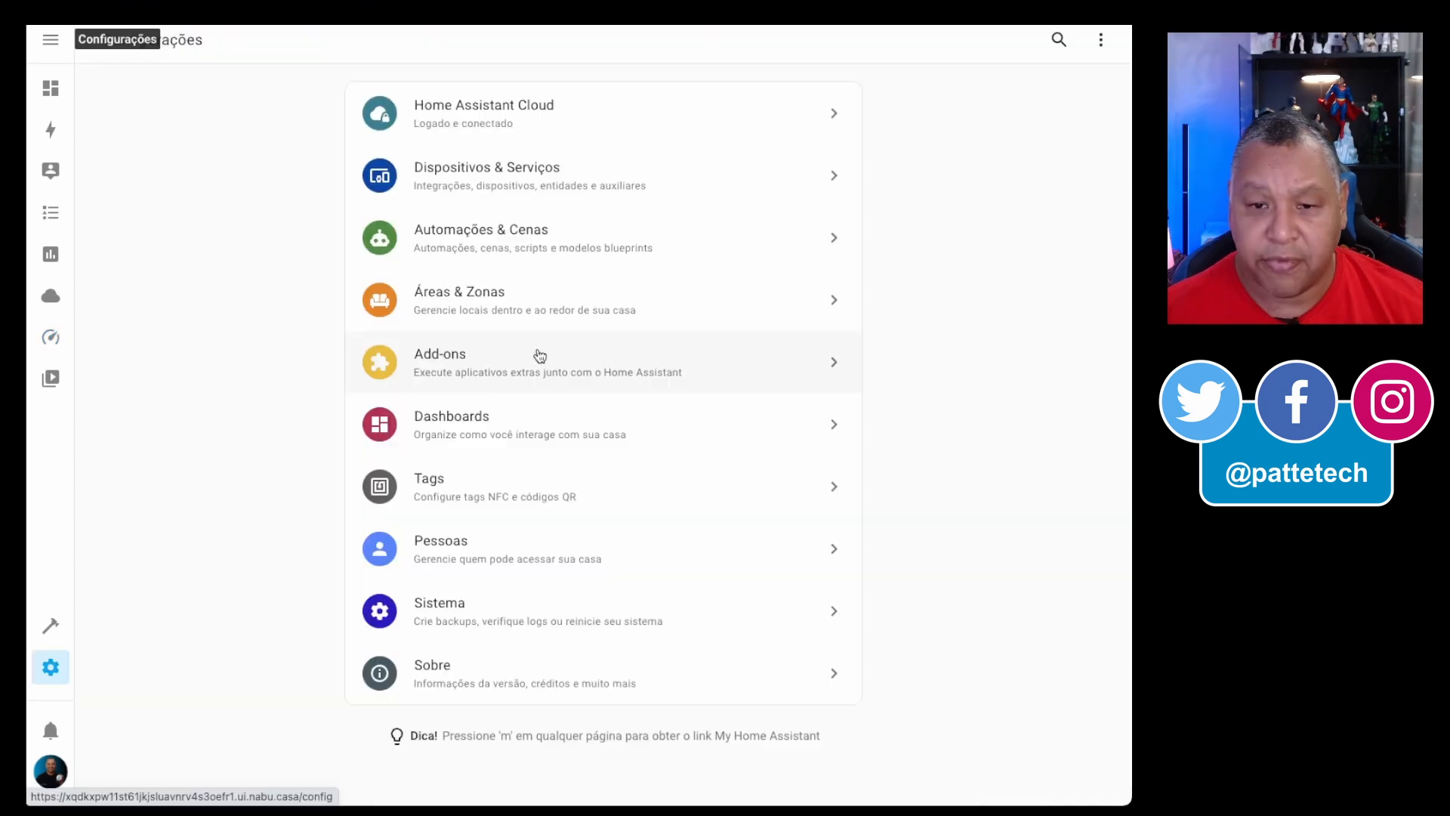
pyautogui.click(537, 360)
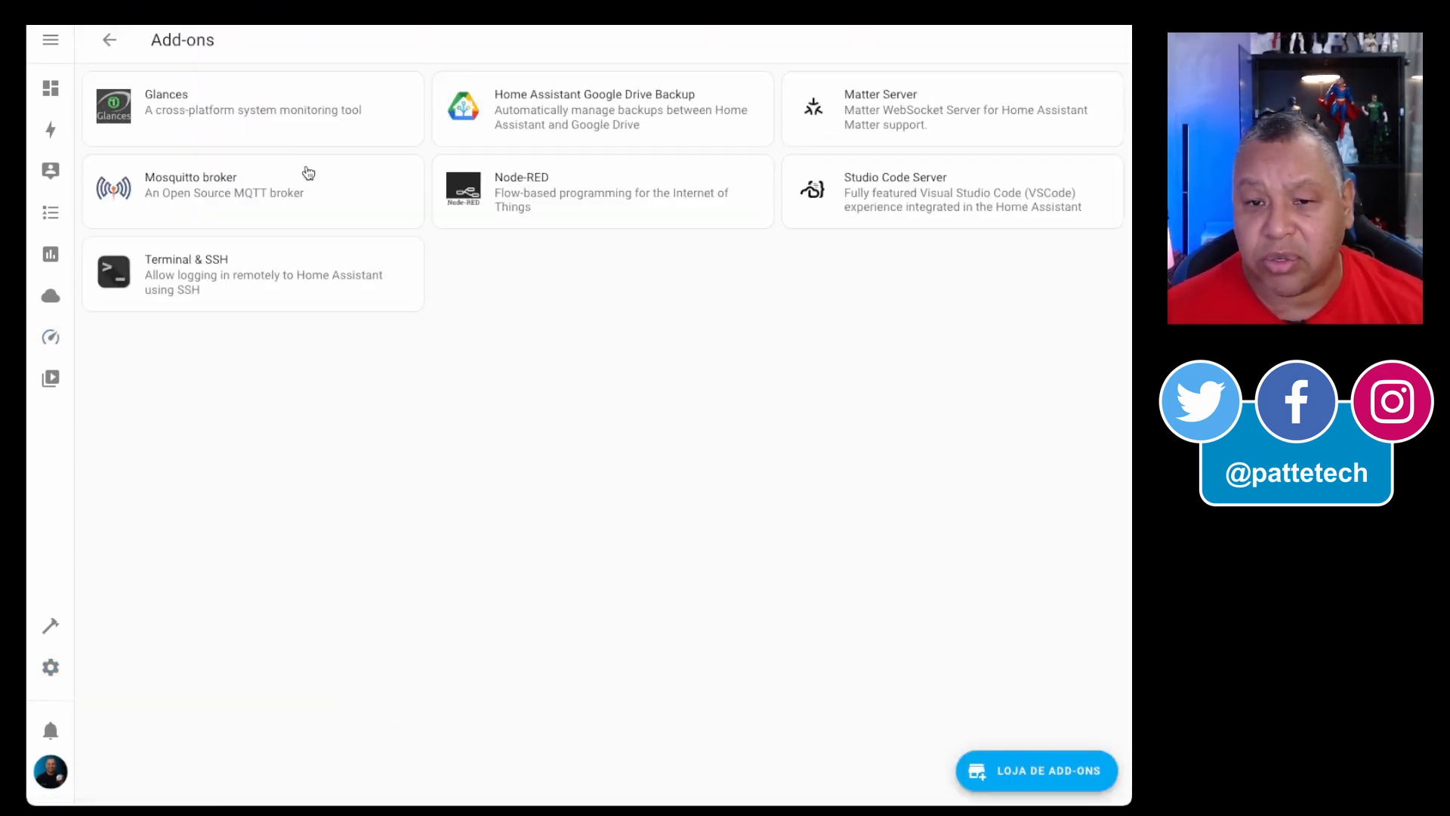
# Step: Set a Node-RED credential_secret and turn off SSL in its settings
pyautogui.click(519, 202)
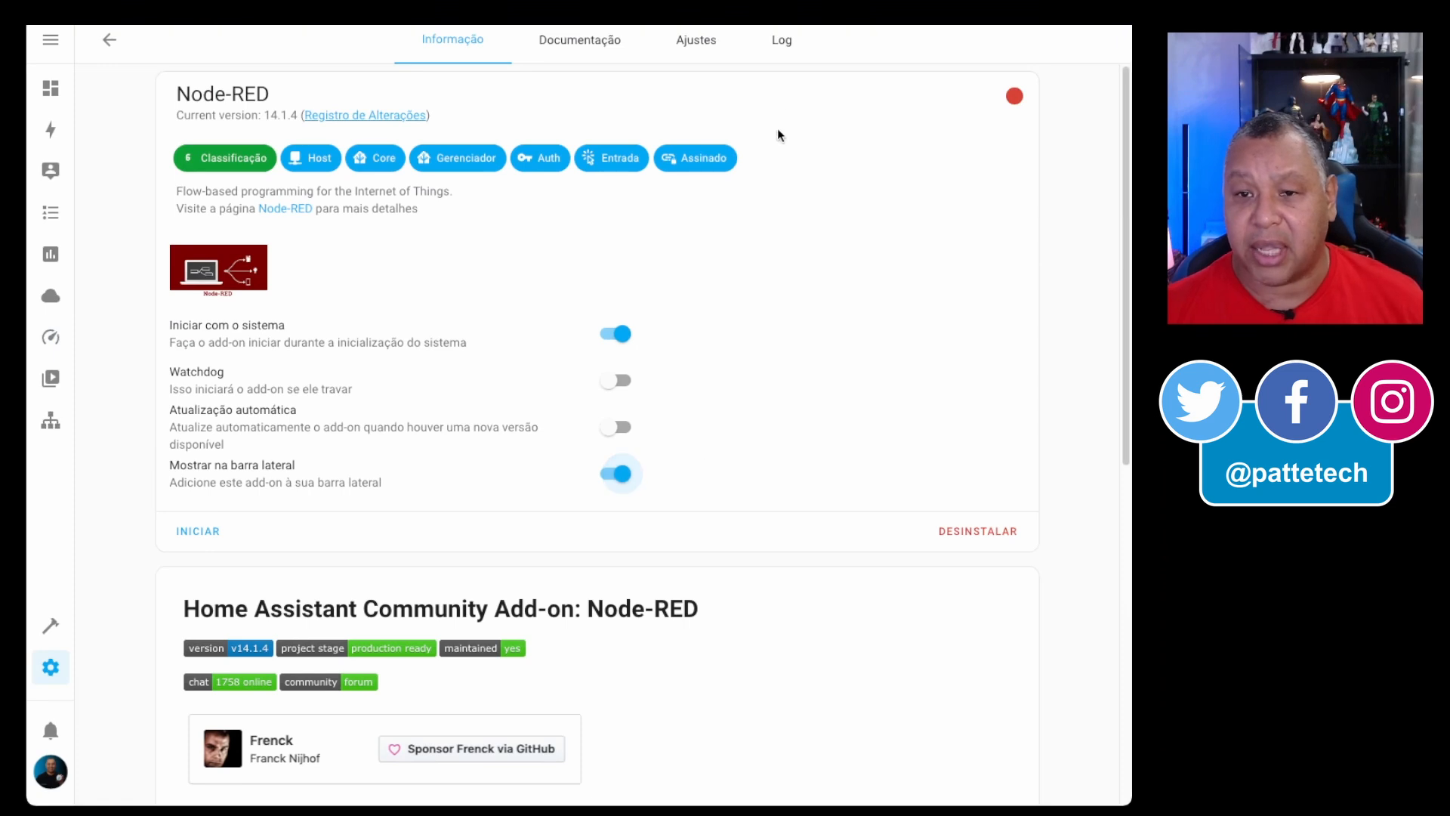
pyautogui.click(699, 42)
pyautogui.click(255, 192)
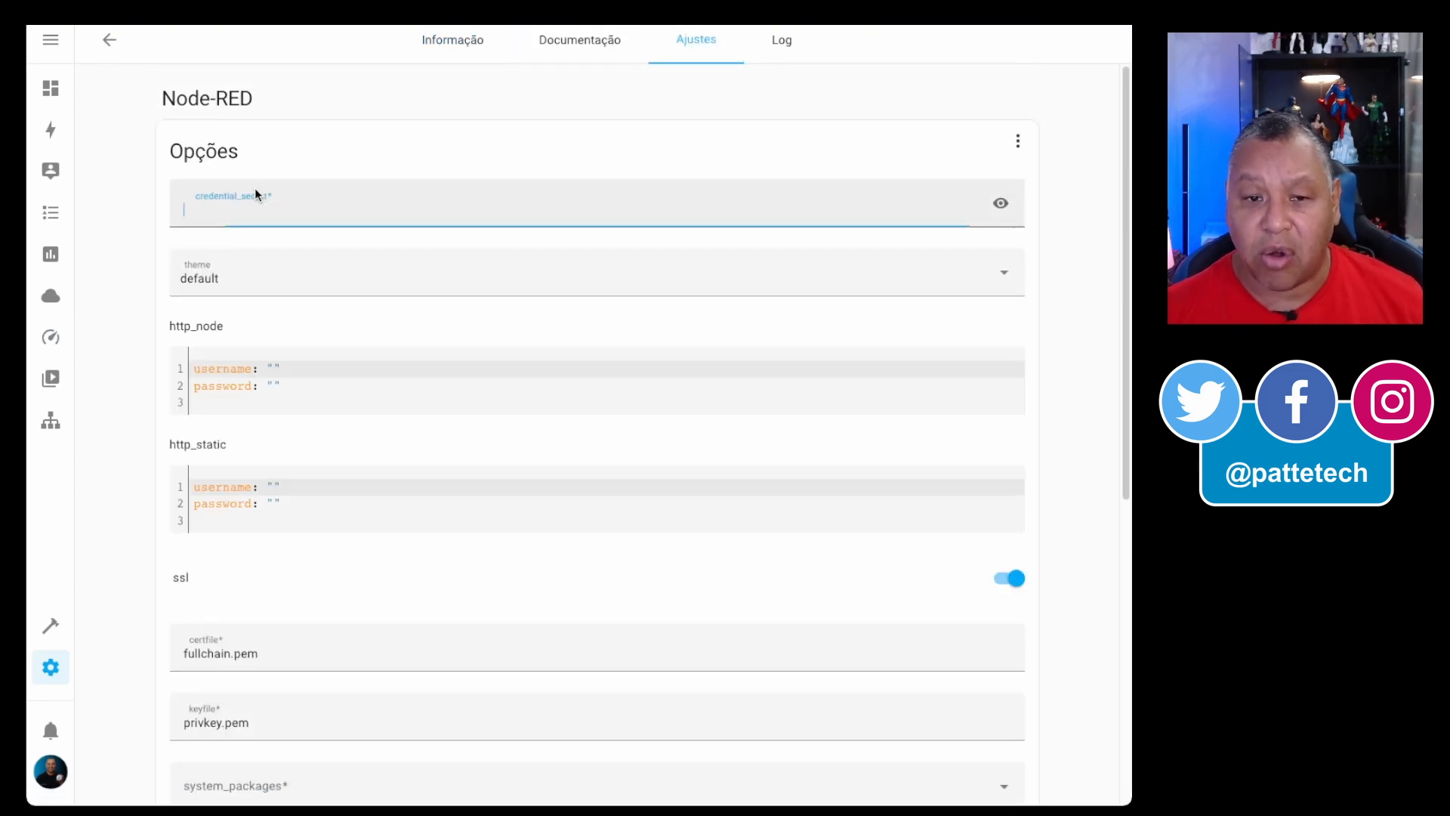
pyautogui.write('•••••')
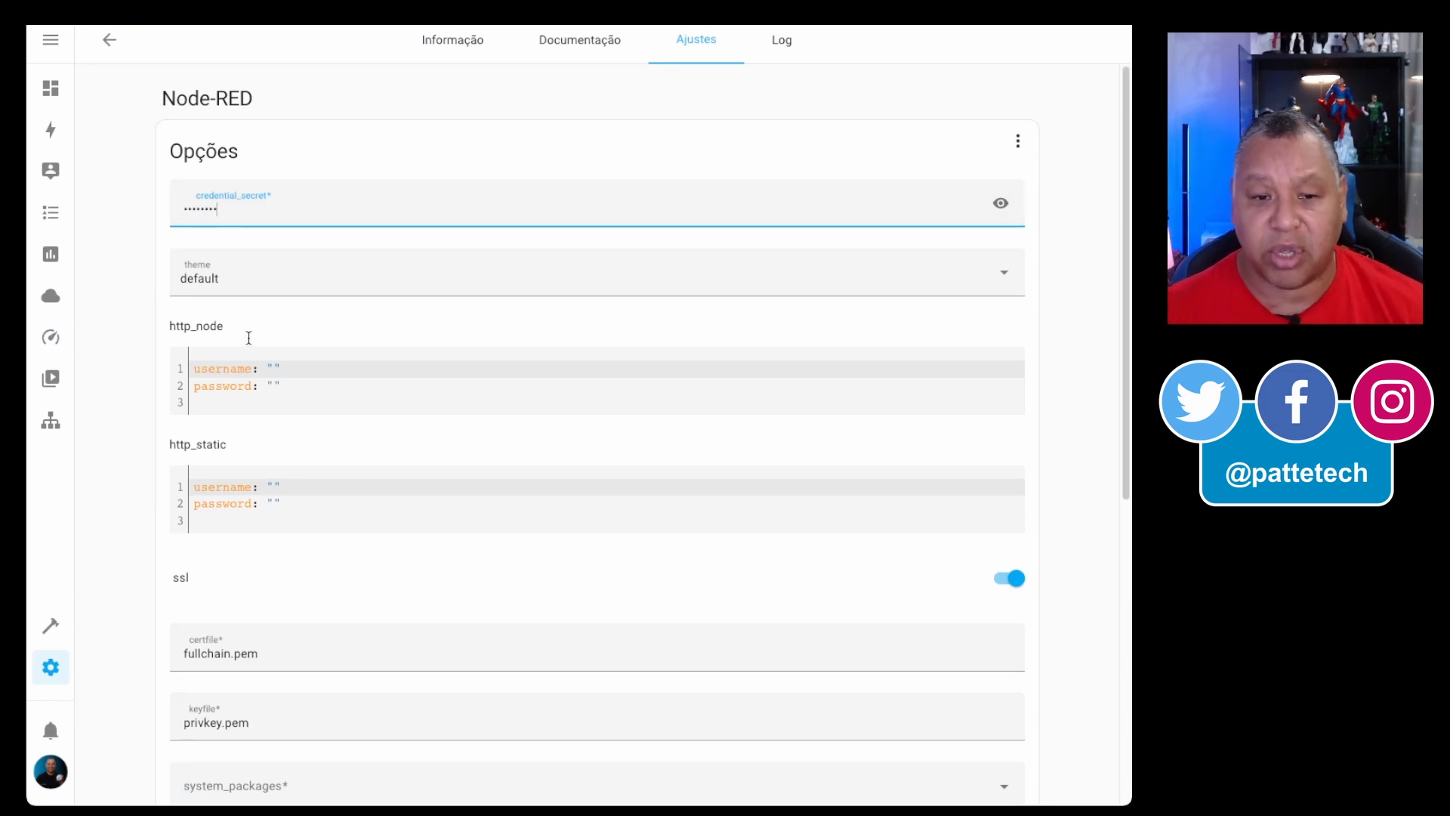
pyautogui.scroll(-2, 227, 378)
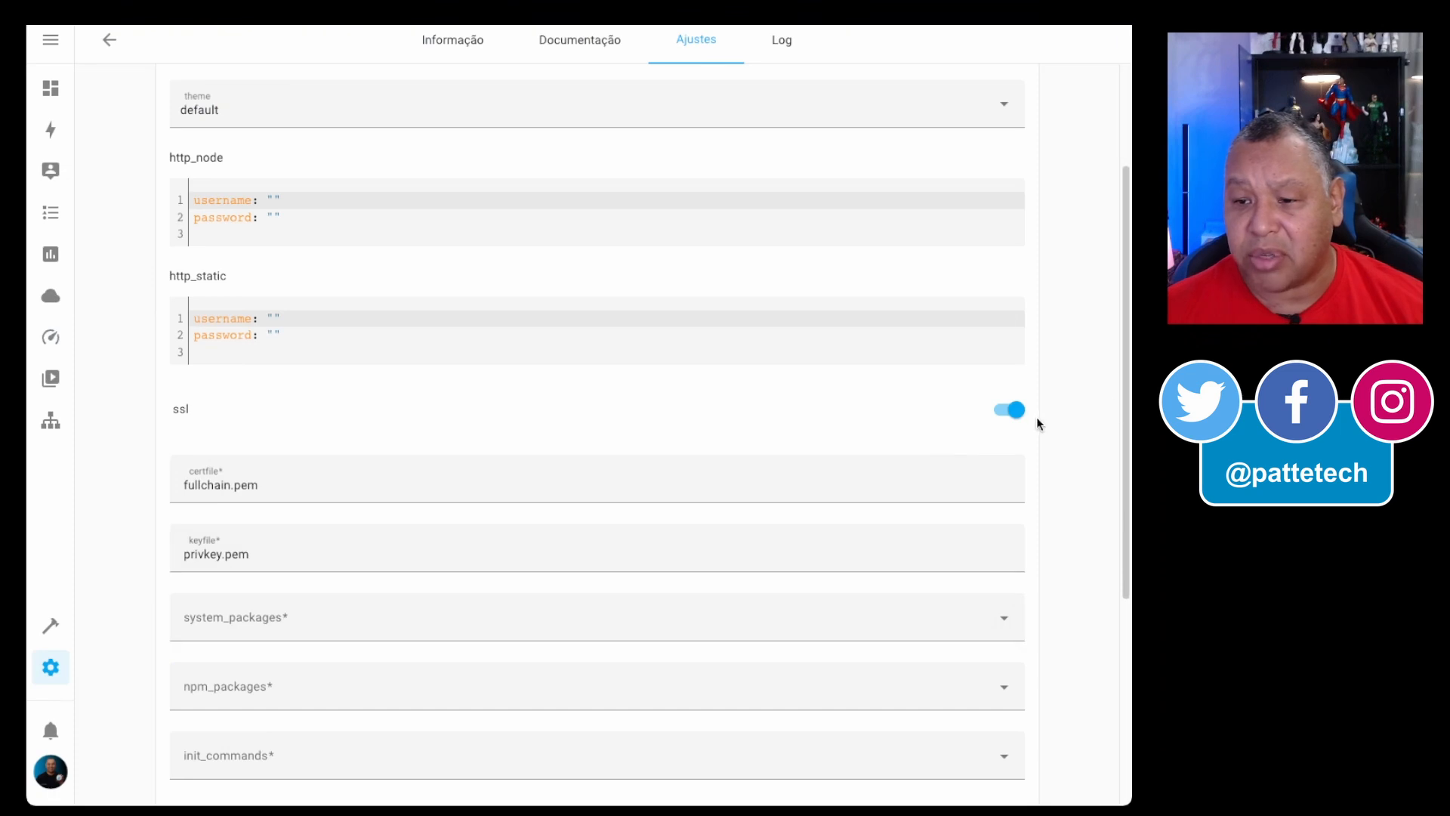
pyautogui.click(1013, 410)
pyautogui.scroll(-4, 326, 409)
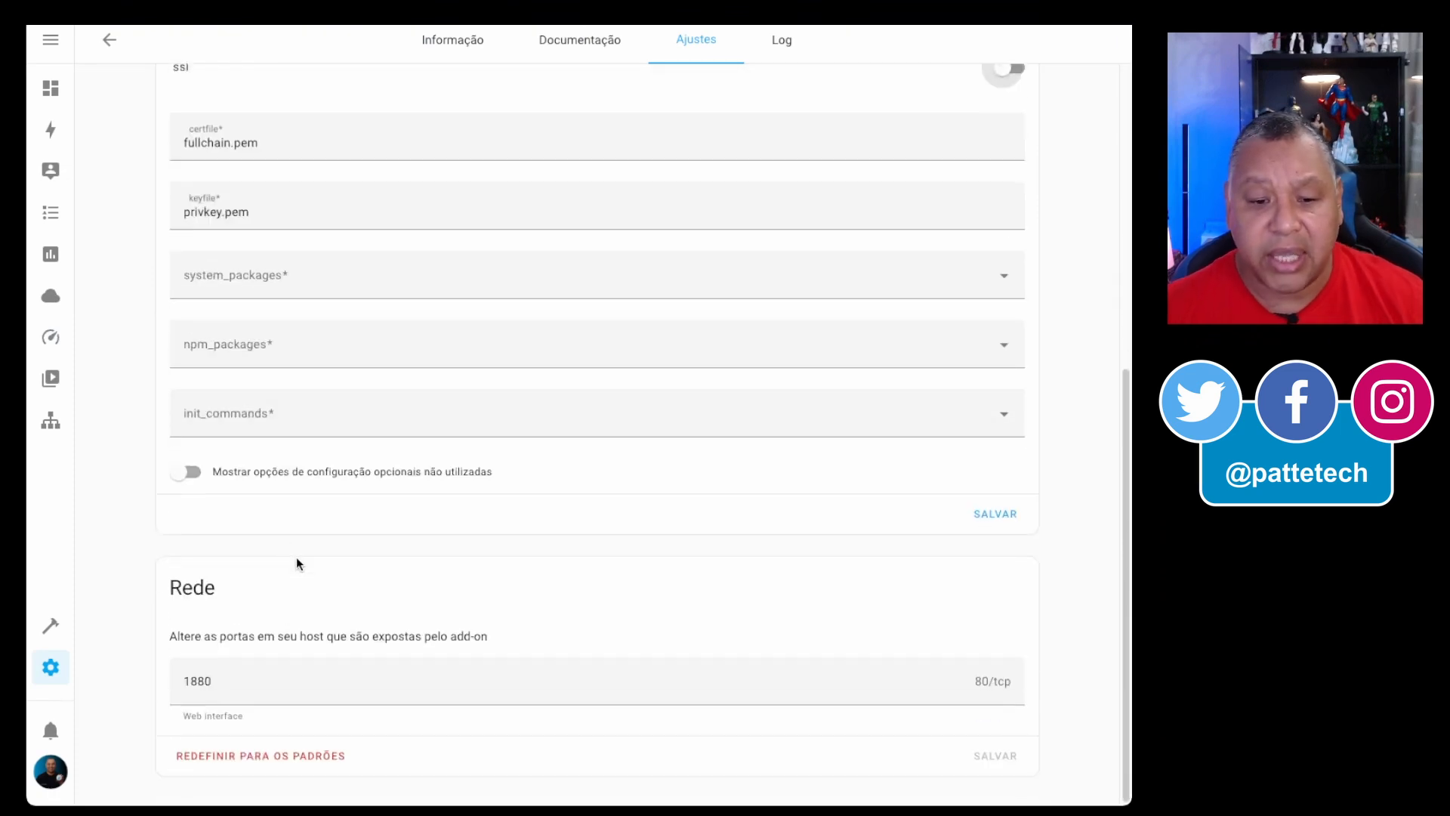
pyautogui.scroll(6, 317, 337)
# Step: Start the Node-RED add-on, refresh its log, and open the Node-RED editor
pyautogui.click(408, 53)
pyautogui.click(199, 532)
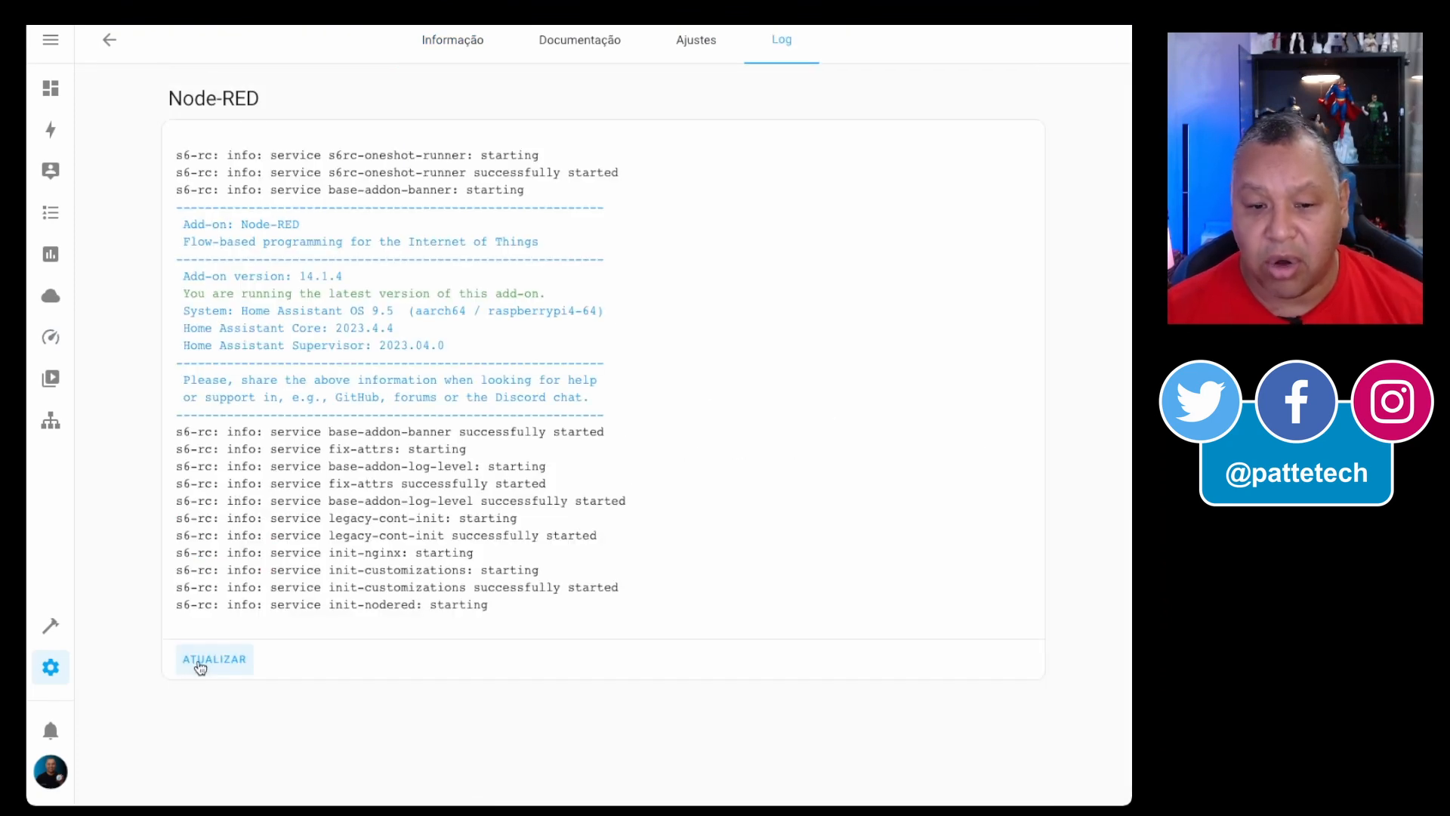
pyautogui.scroll(-1, 373, 564)
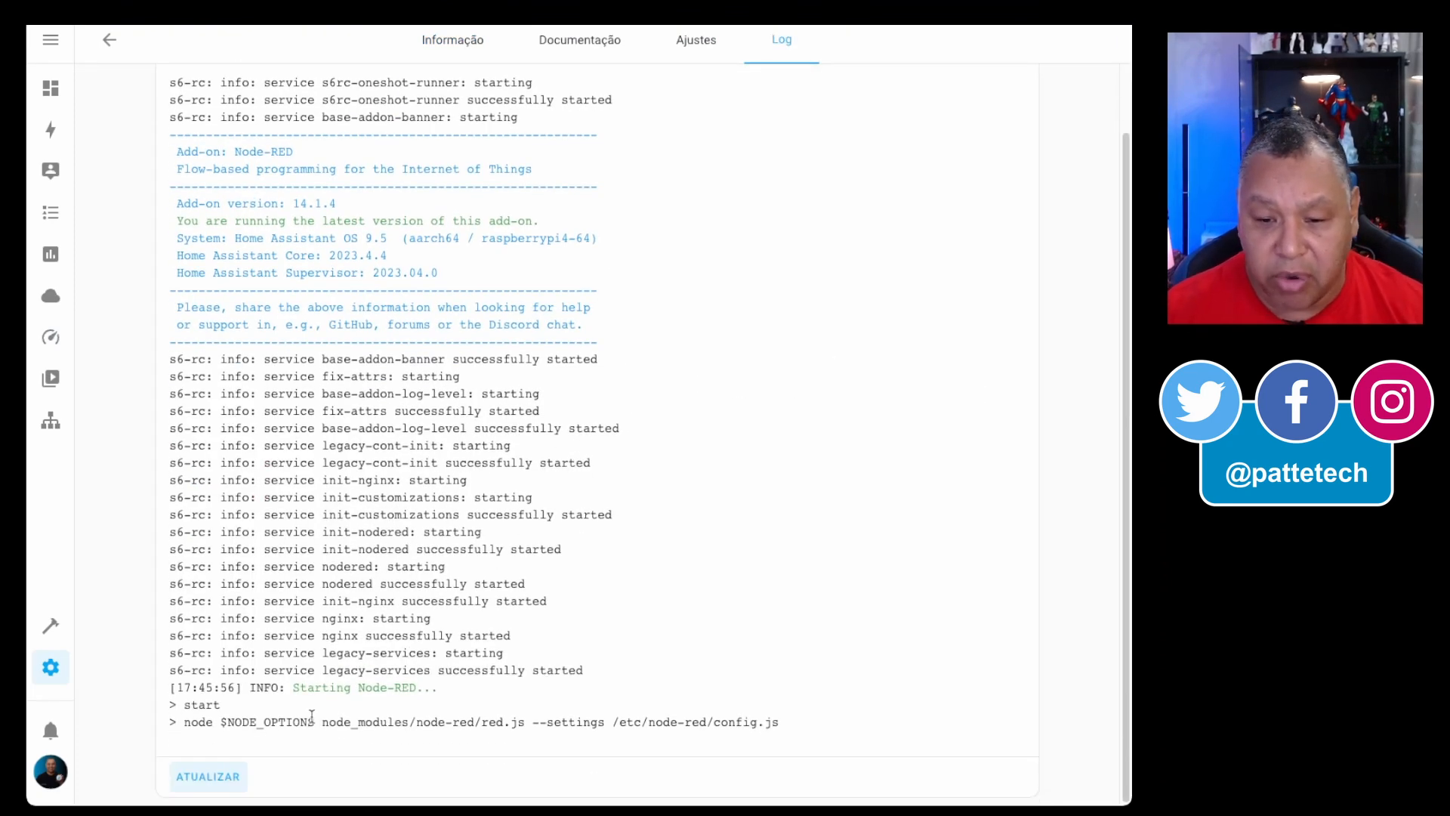
pyautogui.click(208, 777)
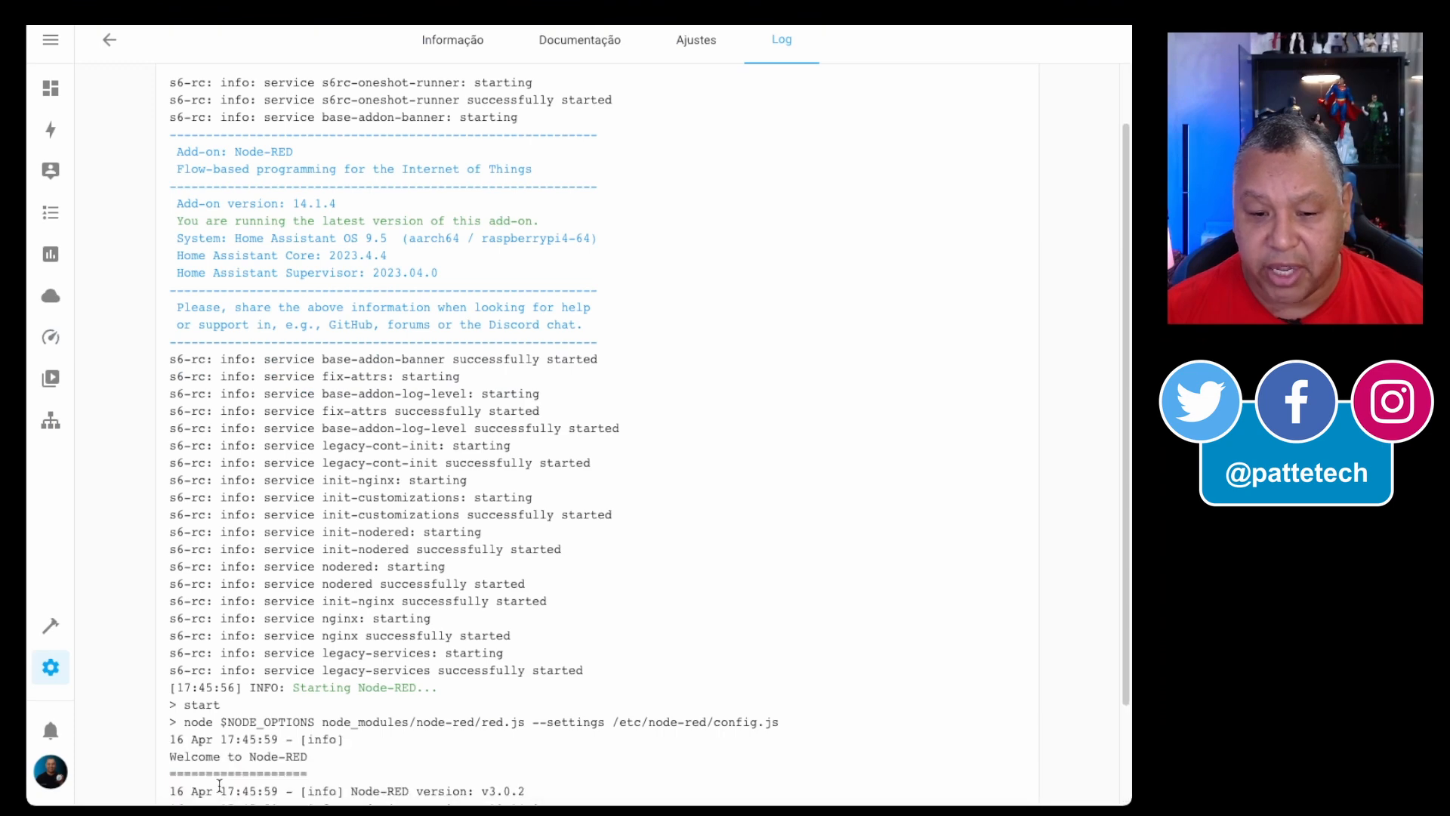
pyautogui.click(51, 424)
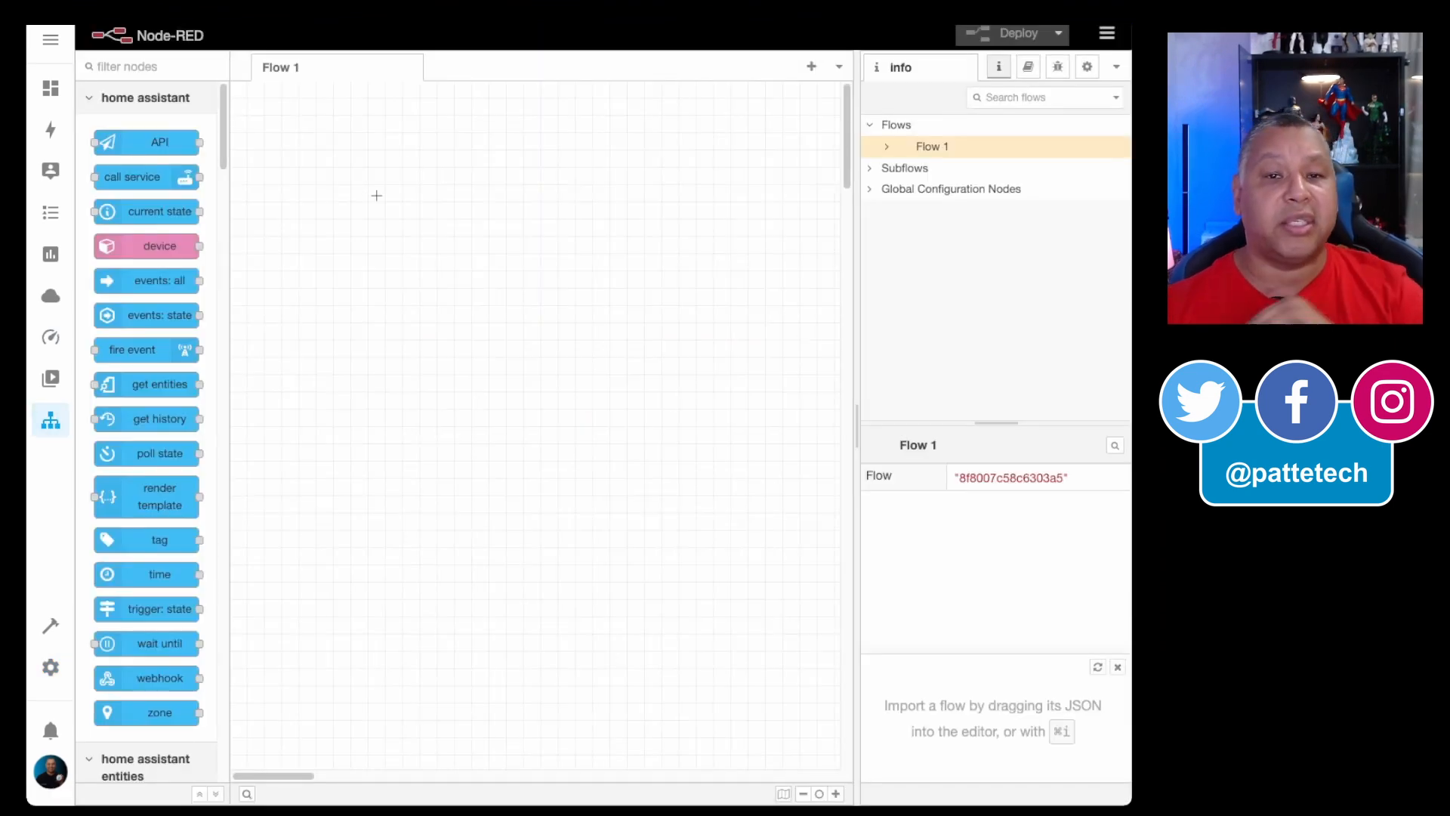
# Step: Drop a call service node onto Flow 1 and set its domain to camera
pyautogui.moveTo(125, 177); pyautogui.dragTo(453, 221)
pyautogui.doubleClick(425, 219)
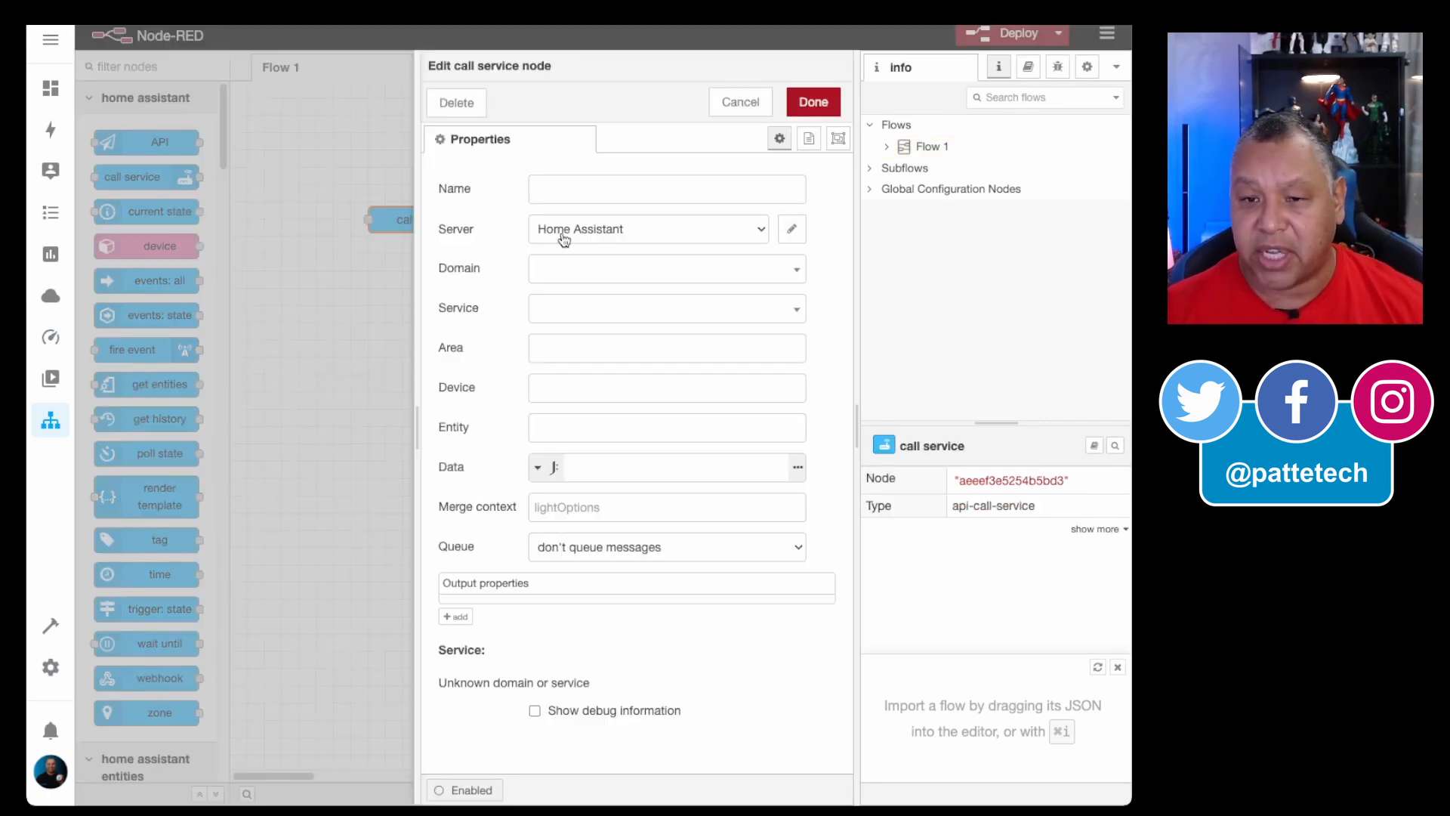
pyautogui.click(582, 269)
pyautogui.scroll(-5, 611, 423)
pyautogui.scroll(5, 608, 456)
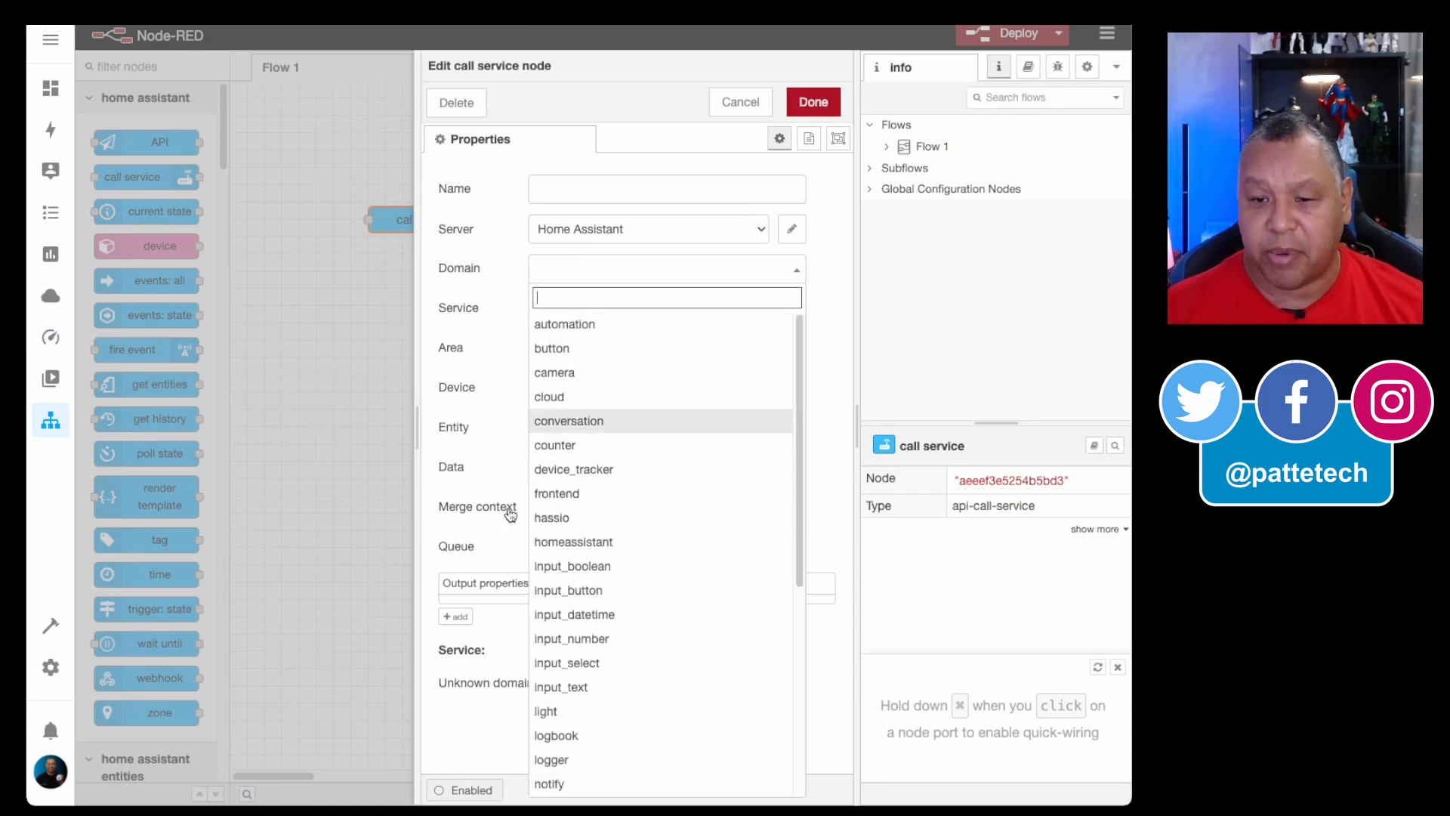
pyautogui.click(589, 372)
# Step: Choose the snapshot service, browse devices without picking one, and cancel the node edit
pyautogui.click(586, 304)
pyautogui.click(501, 330)
pyautogui.click(557, 314)
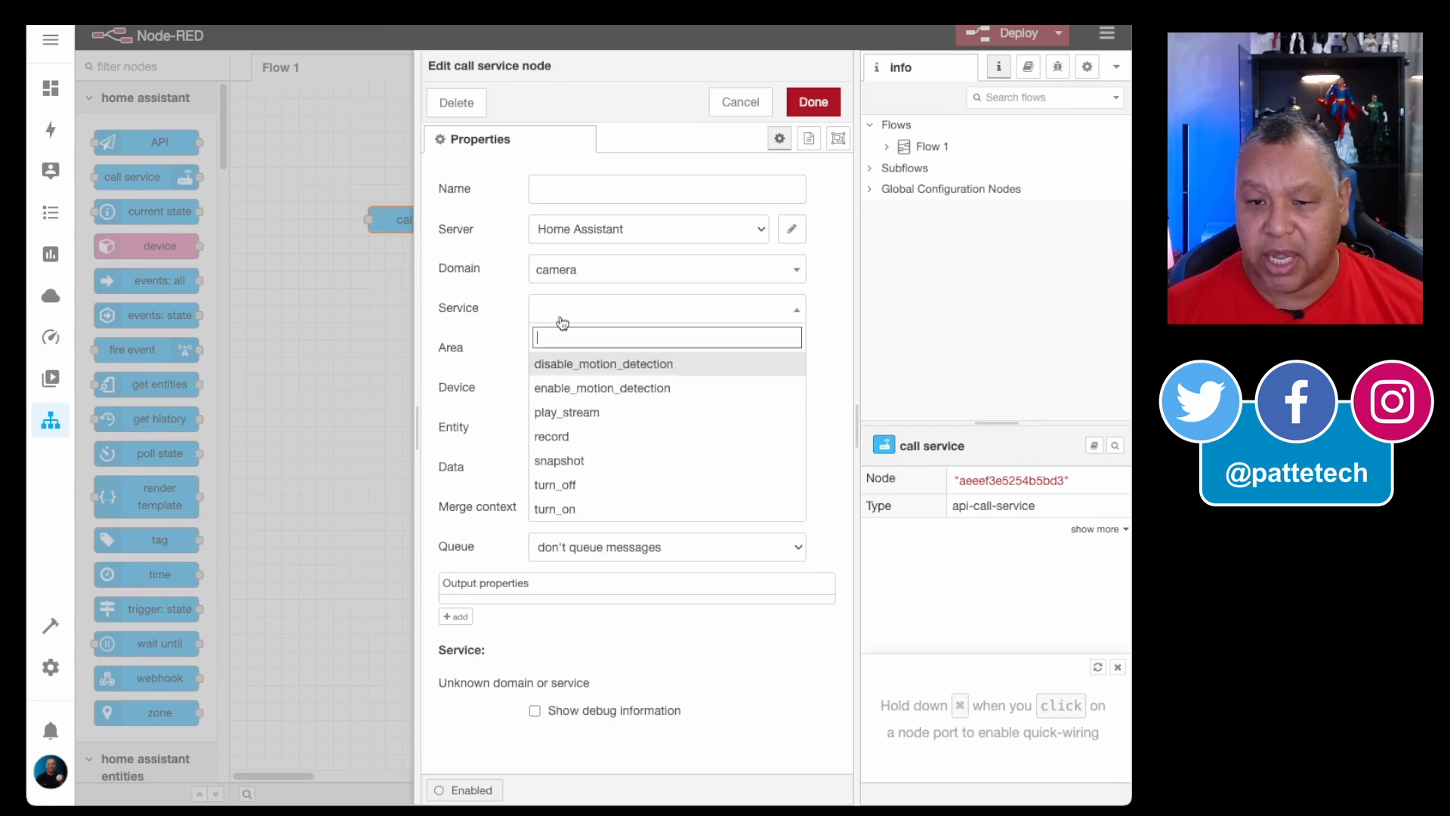
pyautogui.click(559, 463)
pyautogui.click(553, 393)
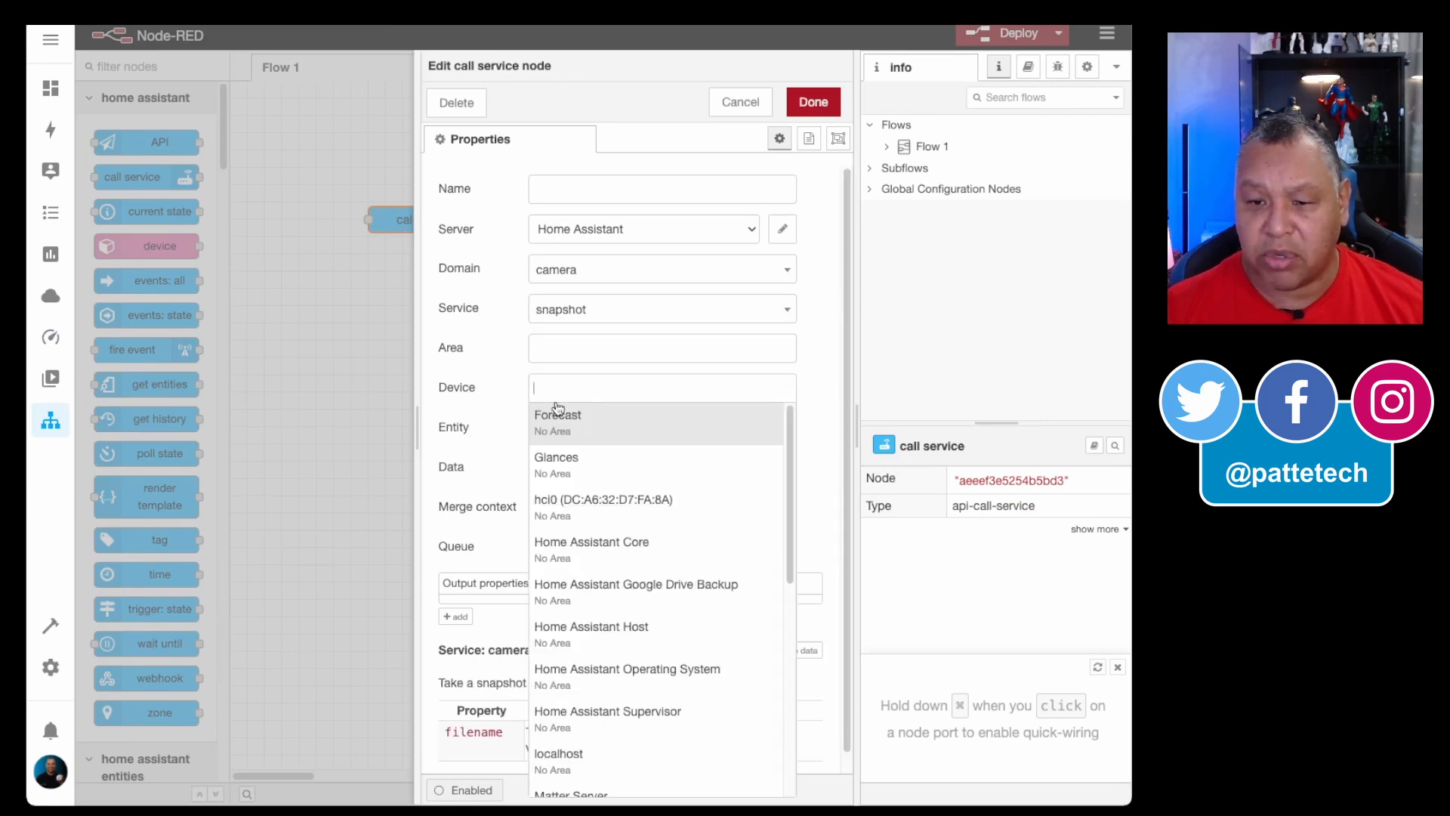
pyautogui.scroll(-5, 609, 550)
pyautogui.click(498, 278)
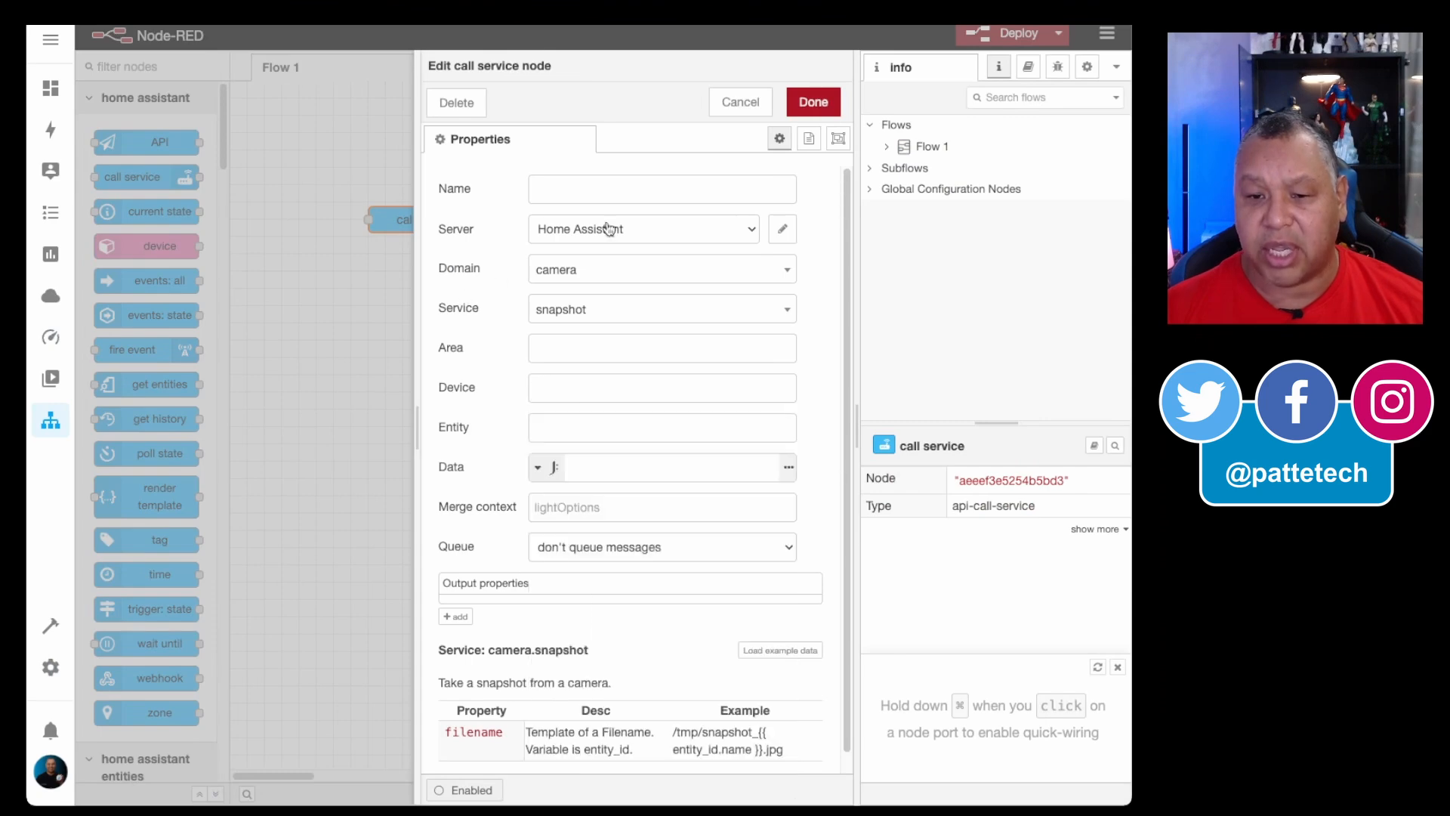
pyautogui.click(740, 102)
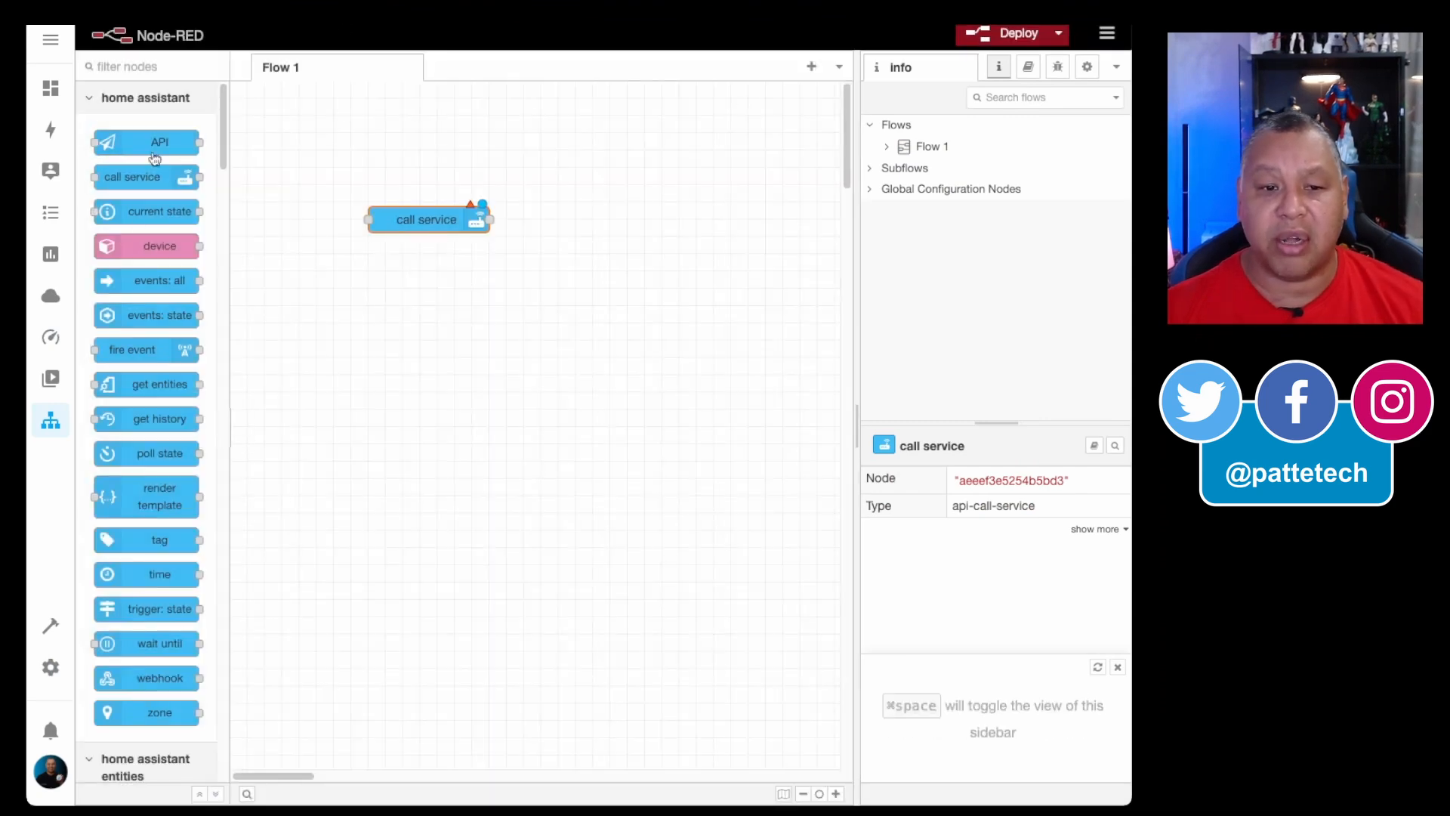
# Step: Show Studio Code Server in the sidebar, start it, check its startup log, and open its editor
pyautogui.click(51, 88)
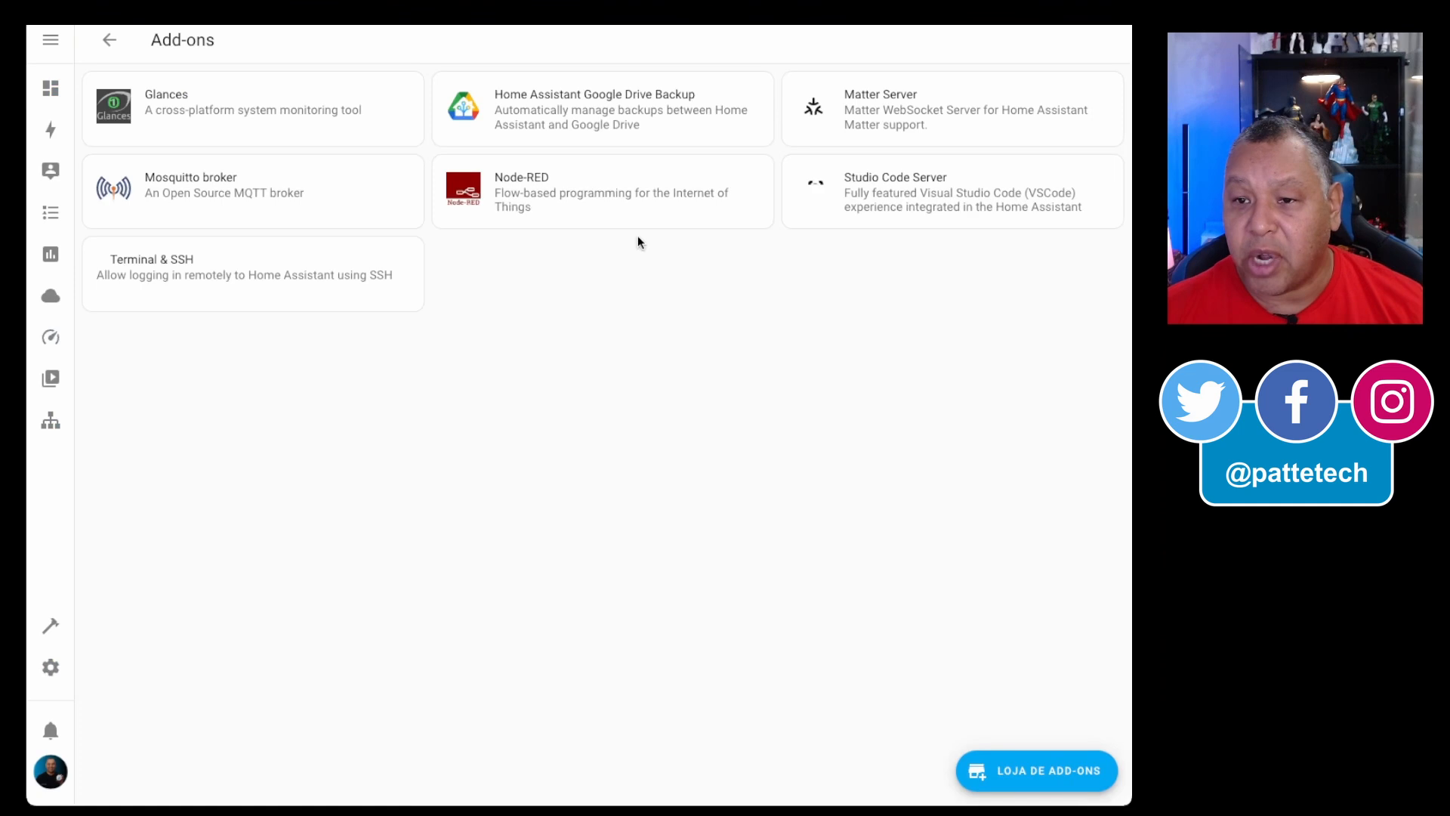
pyautogui.click(897, 214)
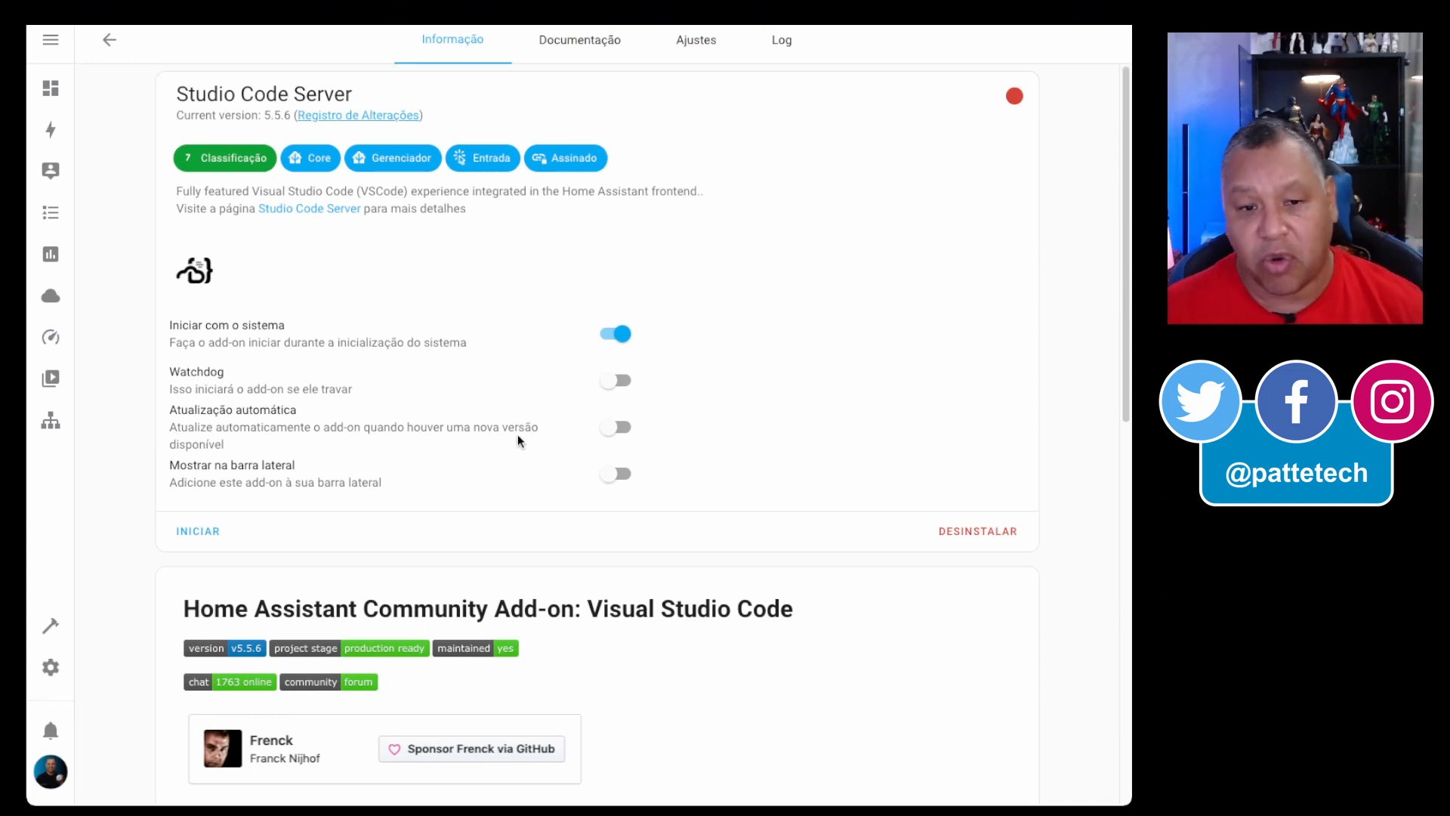
pyautogui.click(612, 474)
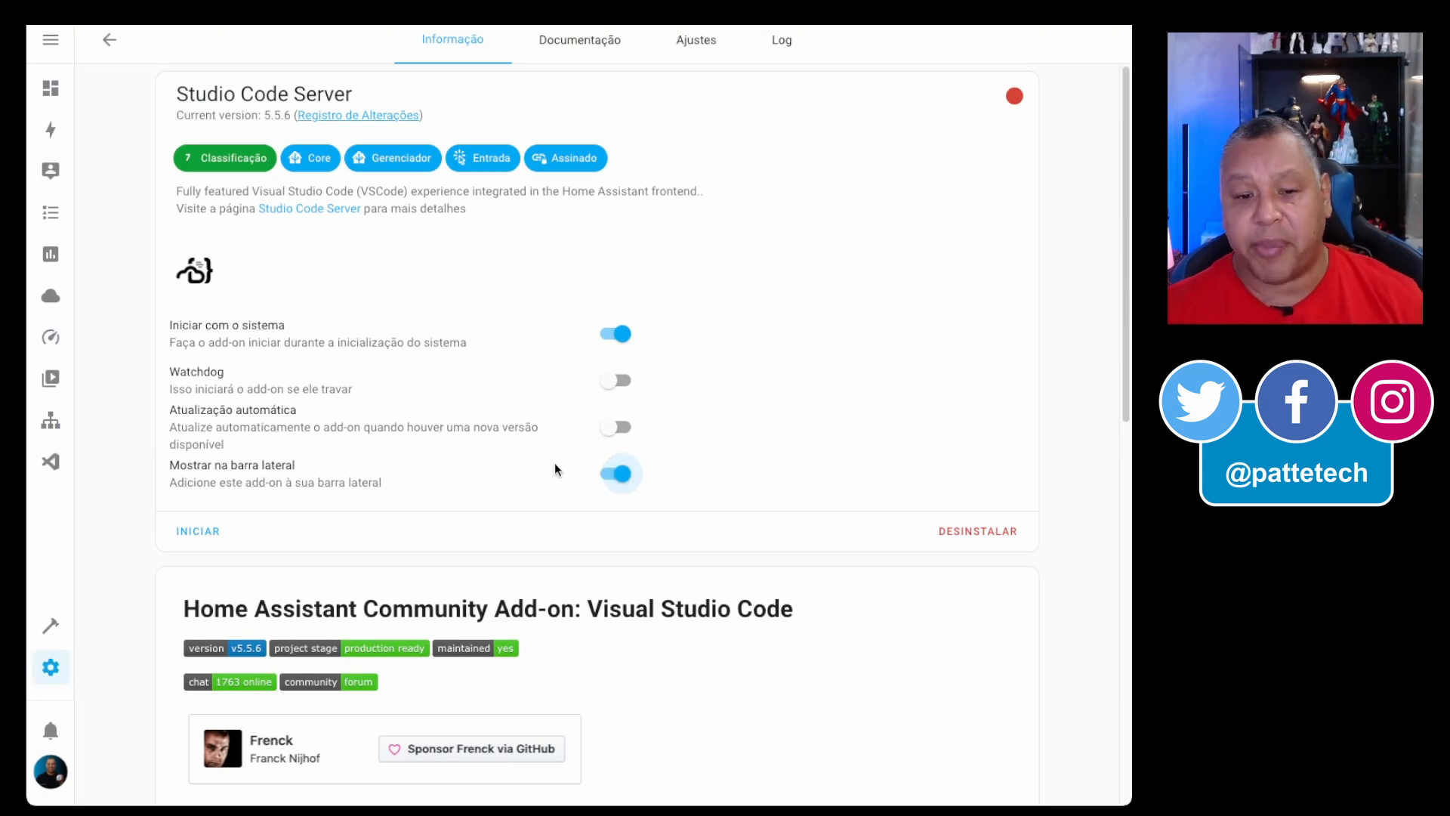
pyautogui.click(208, 532)
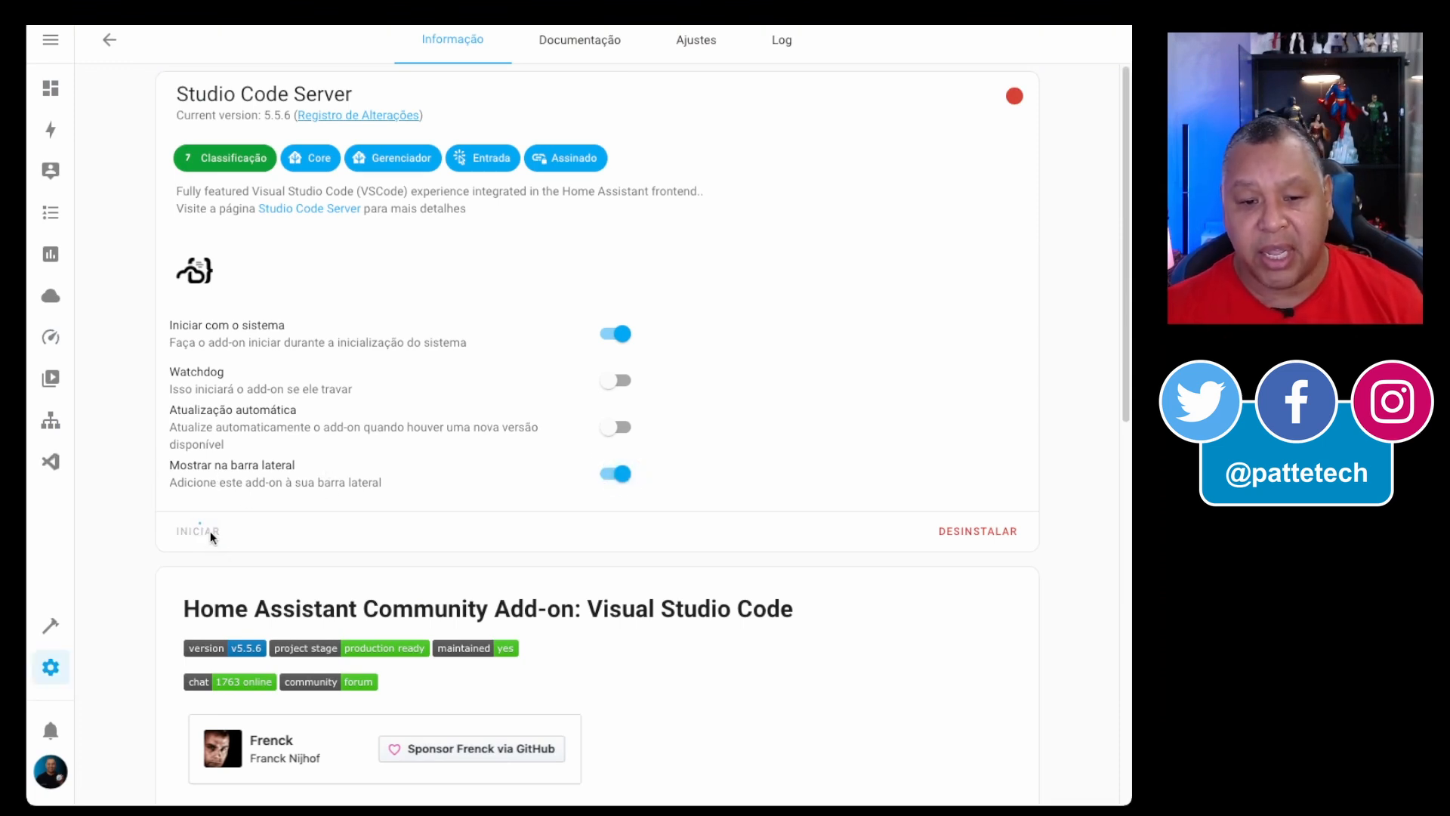
pyautogui.click(785, 37)
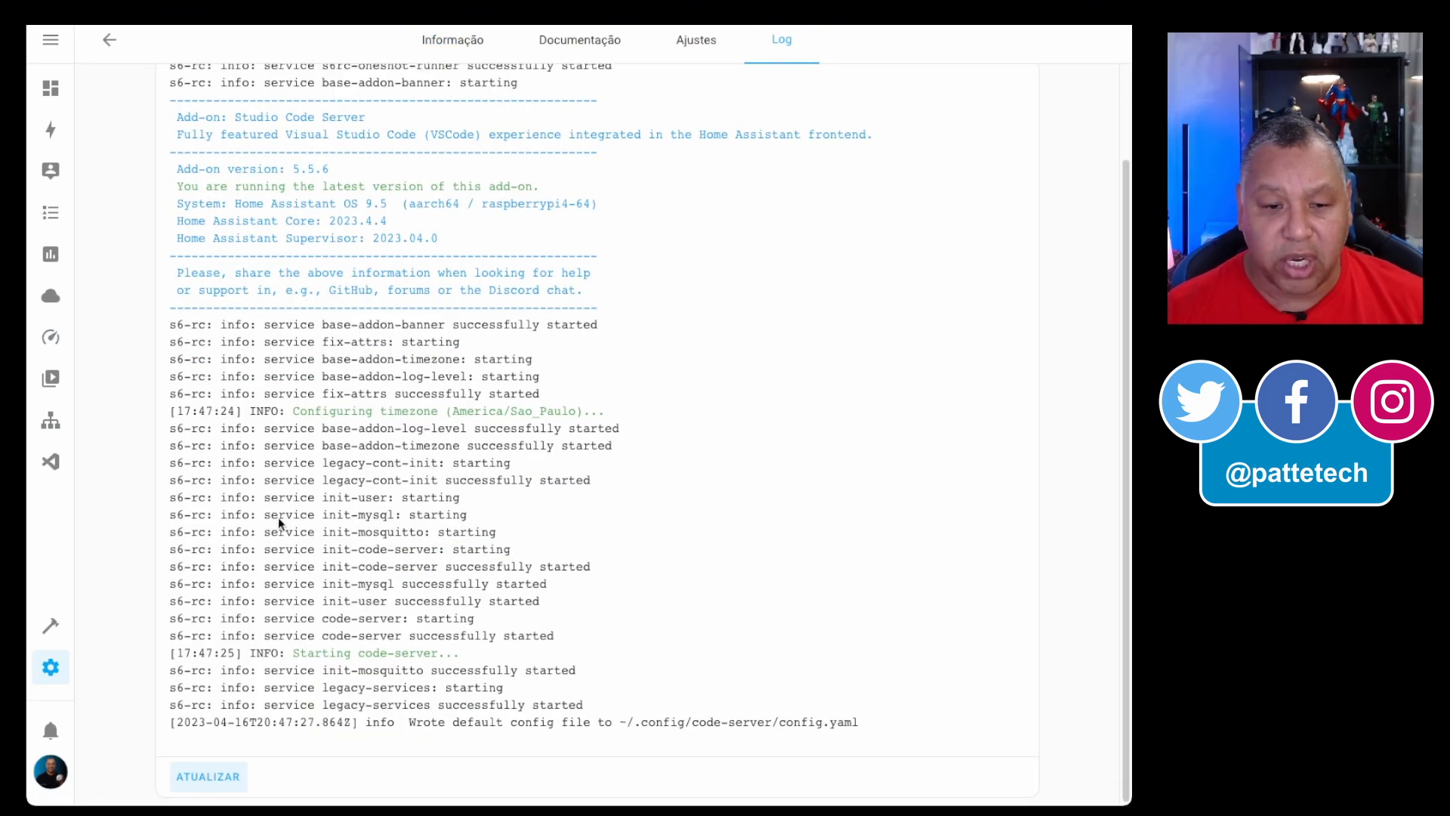
pyautogui.click(53, 465)
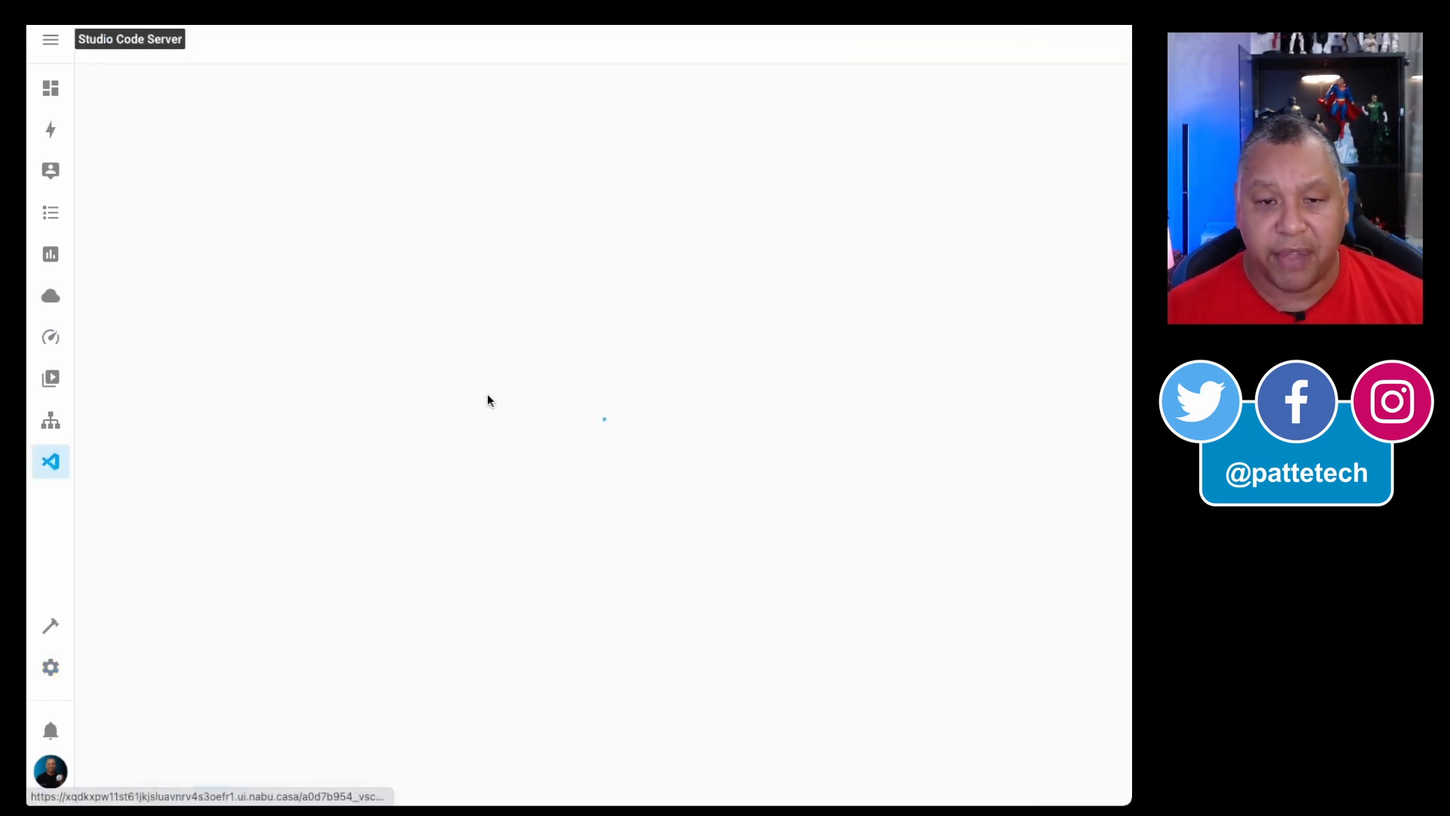
# Step: Add 'sensors: !include_dir_merge_list includes/sensors' as line 16 of configuration.yaml
pyautogui.click(199, 195)
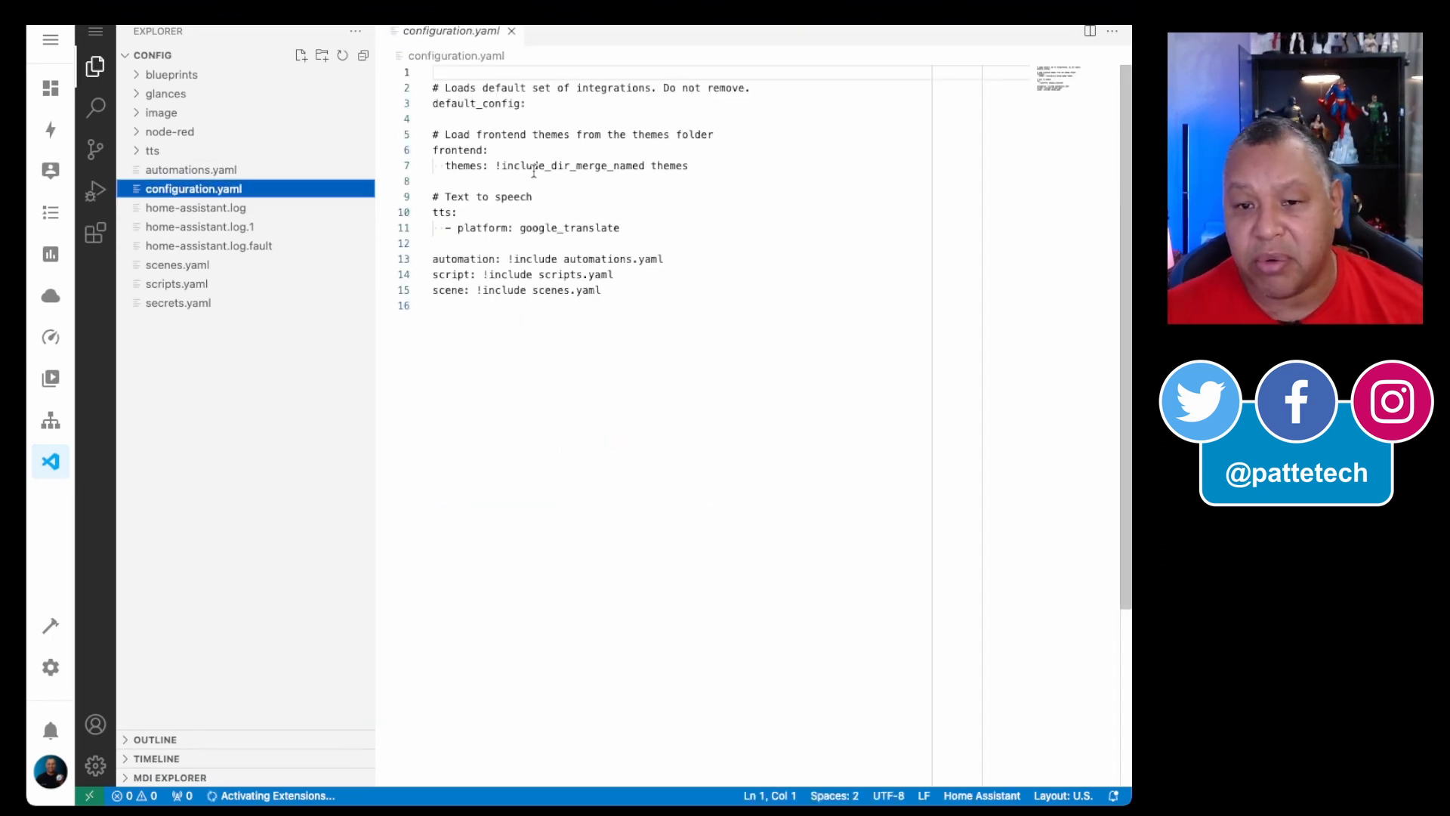
pyautogui.click(499, 165)
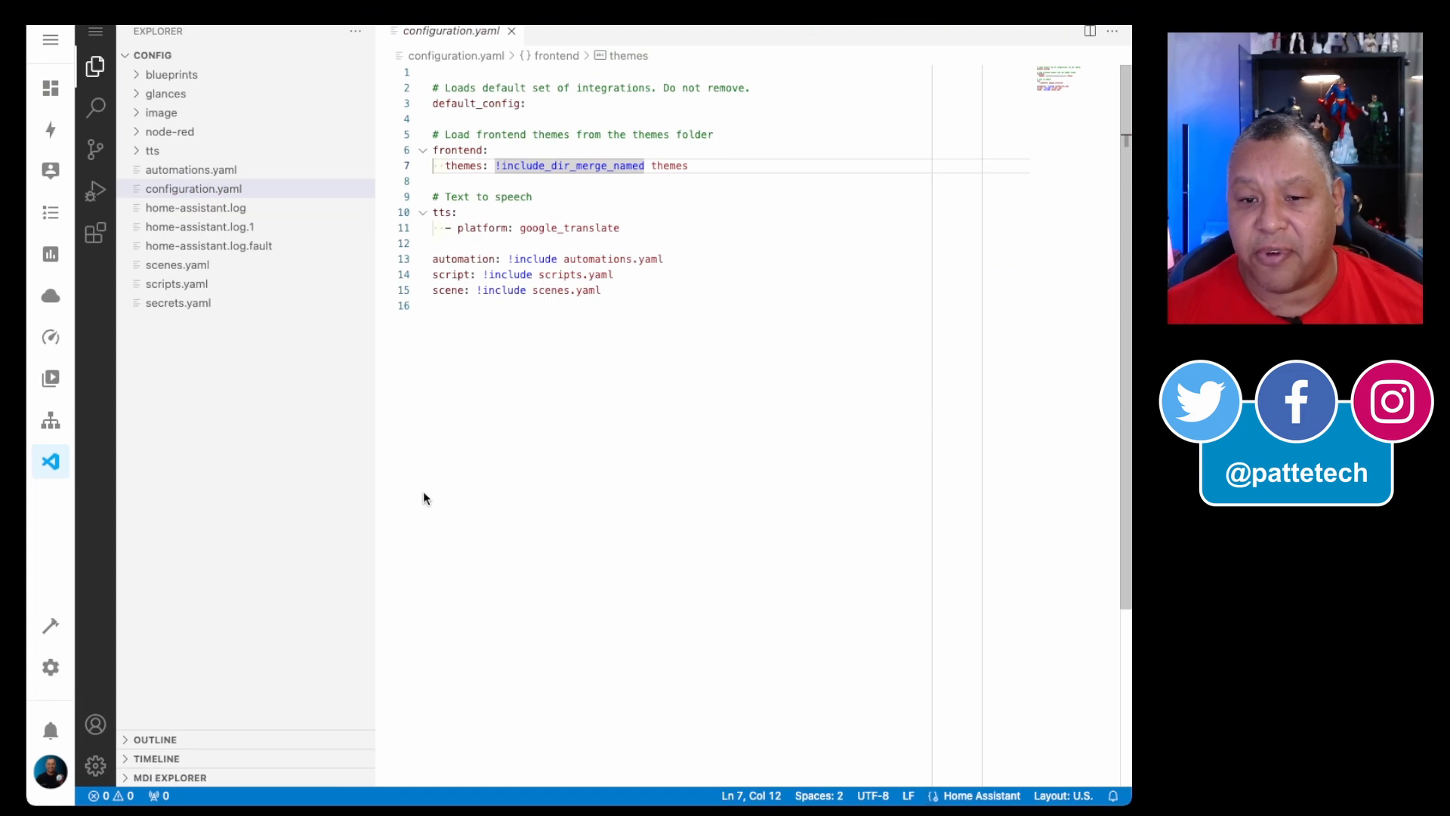
pyautogui.click(471, 329)
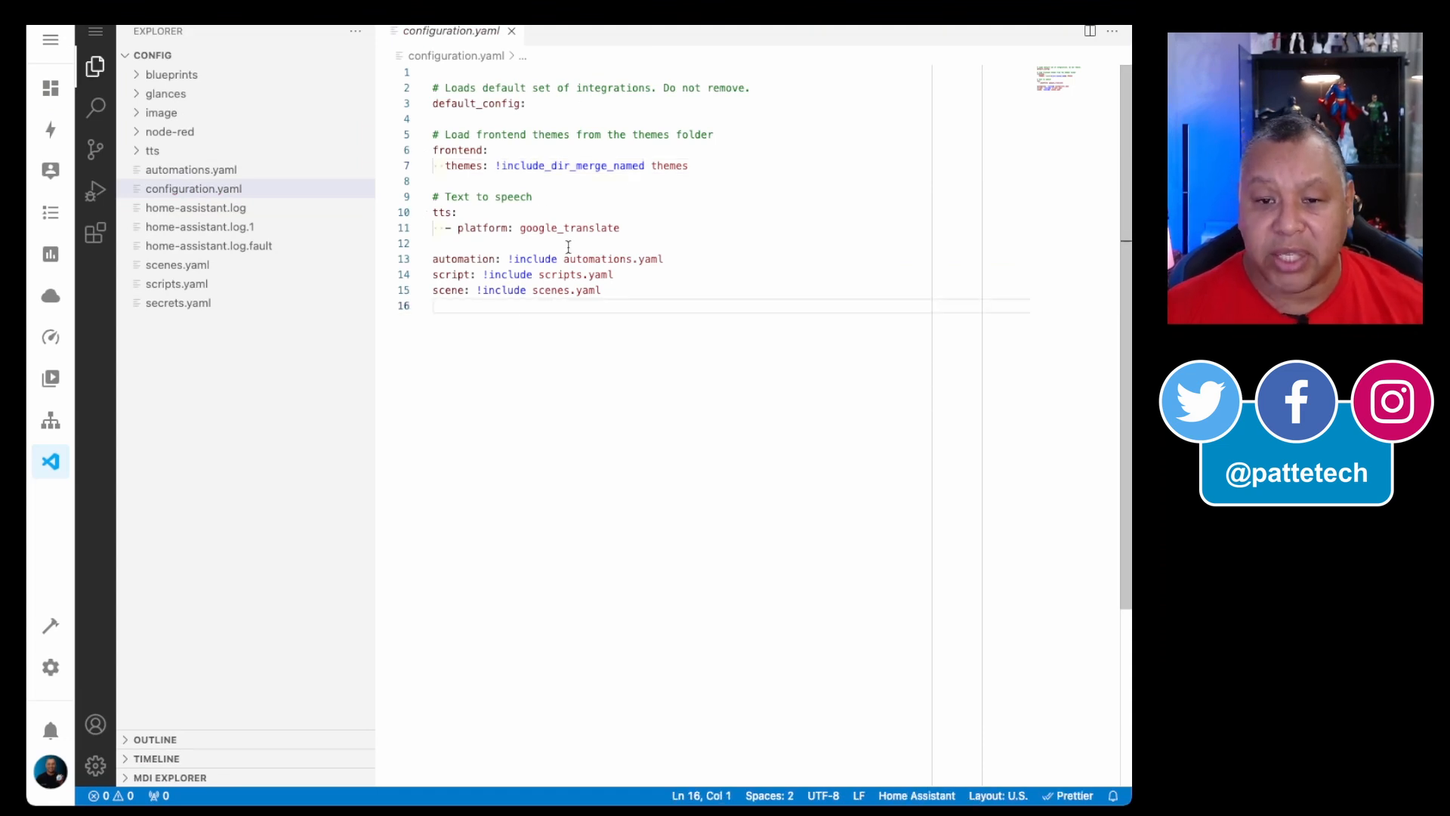
pyautogui.moveTo(604, 291); pyautogui.dragTo(432, 260)
pyautogui.click(435, 312)
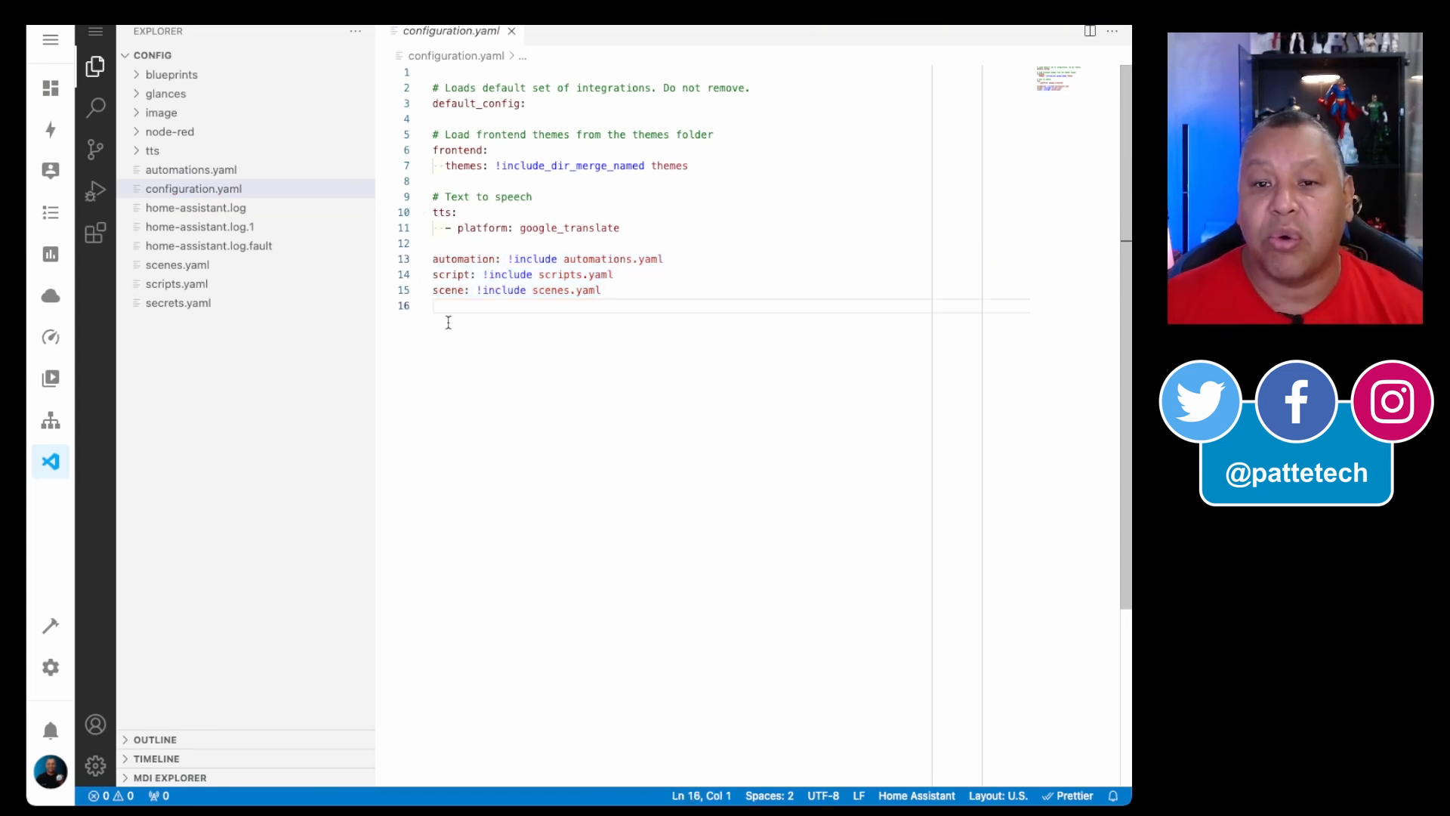
pyautogui.write('sensors')
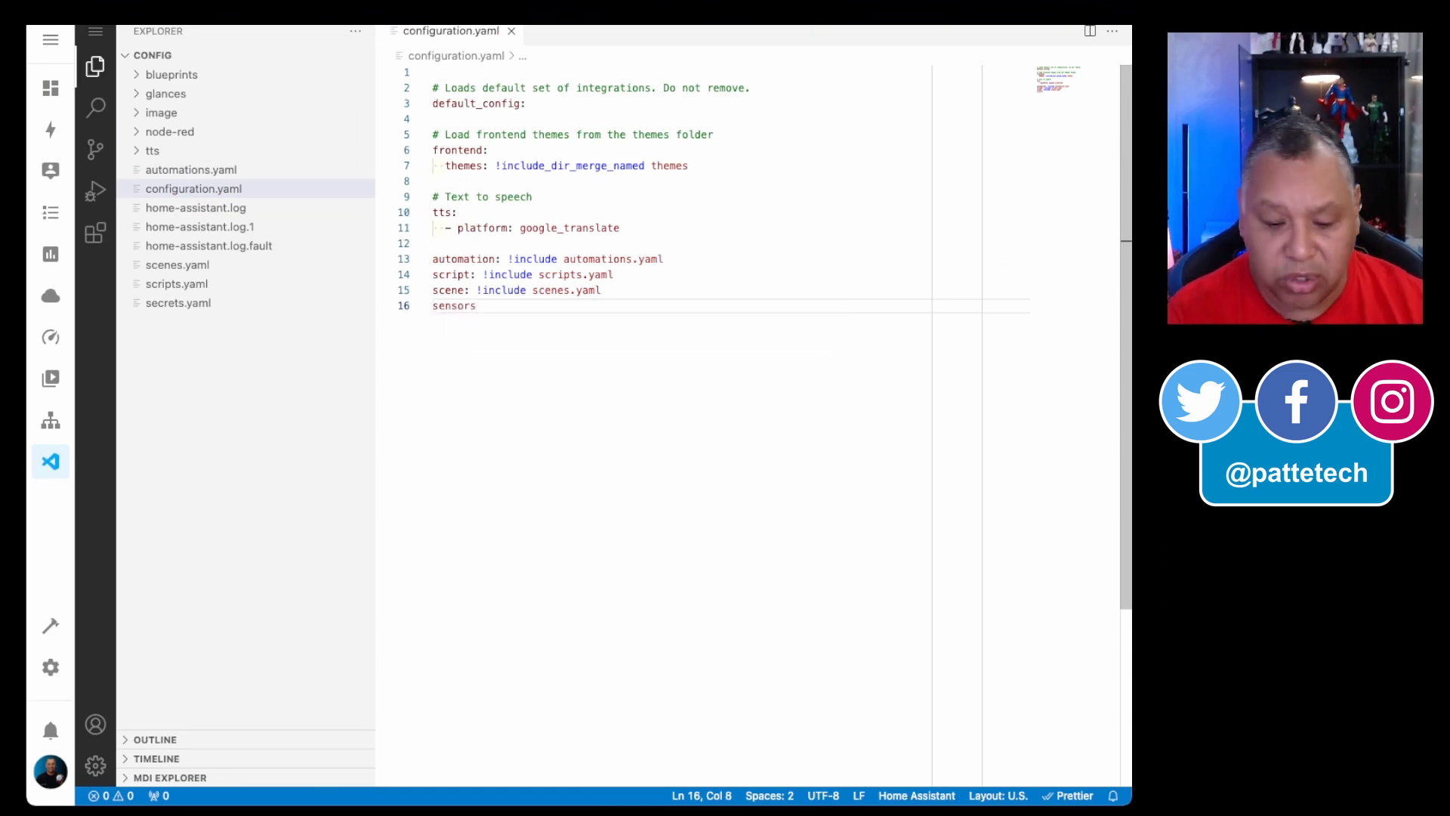
pyautogui.write(': ')
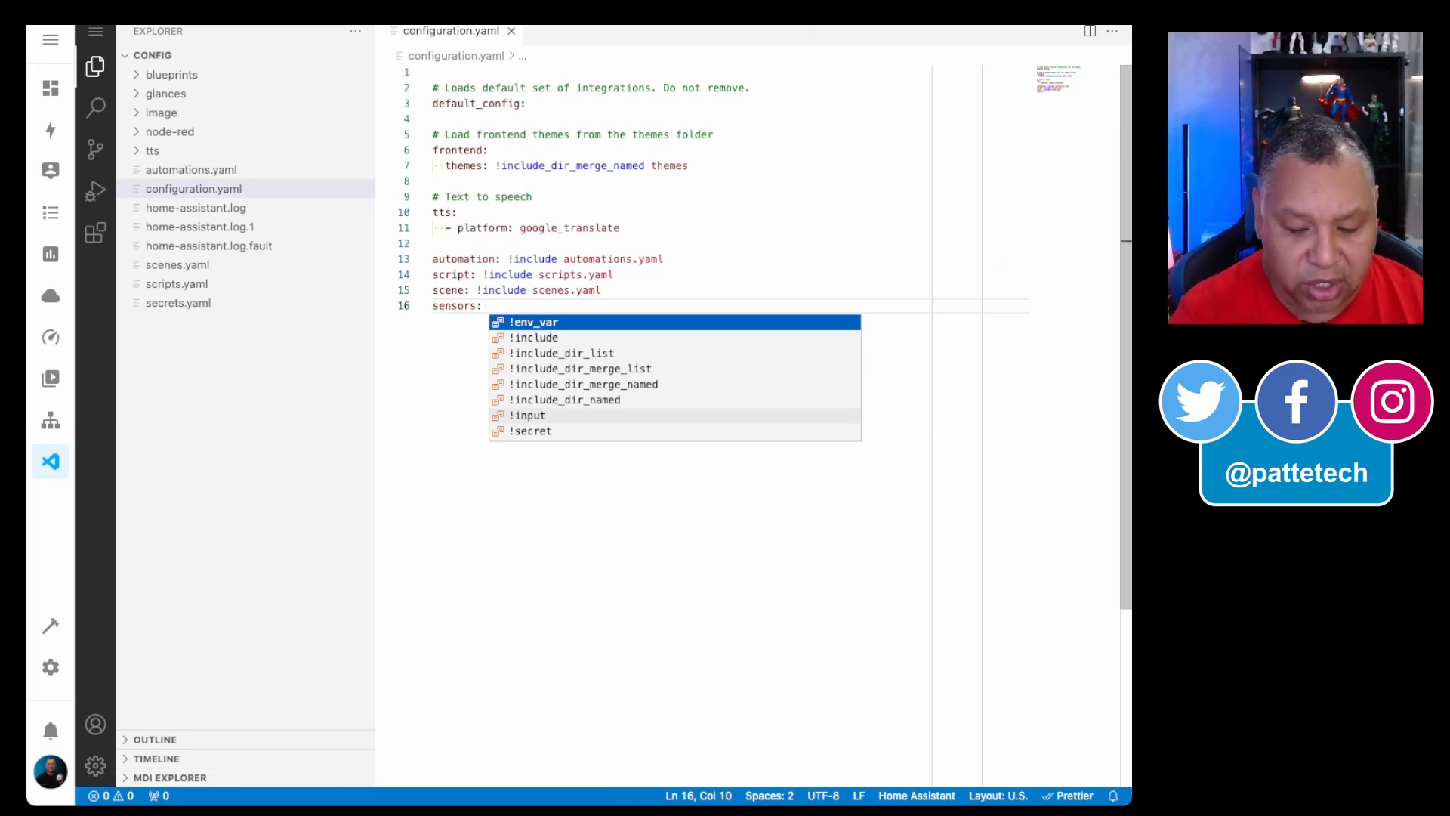
pyautogui.write('!include')
pyautogui.press('Down')
pyautogui.press('Down')
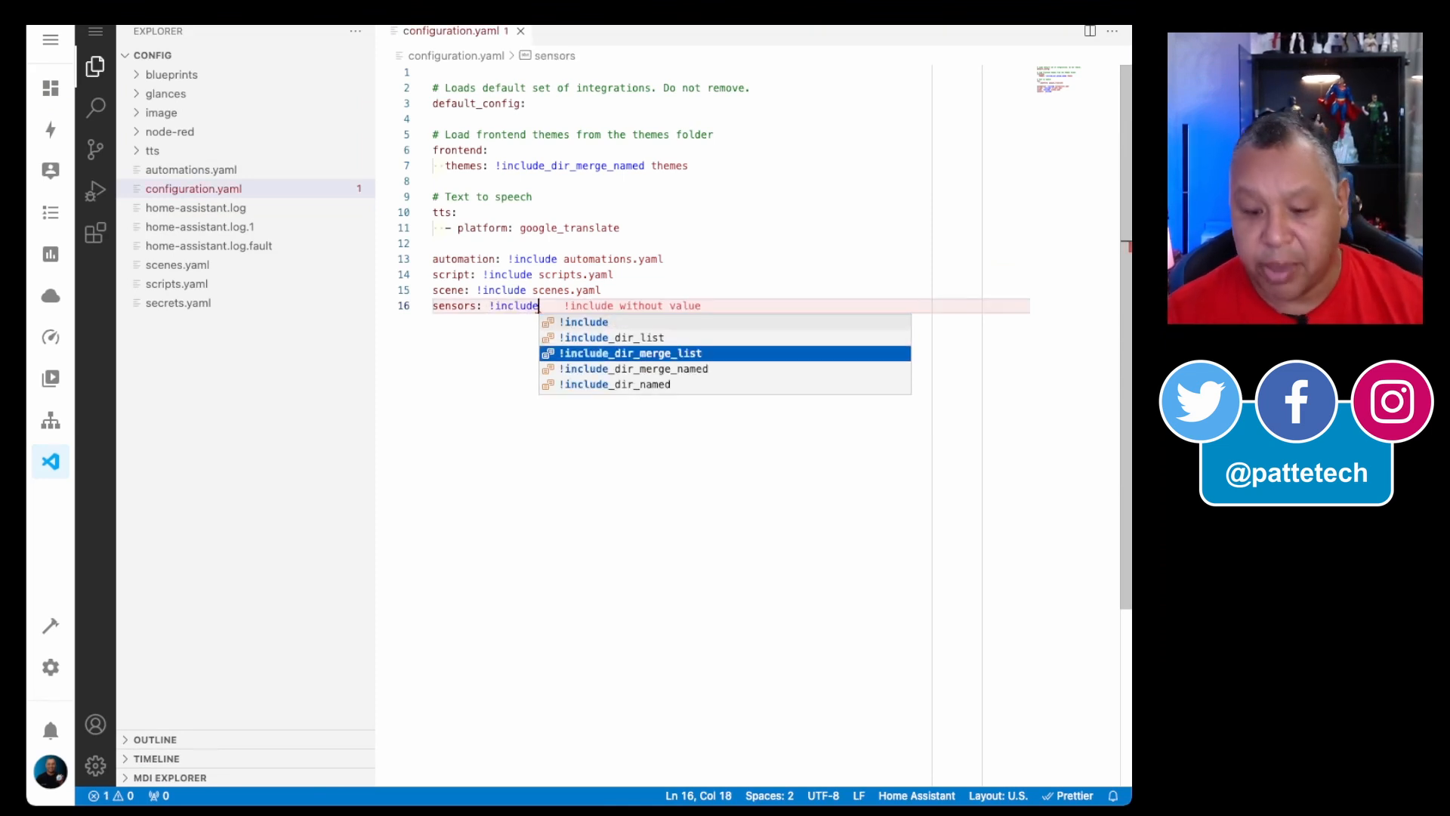
pyautogui.press('Return')
pyautogui.write('includes/s')
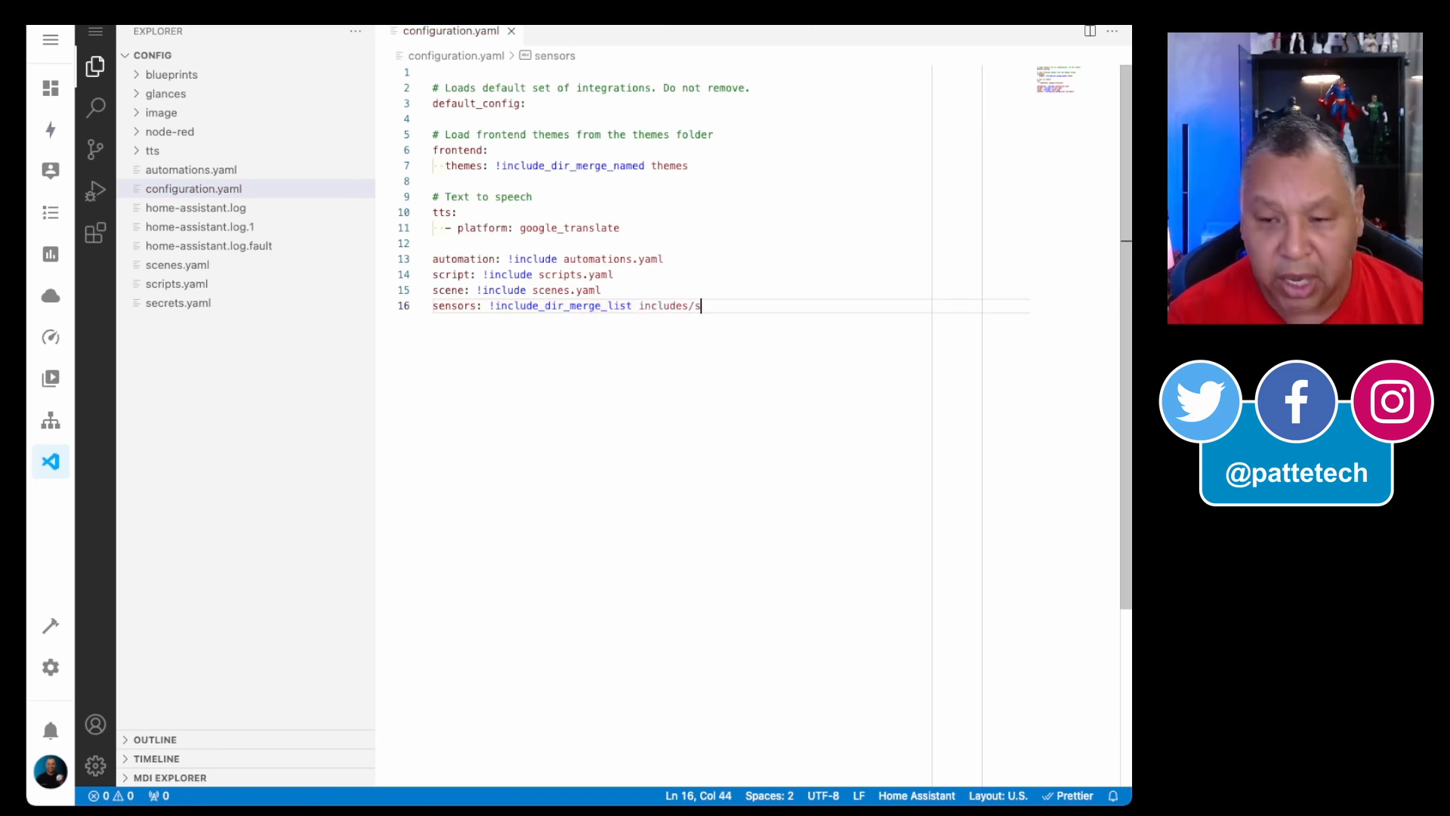
pyautogui.write('ensors')
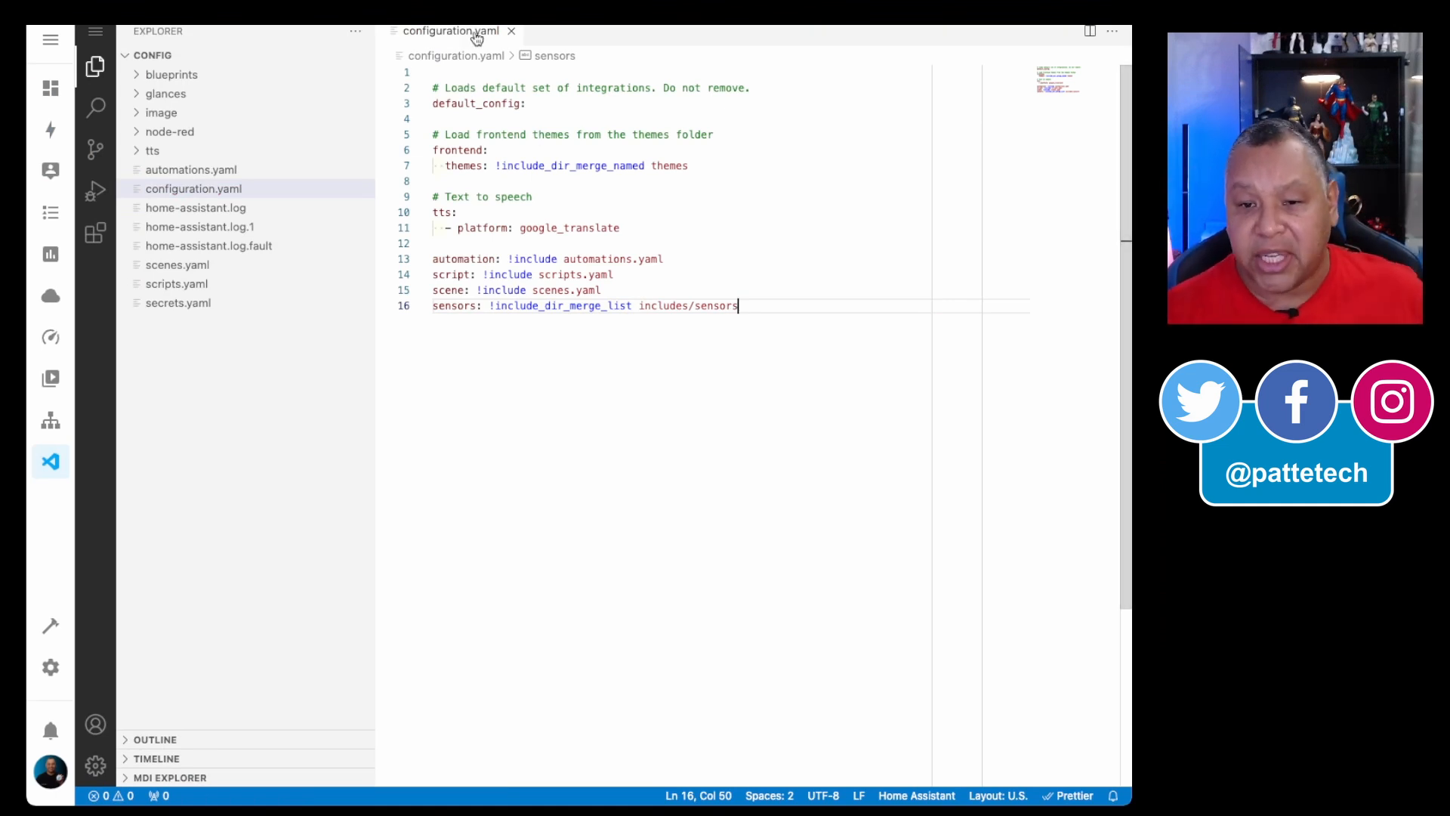
# Step: Compare the new sensors line with the existing scenes.yaml include directive
pyautogui.moveTo(502, 290); pyautogui.dragTo(617, 288)
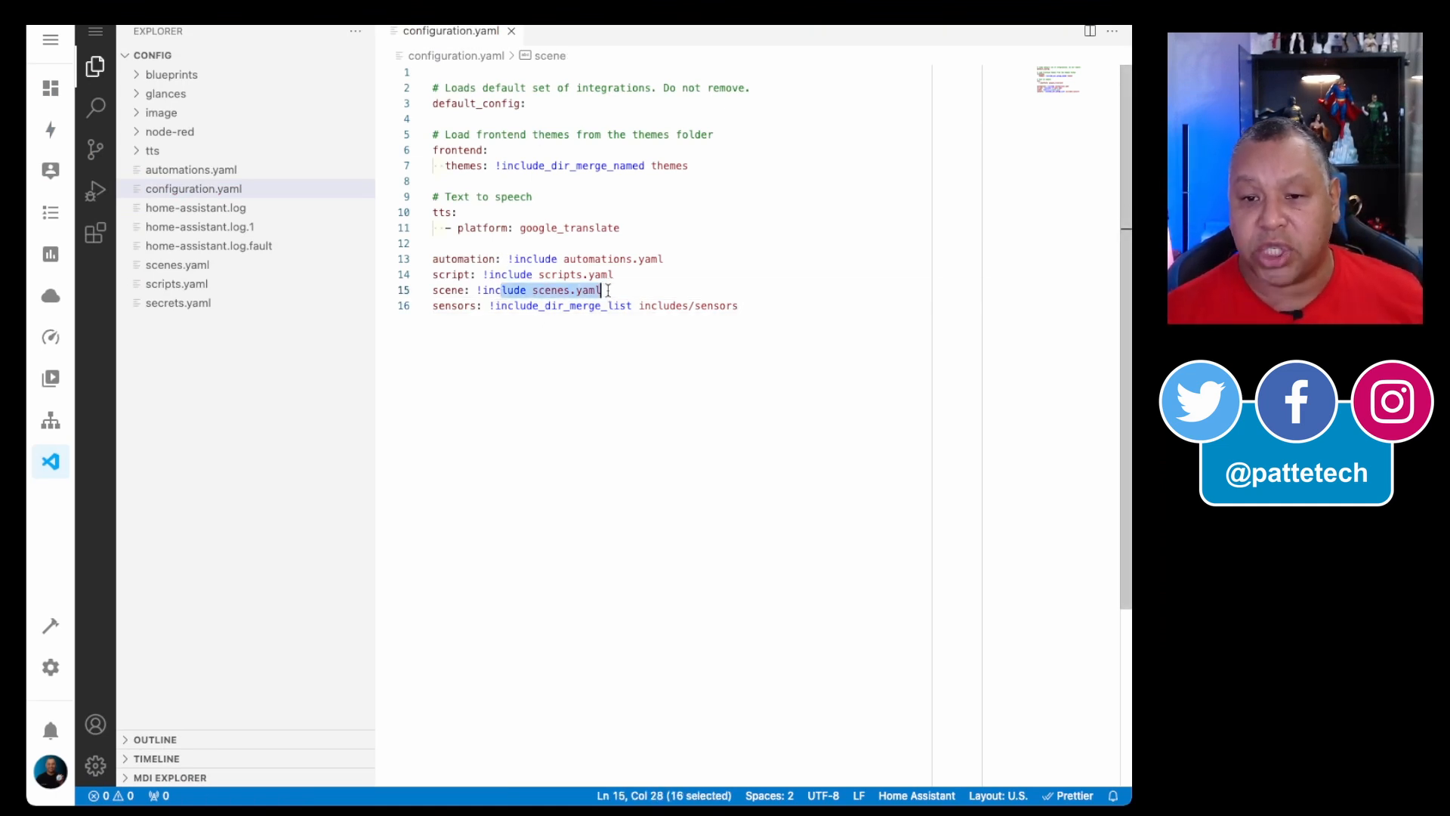
pyautogui.click(617, 288)
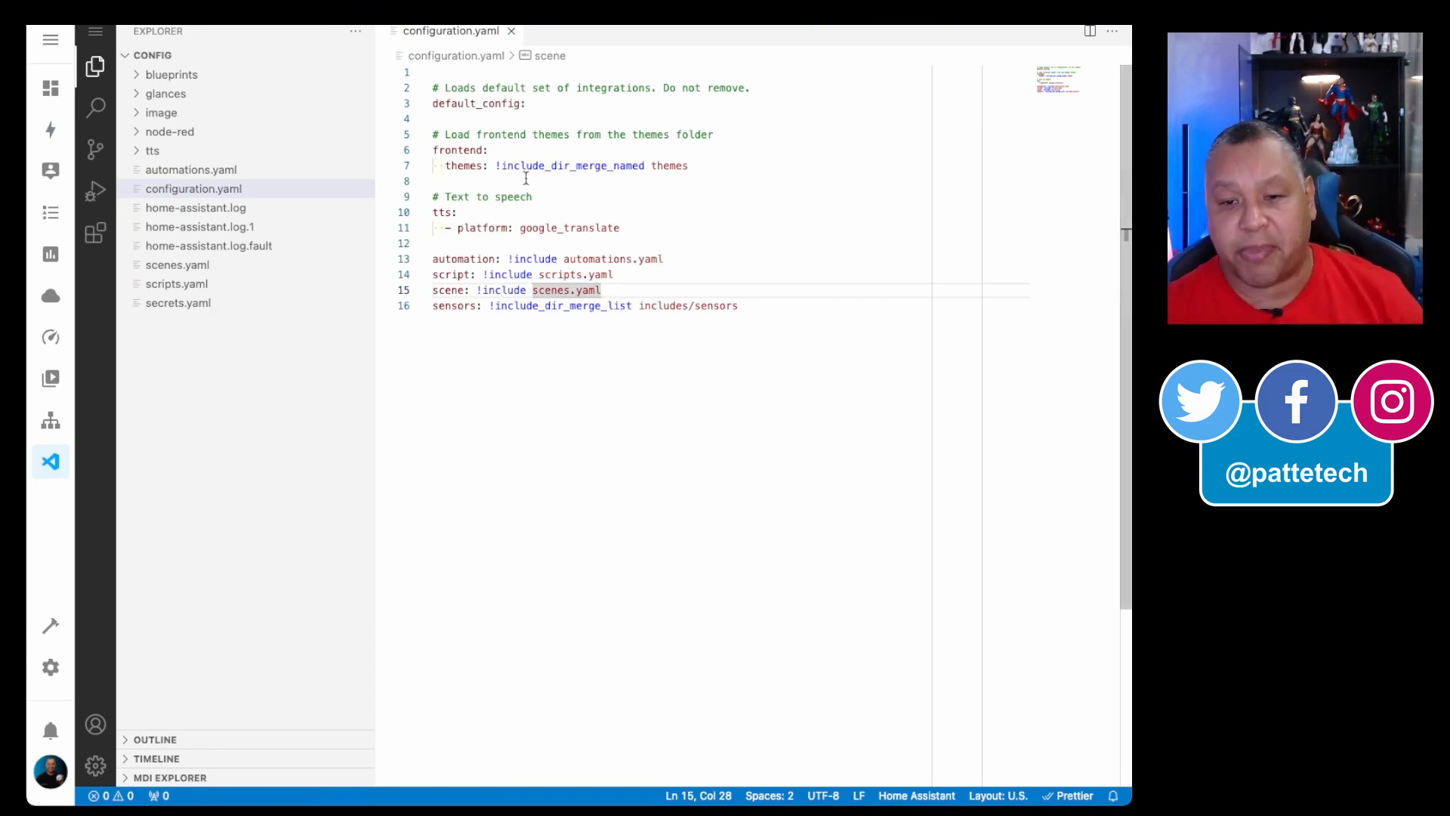
pyautogui.click(460, 306)
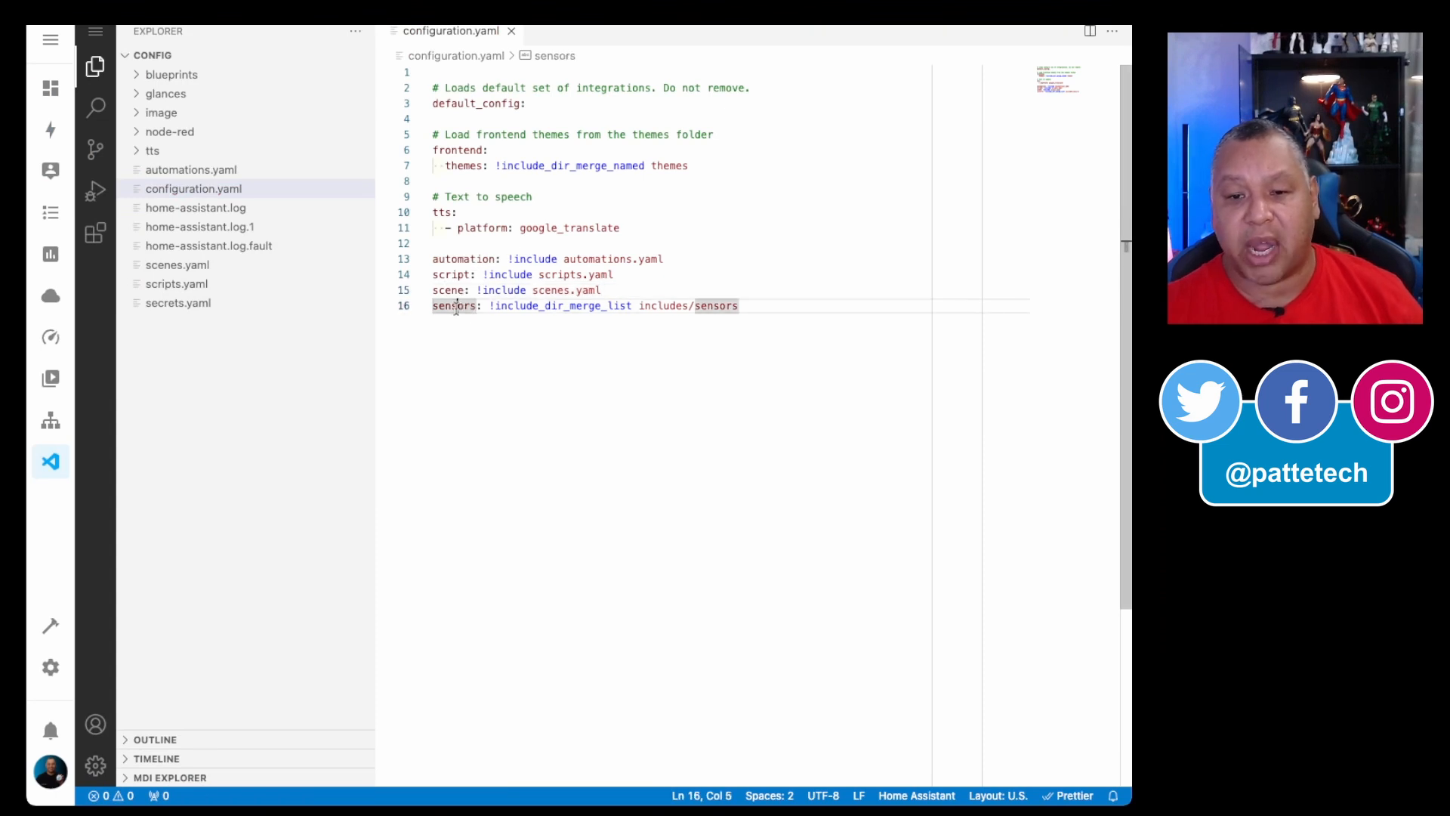
pyautogui.click(506, 305)
pyautogui.moveTo(500, 306); pyautogui.dragTo(603, 305)
pyautogui.click(656, 305)
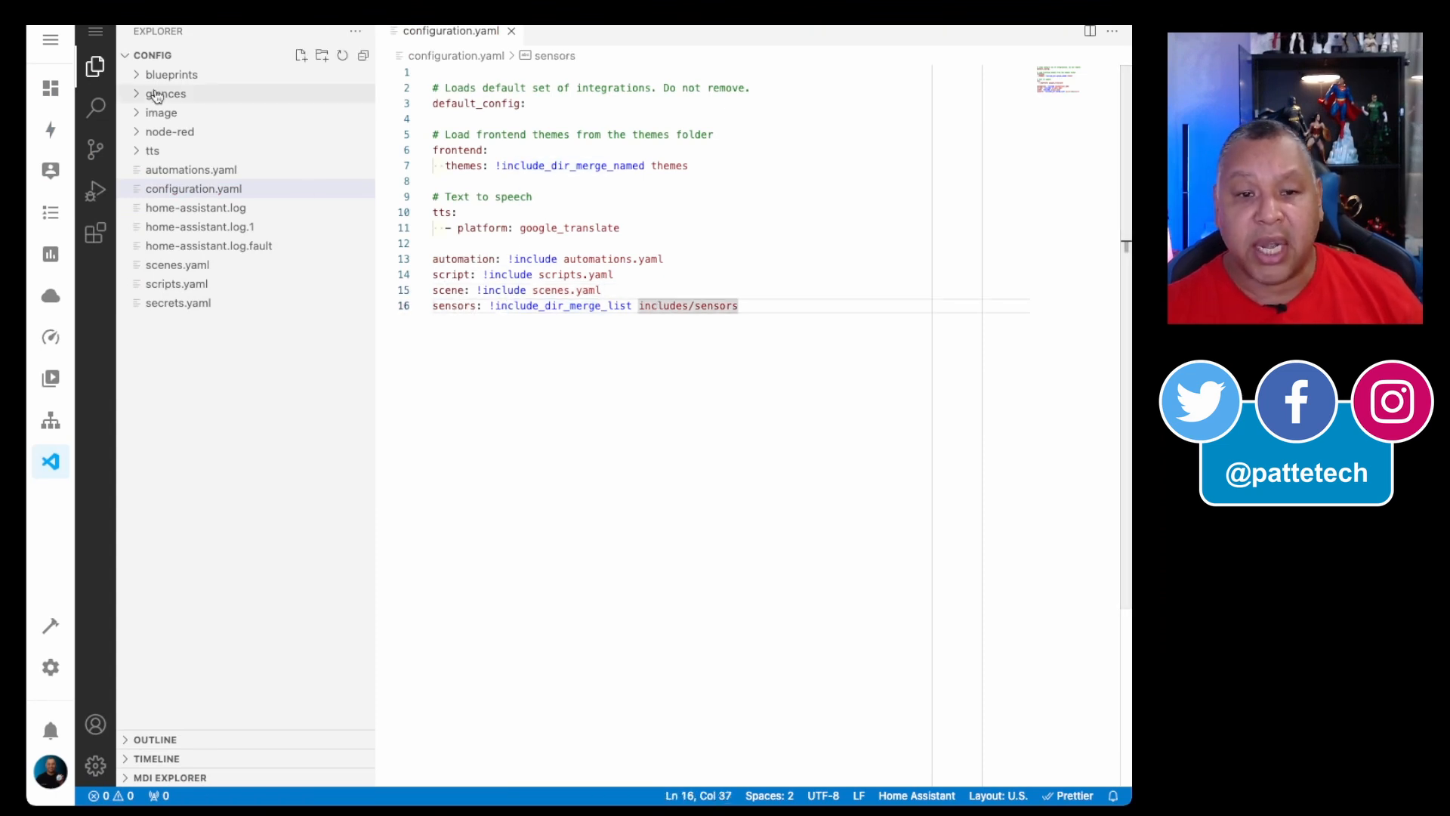
# Step: Create an includes folder with a sensors subfolder in the config tree
pyautogui.click(322, 58)
pyautogui.write('include')
pyautogui.press('Return')
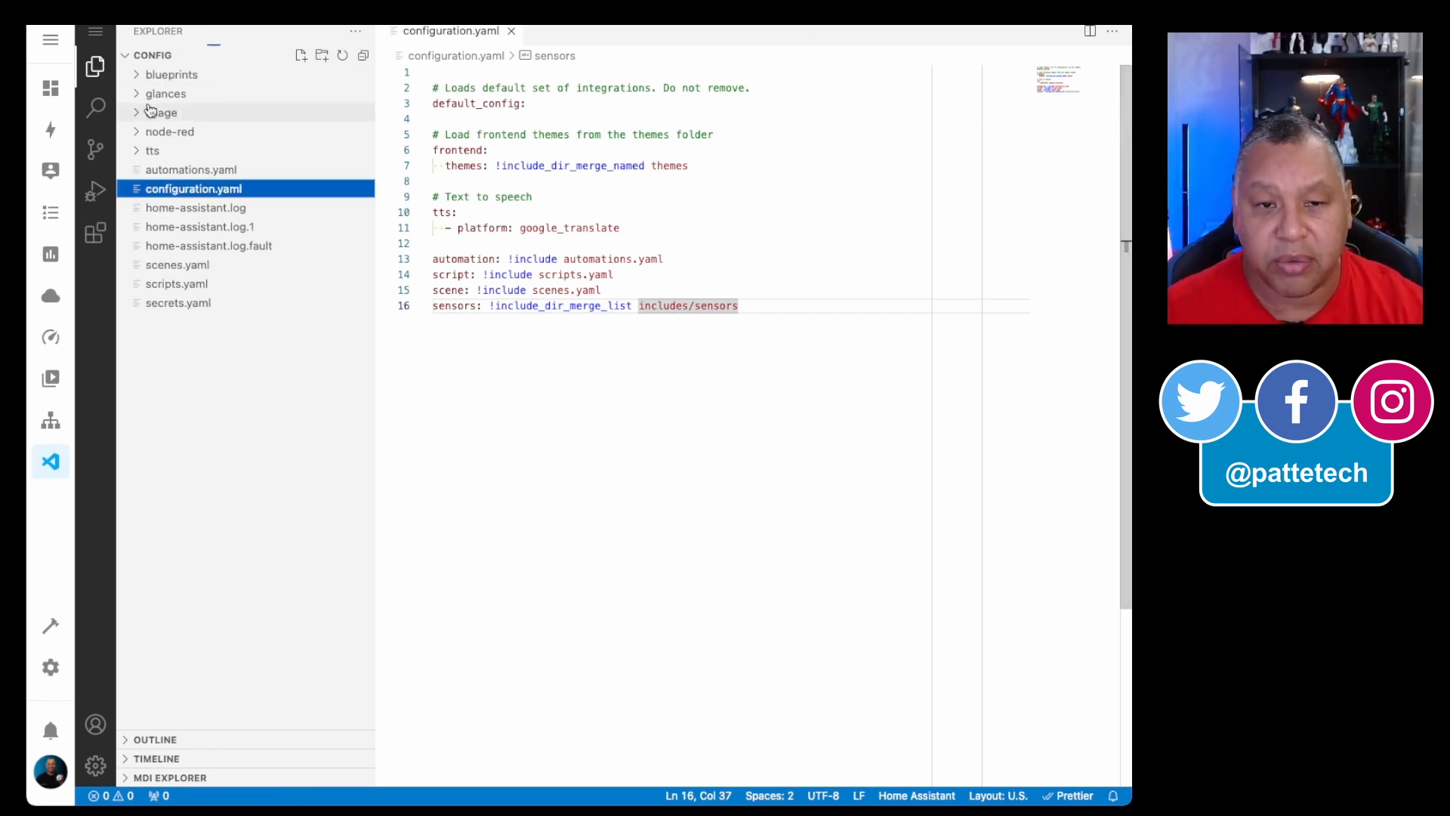
pyautogui.click(323, 57)
pyautogui.write('sensors')
pyautogui.press('Return')
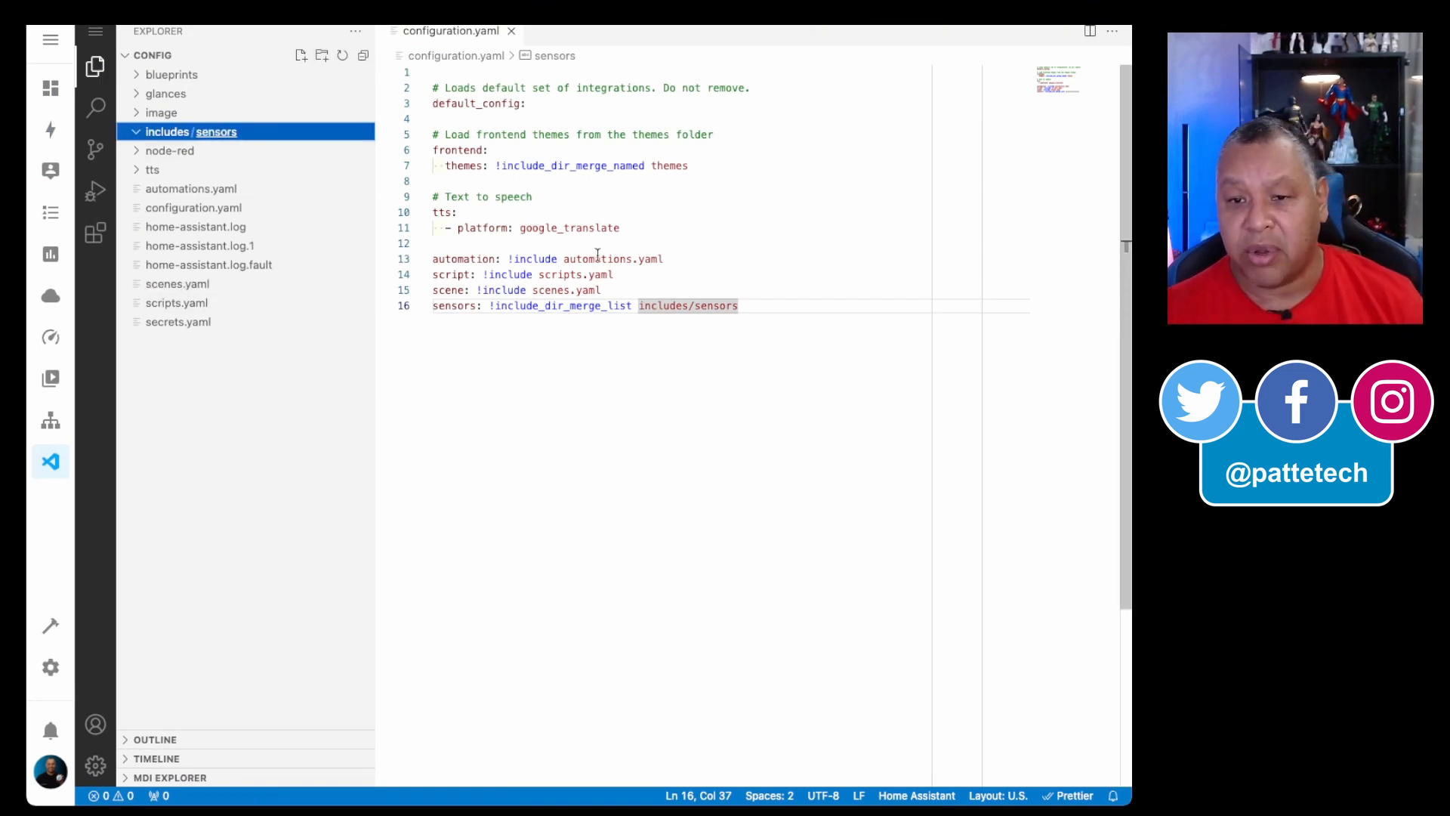
pyautogui.moveTo(640, 260); pyautogui.dragTo(665, 261)
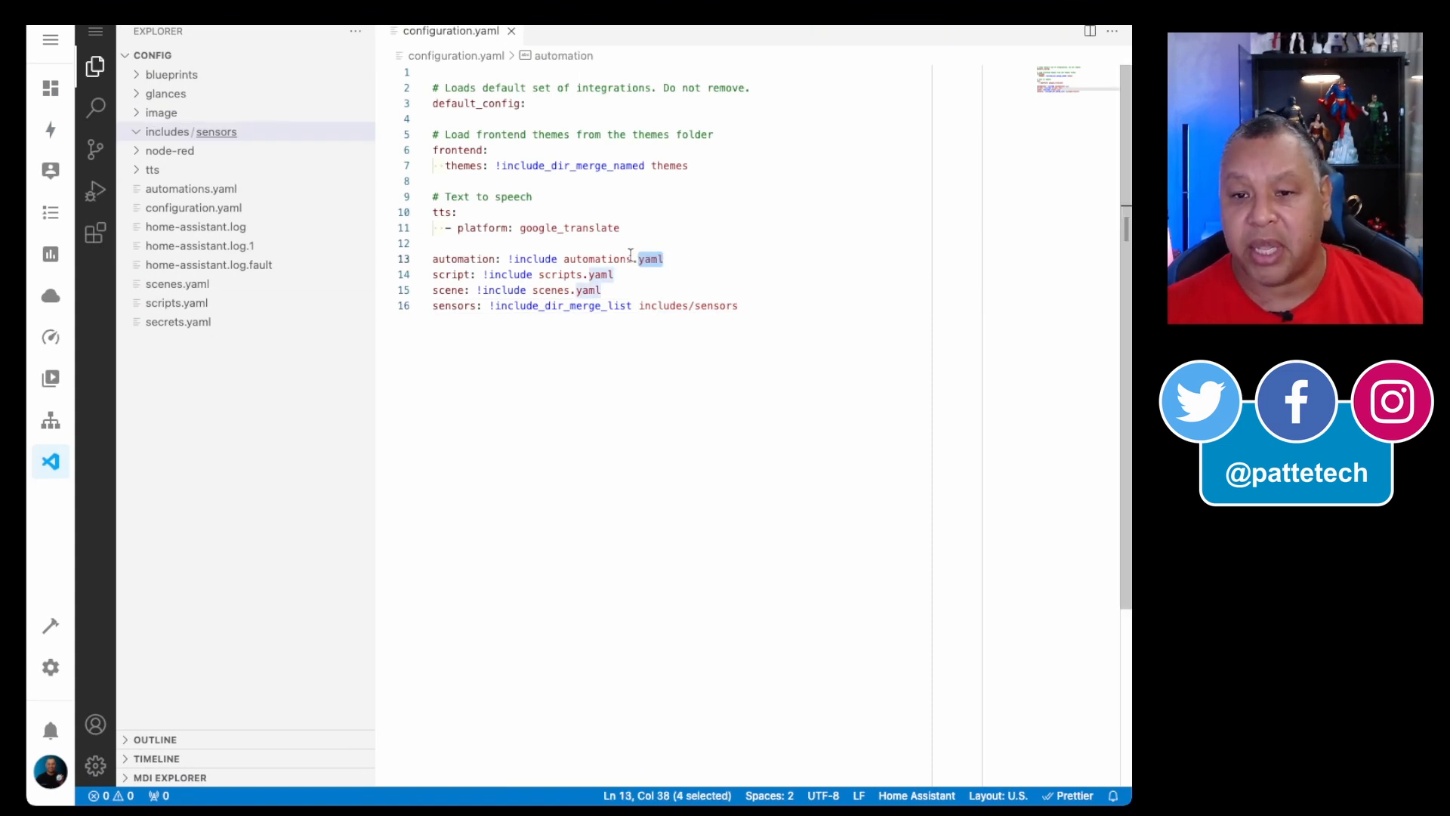
pyautogui.click(530, 302)
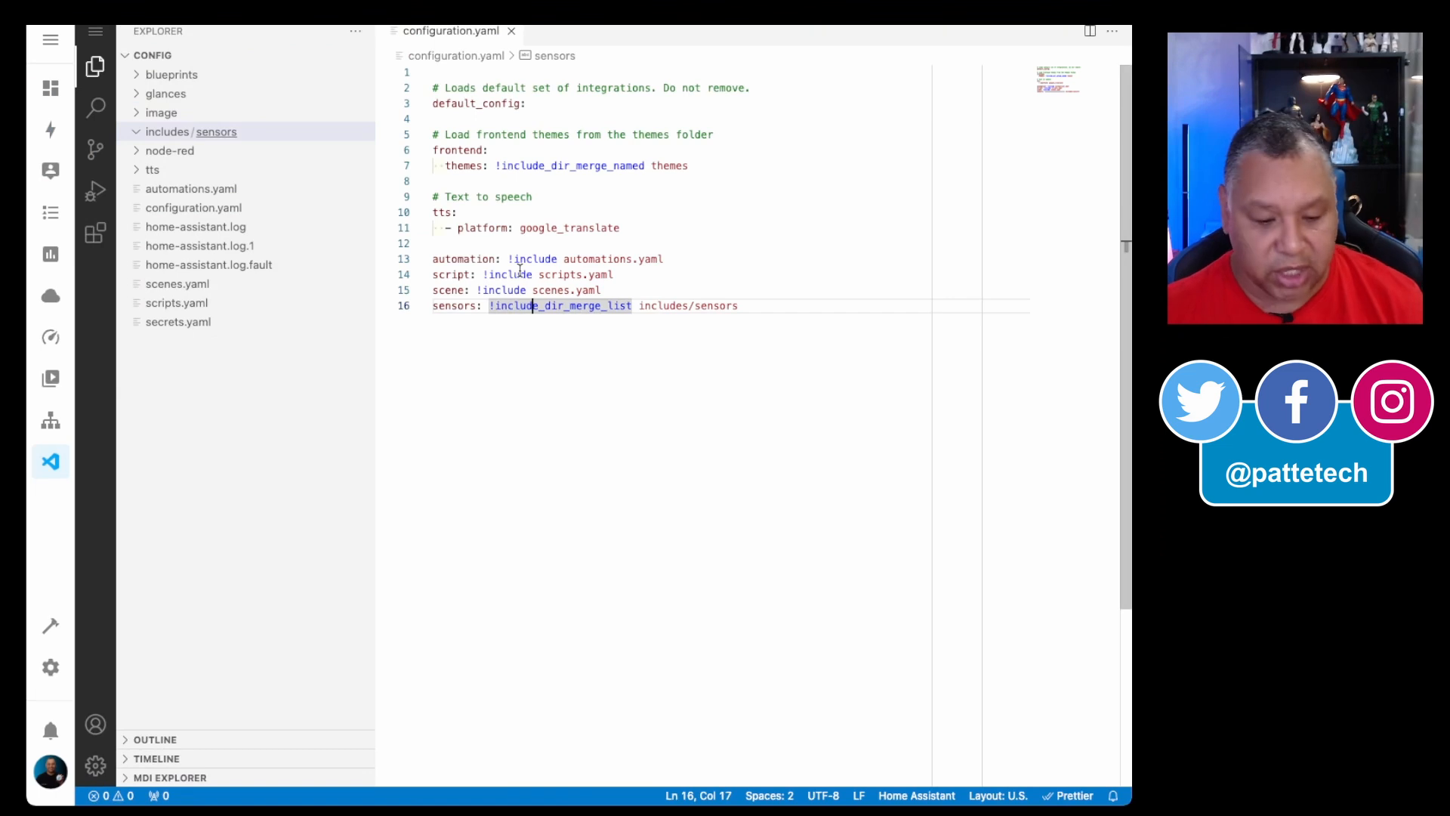
pyautogui.click(51, 626)
# Step: Correct 'sensors' to 'sensor' in configuration.yaml and re-run the configuration check
pyautogui.click(272, 332)
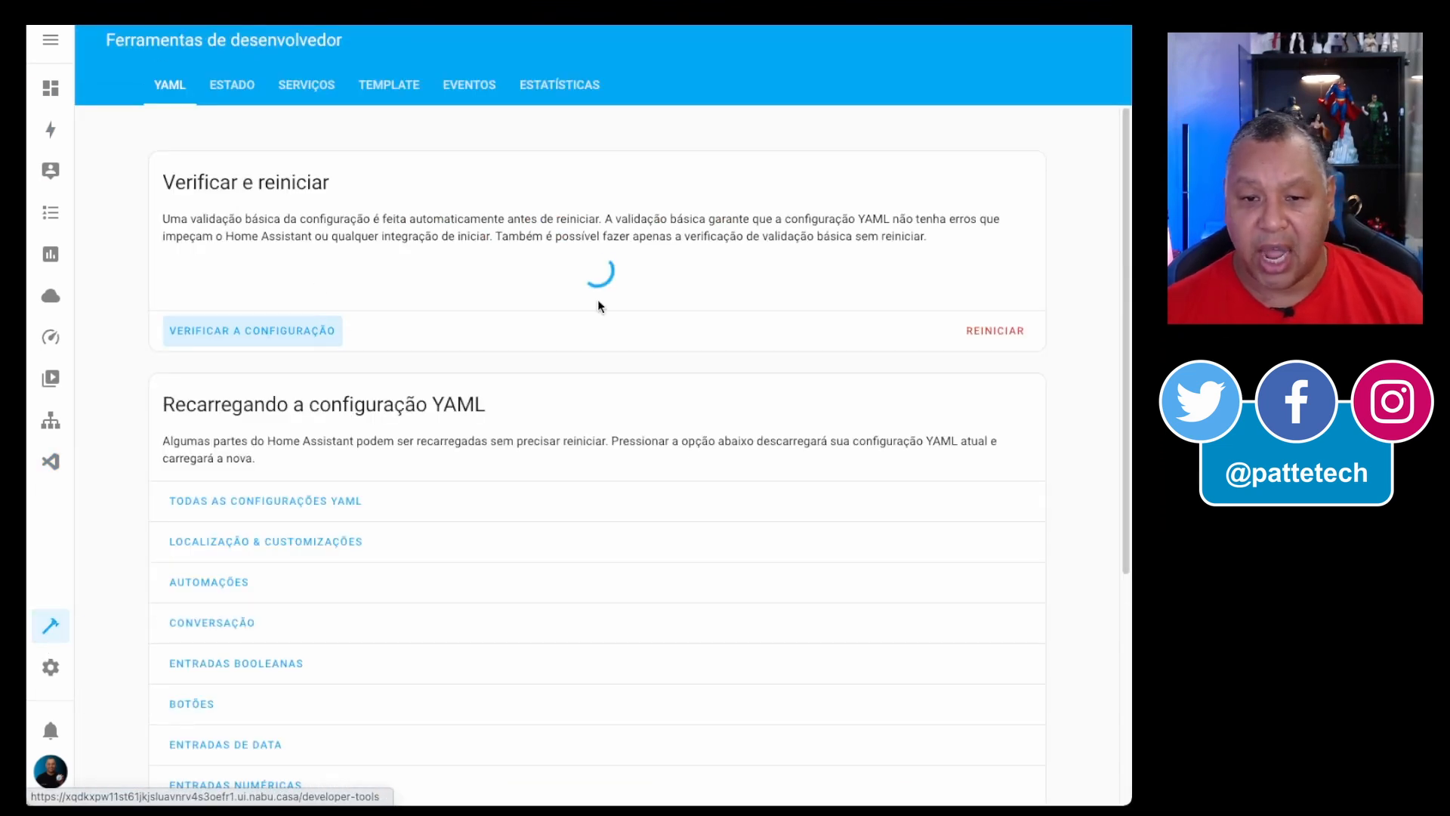
pyautogui.click(50, 461)
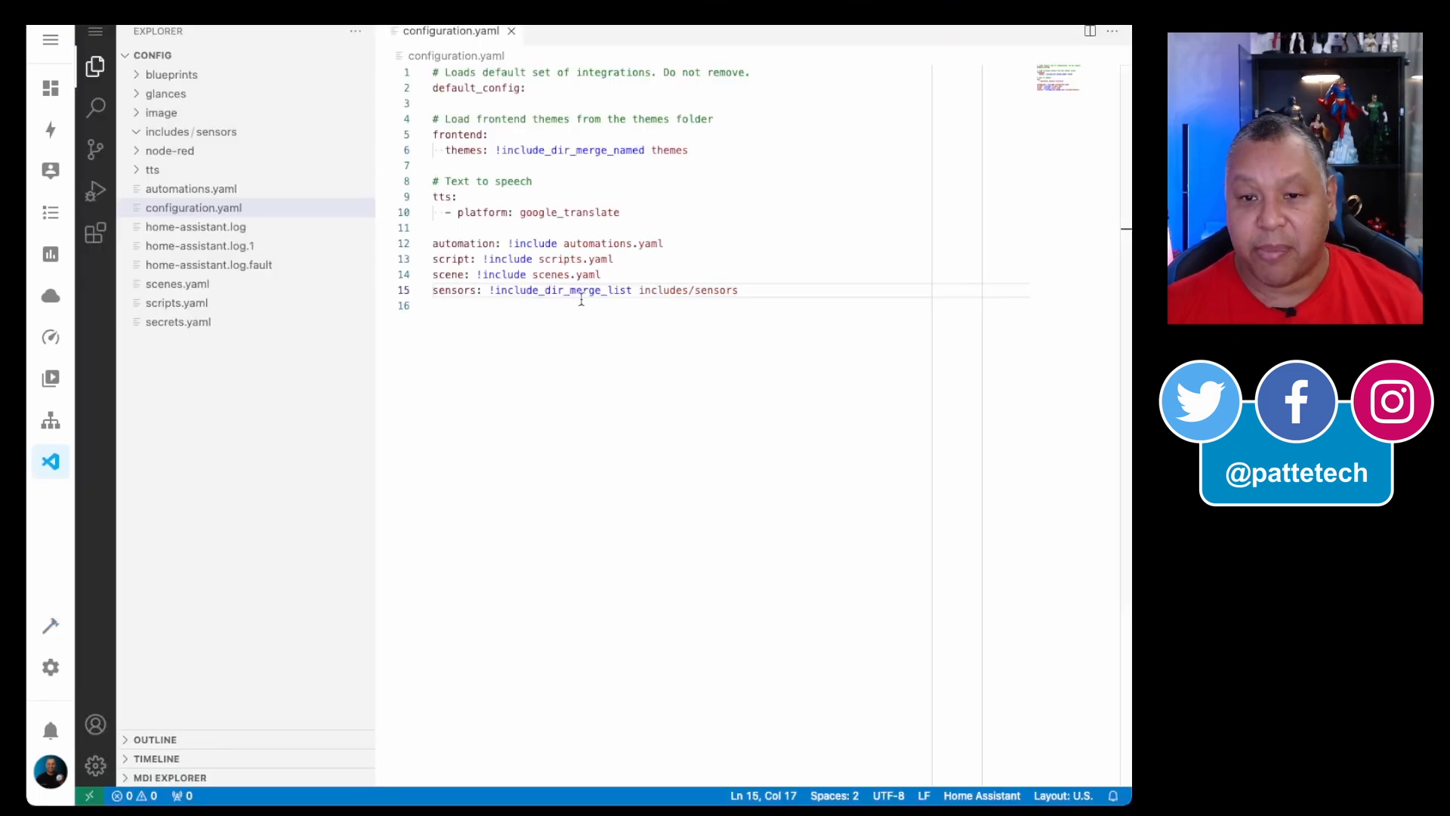
pyautogui.click(477, 292)
pyautogui.press('Delete')
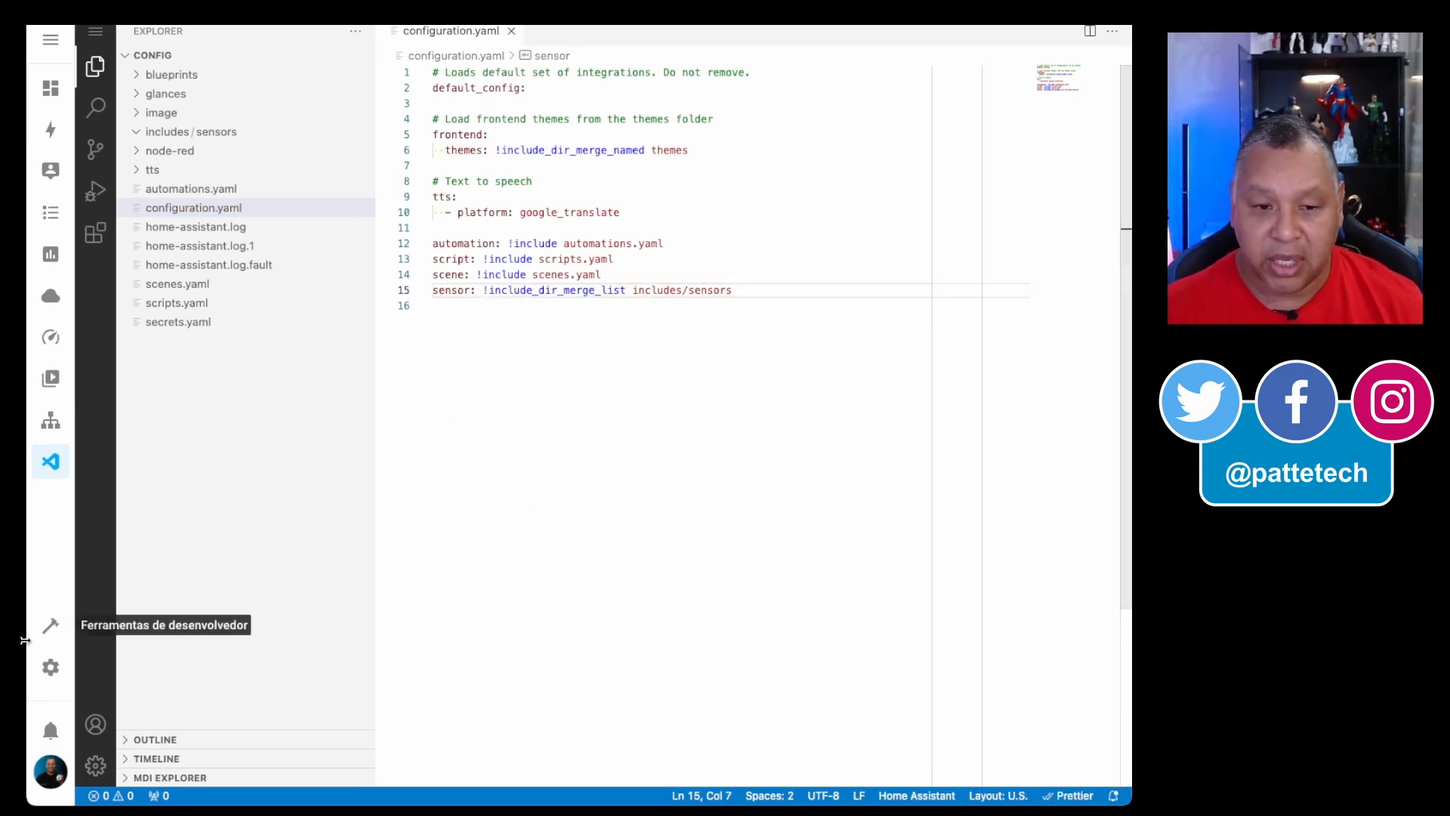
pyautogui.click(51, 625)
pyautogui.click(317, 333)
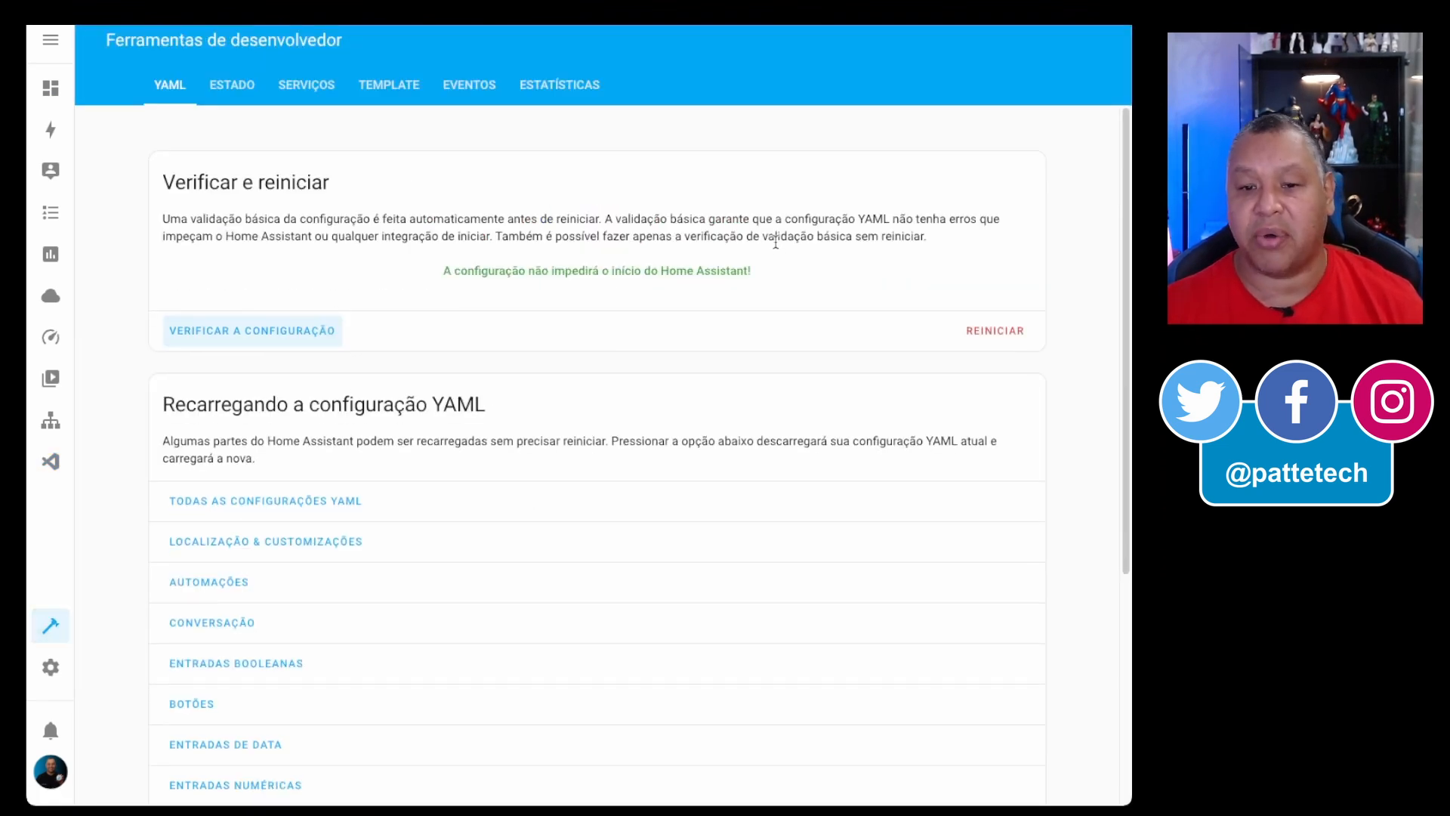
pyautogui.click(50, 667)
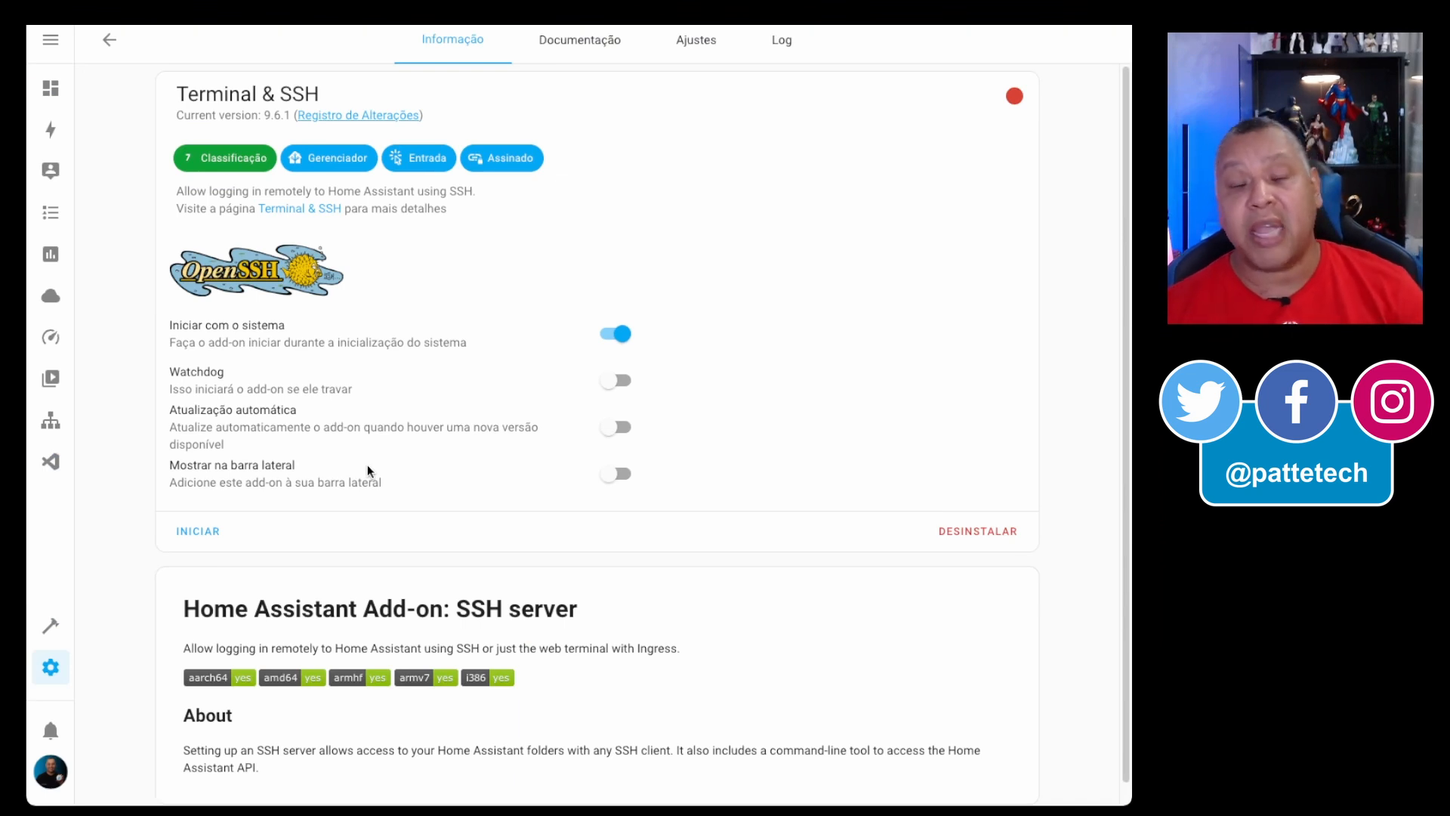
# Step: Show Terminal & SSH in the sidebar, start it, refresh its log, and open the Terminal panel
pyautogui.click(628, 479)
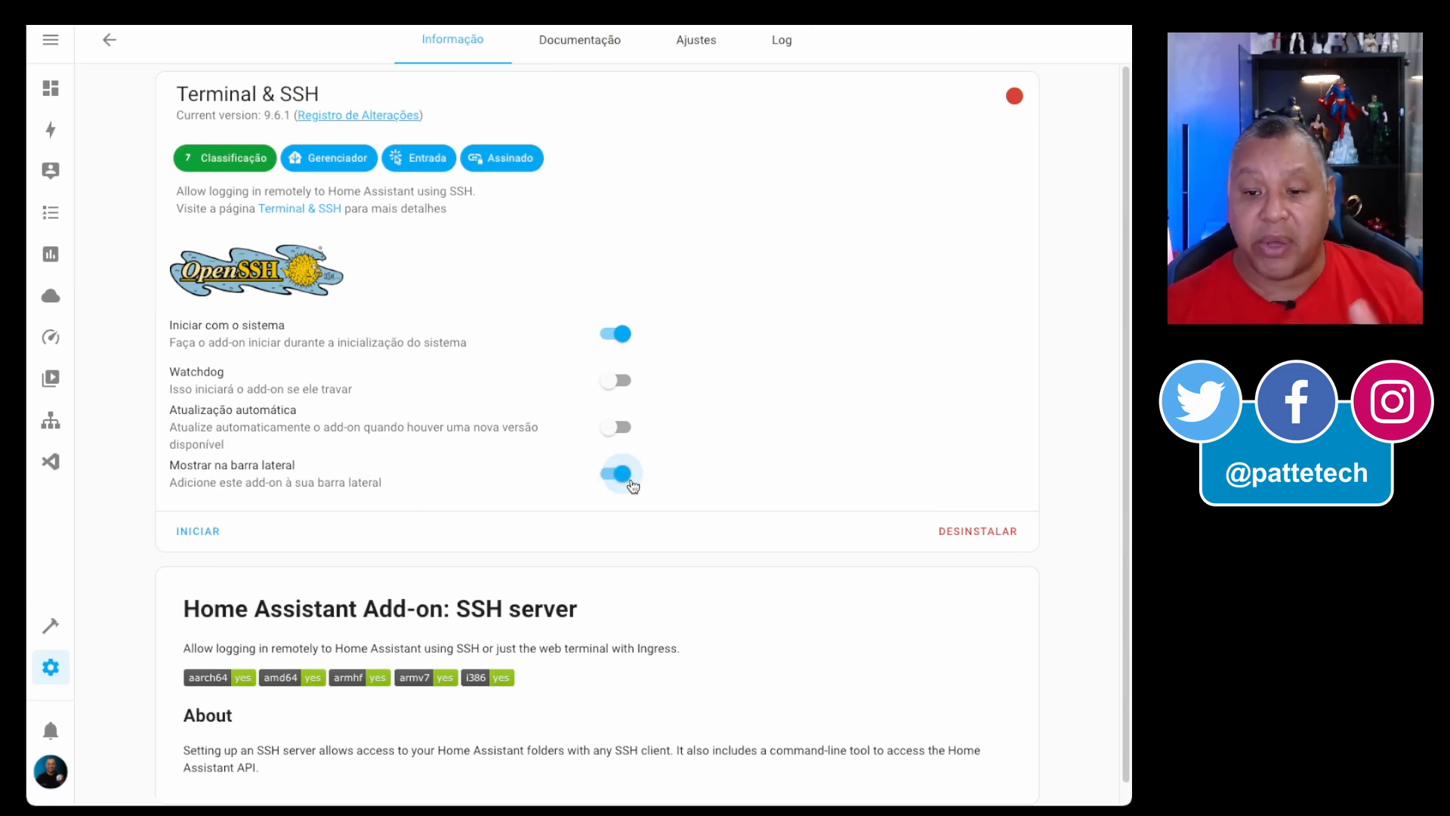
pyautogui.click(182, 547)
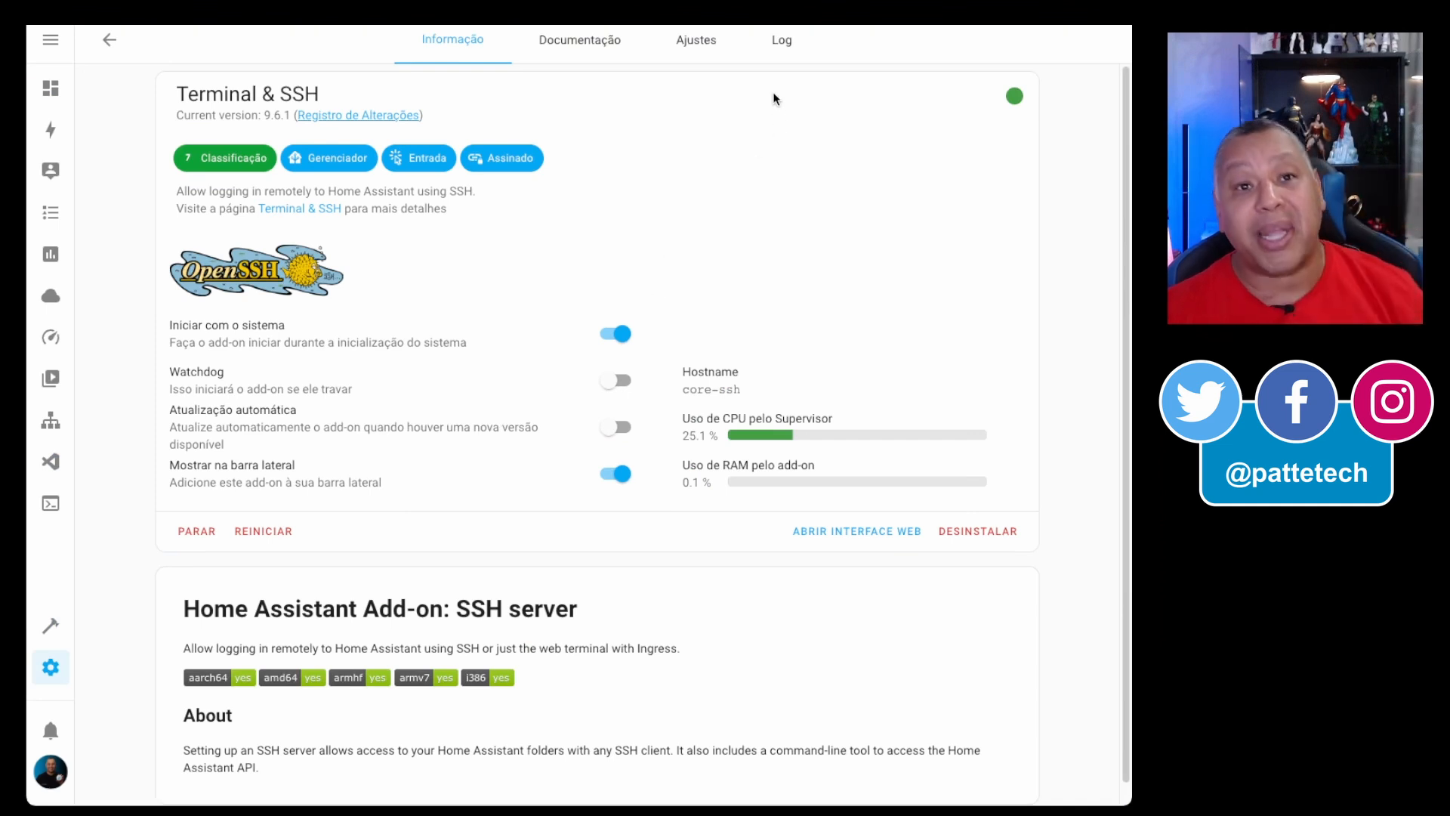
pyautogui.click(783, 47)
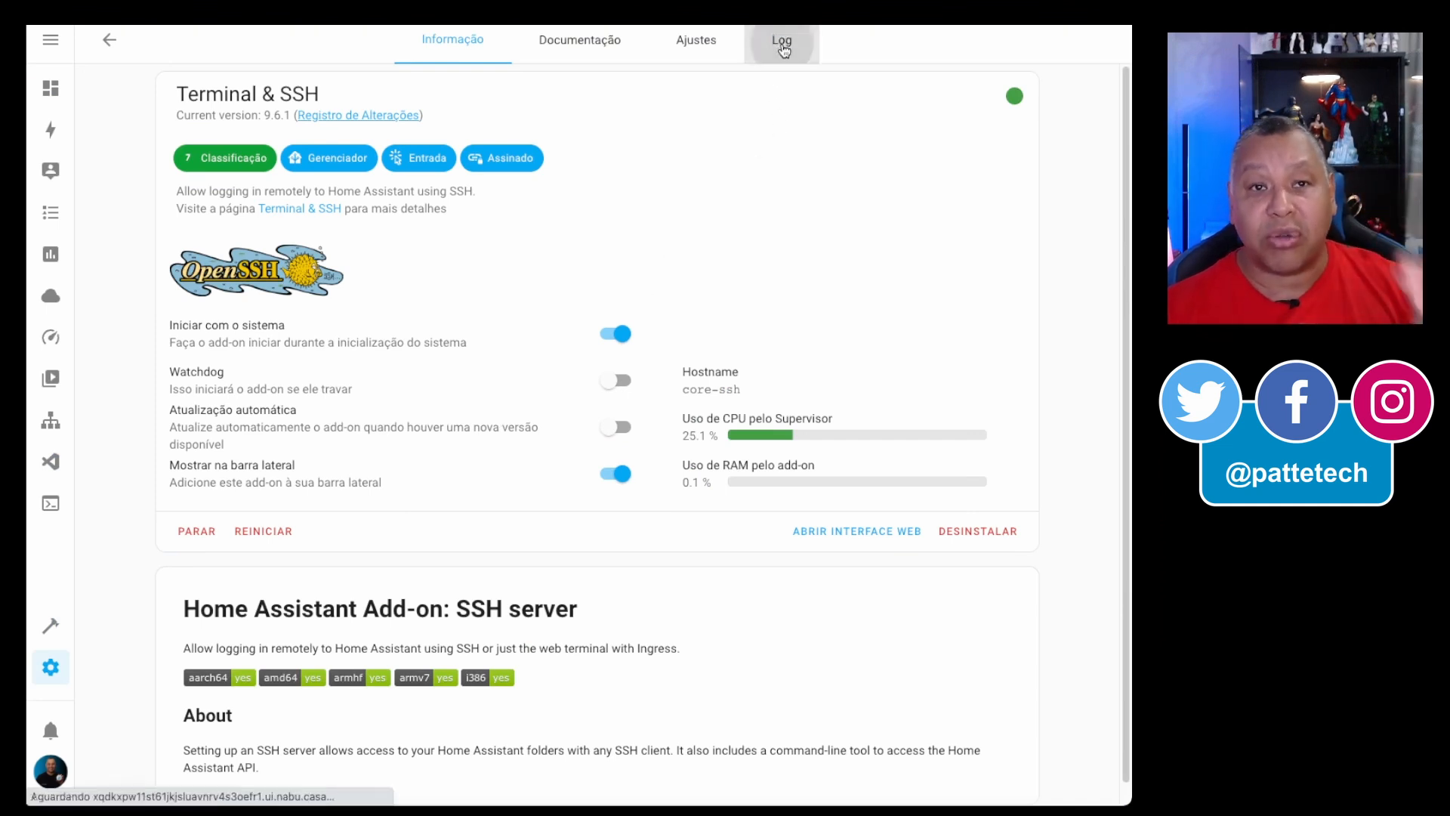
pyautogui.scroll(-2, 319, 401)
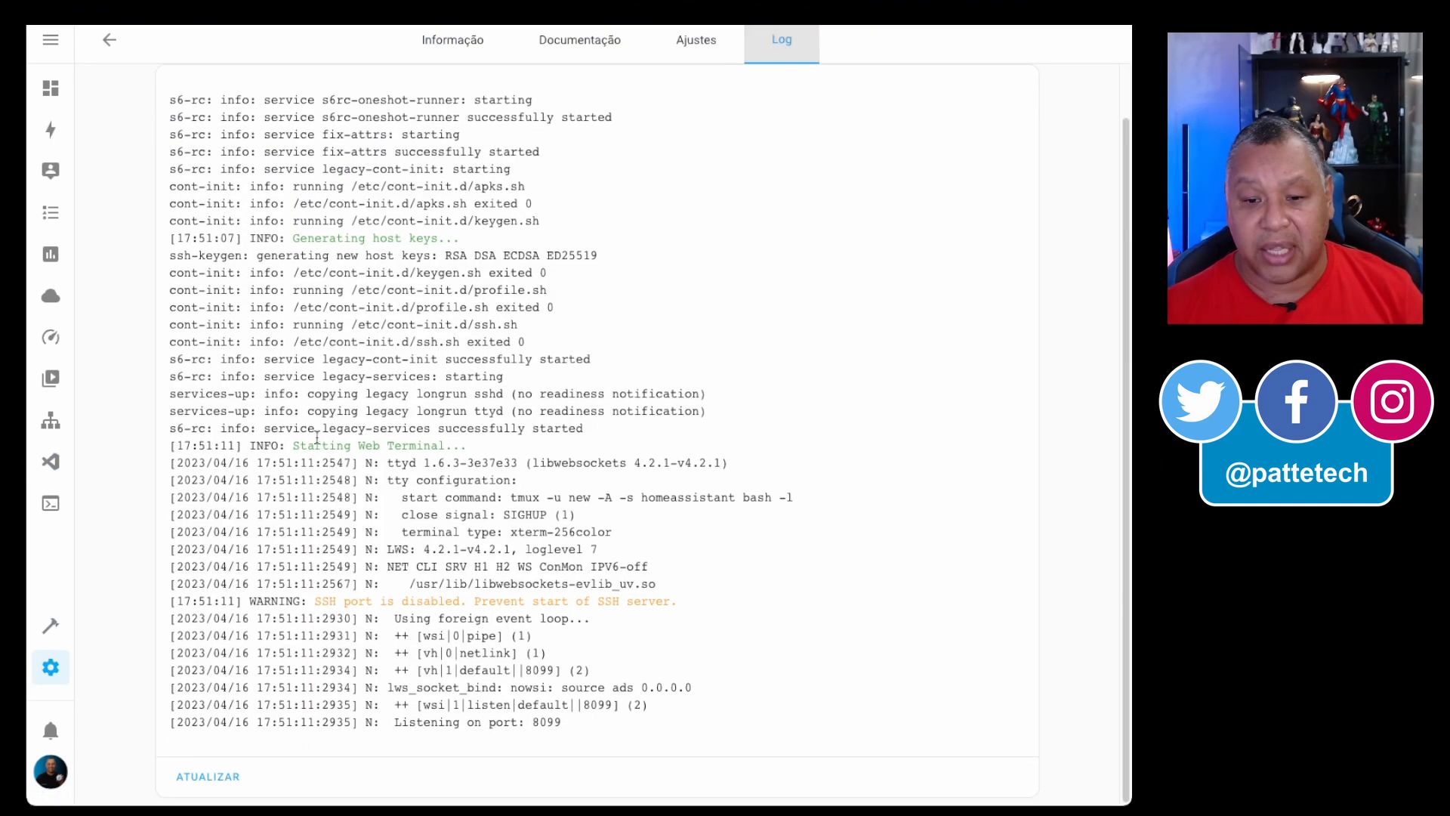
pyautogui.click(196, 790)
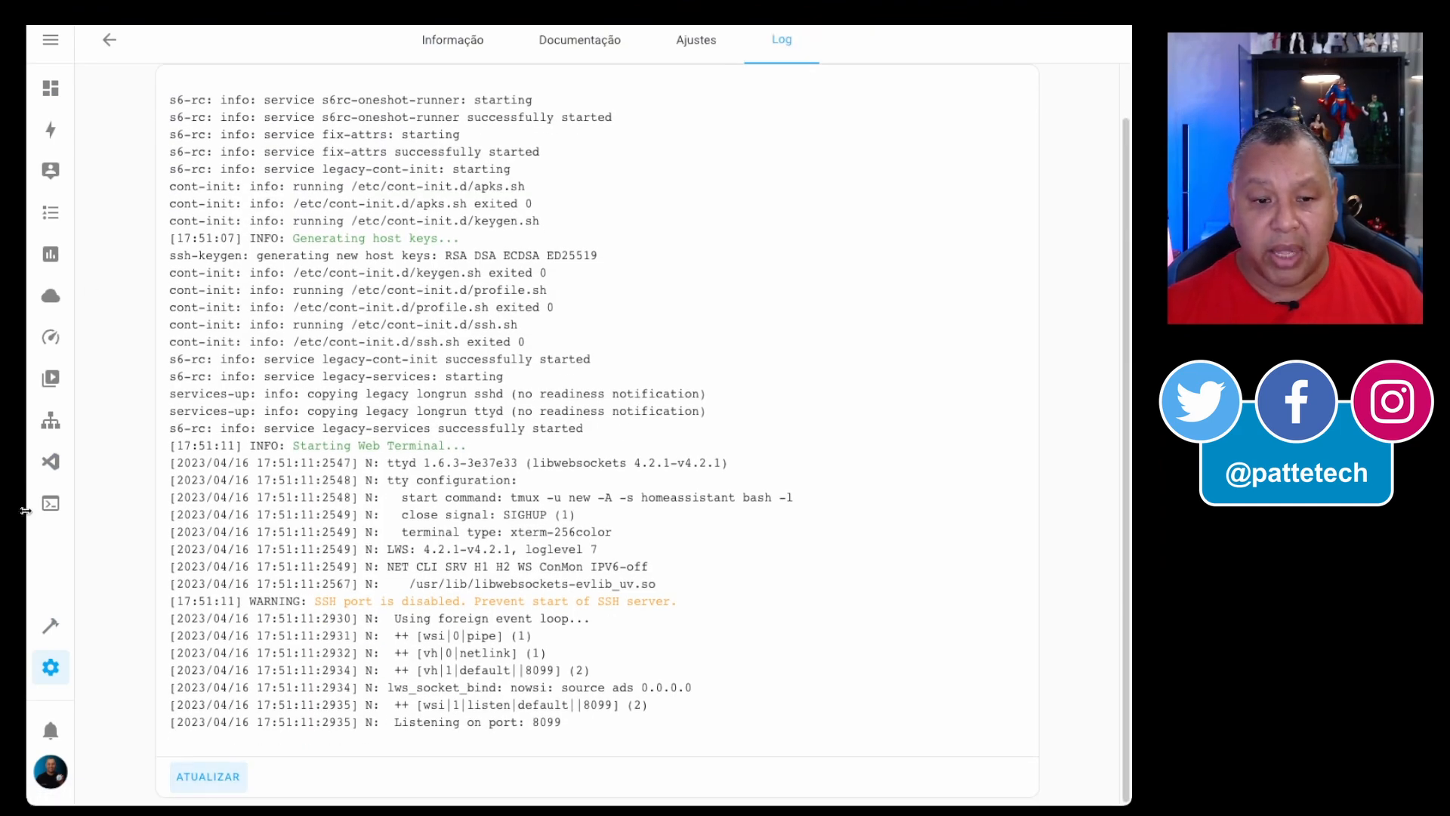
pyautogui.click(51, 503)
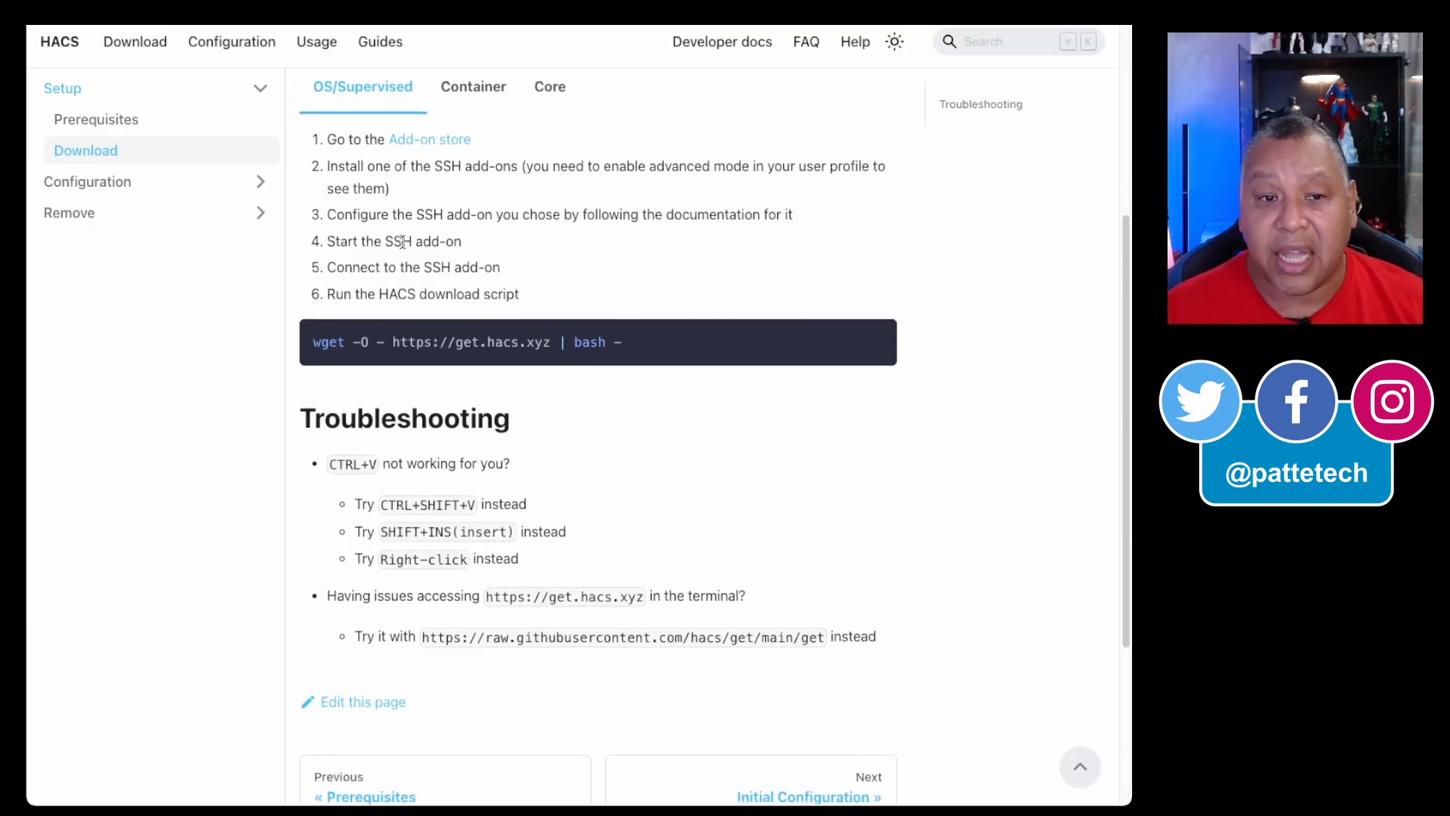
# Step: Copy the HACS wget download script from Setup > Download and run it in the Terminal add-on
pyautogui.click(136, 42)
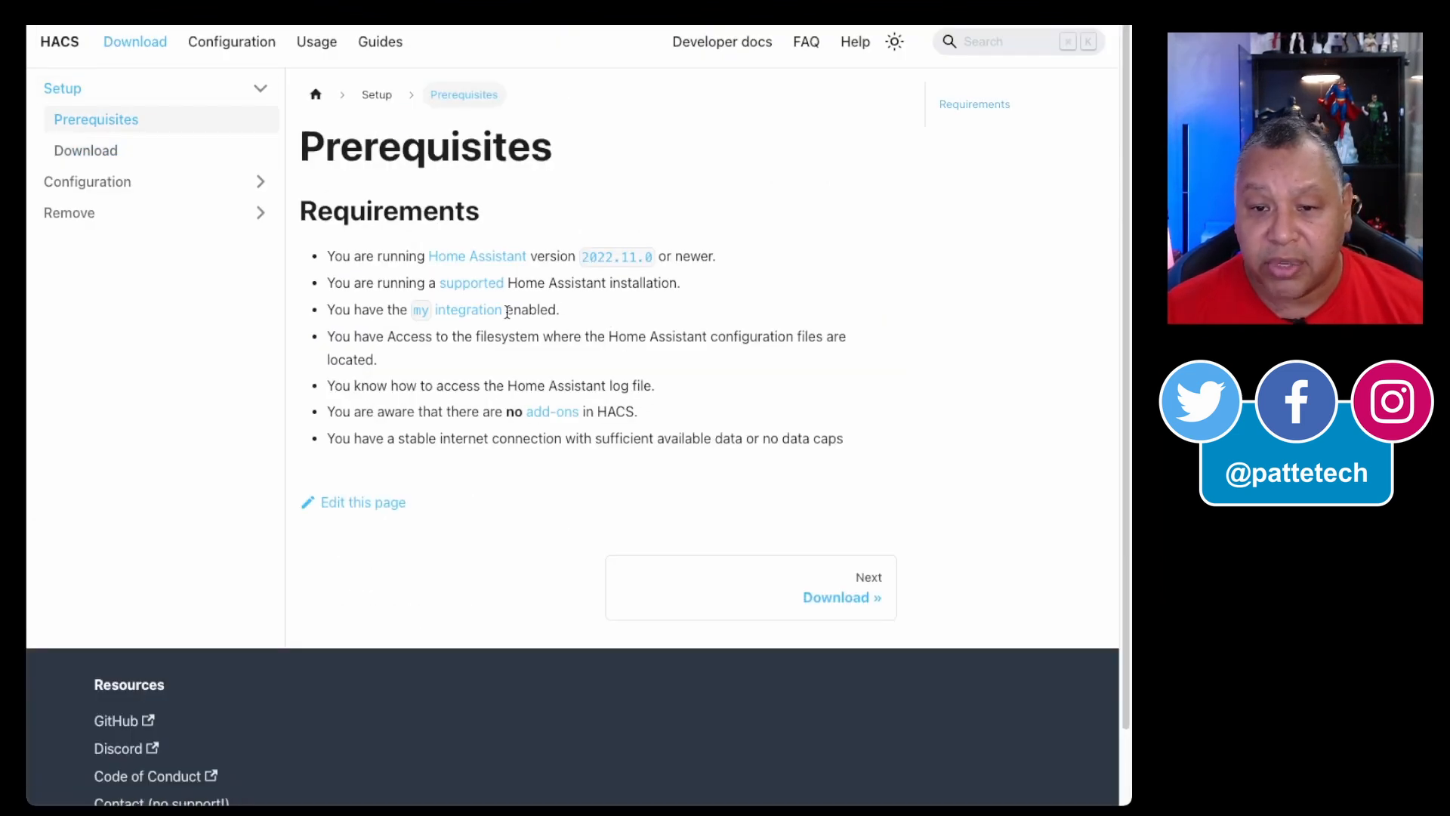
pyautogui.click(855, 598)
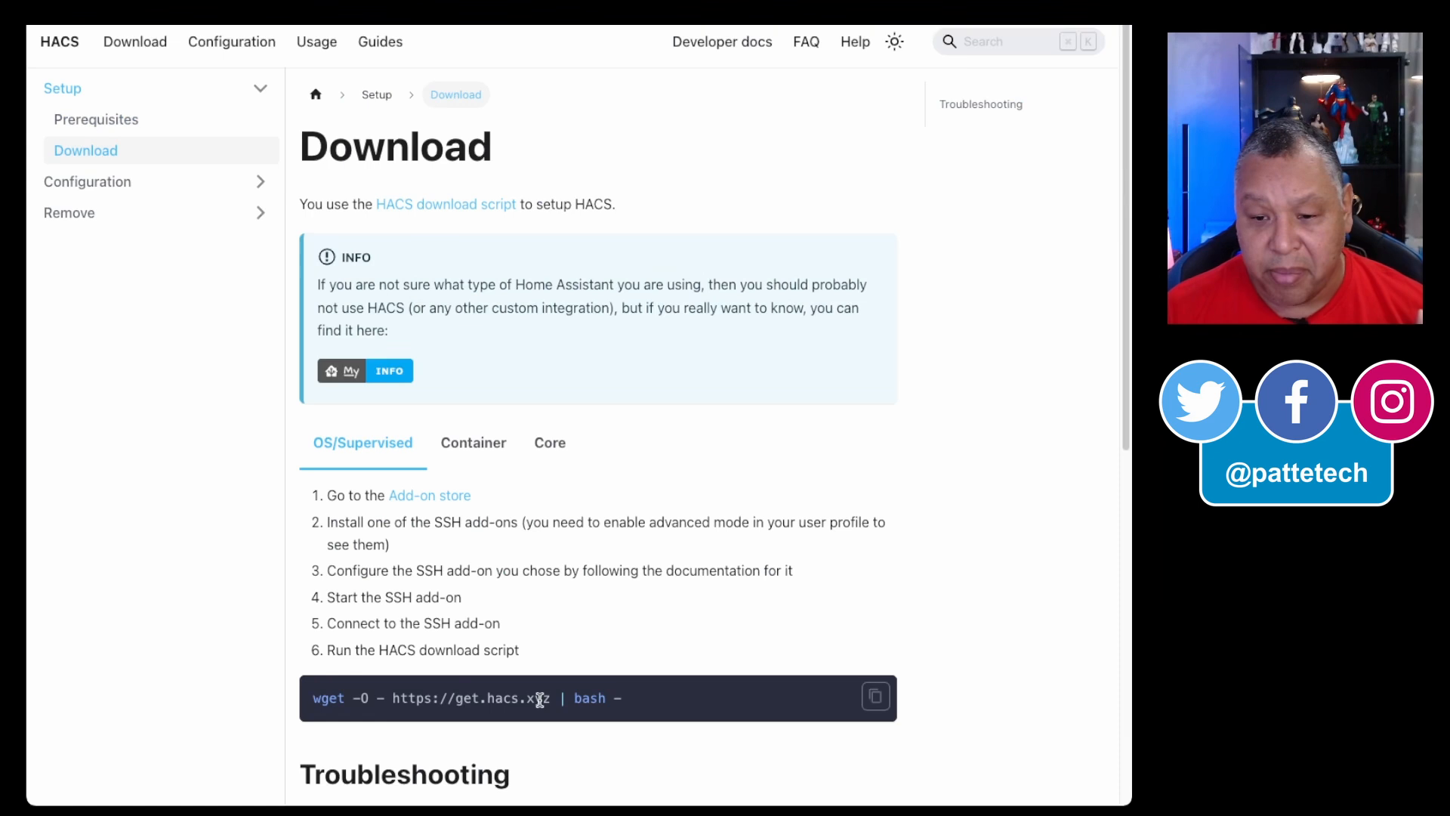
pyautogui.click(880, 701)
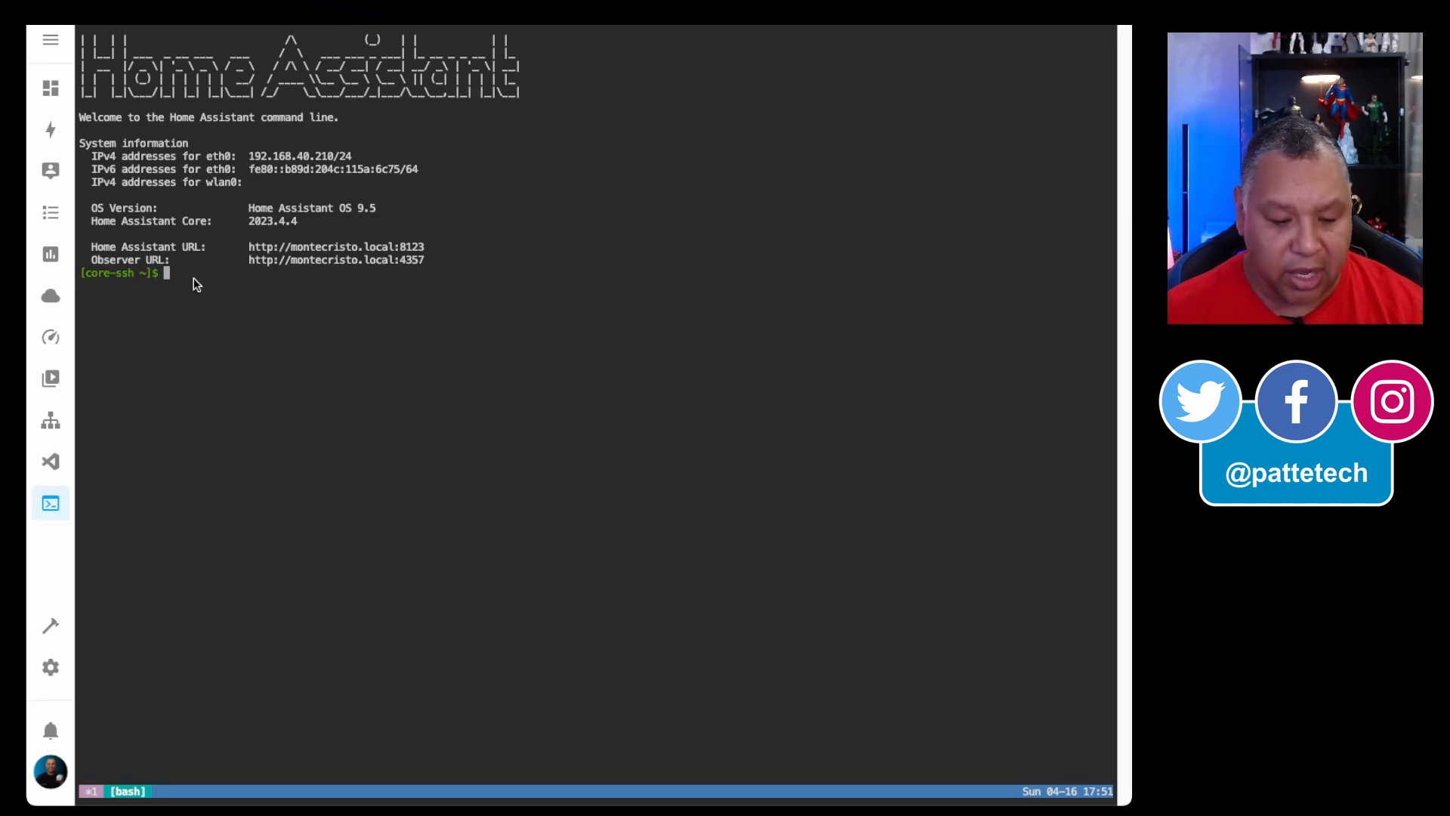
pyautogui.hotkey('ctrl', 'v')
pyautogui.press('Return')
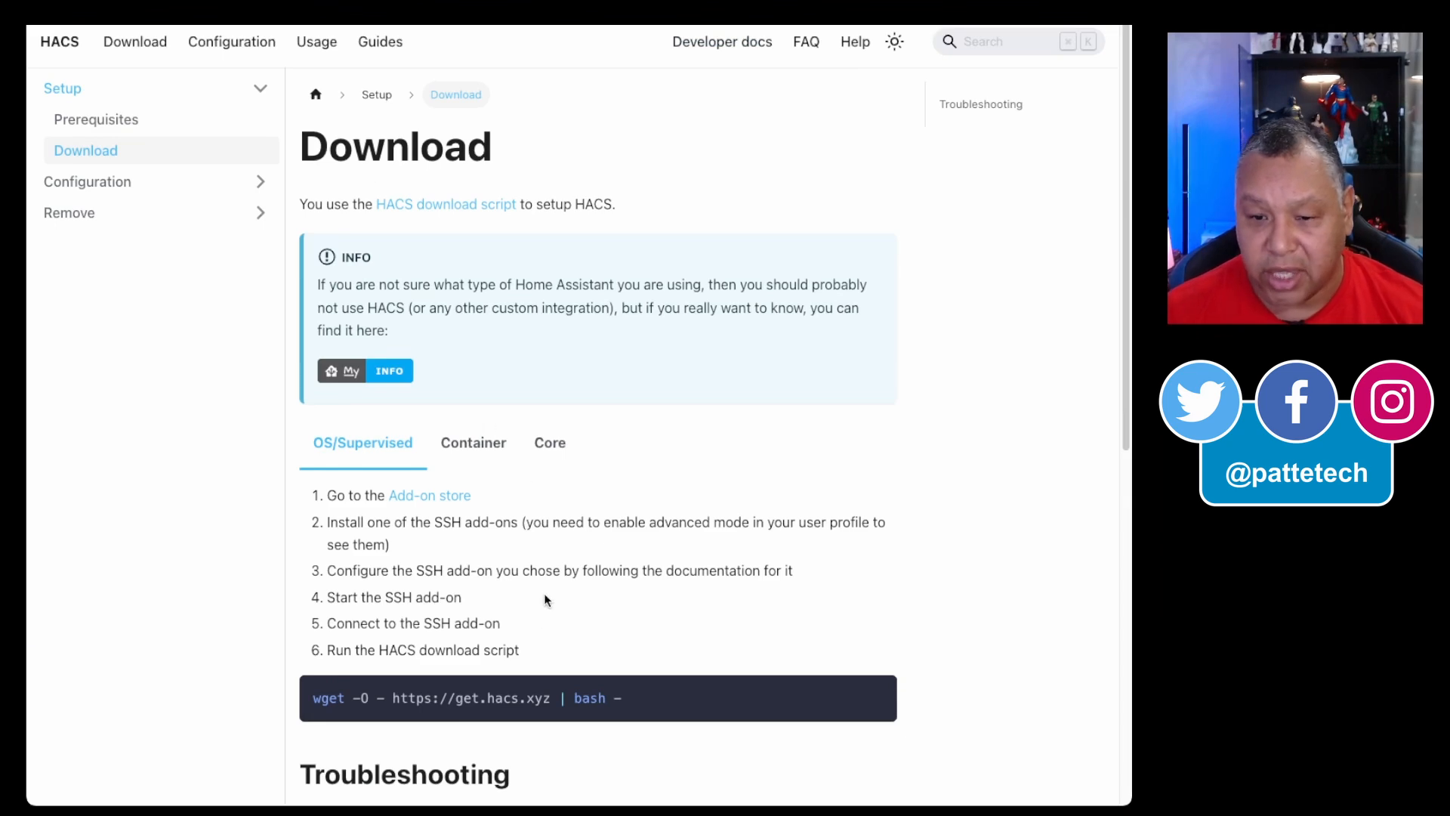
pyautogui.scroll(-8, 547, 600)
# Step: Read the HACS Initial Configuration guide, then go to Home Assistant's Settings
pyautogui.click(803, 519)
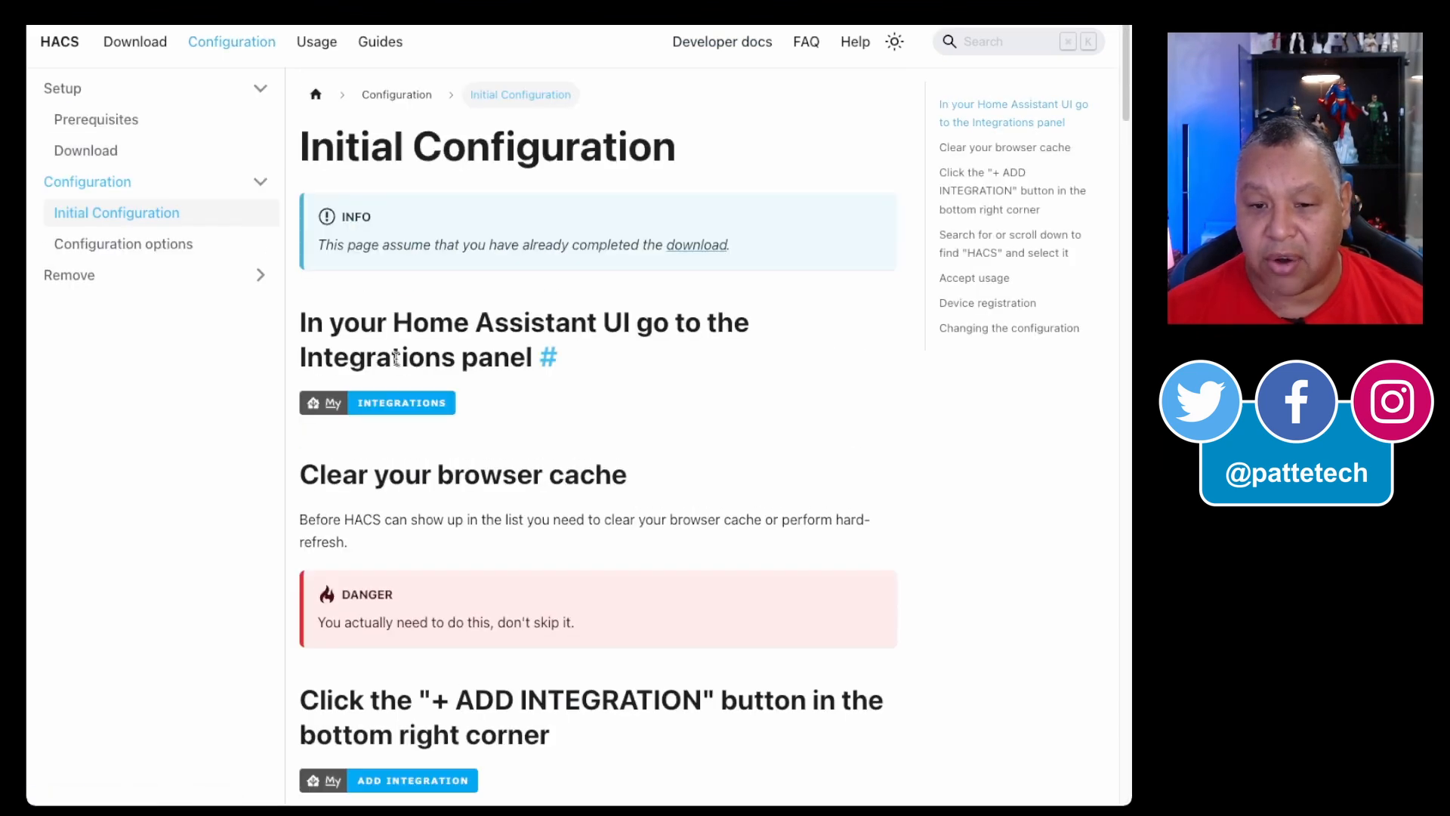
pyautogui.moveTo(320, 476); pyautogui.dragTo(640, 477)
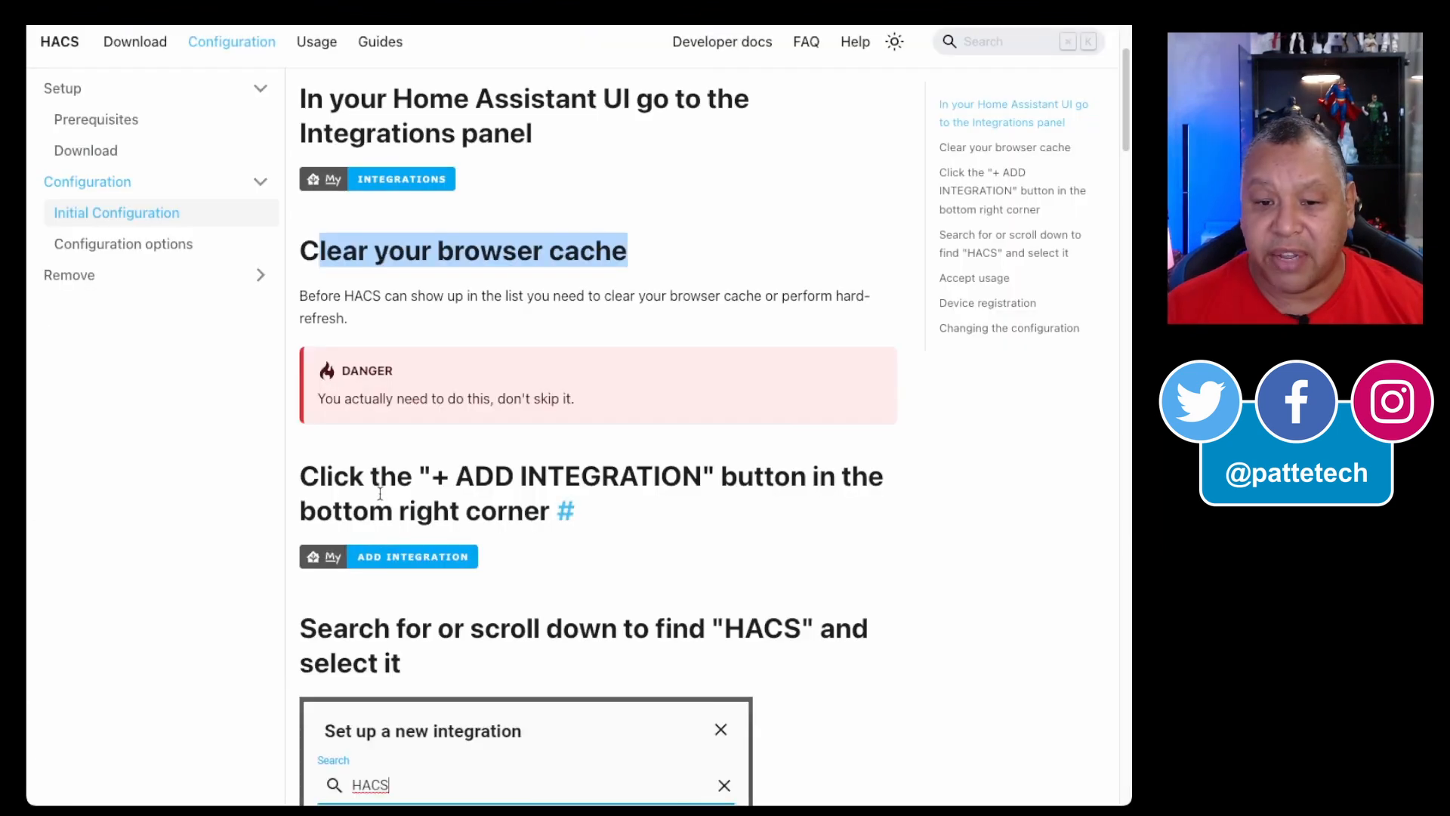
pyautogui.moveTo(398, 476); pyautogui.dragTo(547, 478)
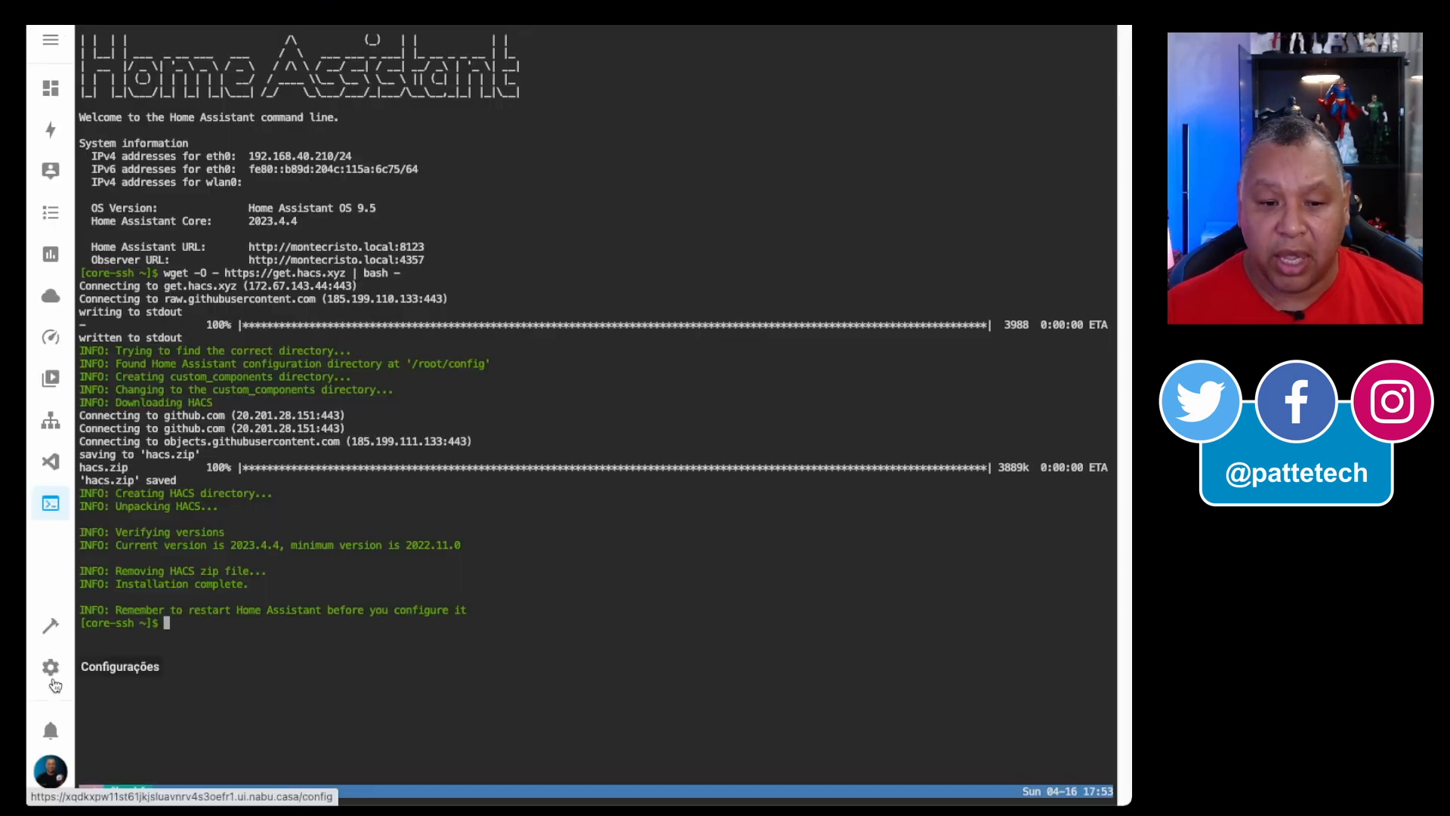
pyautogui.click(49, 667)
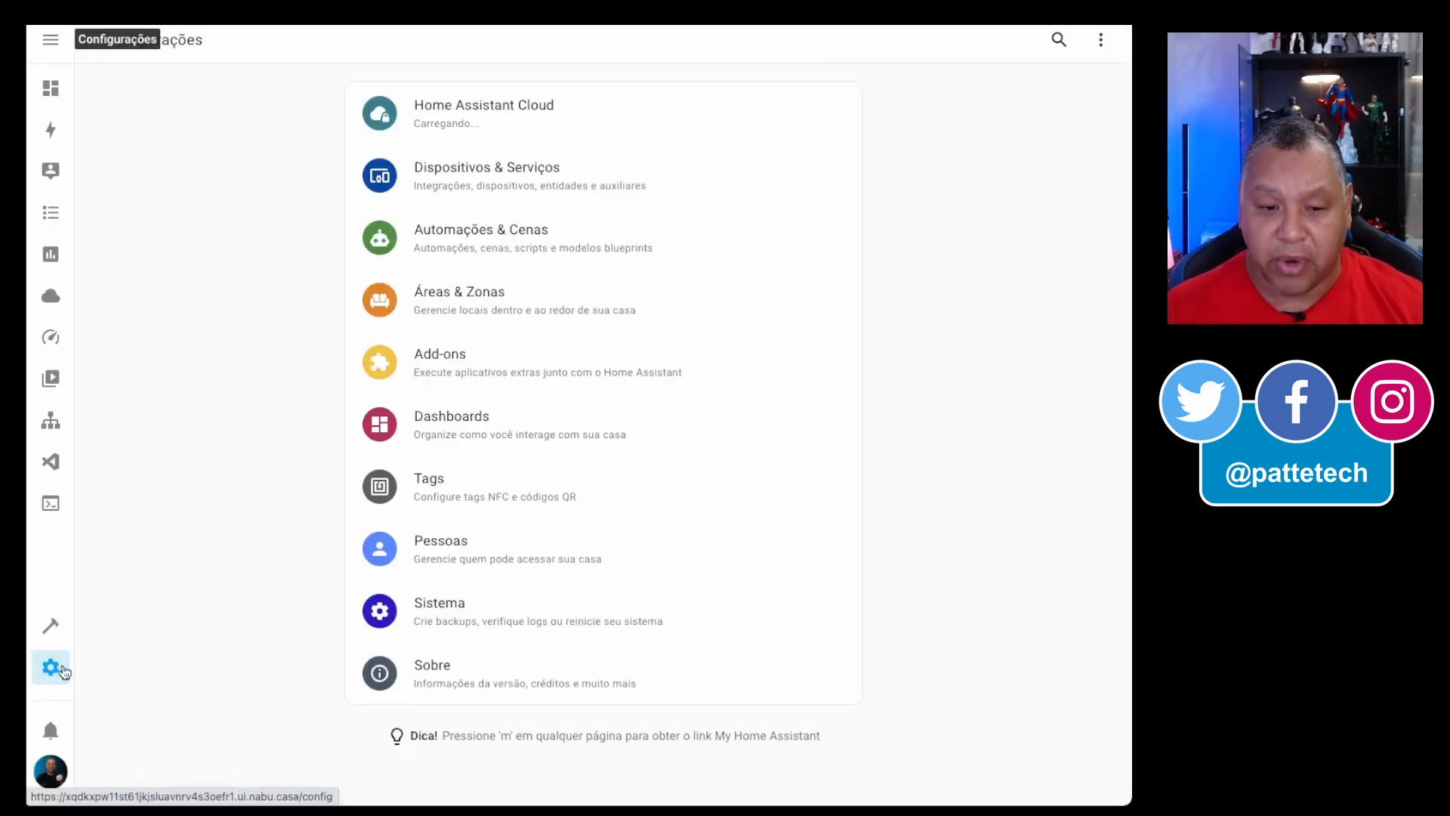
# Step: Add the HACS integration from Devices & Services, accepting all four usage acknowledgements
pyautogui.click(576, 170)
pyautogui.click(1007, 770)
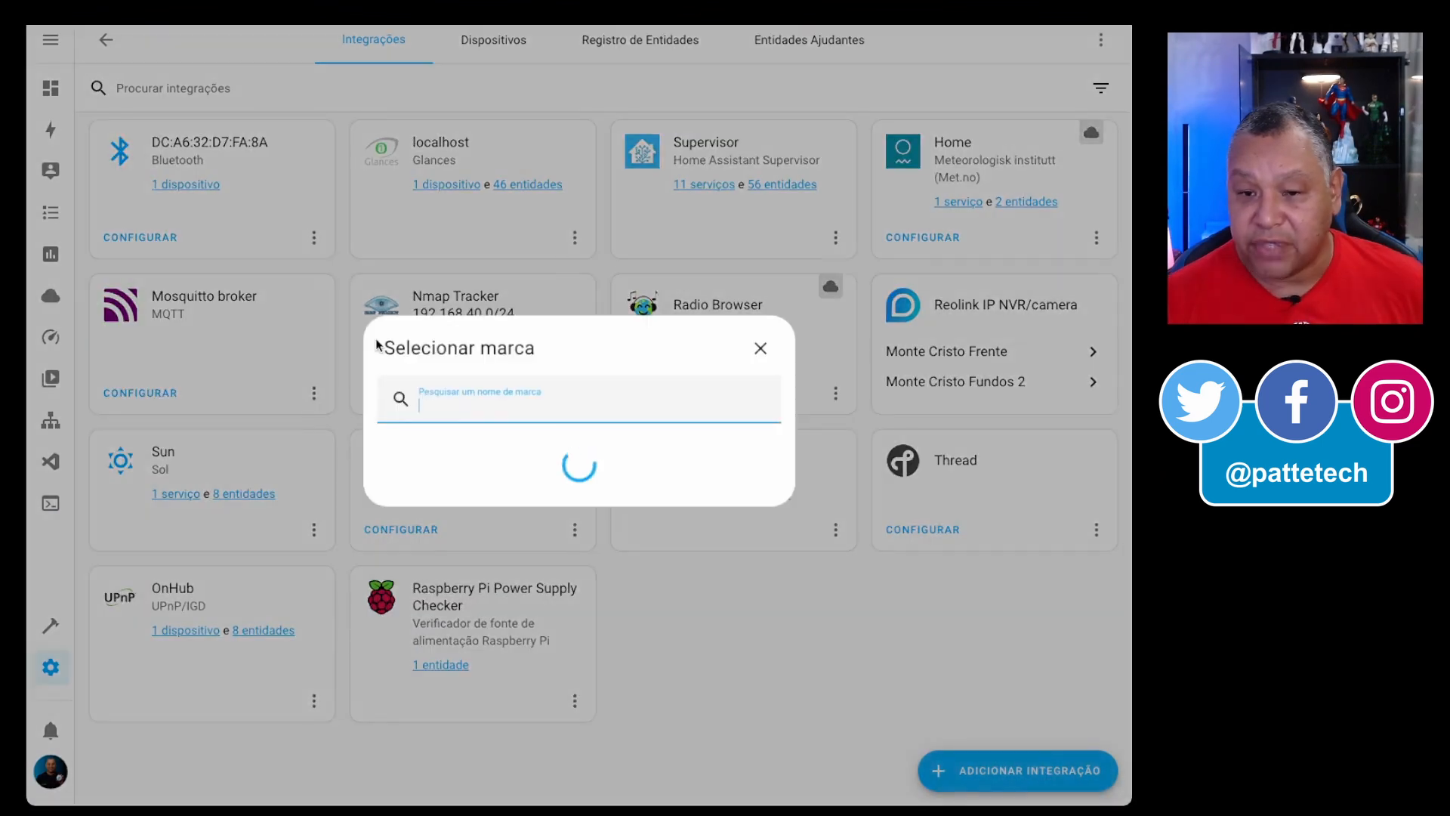
pyautogui.write('hacs')
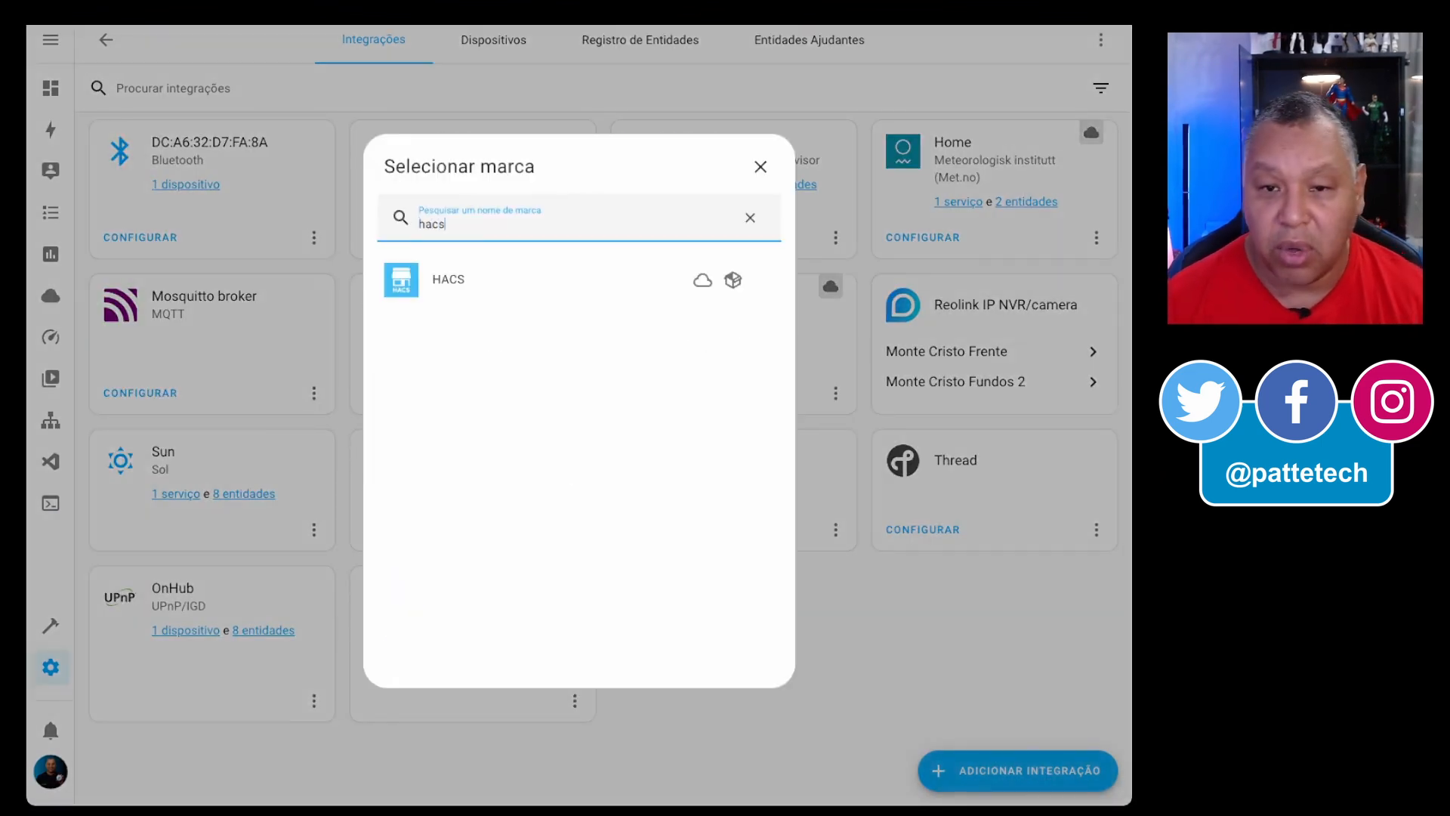
pyautogui.click(453, 280)
pyautogui.click(362, 530)
pyautogui.click(362, 466)
pyautogui.click(361, 338)
pyautogui.click(362, 402)
pyautogui.click(785, 587)
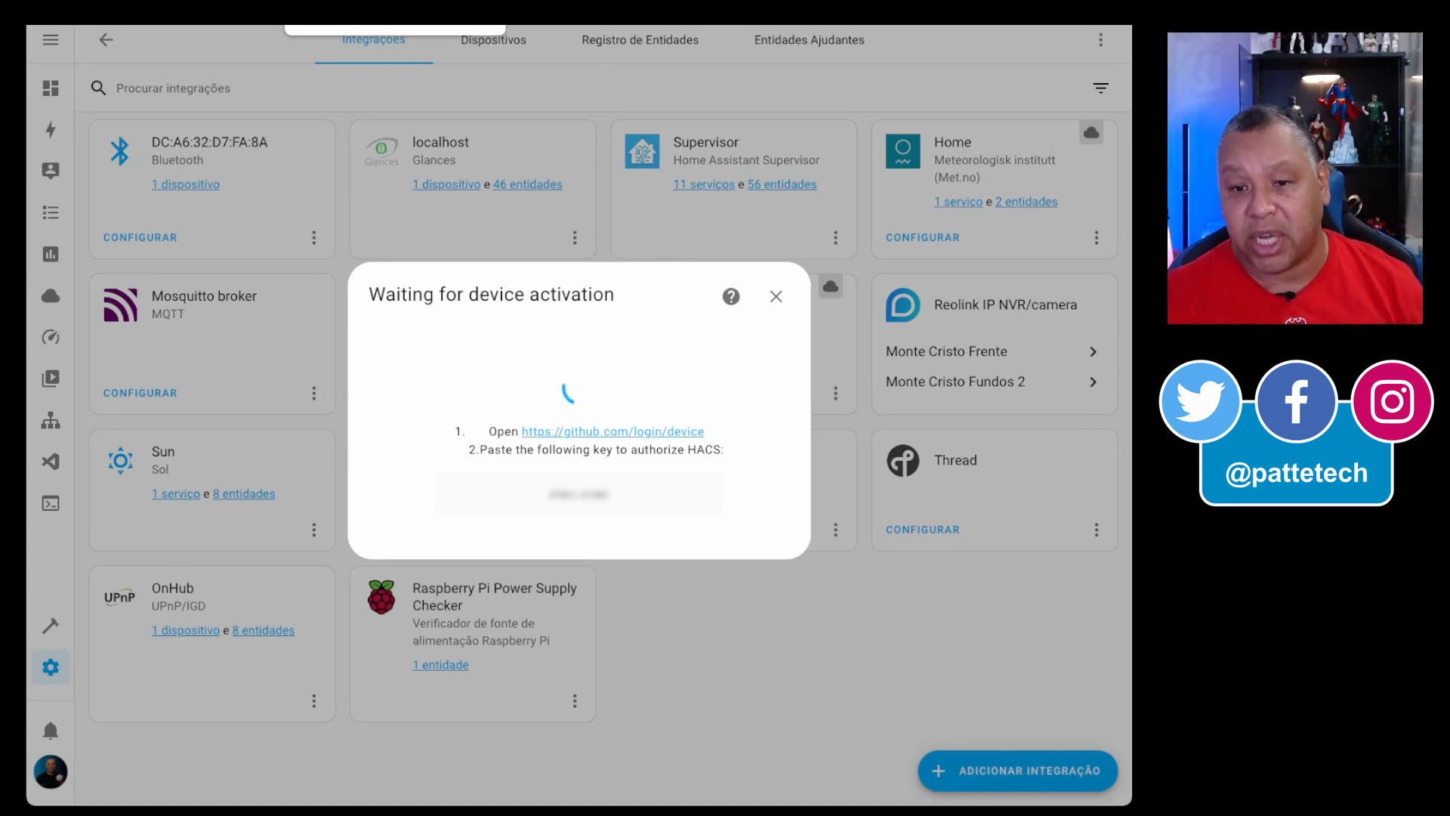
# Step: Enter the HACS device code at github.com/login/device and authorize HACS on GitHub
pyautogui.tripleClick(593, 492)
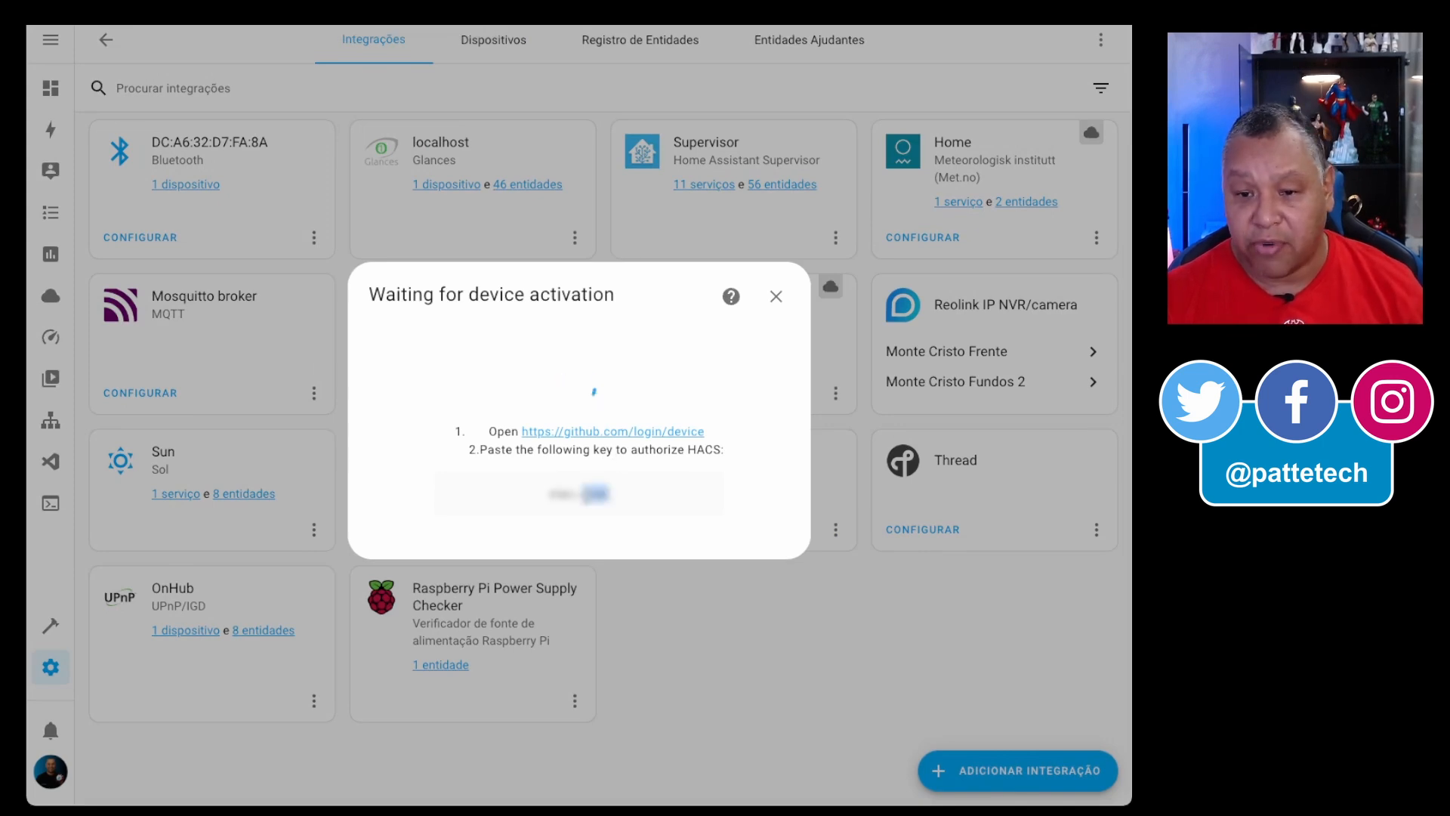
pyautogui.click(608, 432)
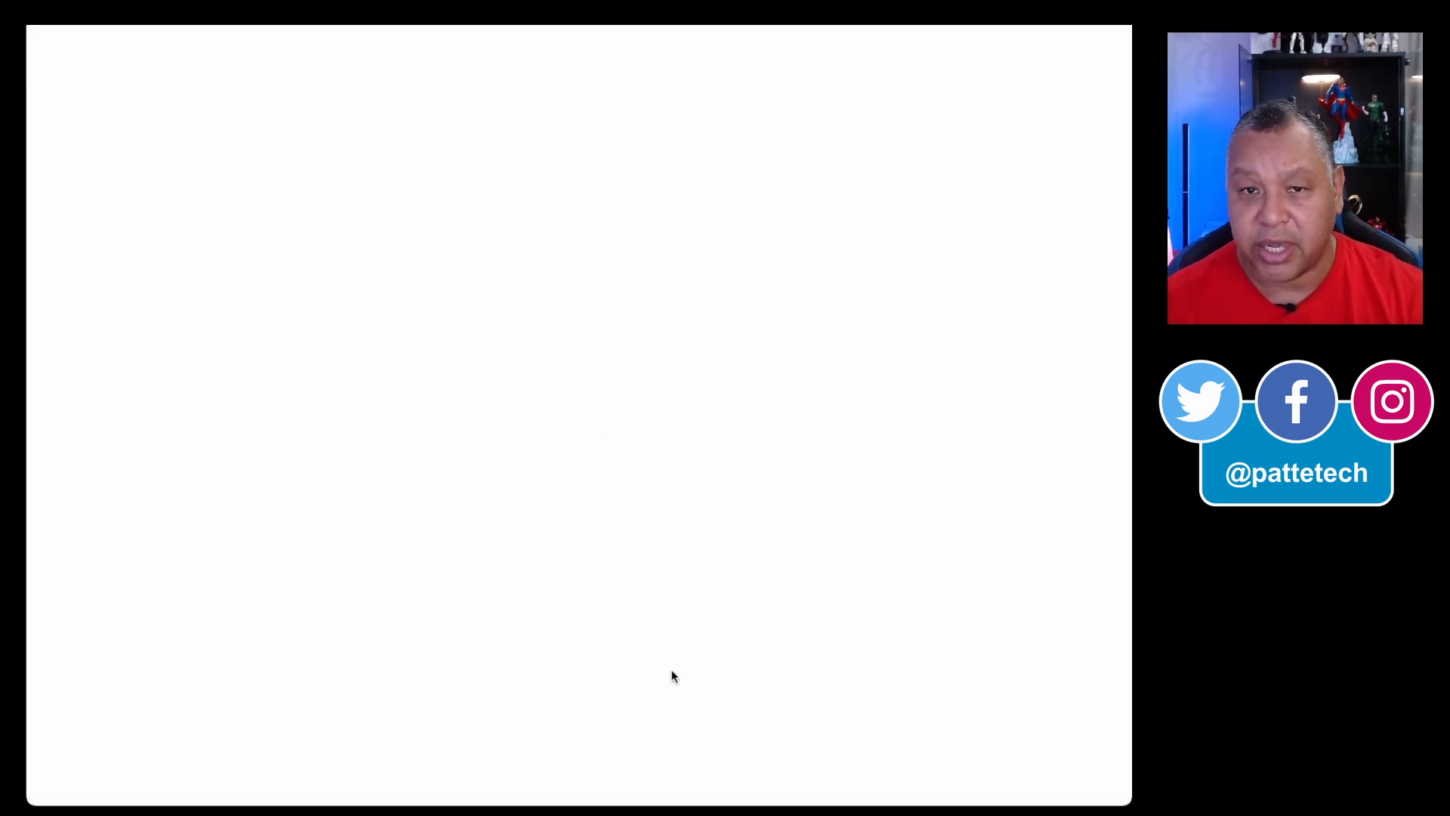
pyautogui.write('4')
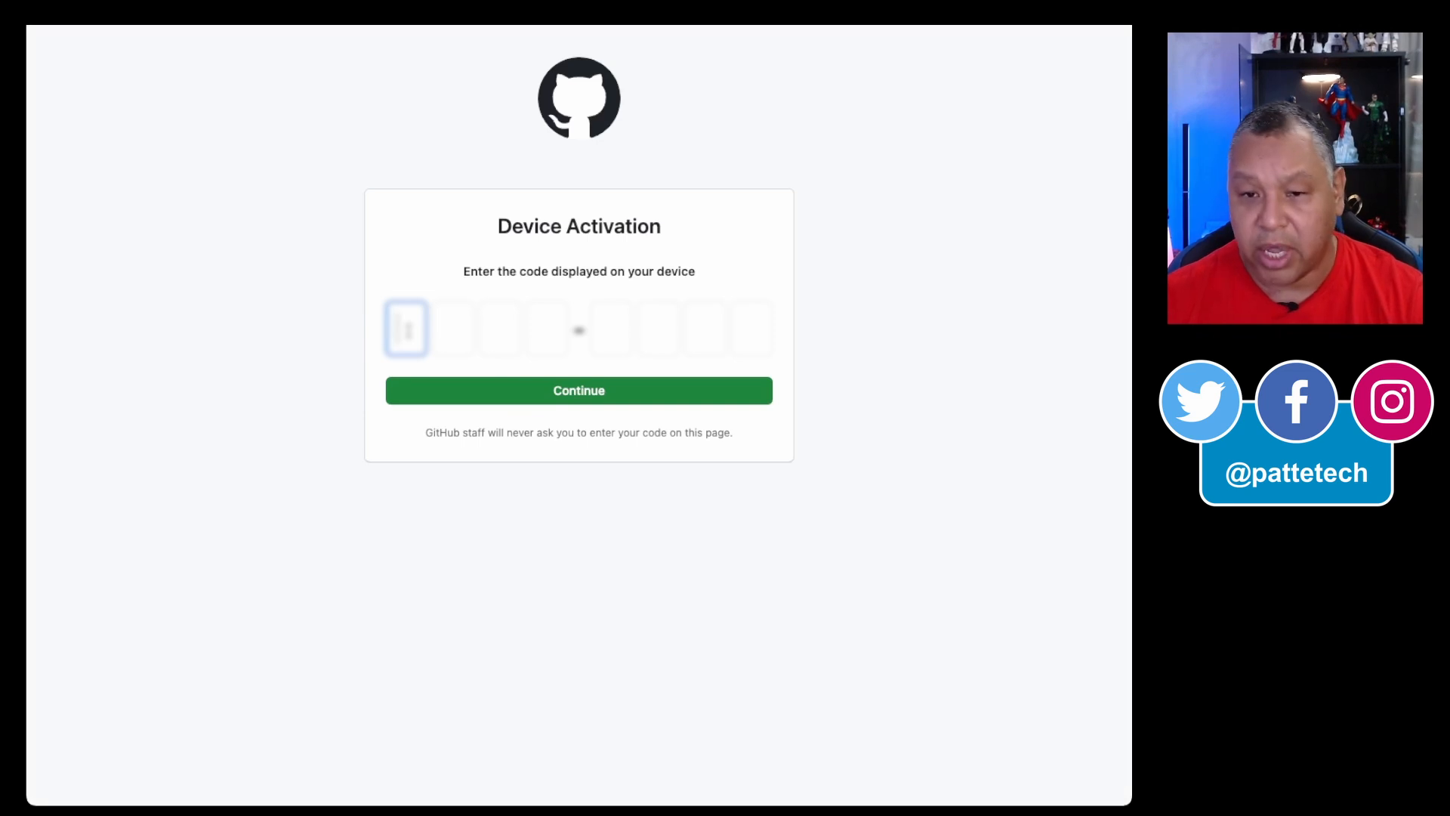
pyautogui.click(482, 400)
pyautogui.click(665, 510)
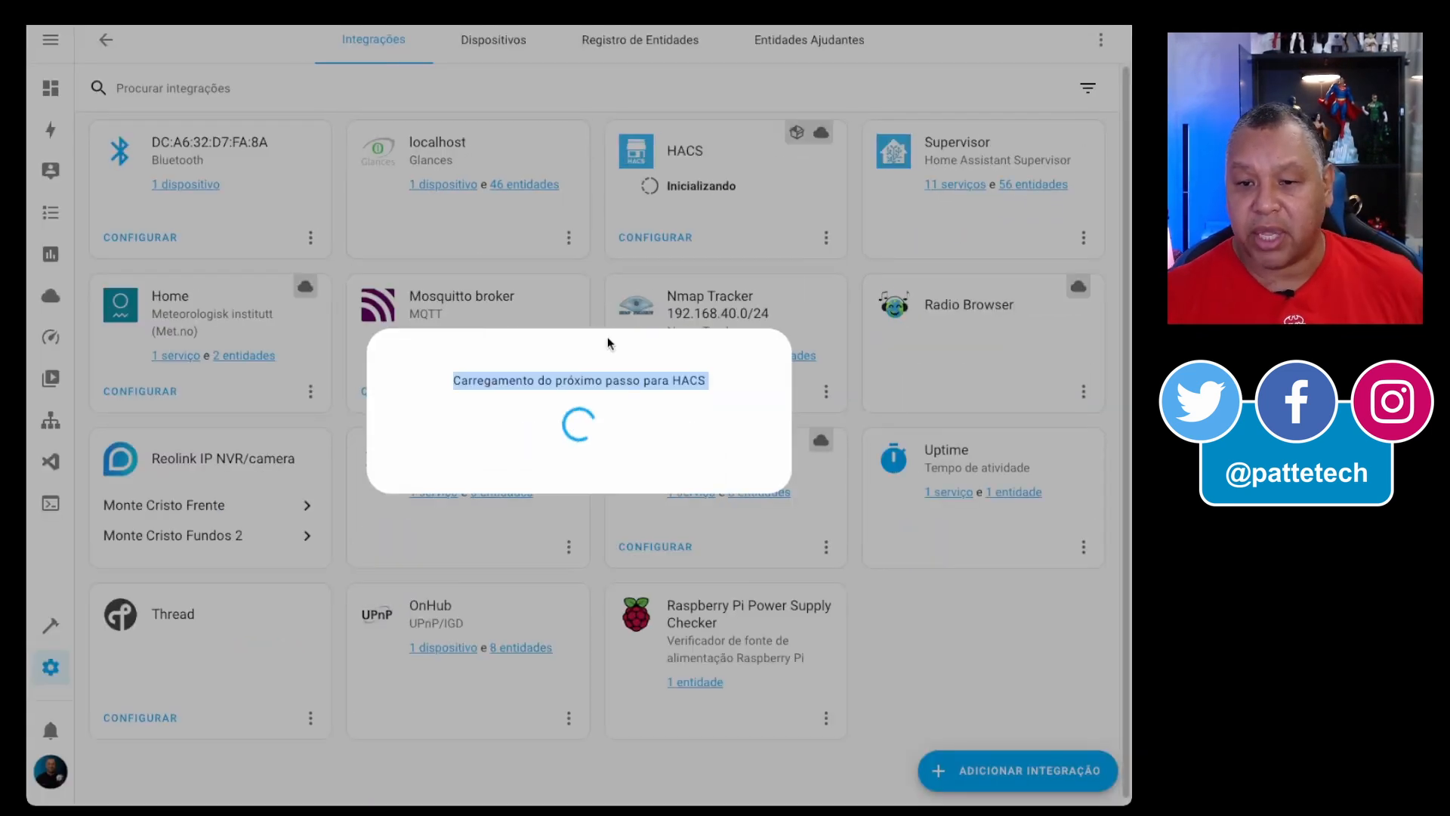
# Step: Finish the HACS setup, then browse the HACS Frontend and Integrations sections
pyautogui.click(726, 523)
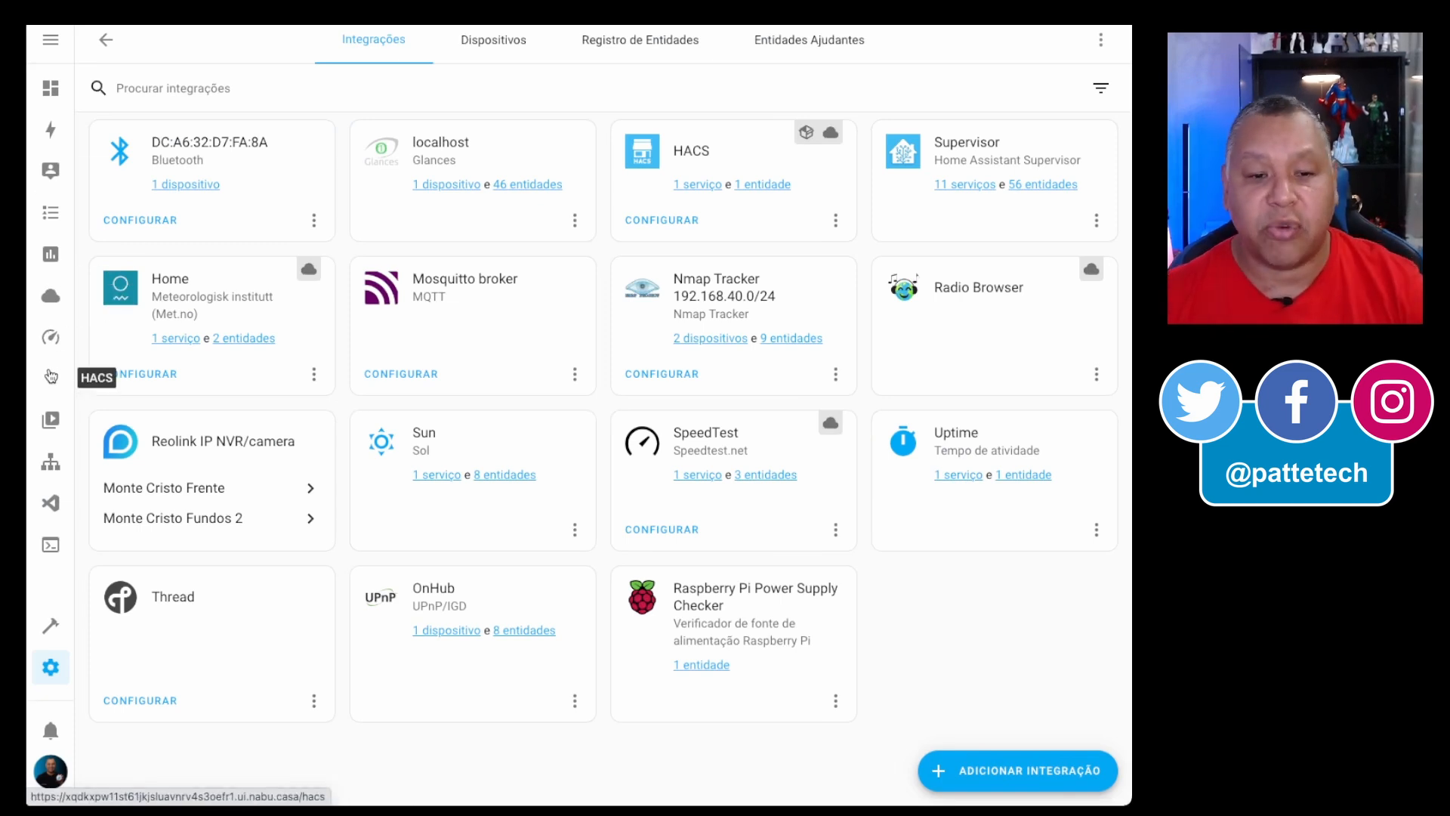
pyautogui.click(51, 376)
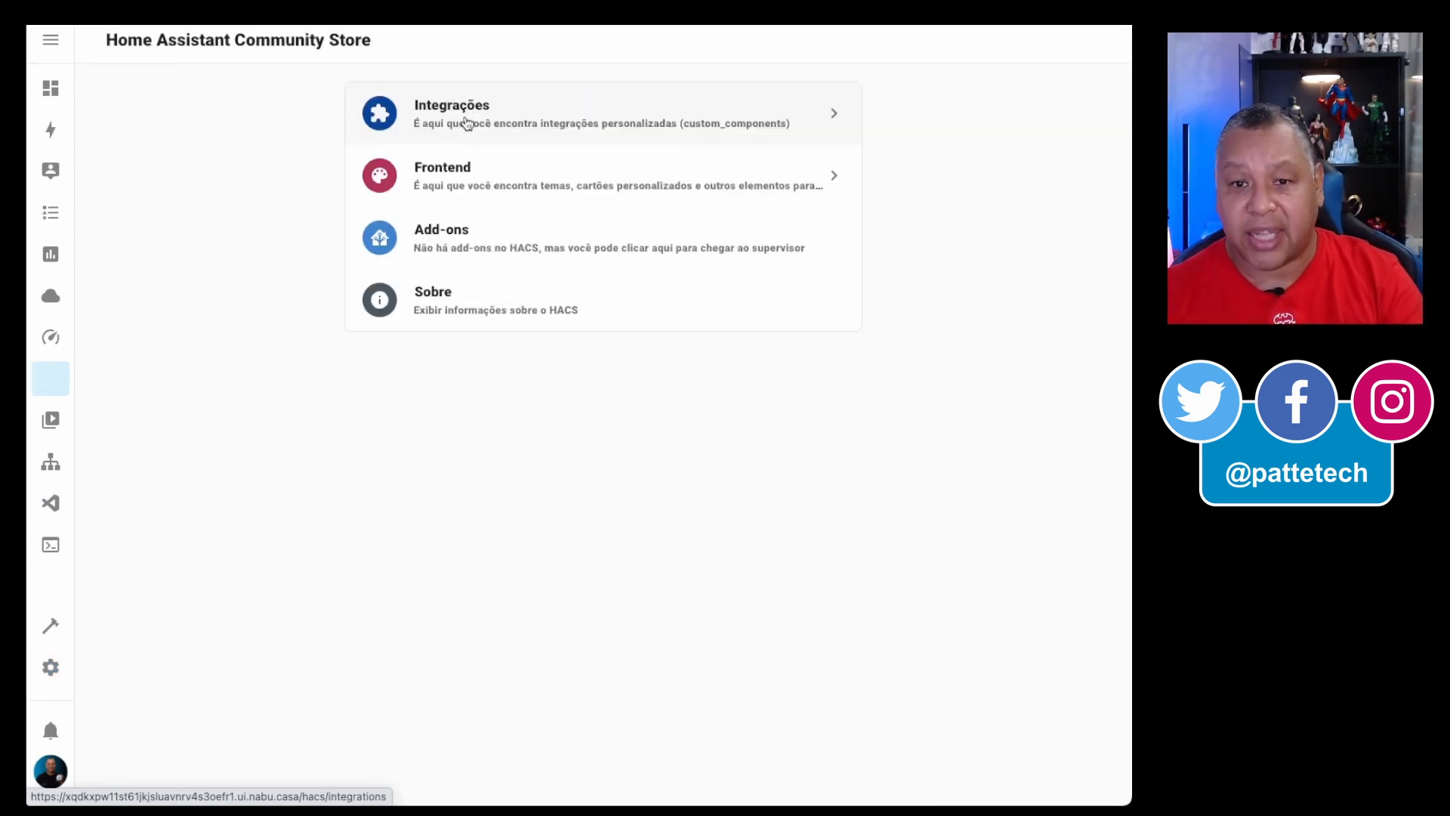
pyautogui.click(459, 189)
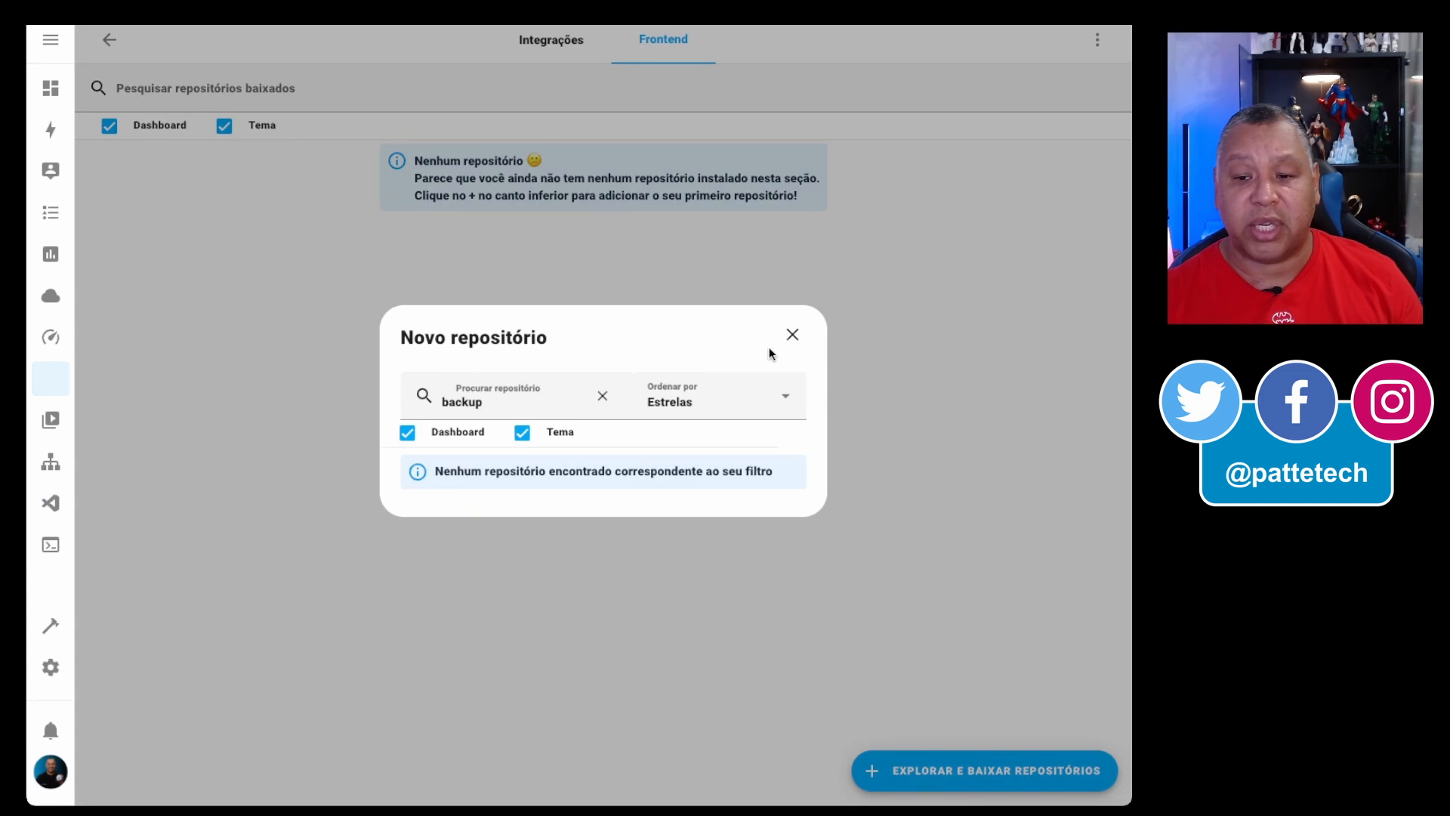
pyautogui.click(792, 334)
pyautogui.click(110, 40)
pyautogui.click(438, 122)
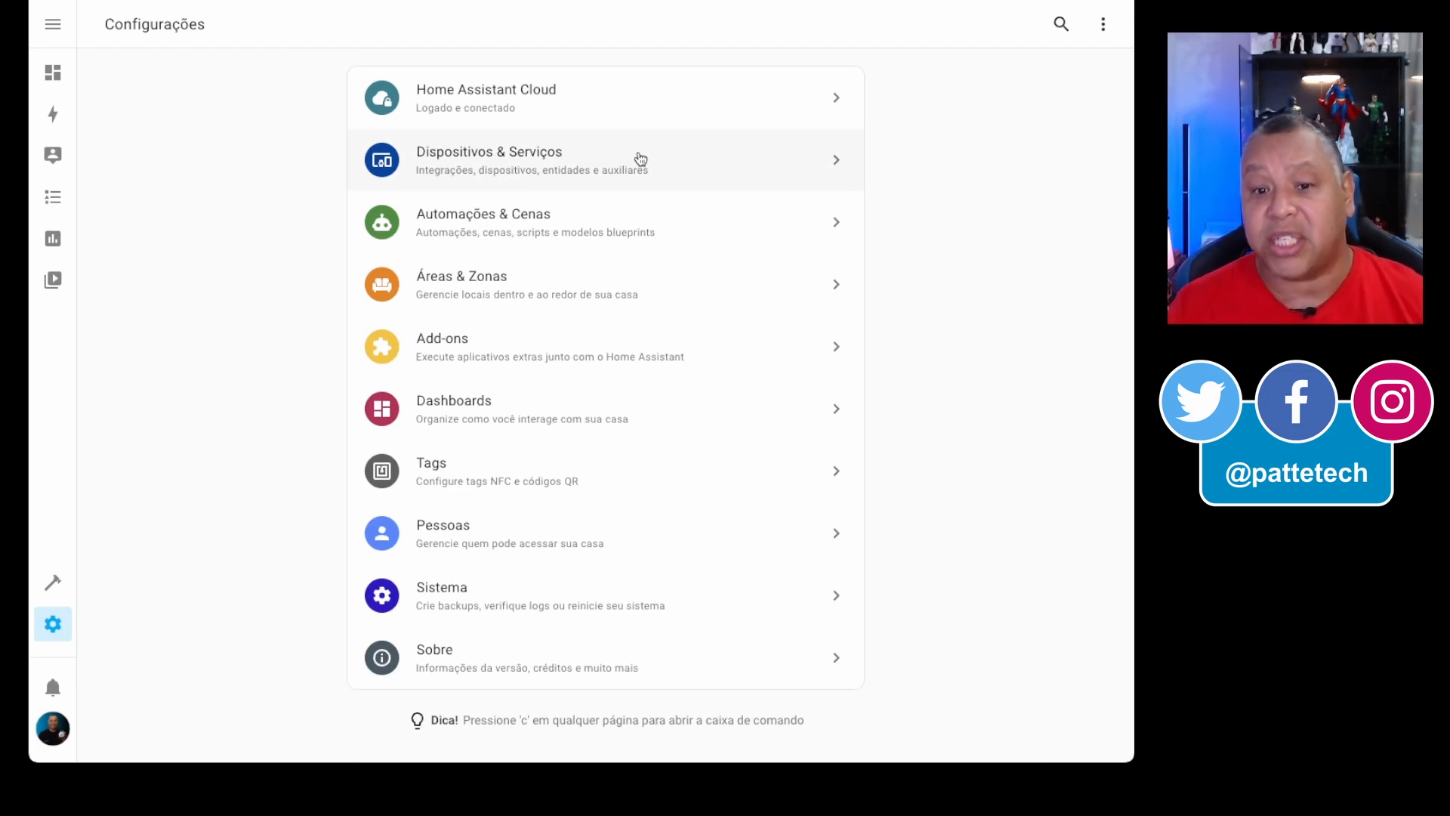
# Step: Configure the discovered Bluetooth adapter in Devices & Services
pyautogui.click(641, 159)
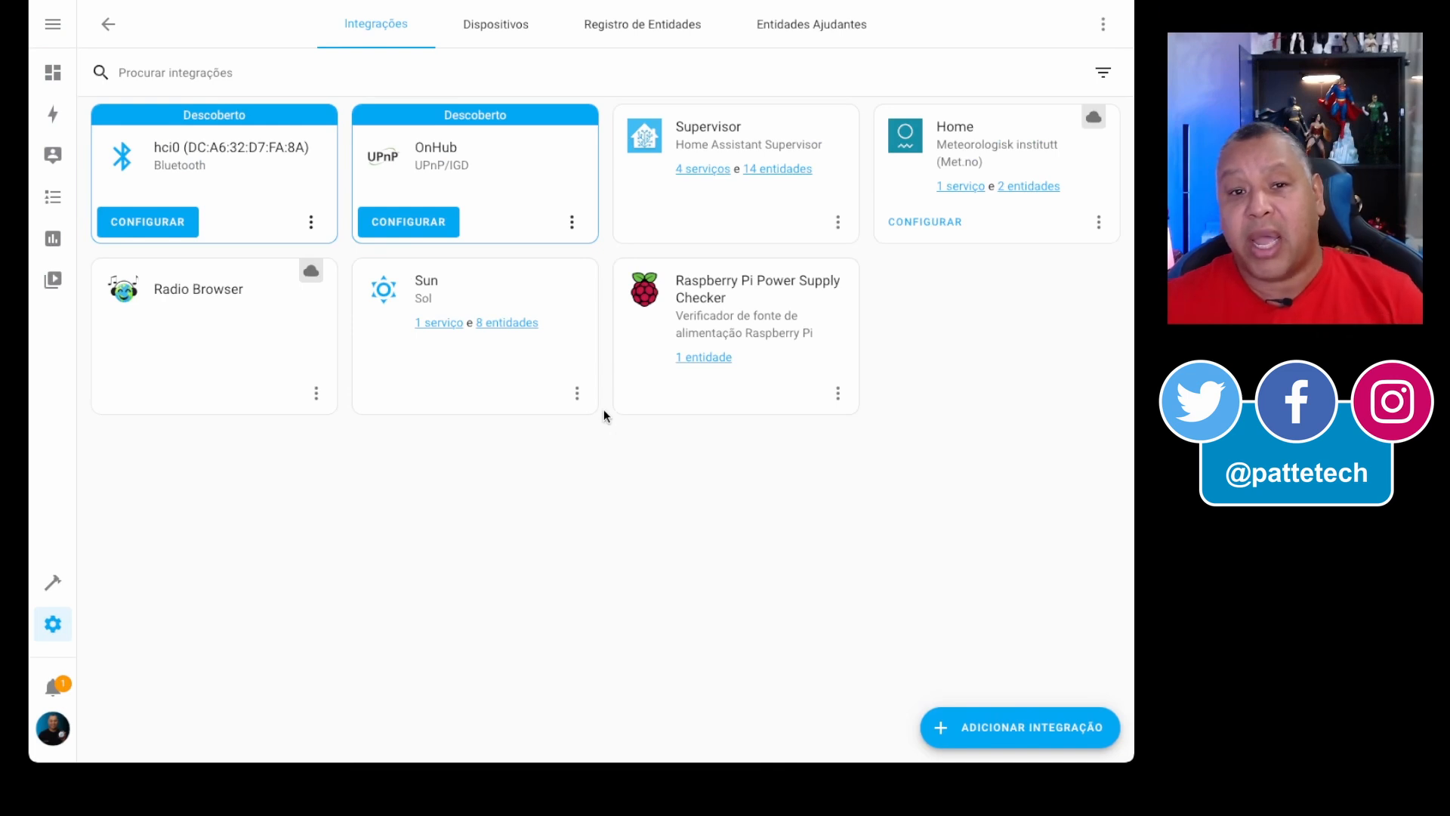
pyautogui.click(155, 225)
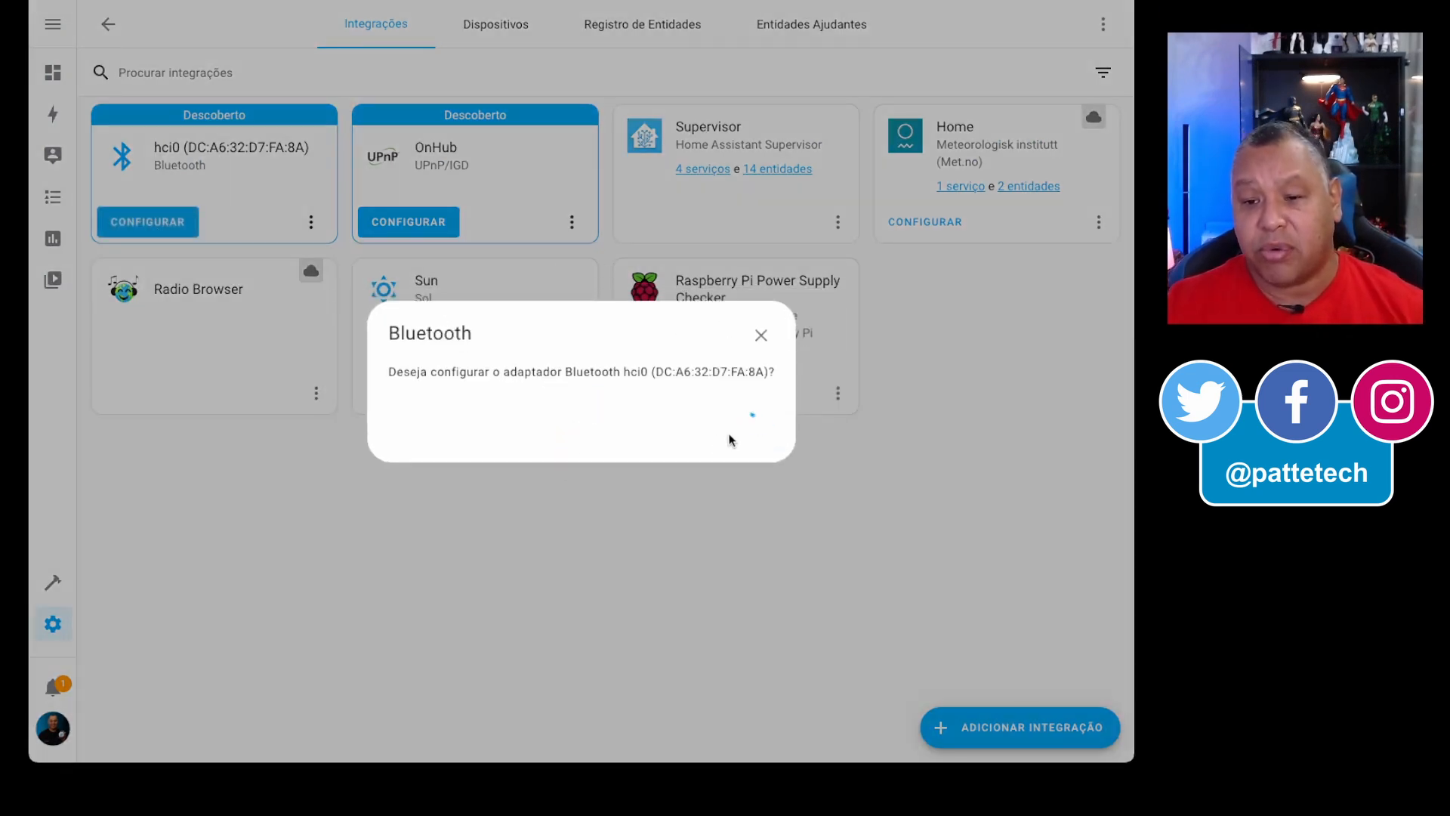
pyautogui.click(698, 493)
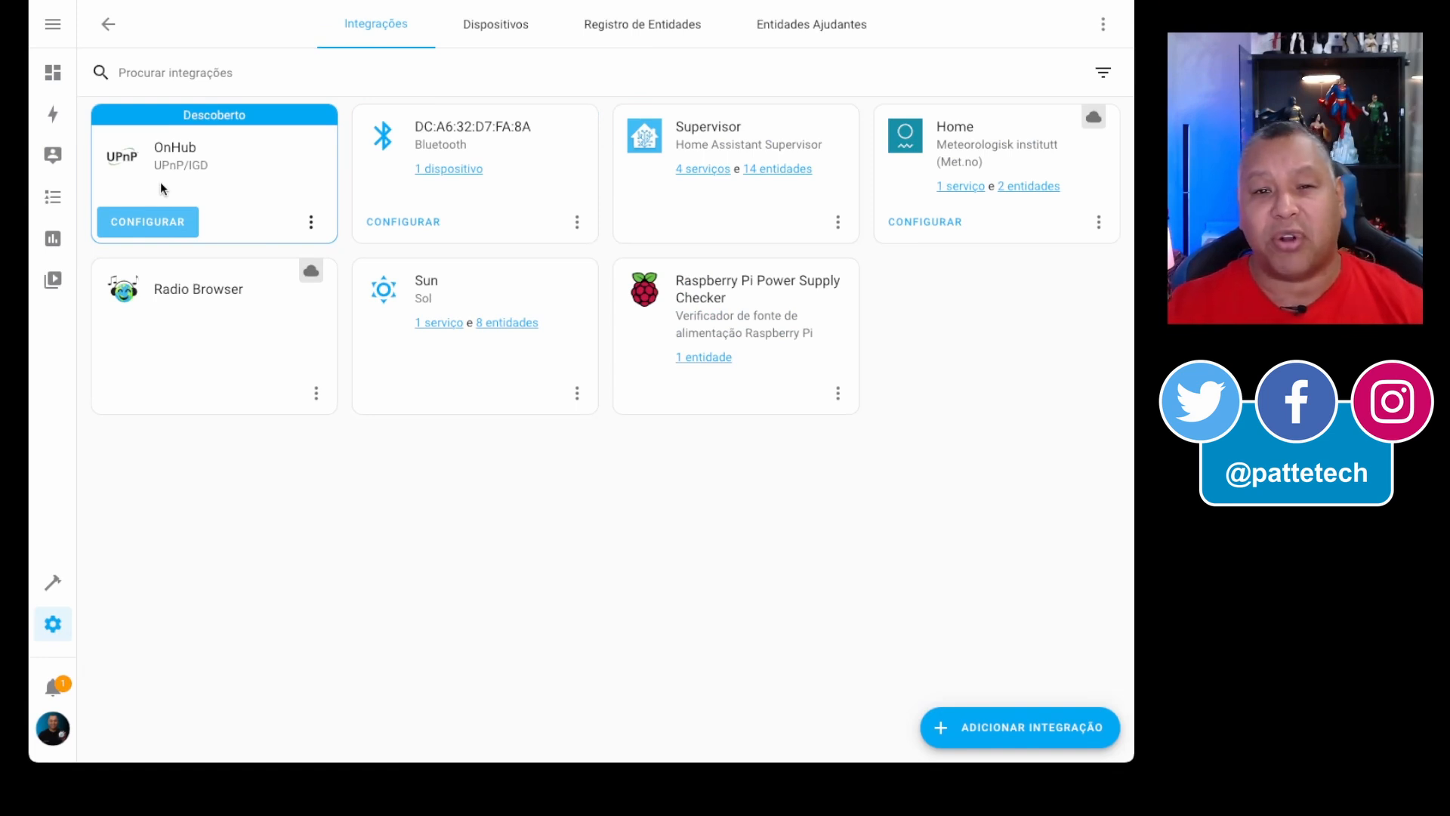
# Step: Configure the discovered OnHub UPnP/IGD router and review all of its device sensors
pyautogui.click(139, 226)
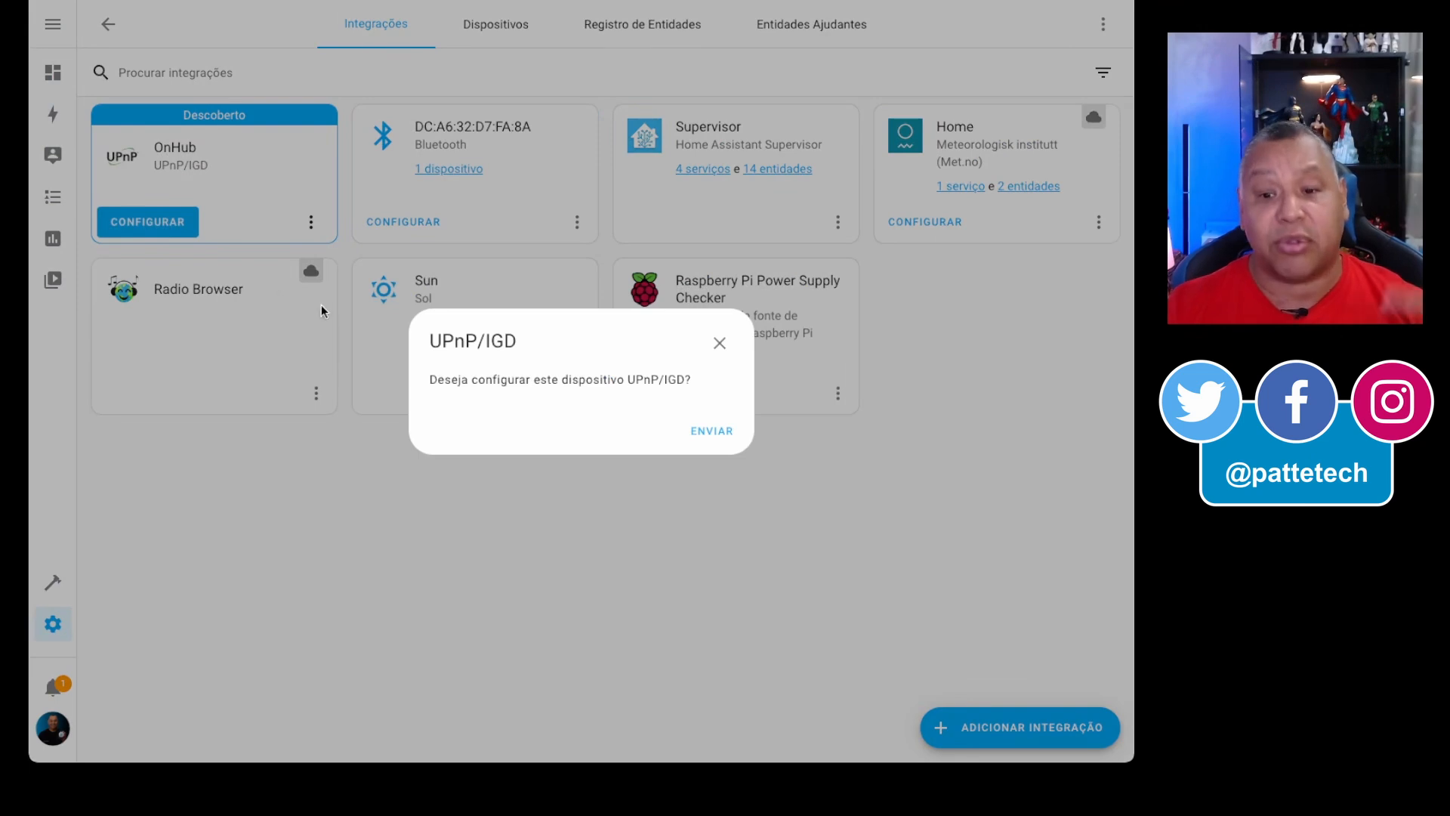
pyautogui.click(689, 435)
pyautogui.click(689, 437)
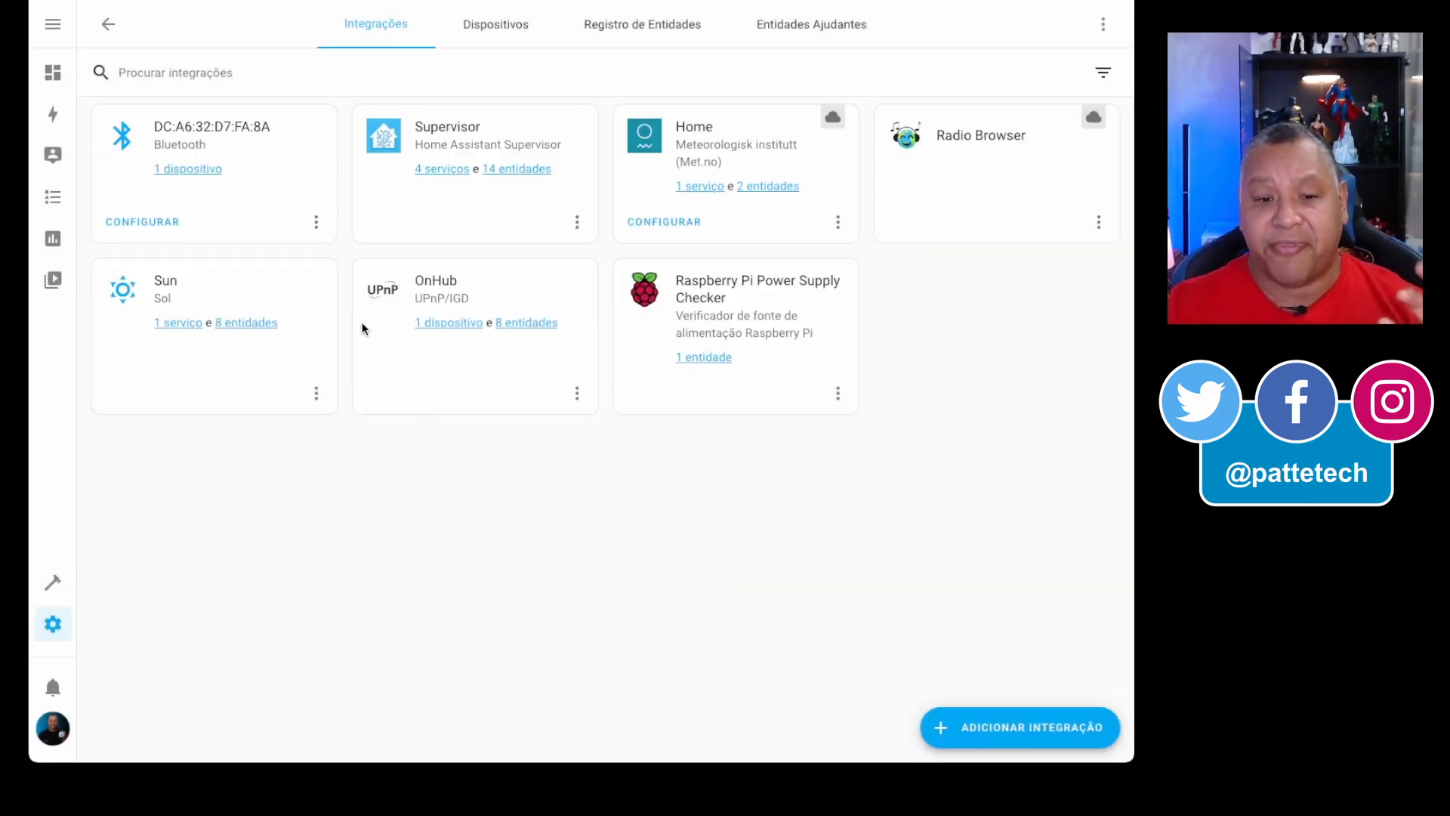
pyautogui.click(437, 325)
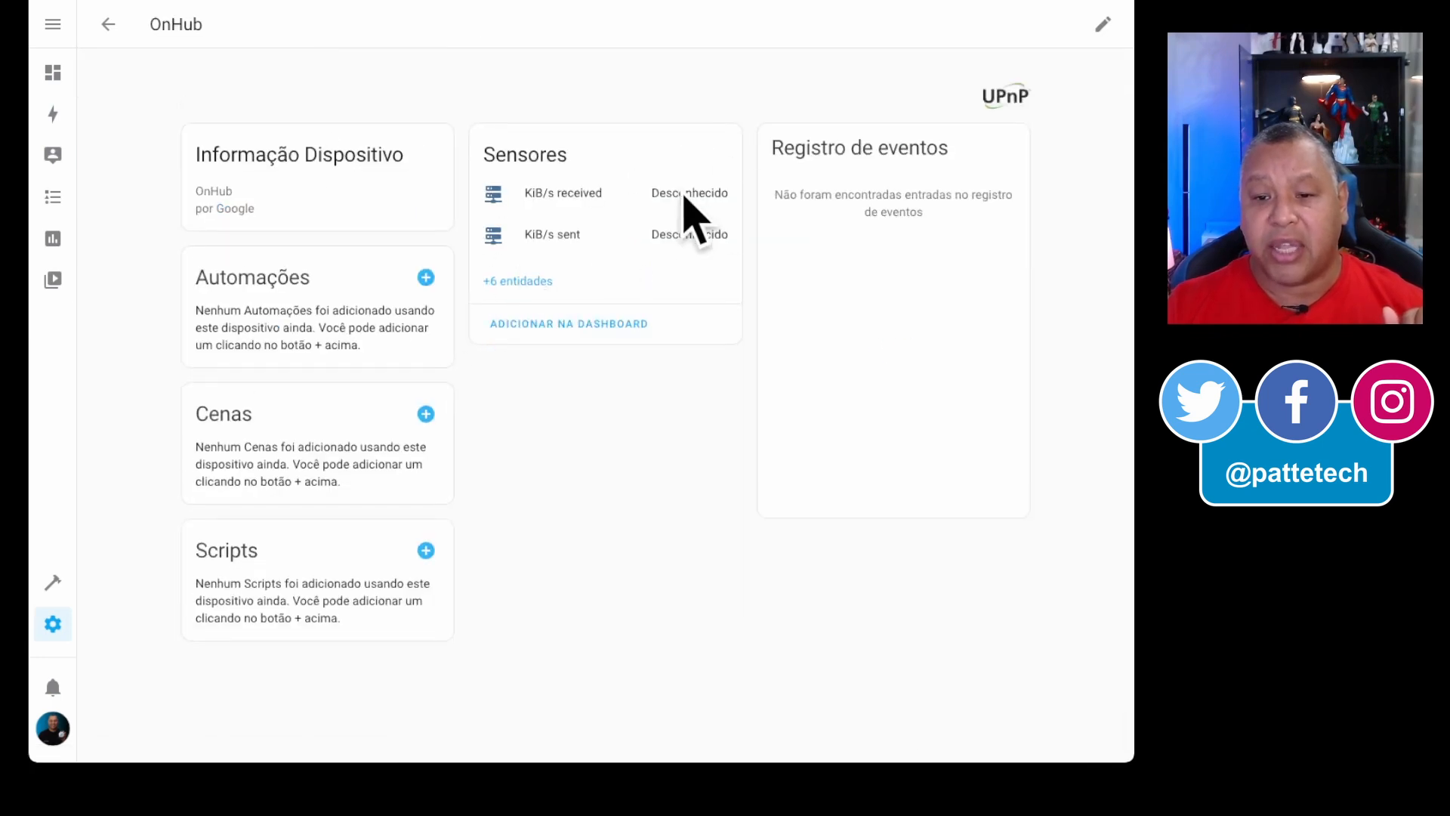
pyautogui.click(546, 283)
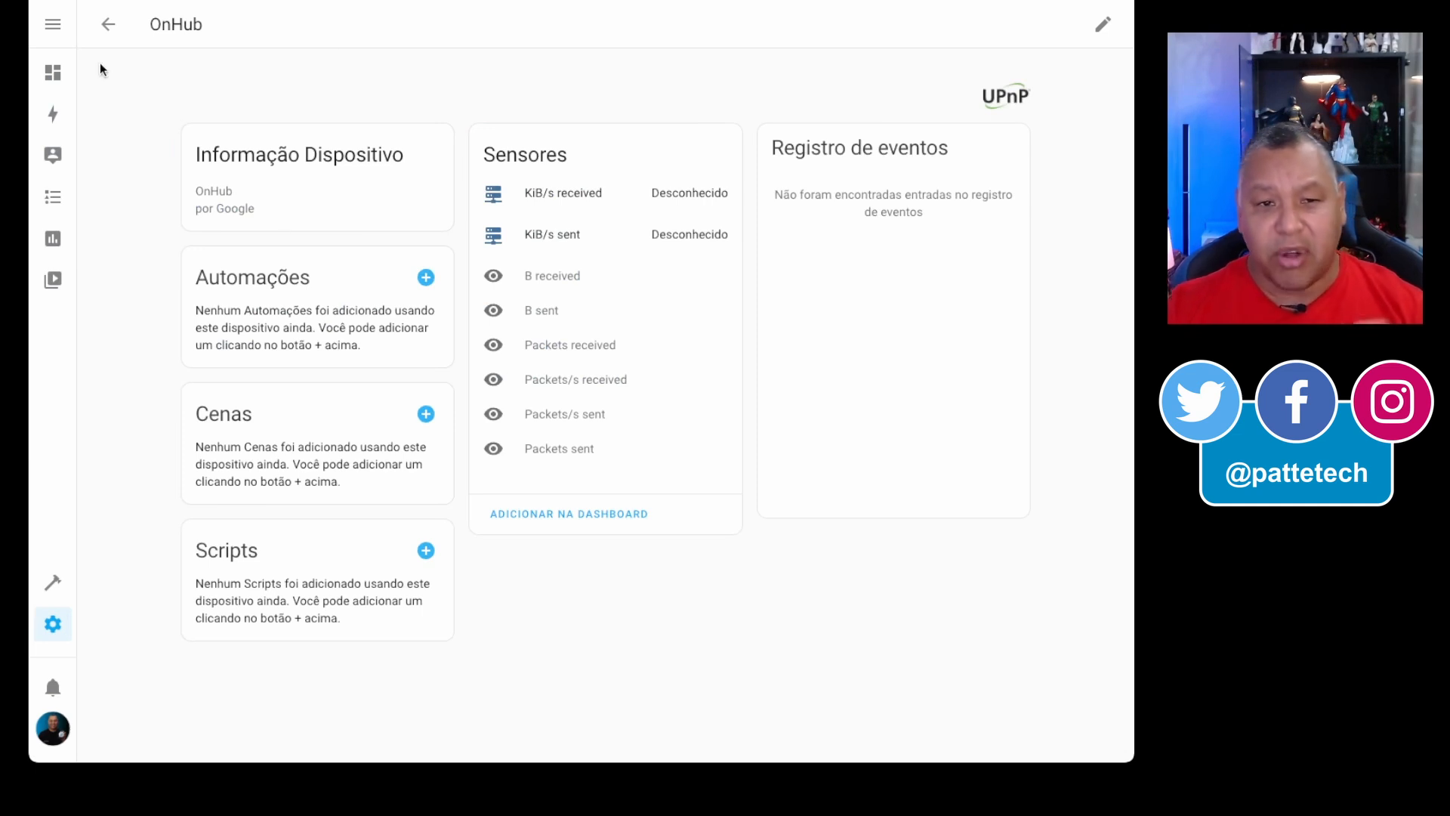
pyautogui.click(107, 24)
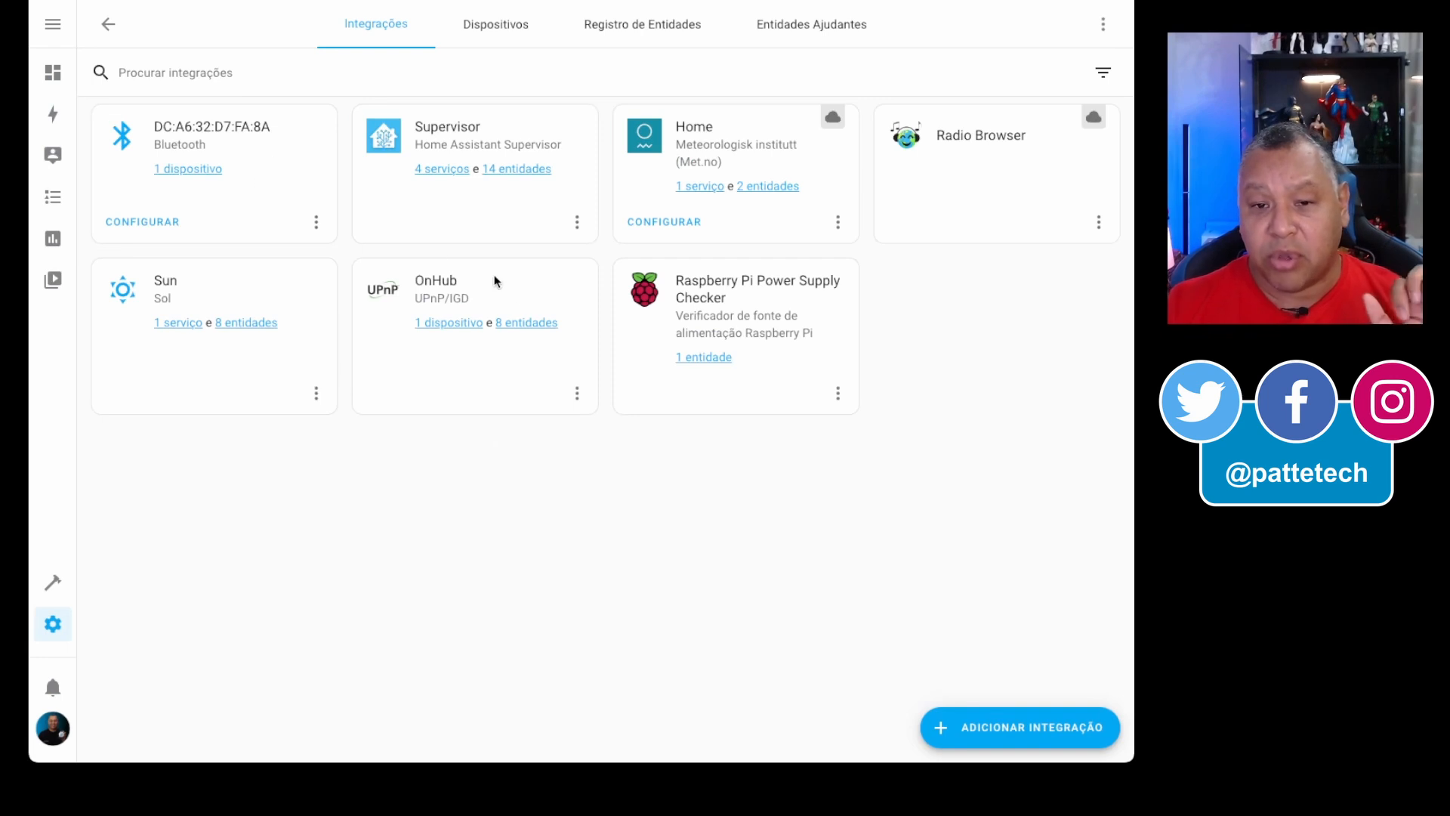
pyautogui.click(432, 178)
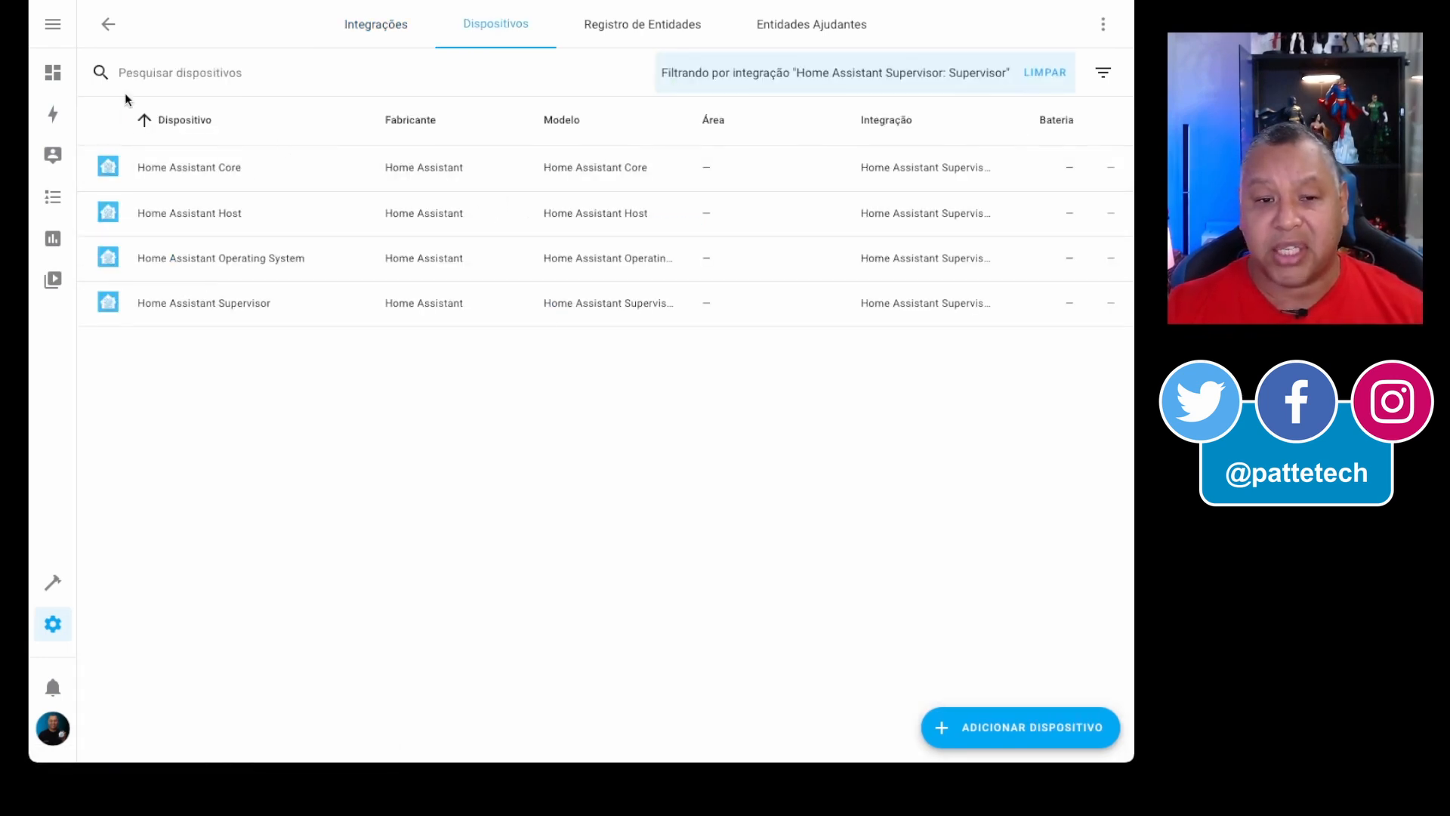
pyautogui.click(108, 25)
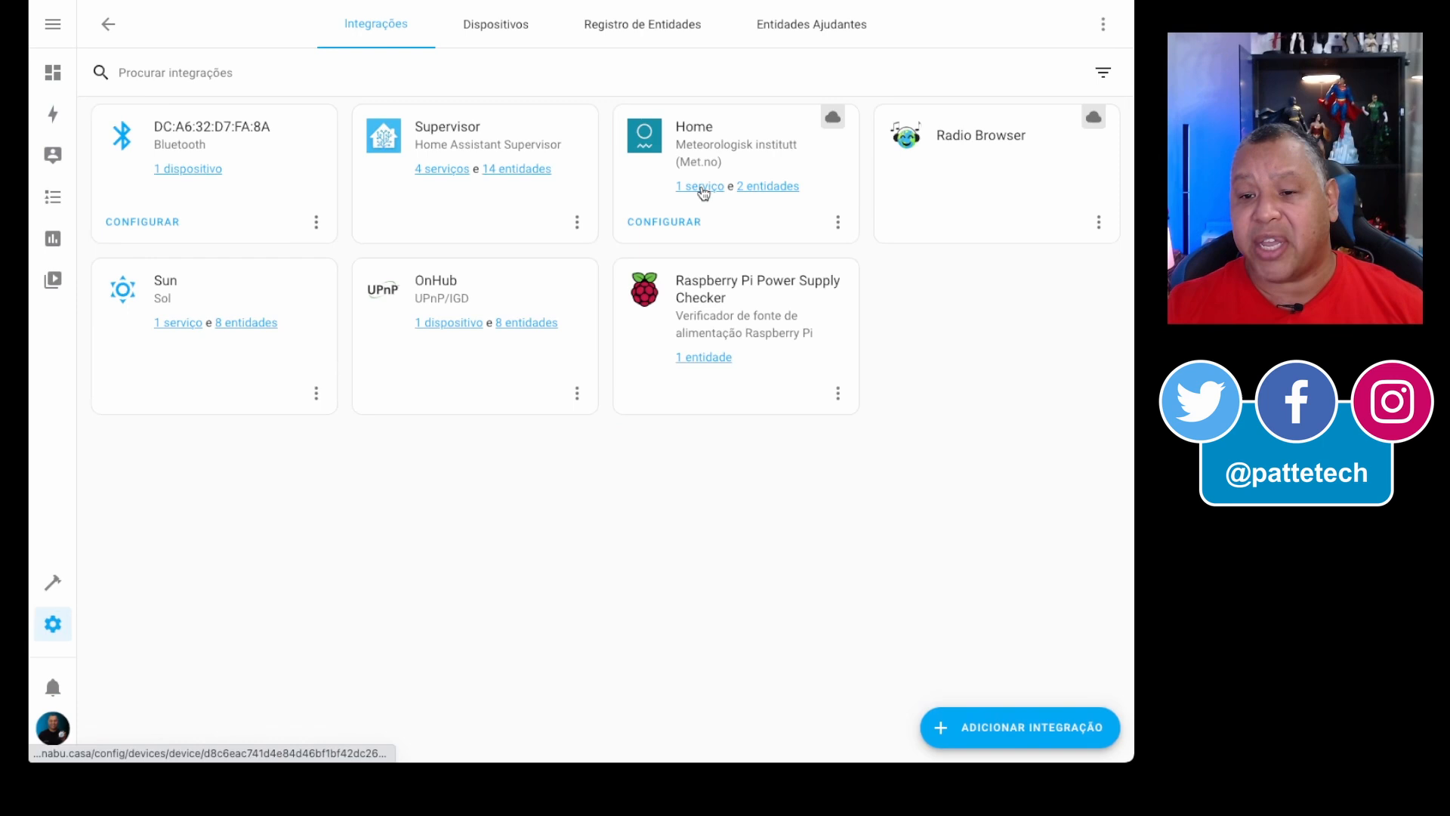
pyautogui.click(700, 187)
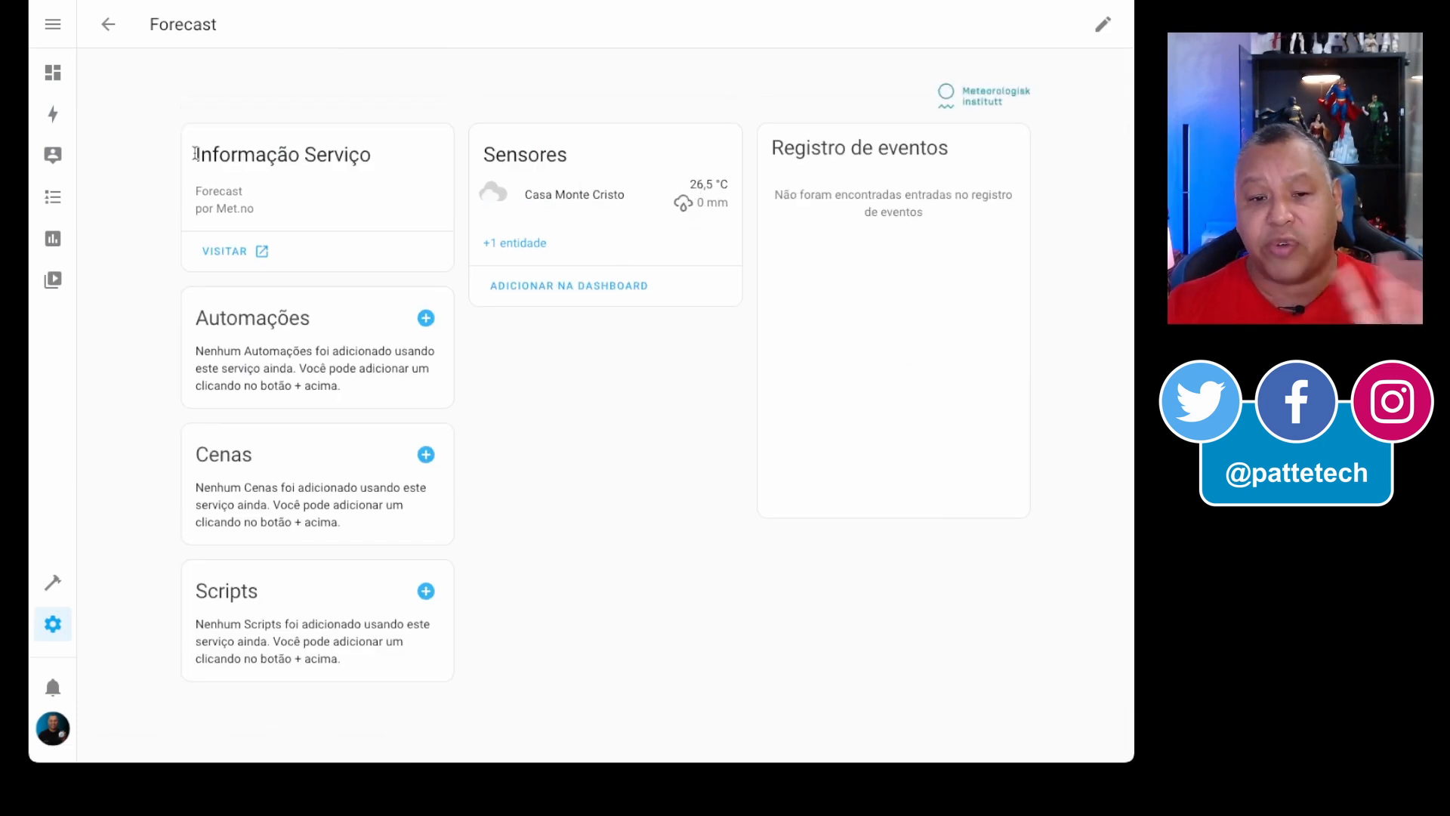
pyautogui.click(112, 29)
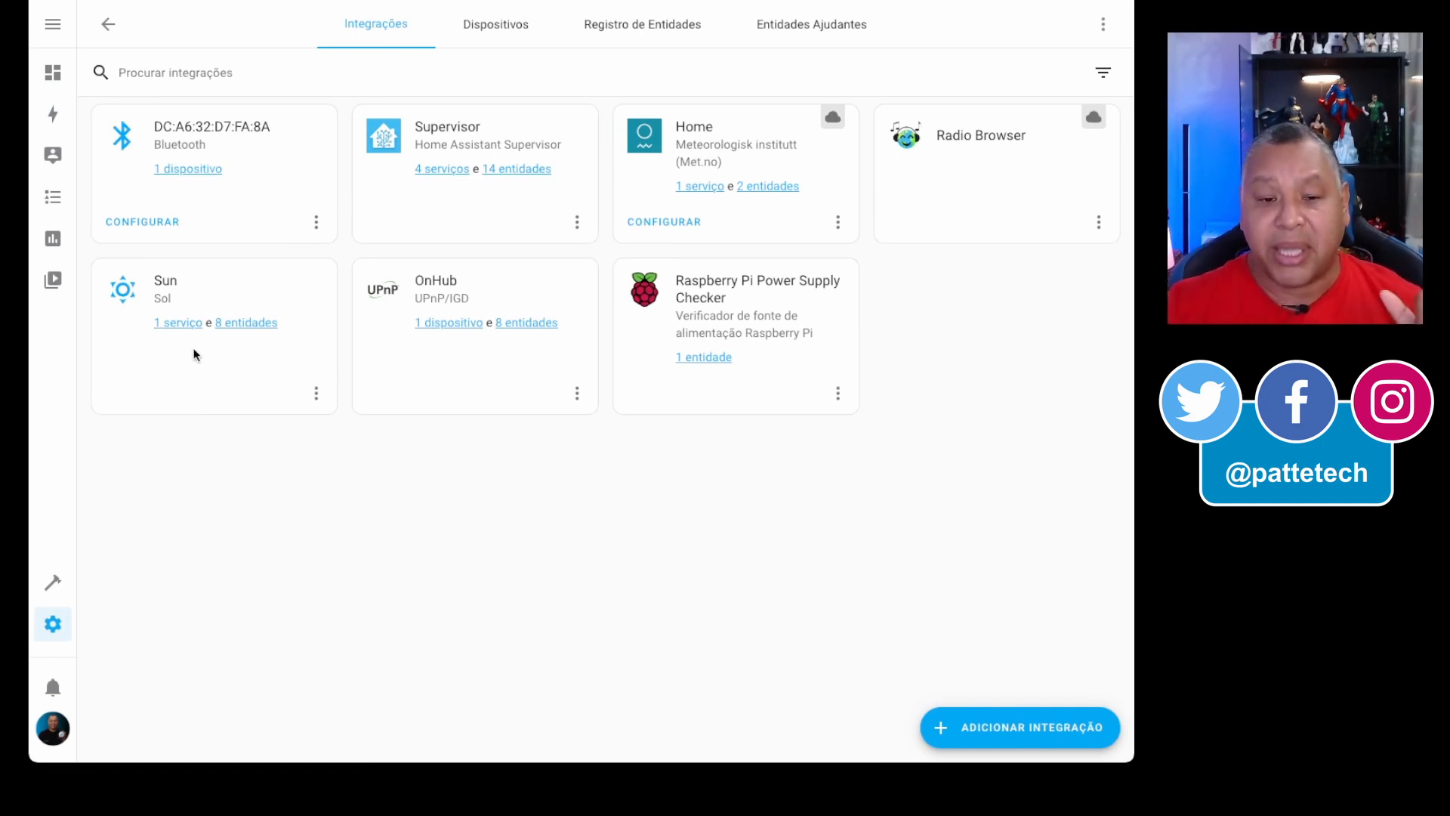
pyautogui.click(184, 324)
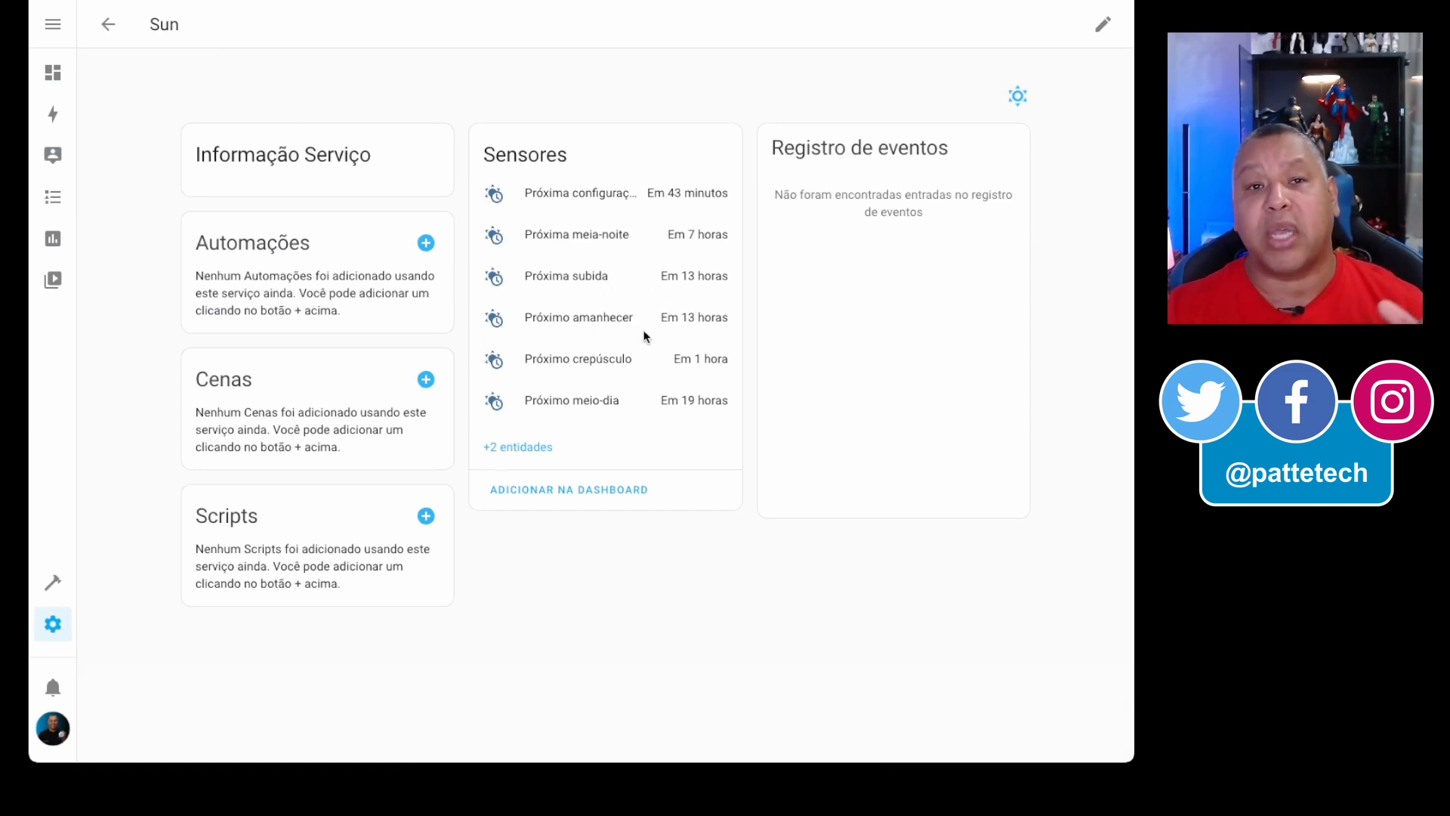
pyautogui.click(106, 23)
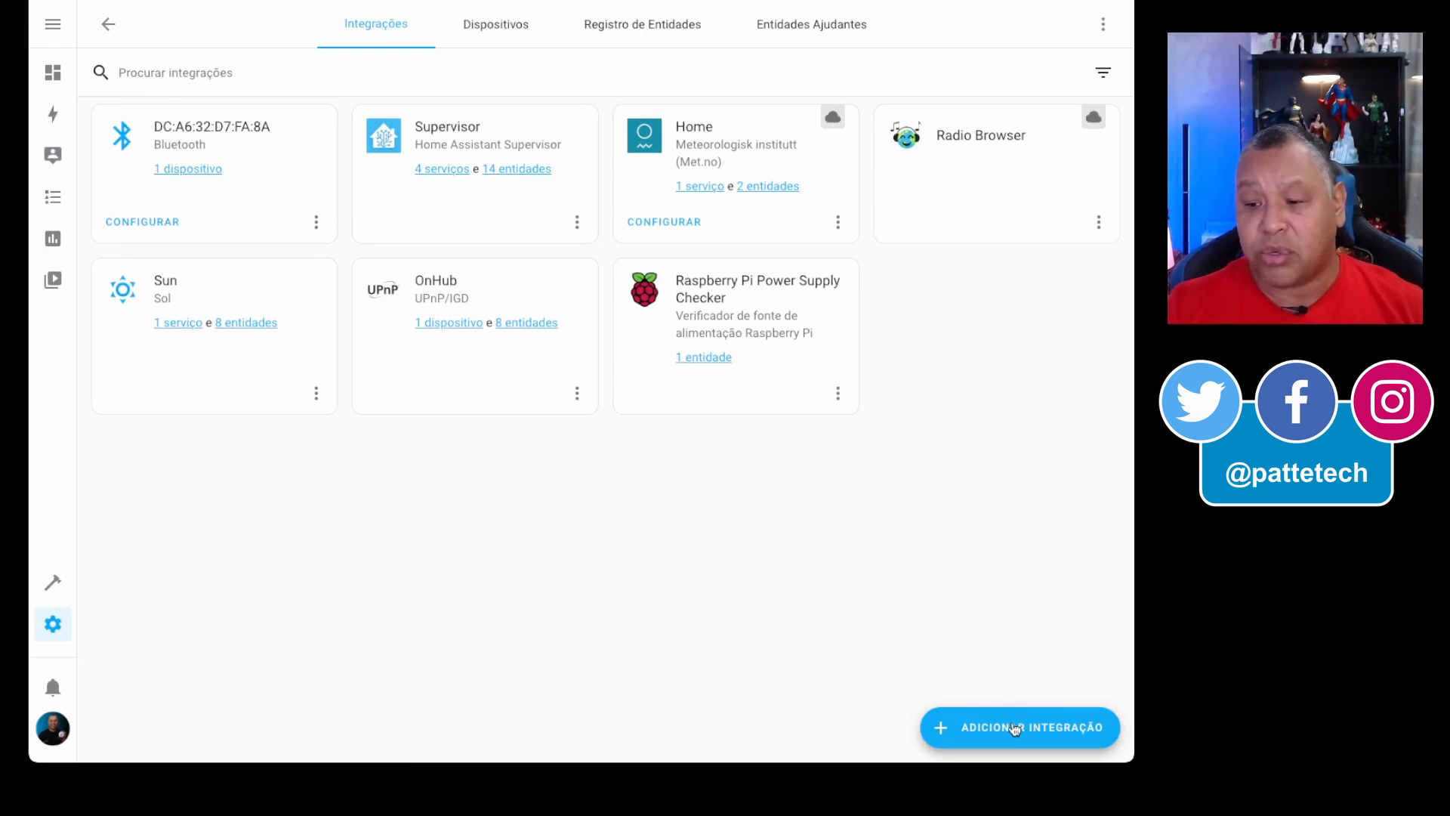
# Step: Add Nmap Tracker scanning 192.168.40.0/24, excluding 192.168.40.210
pyautogui.click(1014, 729)
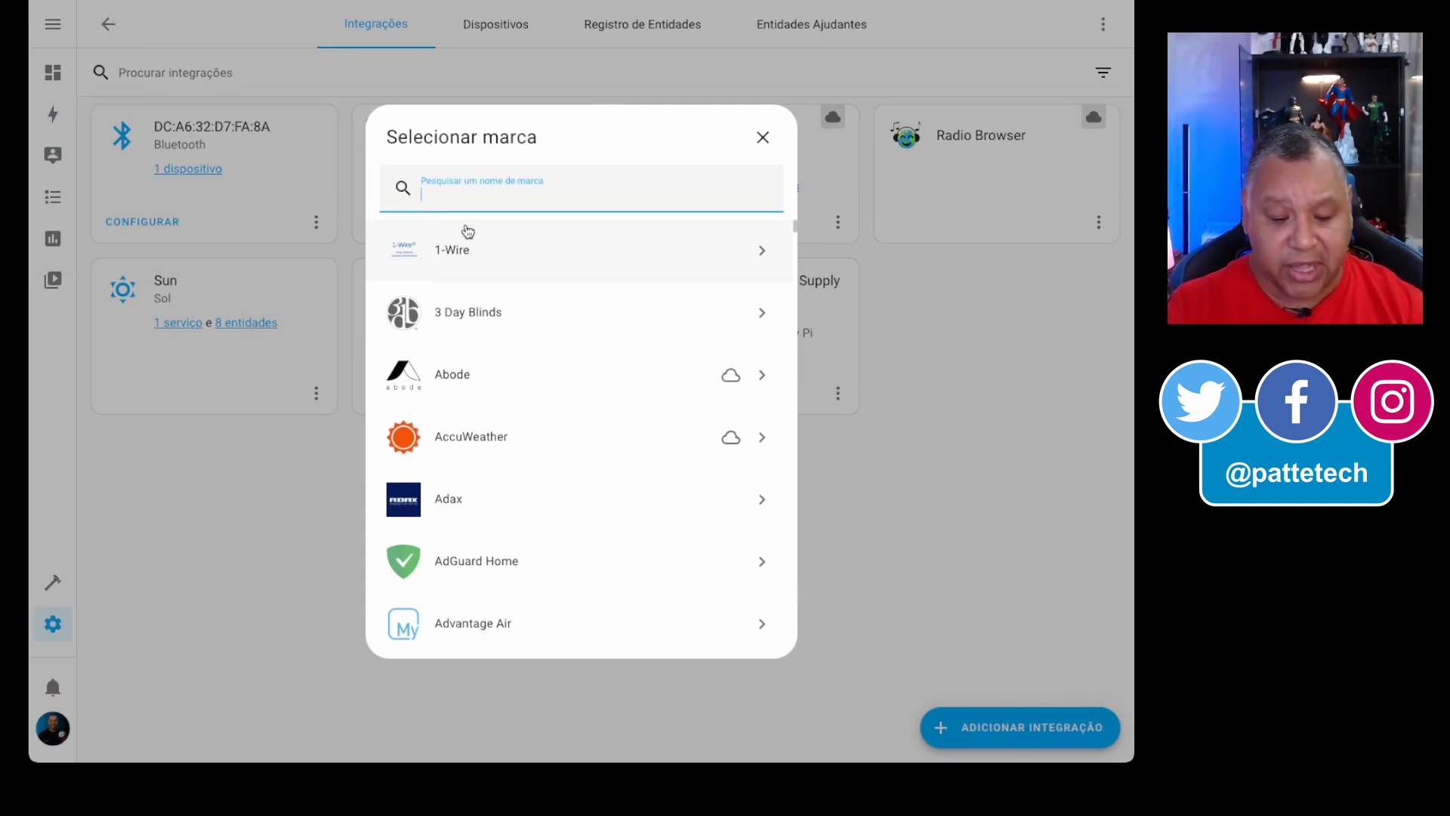
pyautogui.write('nmap')
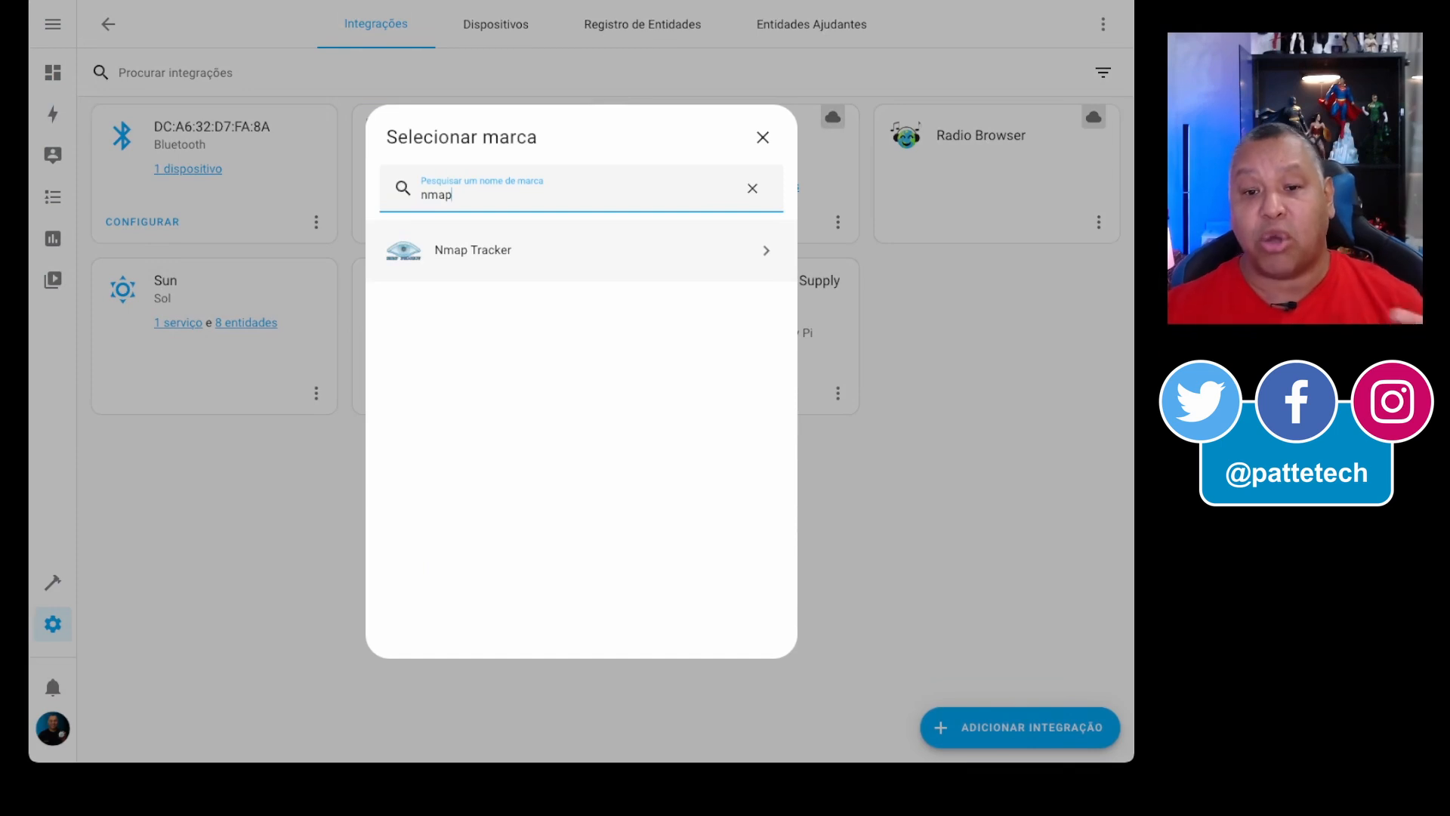
pyautogui.click(577, 259)
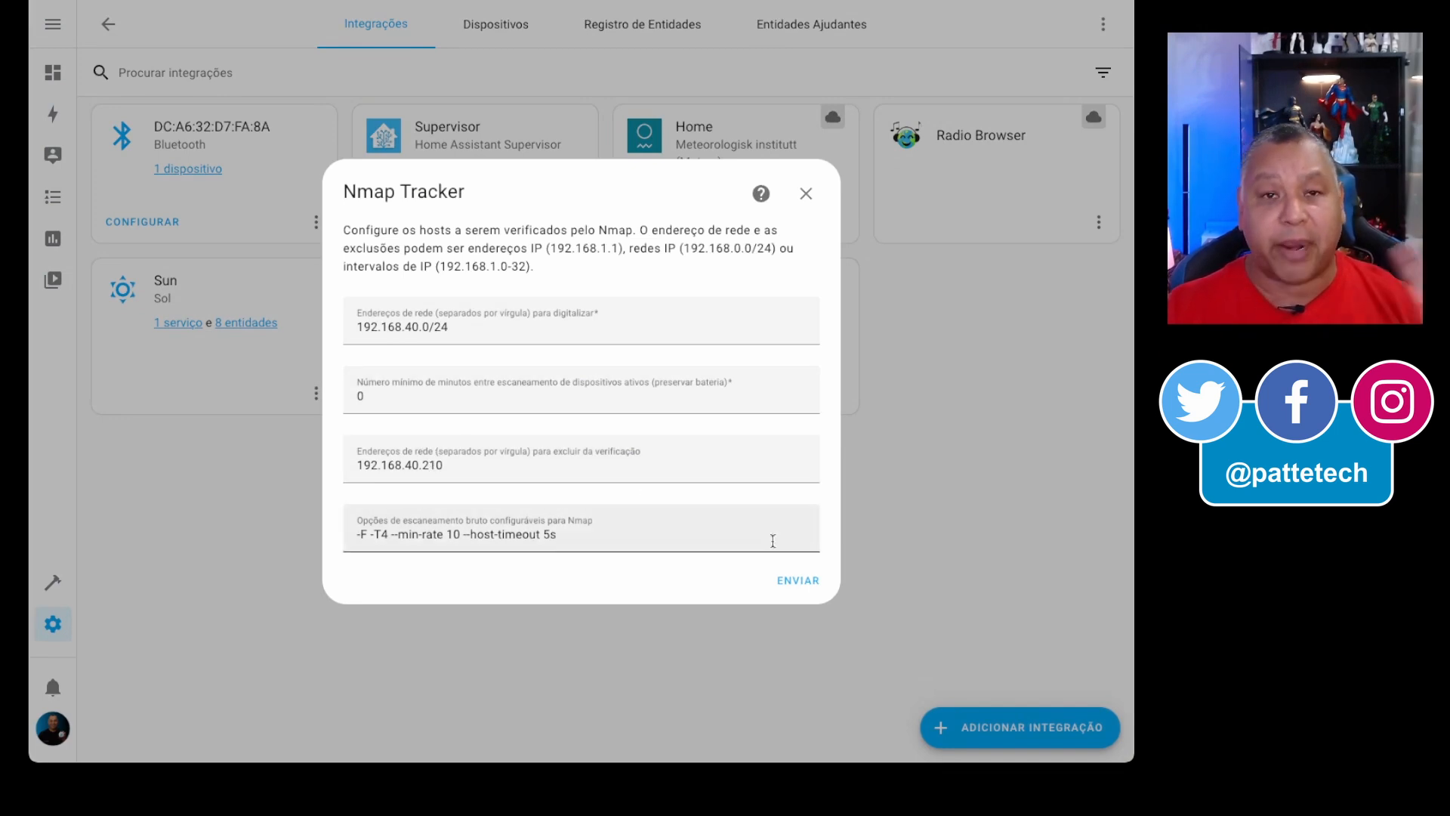
pyautogui.click(786, 580)
pyautogui.click(729, 424)
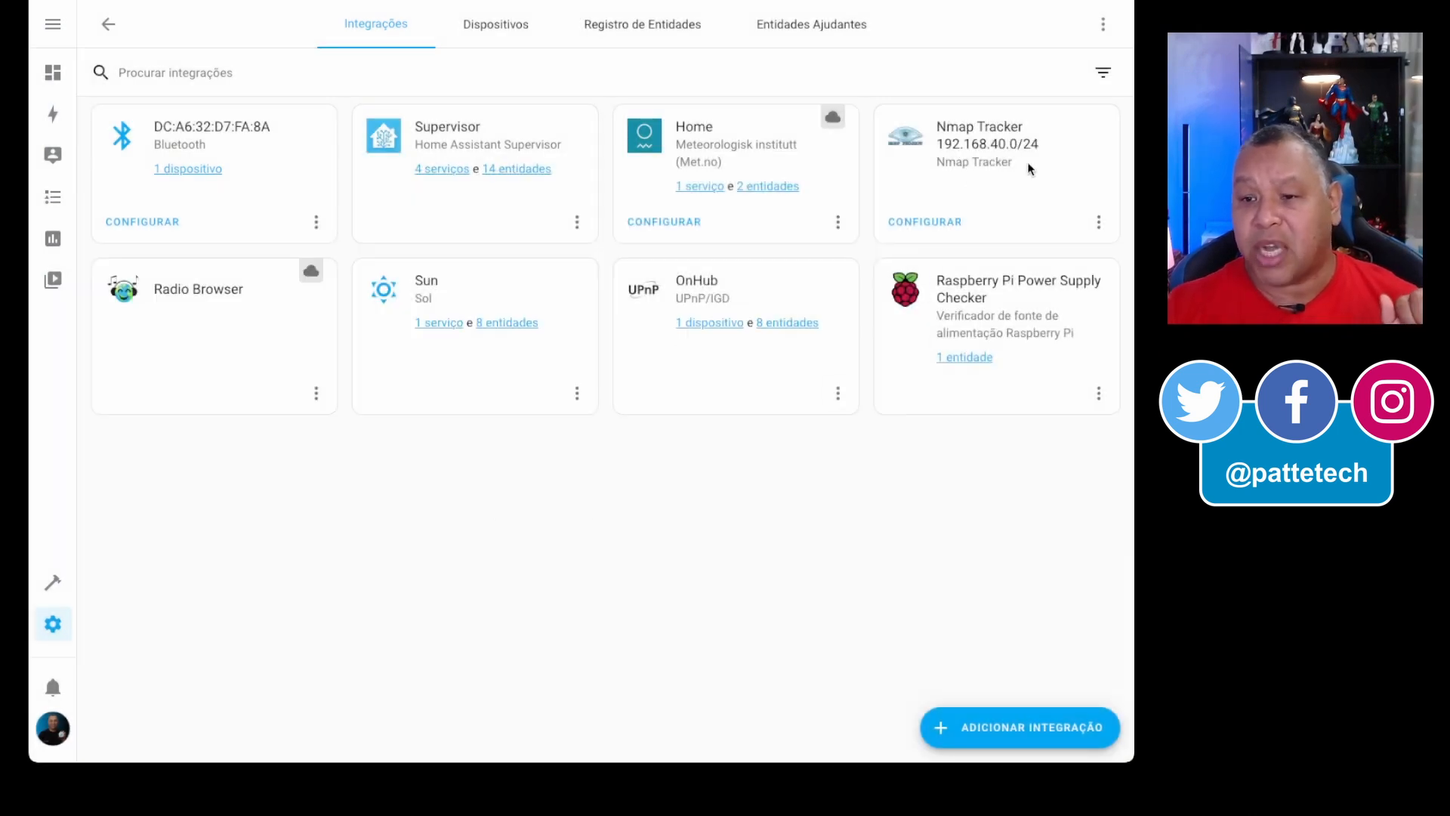
pyautogui.moveTo(432, 285); pyautogui.dragTo(449, 285)
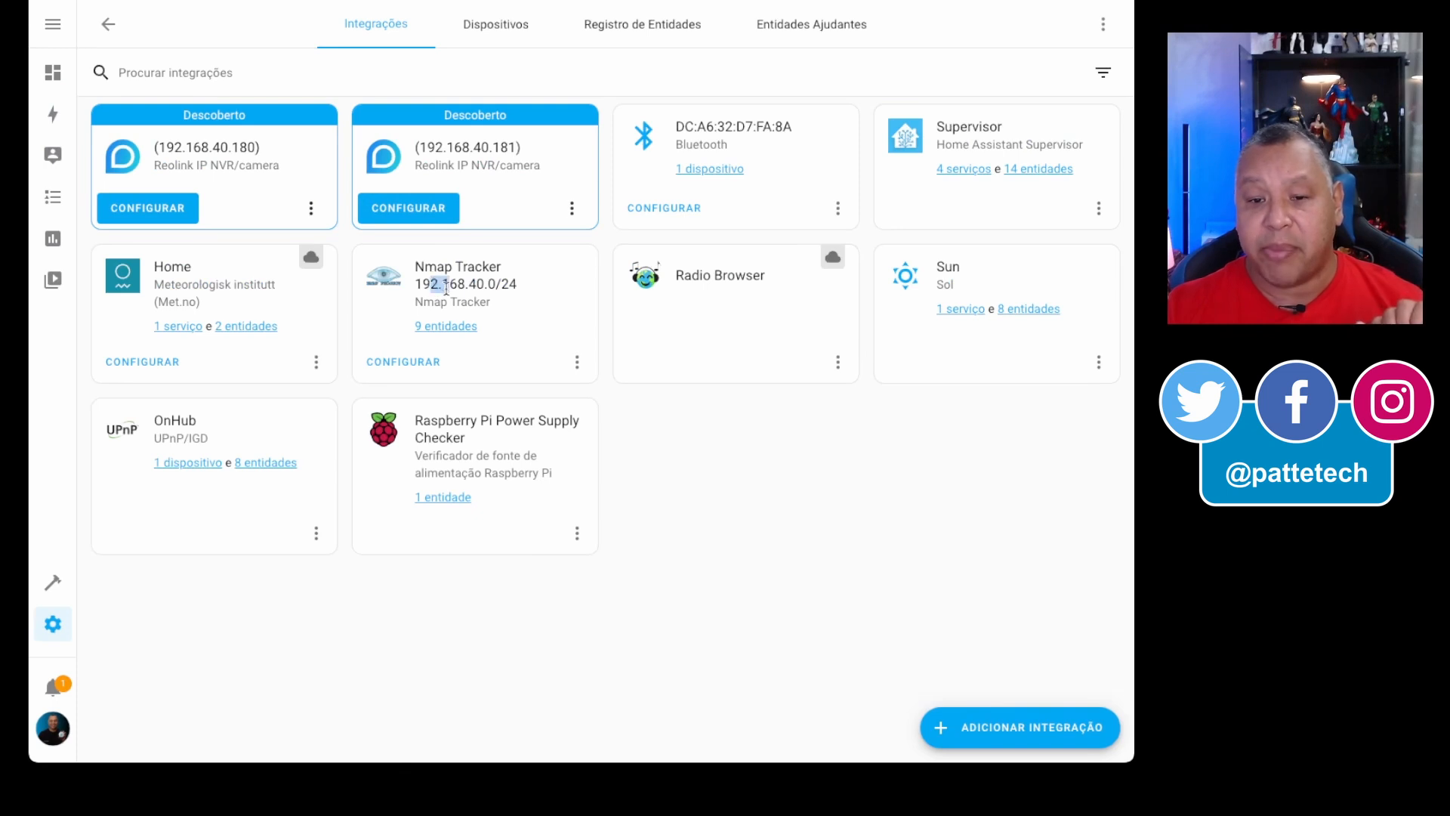
pyautogui.click(450, 326)
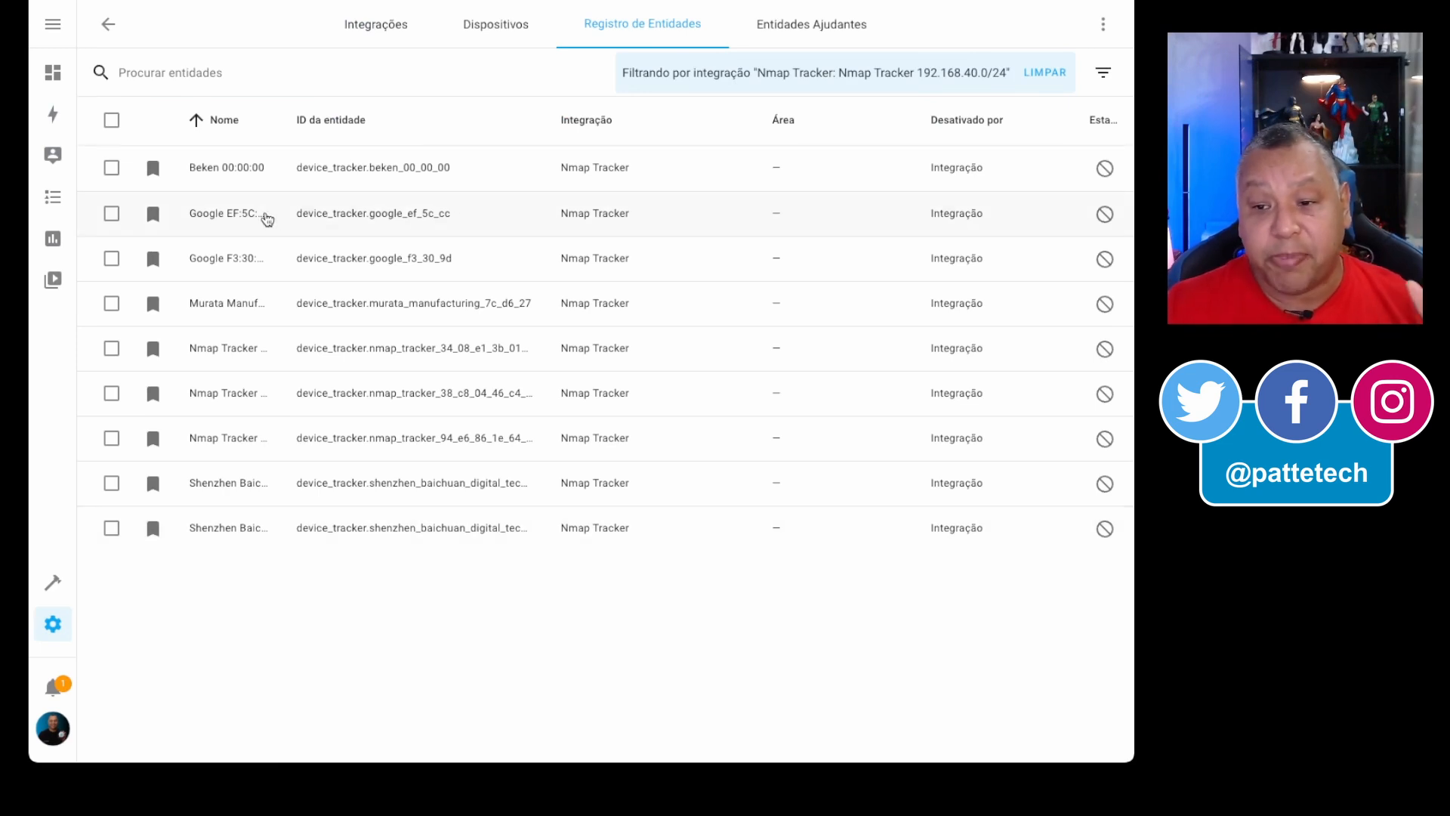
pyautogui.click(109, 27)
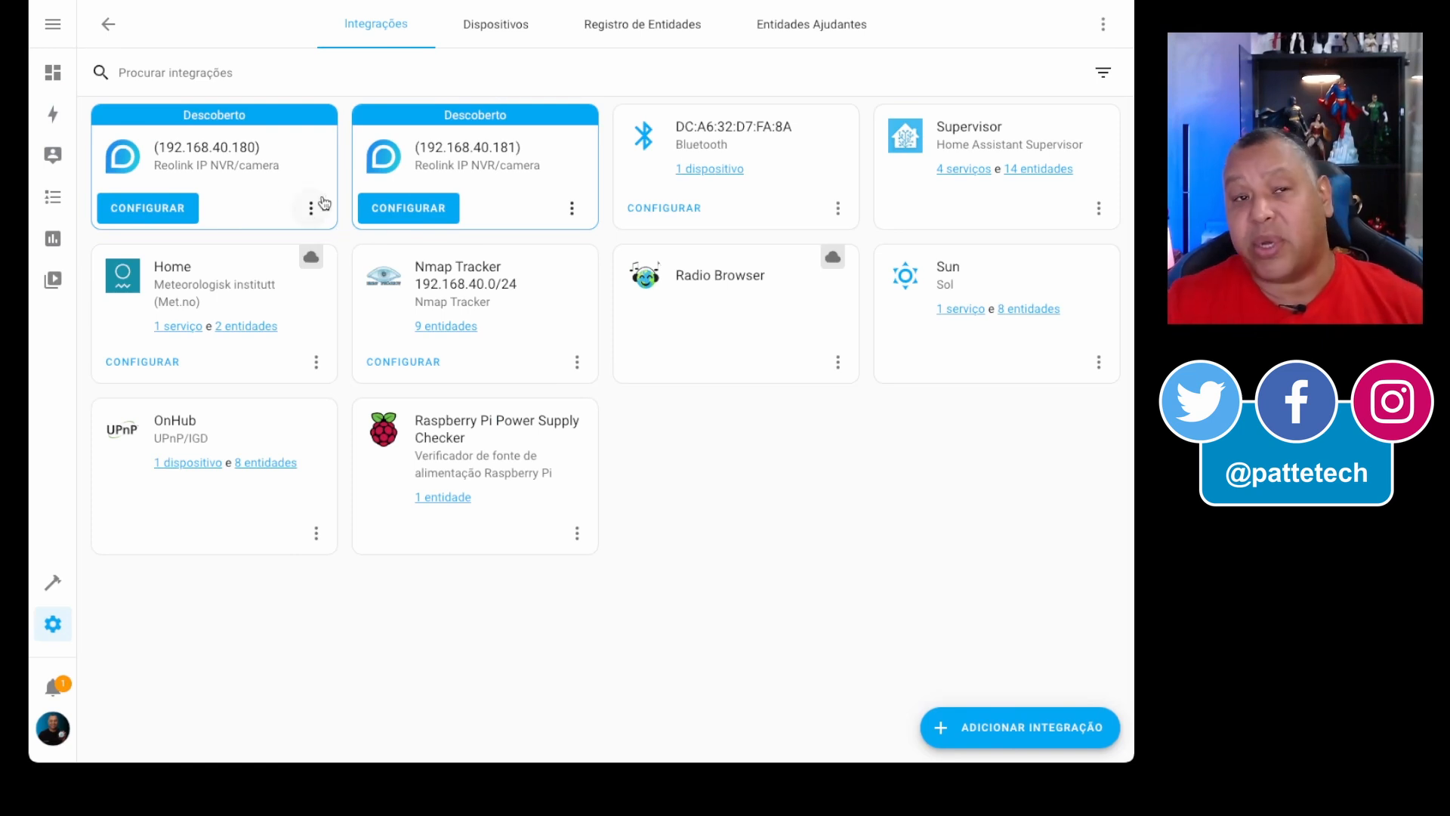
# Step: Configure the discovered Reolink camera at 192.168.40.180 with the camera's login credentials
pyautogui.click(173, 218)
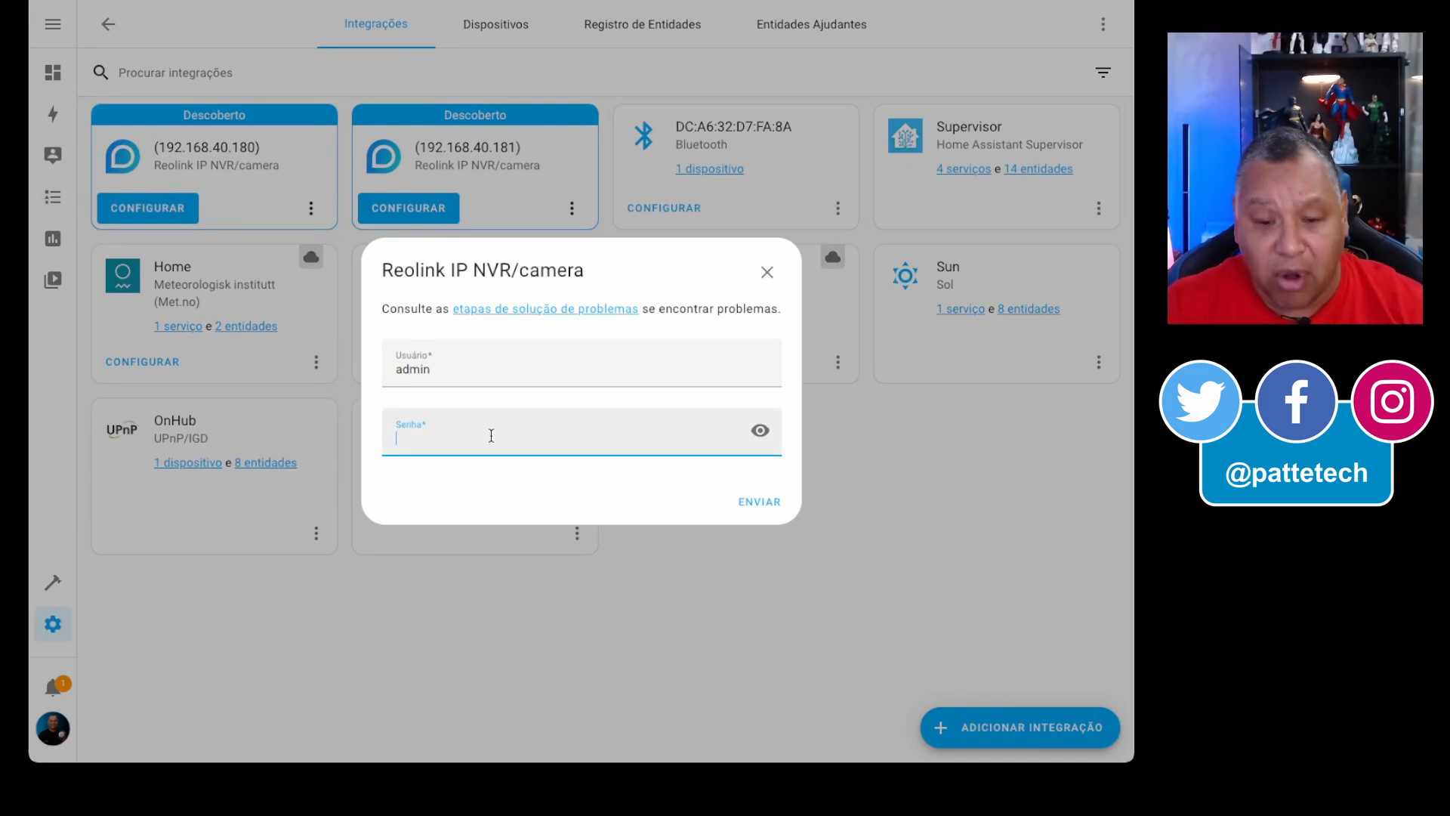
pyautogui.write('a')
pyautogui.press('Return')
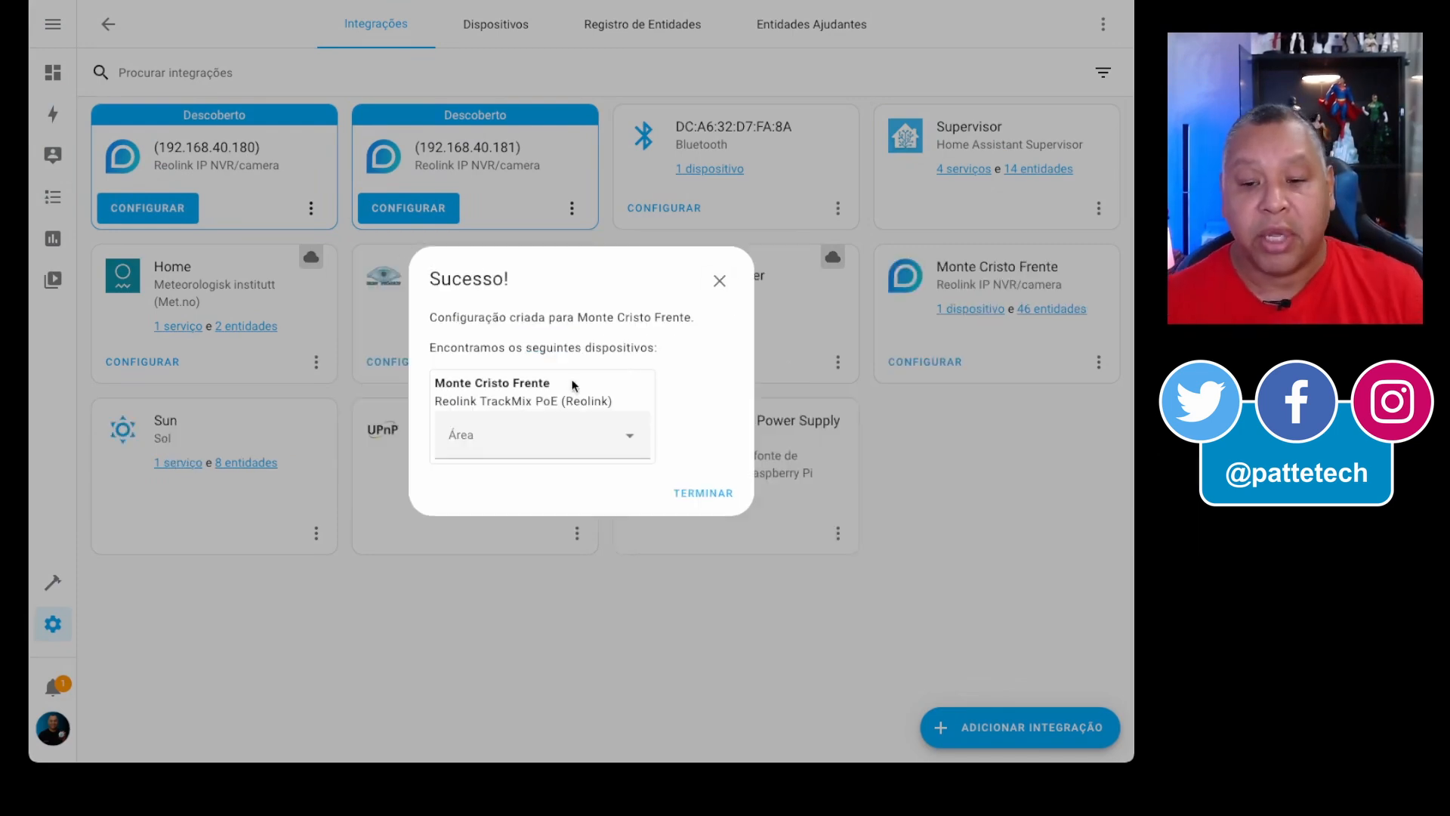
pyautogui.tripleClick(498, 402)
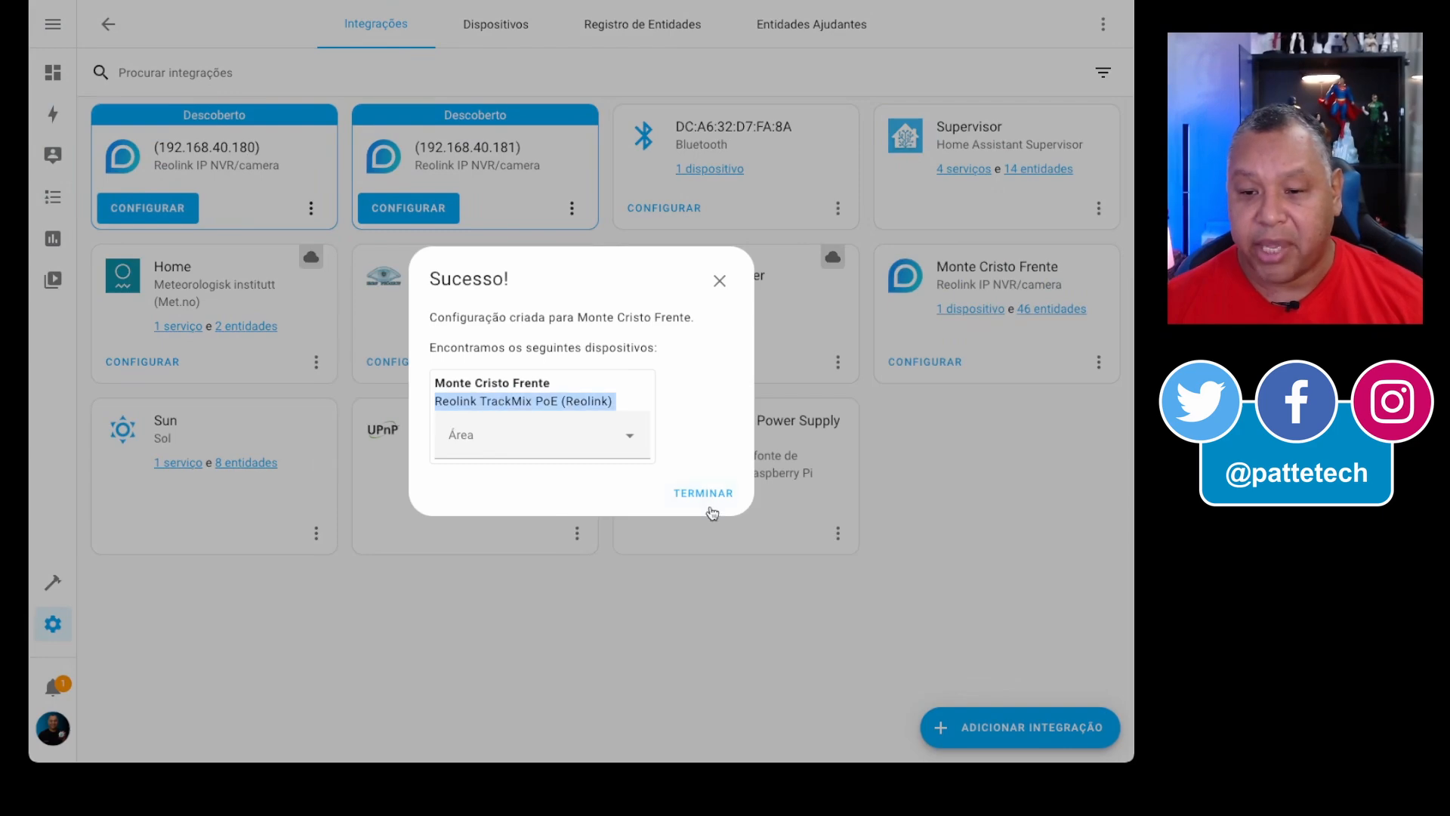
pyautogui.click(703, 494)
# Step: Configure the second discovered Reolink camera and expand Monte Cristo Frente's entry
pyautogui.click(143, 221)
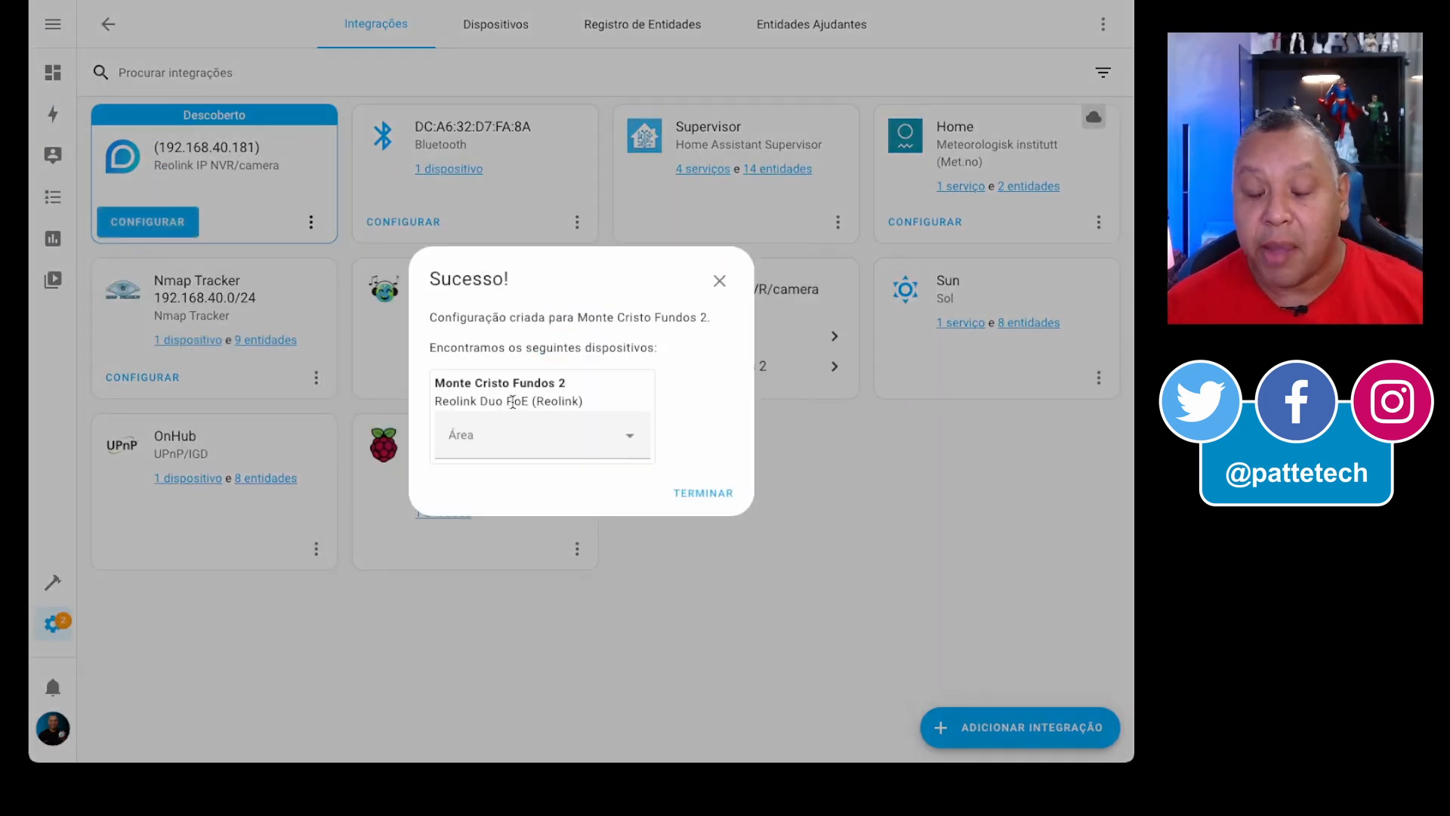
pyautogui.moveTo(488, 401); pyautogui.dragTo(581, 401)
pyautogui.click(701, 494)
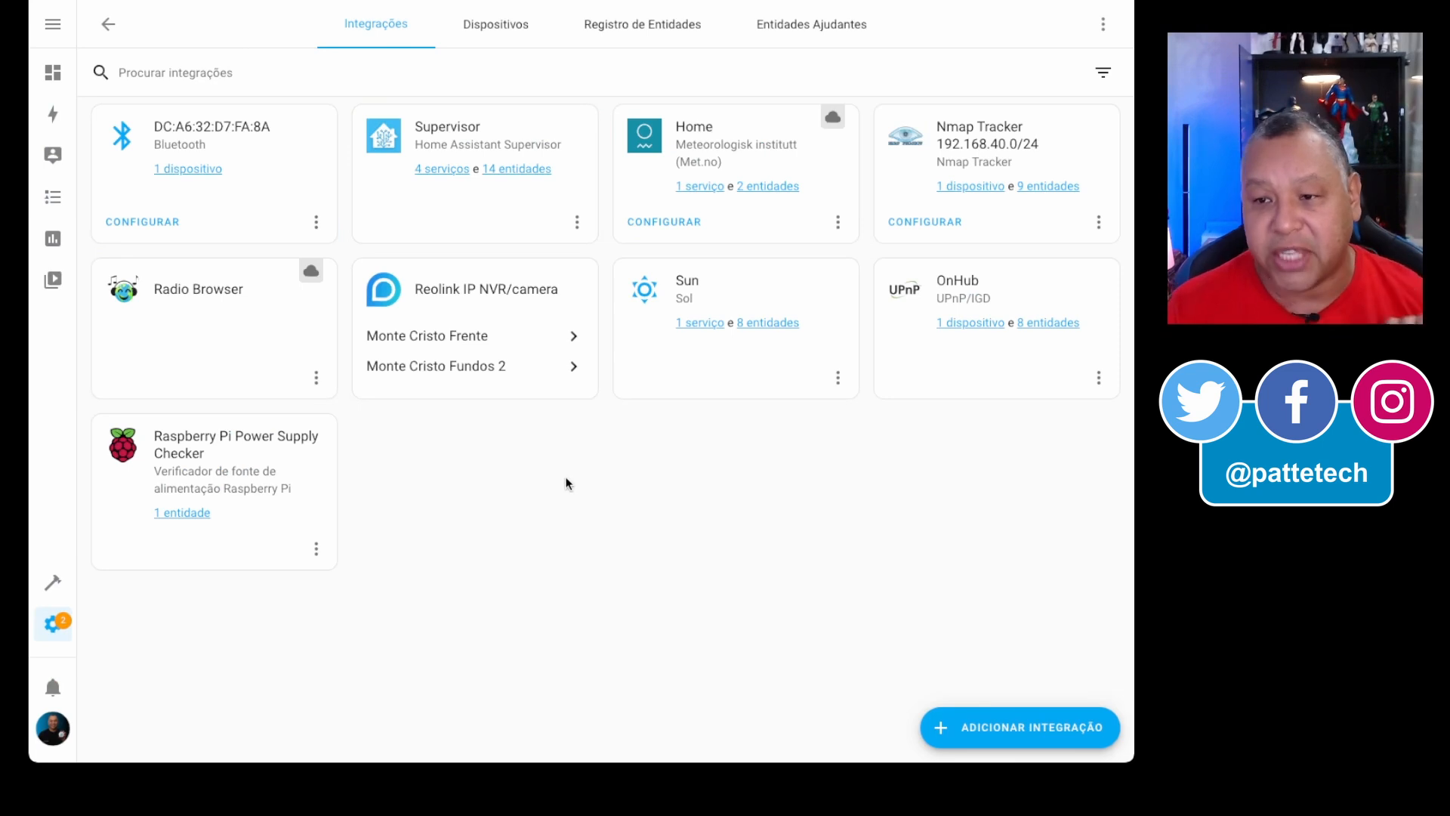
pyautogui.click(440, 336)
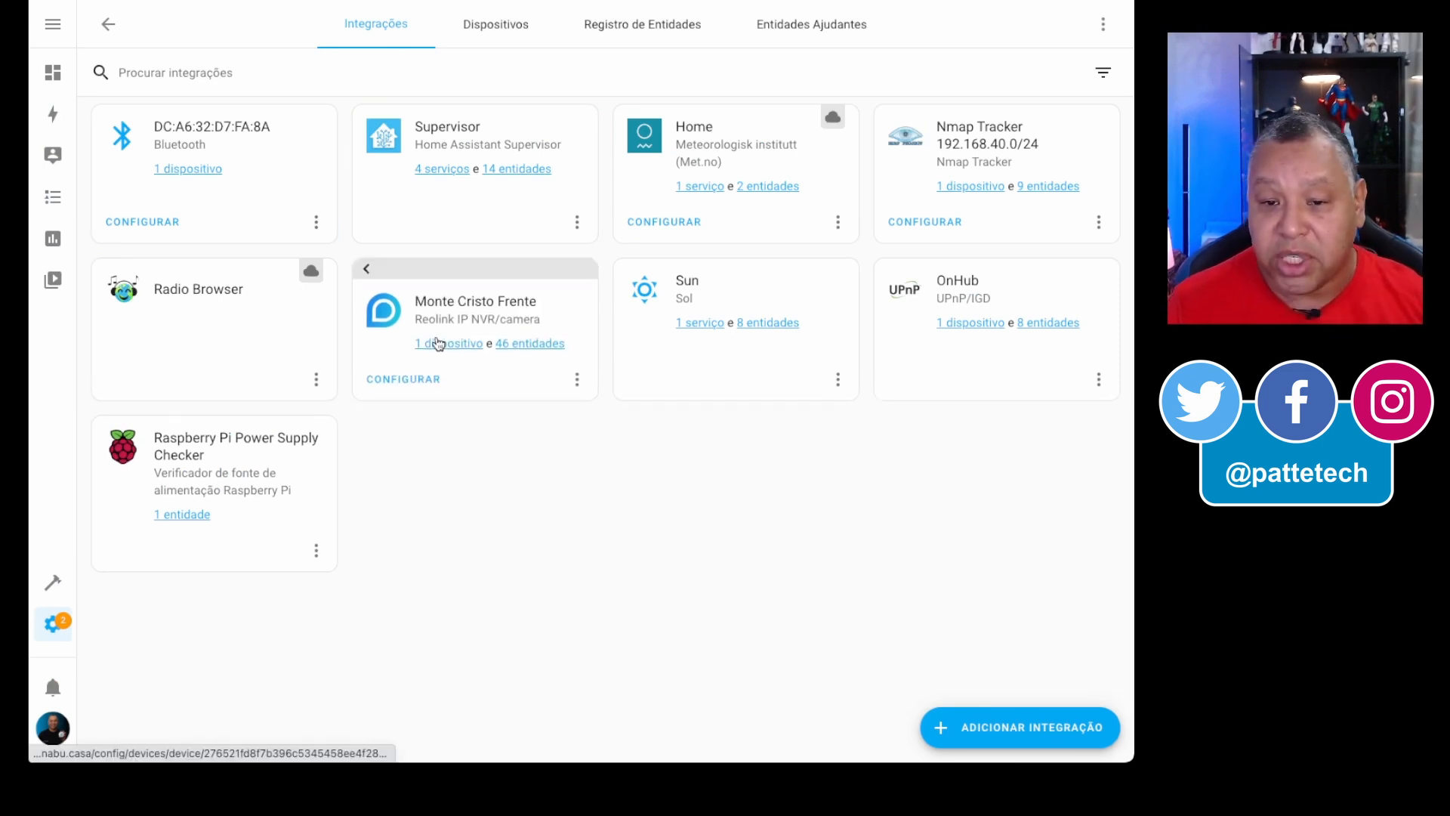
# Step: Open the Monte Cristo Frente device page and review its model, controls and sensors
pyautogui.click(444, 344)
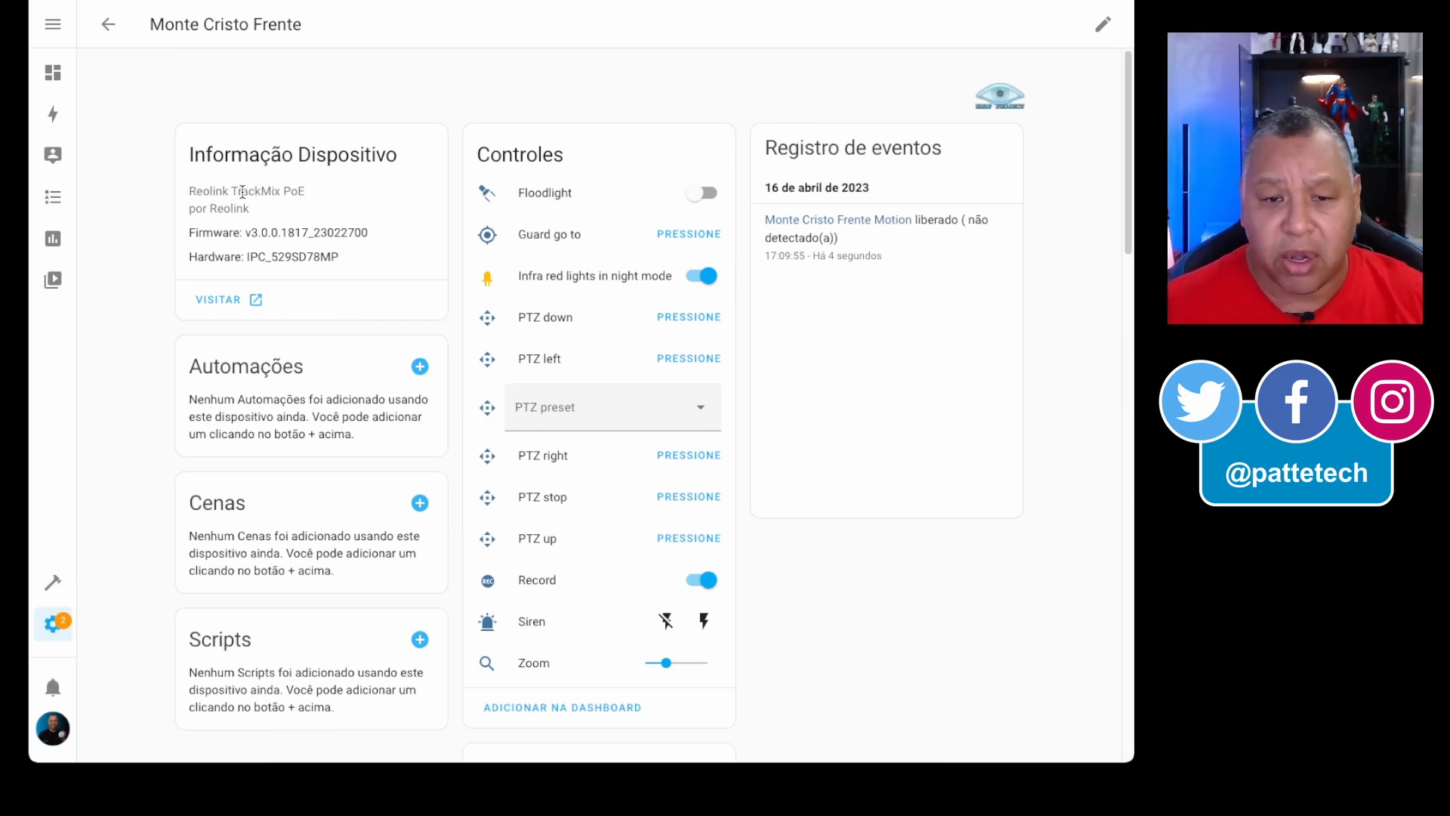
pyautogui.moveTo(242, 193); pyautogui.dragTo(341, 189)
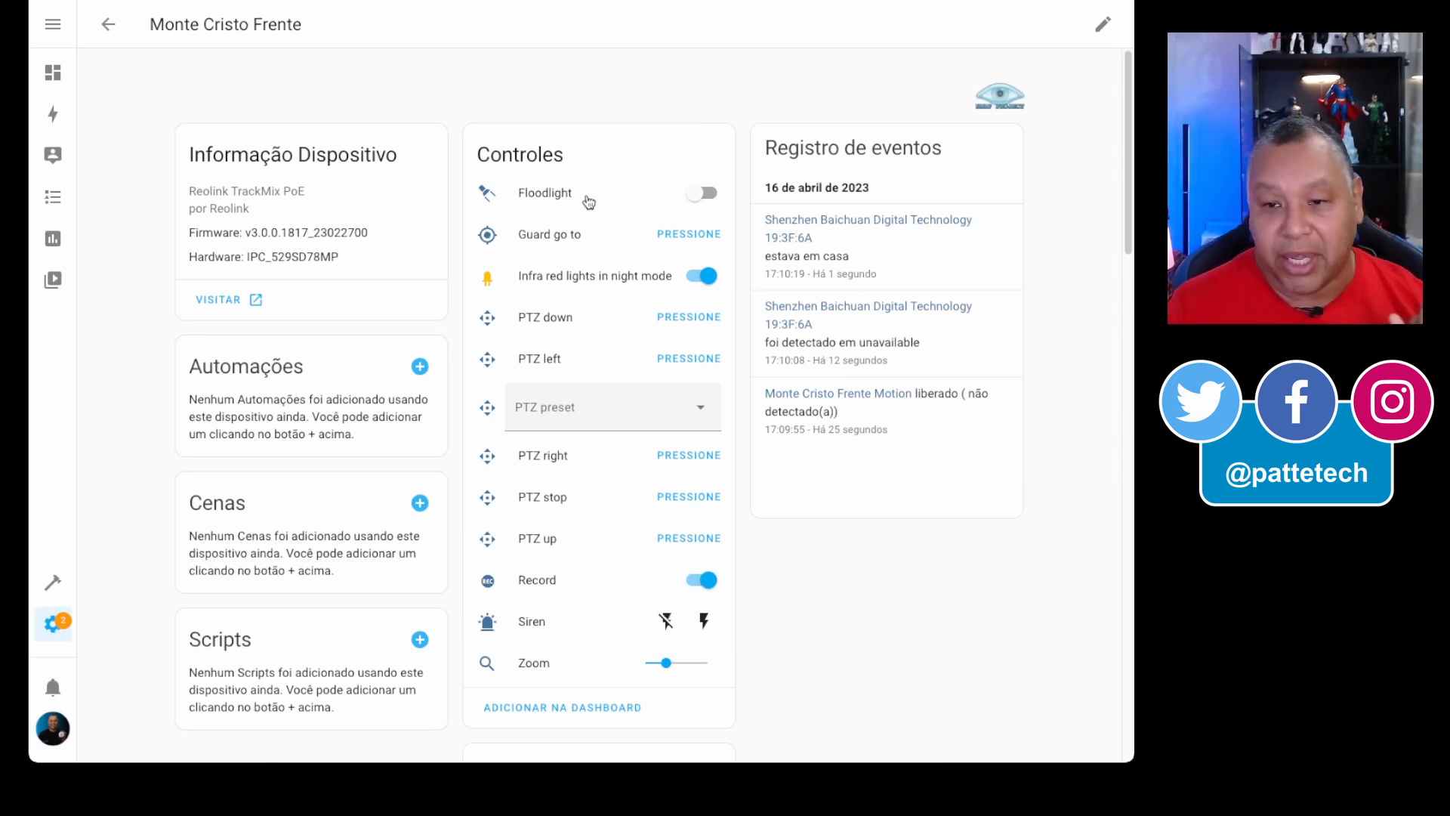
pyautogui.scroll(-2, 581, 198)
pyautogui.scroll(-5, 568, 285)
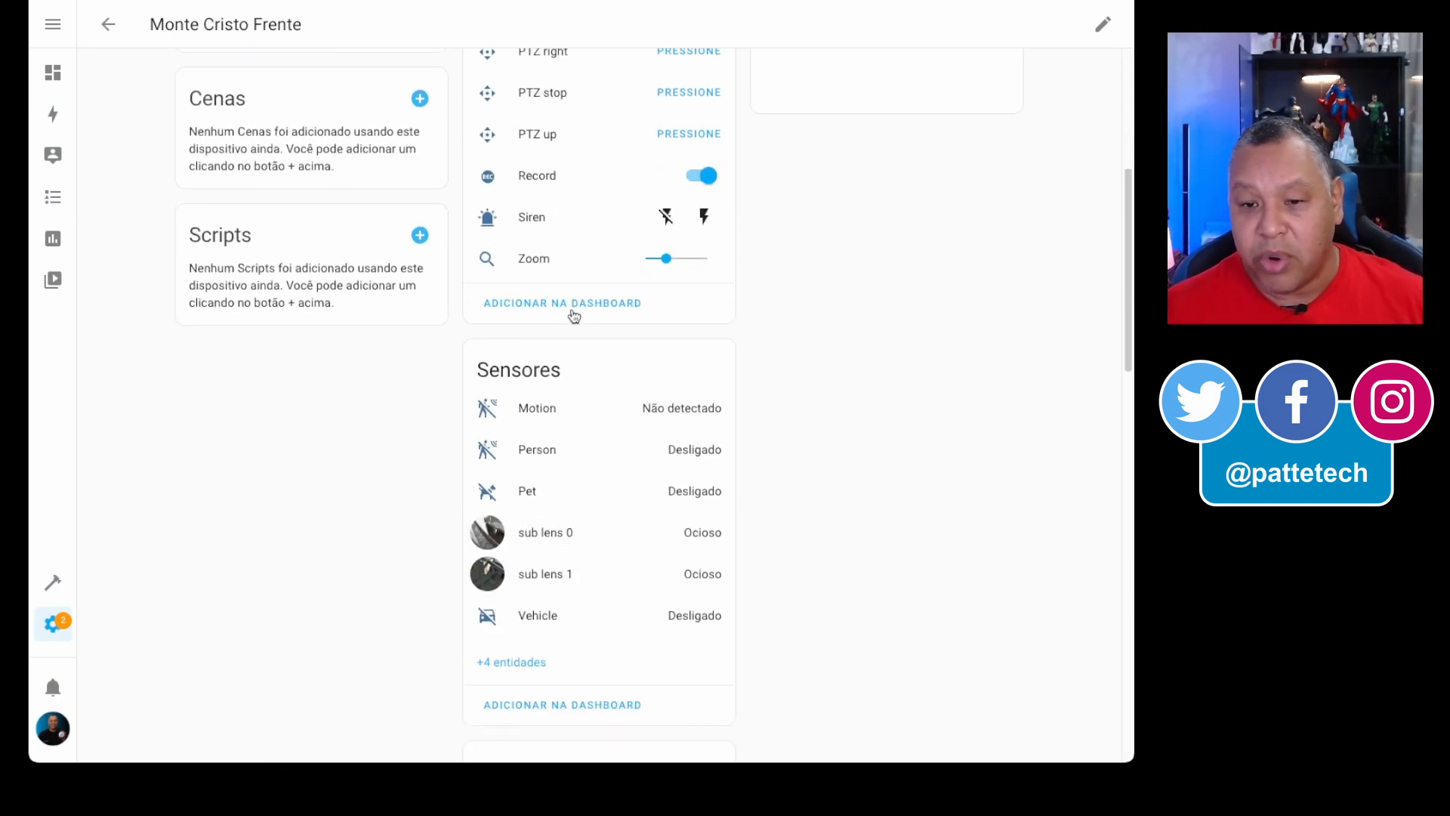
pyautogui.scroll(-5, 635, 417)
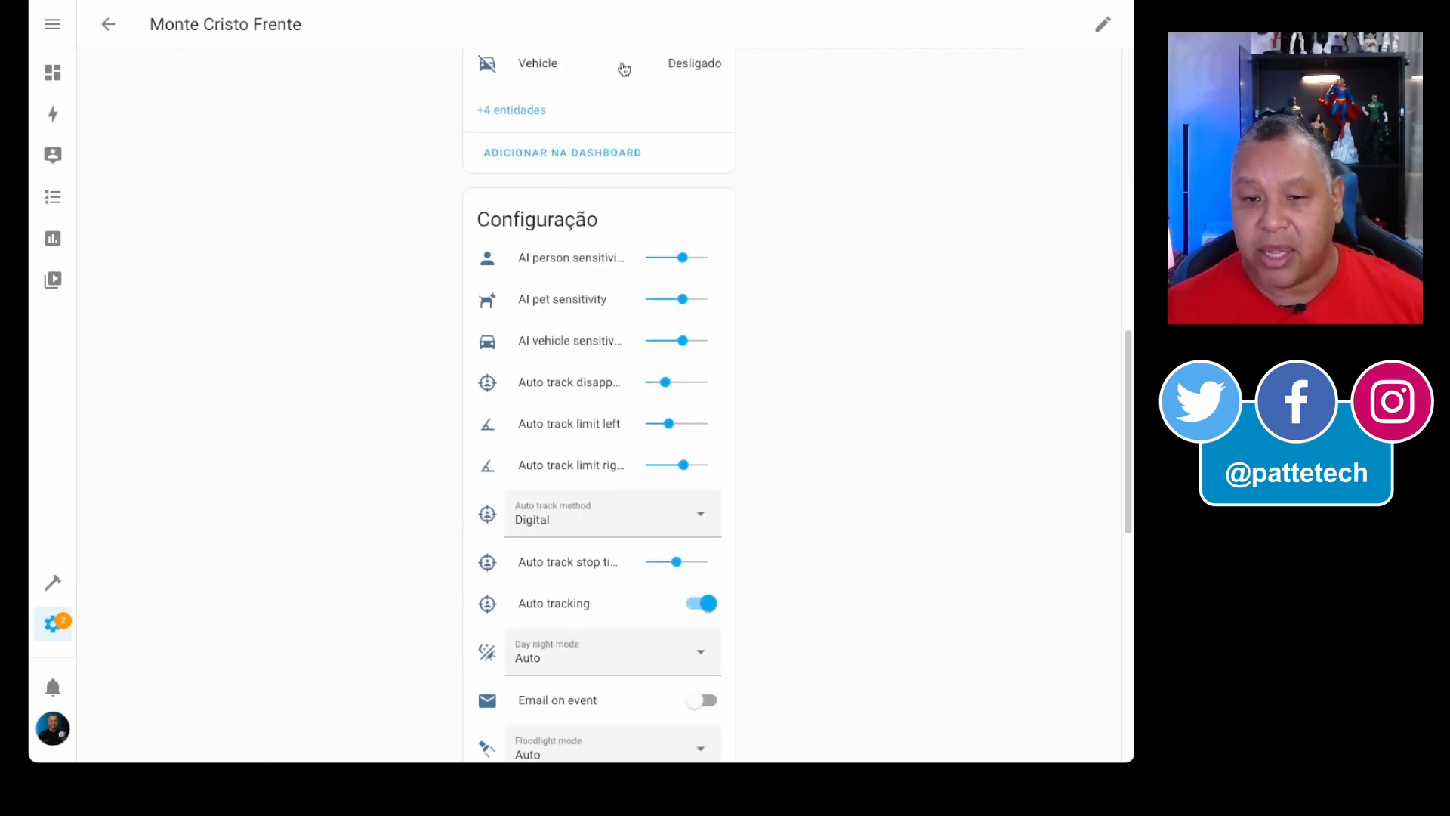
pyautogui.scroll(6, 567, 237)
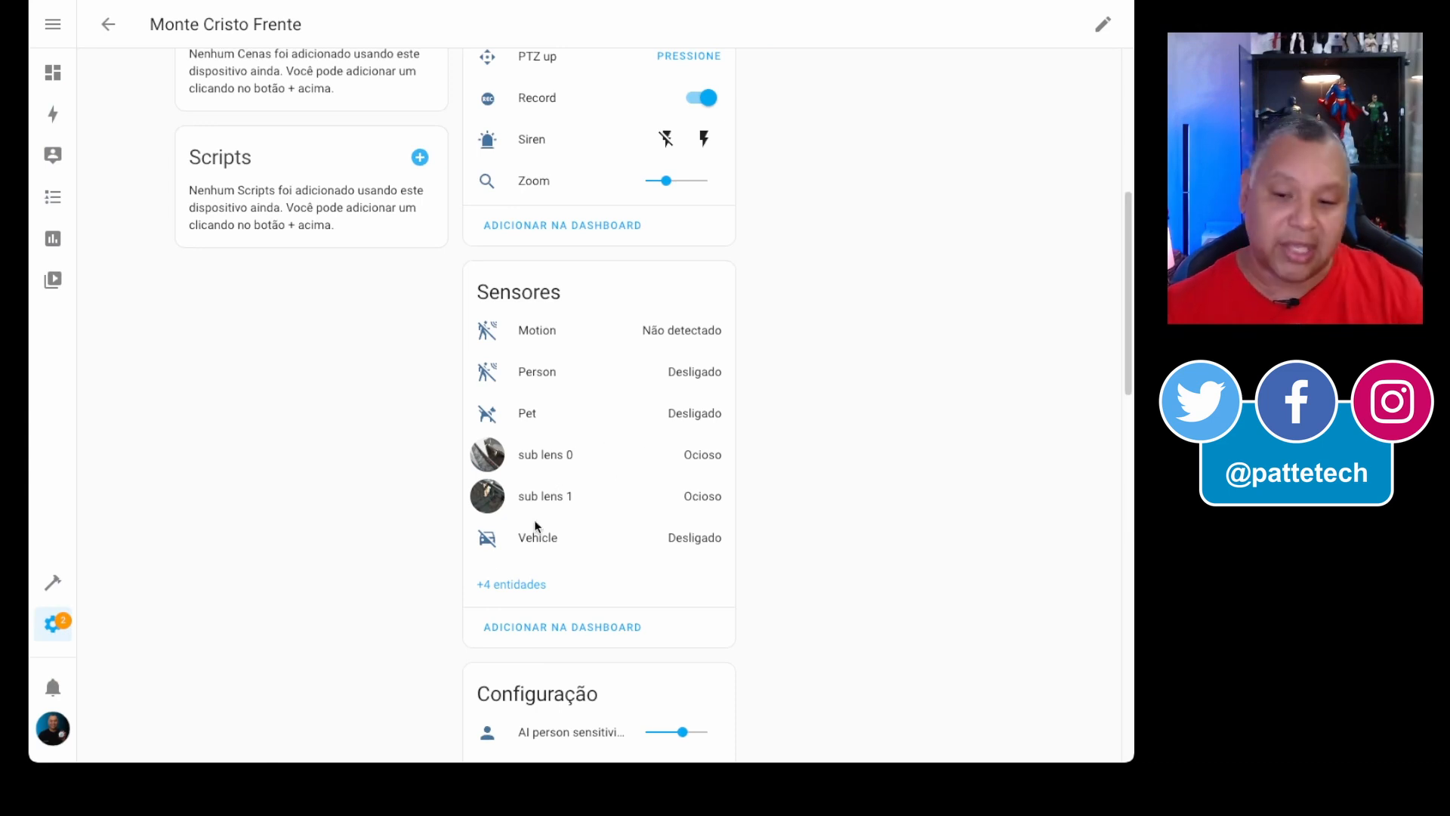
# Step: View the sub lens 0 and sub lens 1 live images, then open Monte Cristo Fundos 2's device page
pyautogui.click(538, 454)
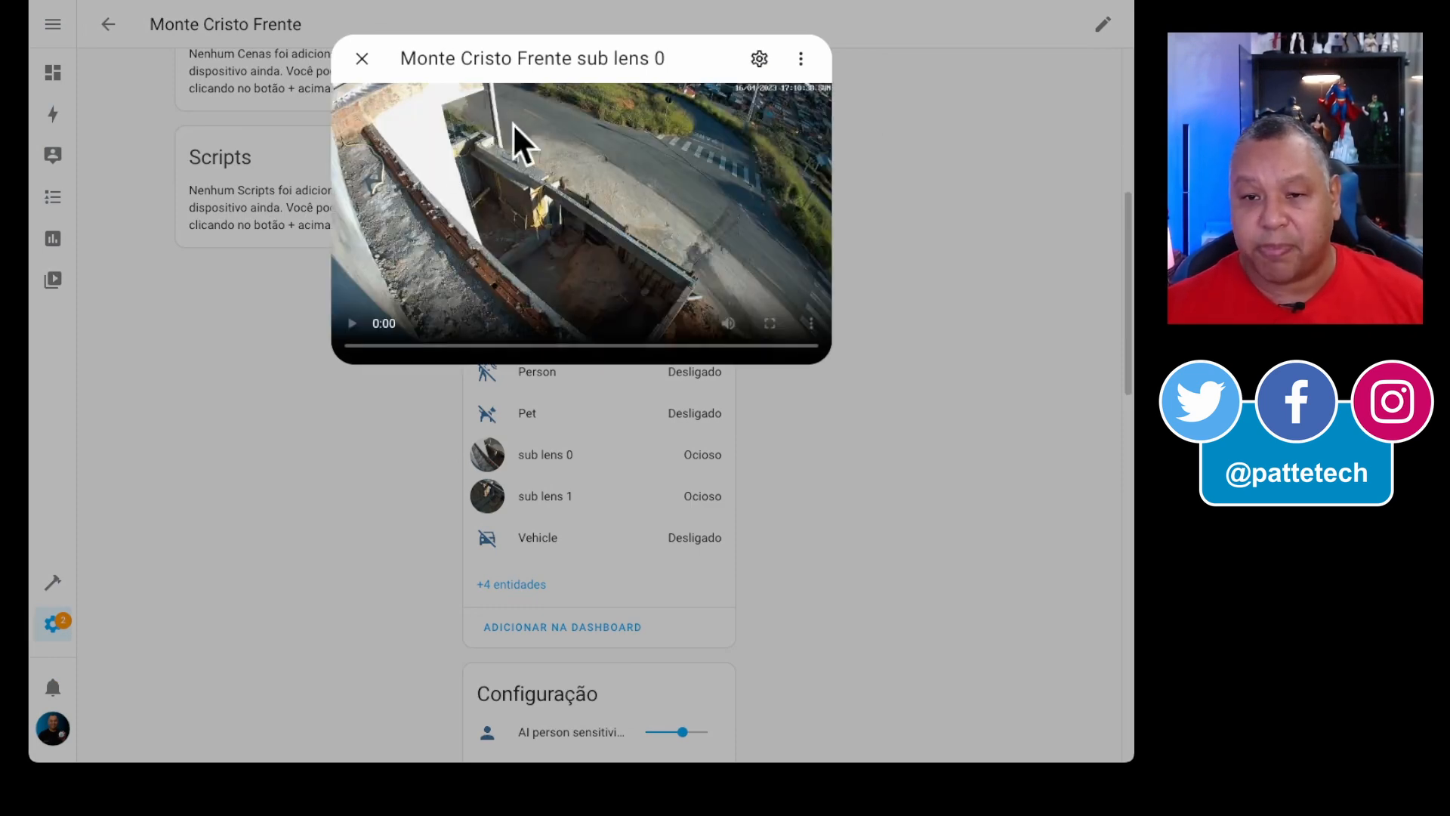
pyautogui.click(363, 60)
pyautogui.click(555, 508)
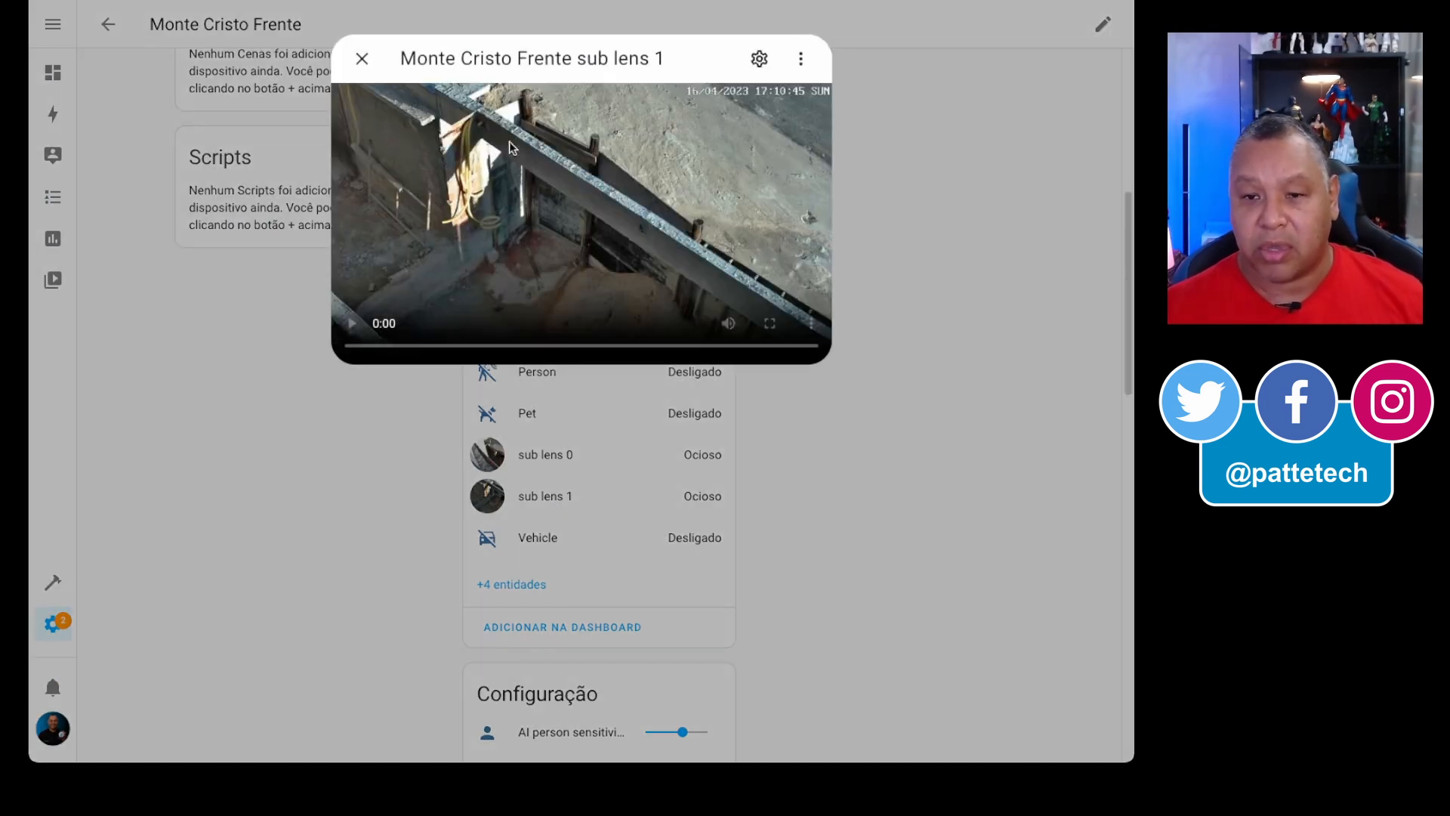
pyautogui.click(362, 59)
pyautogui.scroll(-10, 577, 479)
pyautogui.scroll(-6, 558, 140)
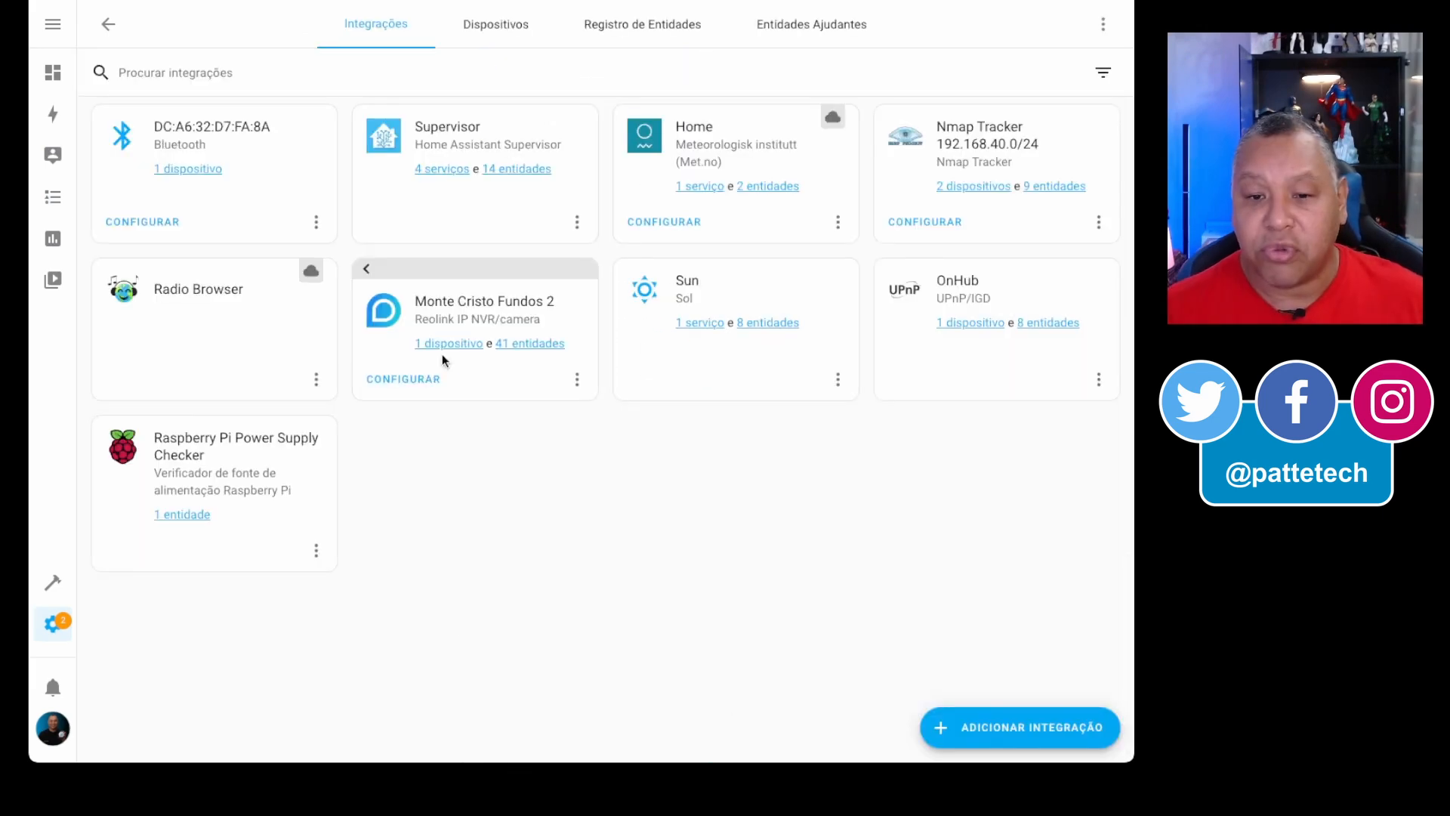
pyautogui.click(447, 343)
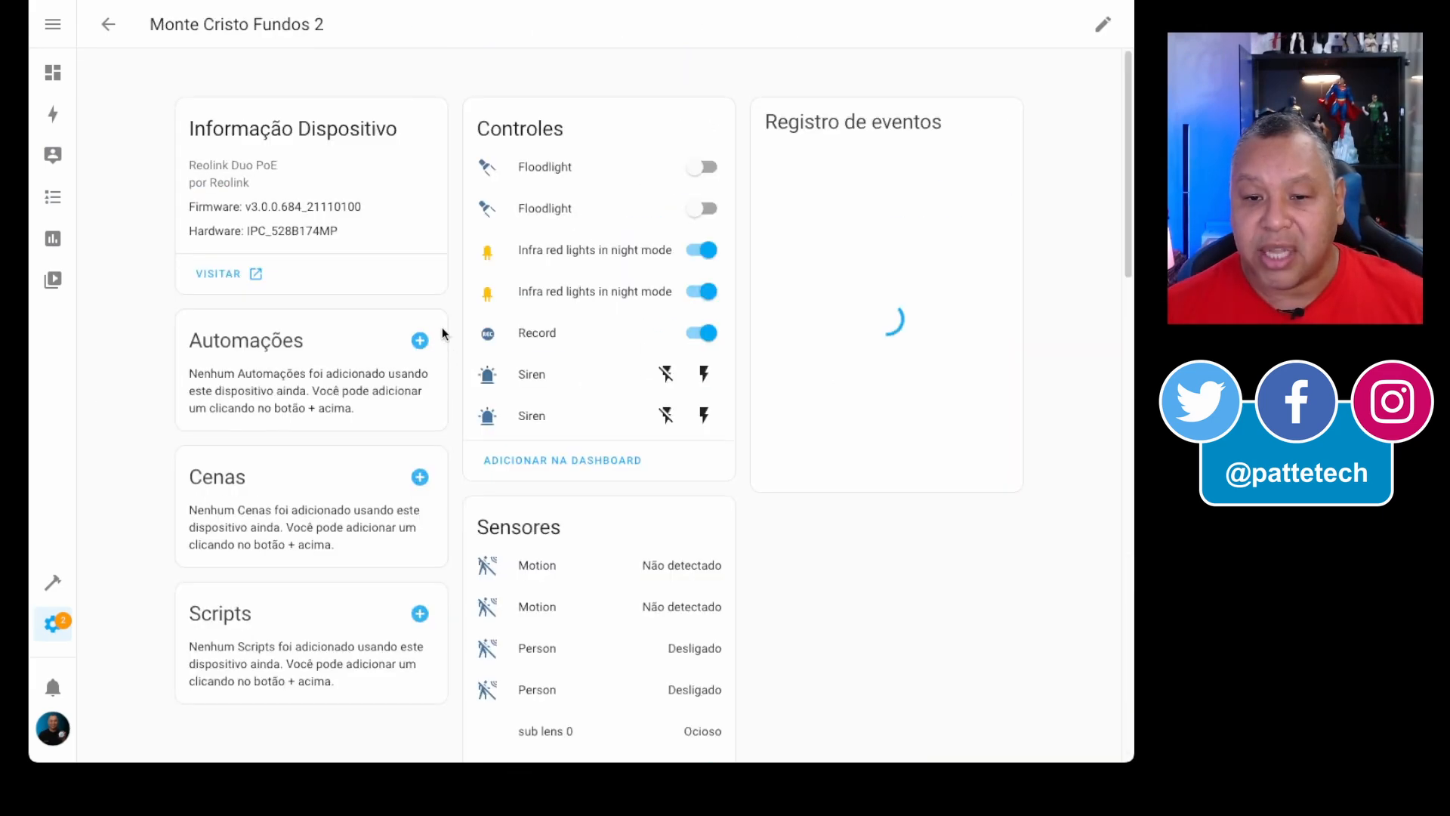
# Step: View the Fundos 2 sub lens 0 camera image, then return to the integrations list
pyautogui.scroll(-10, 660, 299)
pyautogui.scroll(10, 644, 323)
pyautogui.click(495, 533)
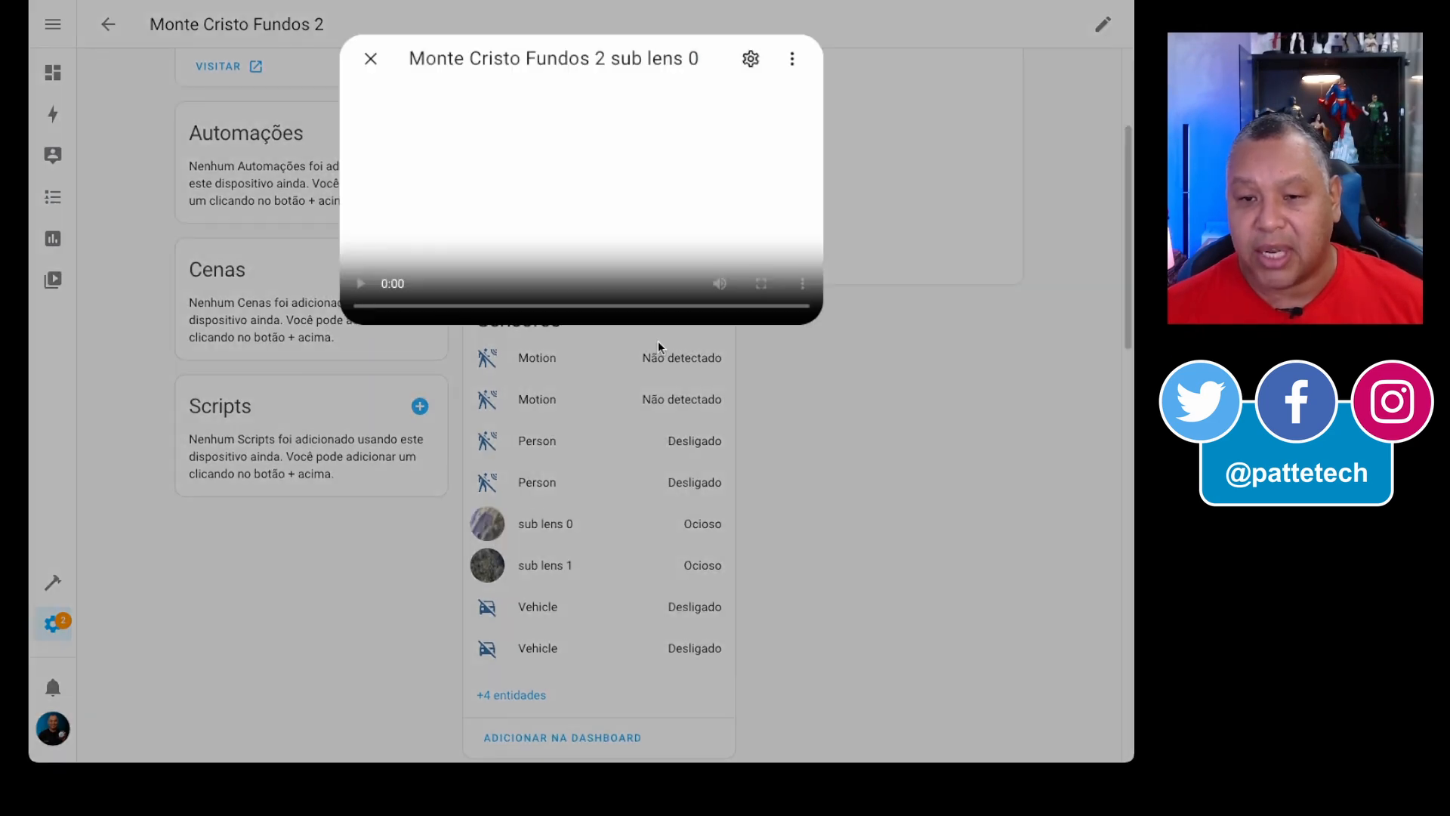
pyautogui.click(370, 60)
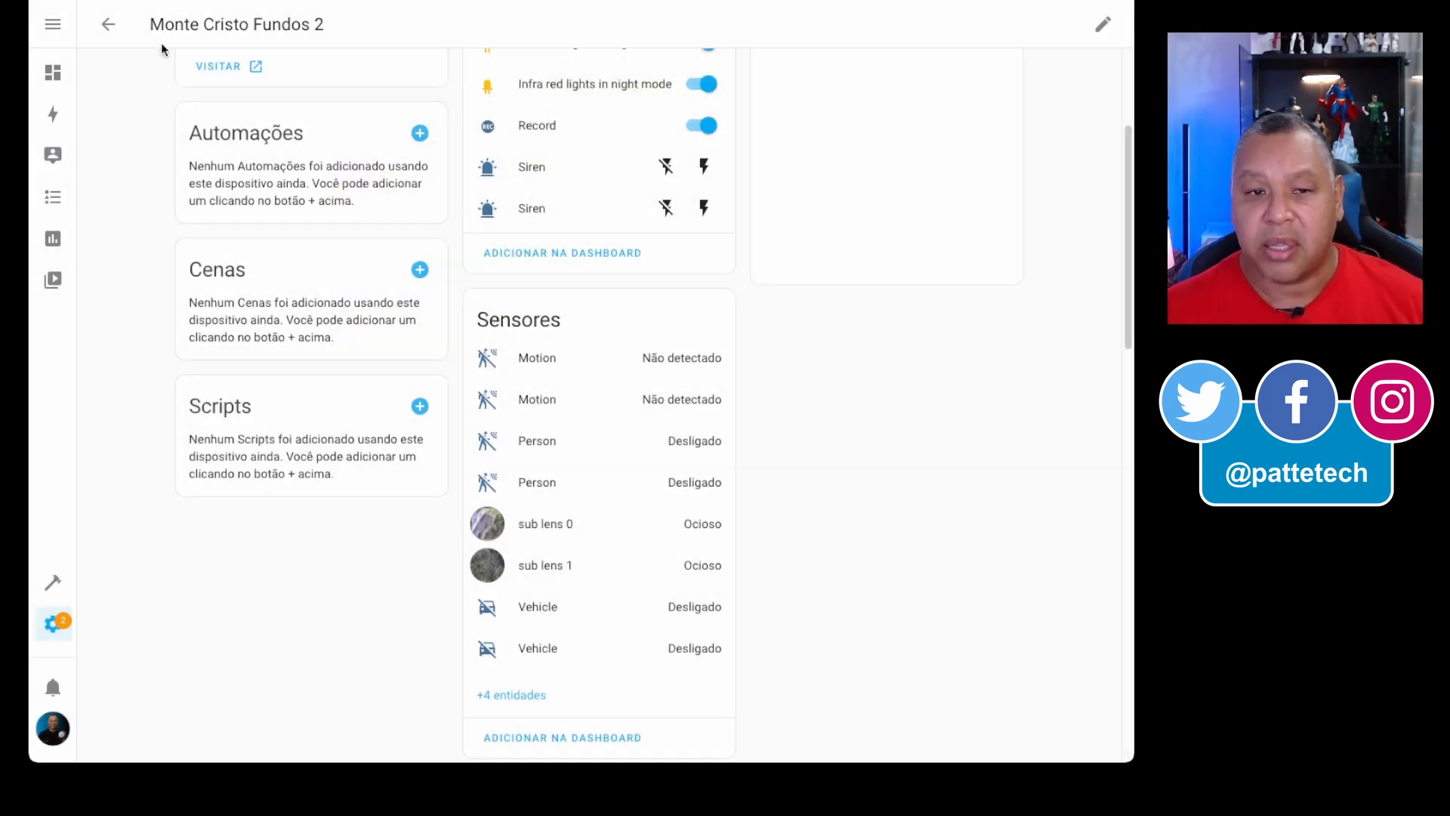
pyautogui.click(53, 72)
pyautogui.click(53, 623)
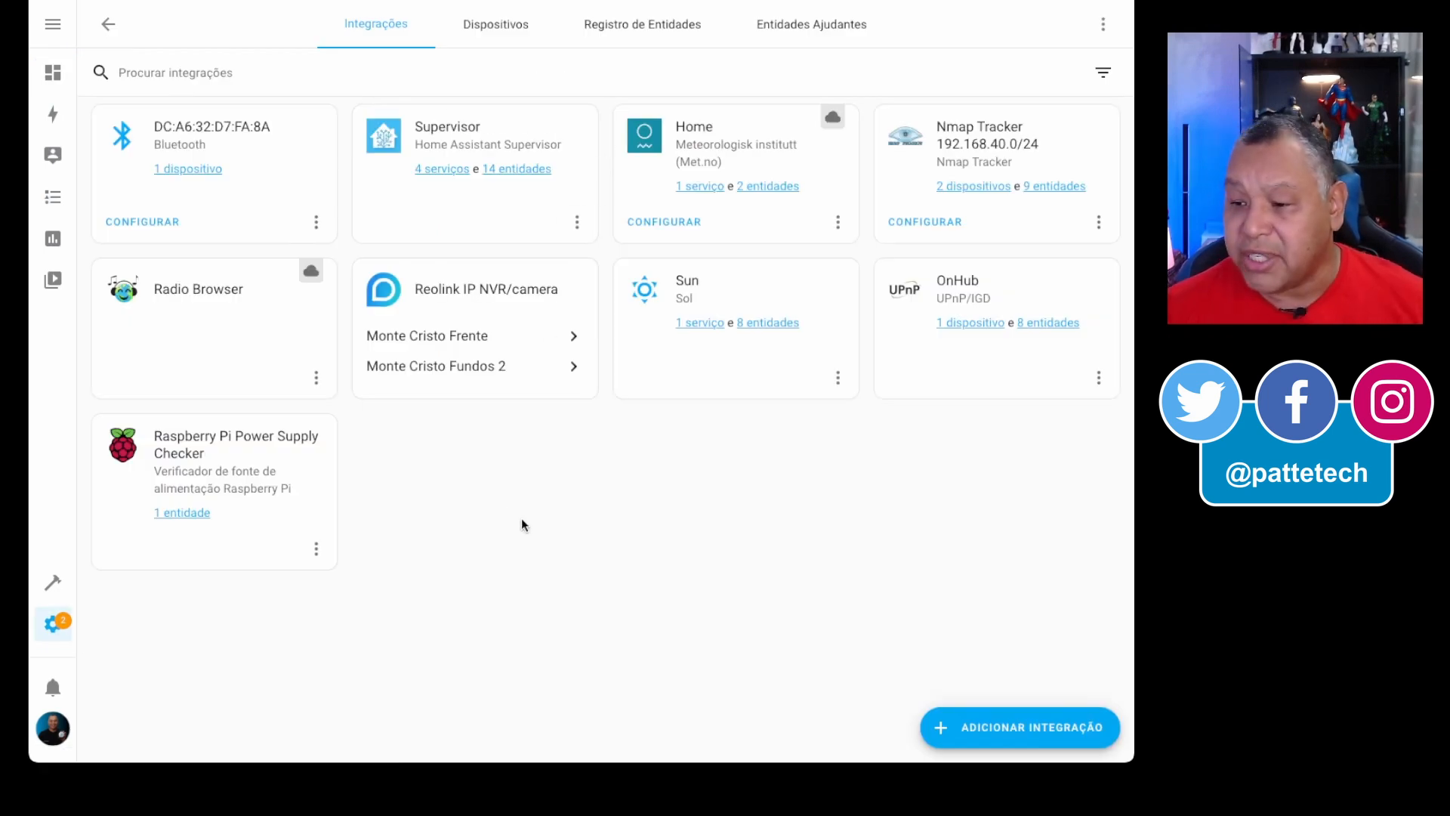
# Step: Add the Speedtest.net integration and check its readings: 6,61 Mbit/s down, 8,6 Mbit/s up, 16 ms ping
pyautogui.click(1016, 732)
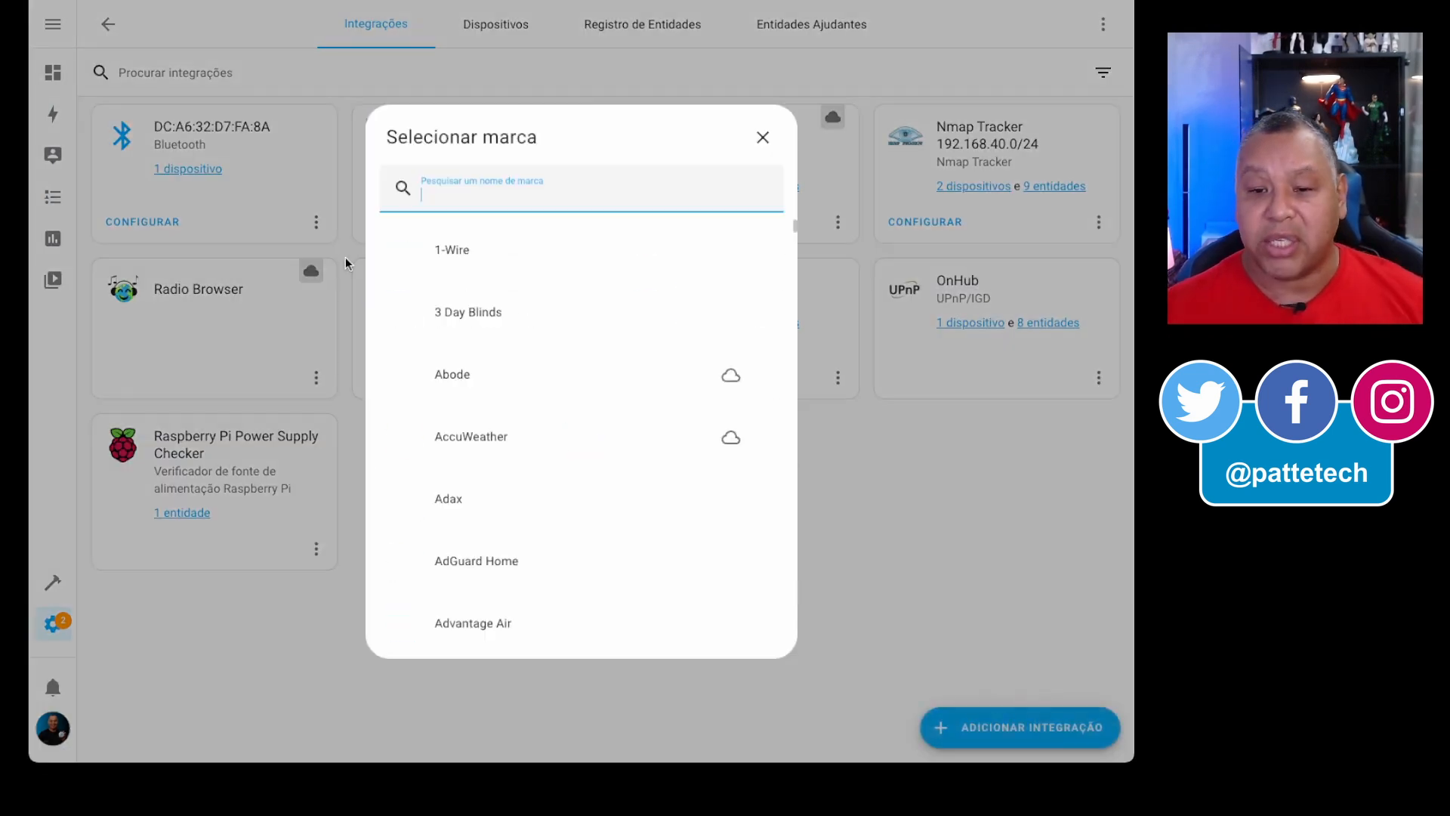
pyautogui.write('speed')
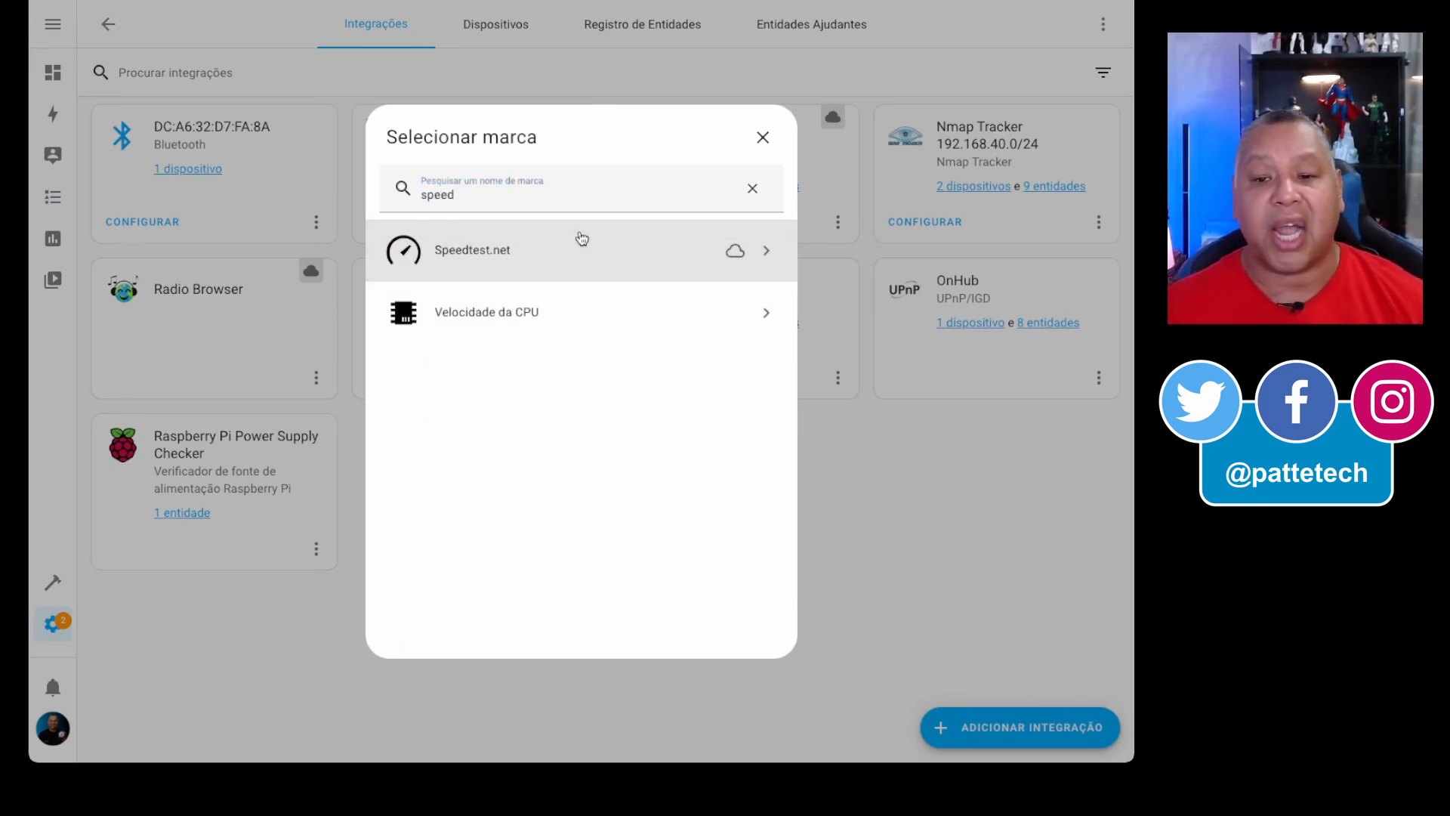
pyautogui.click(579, 230)
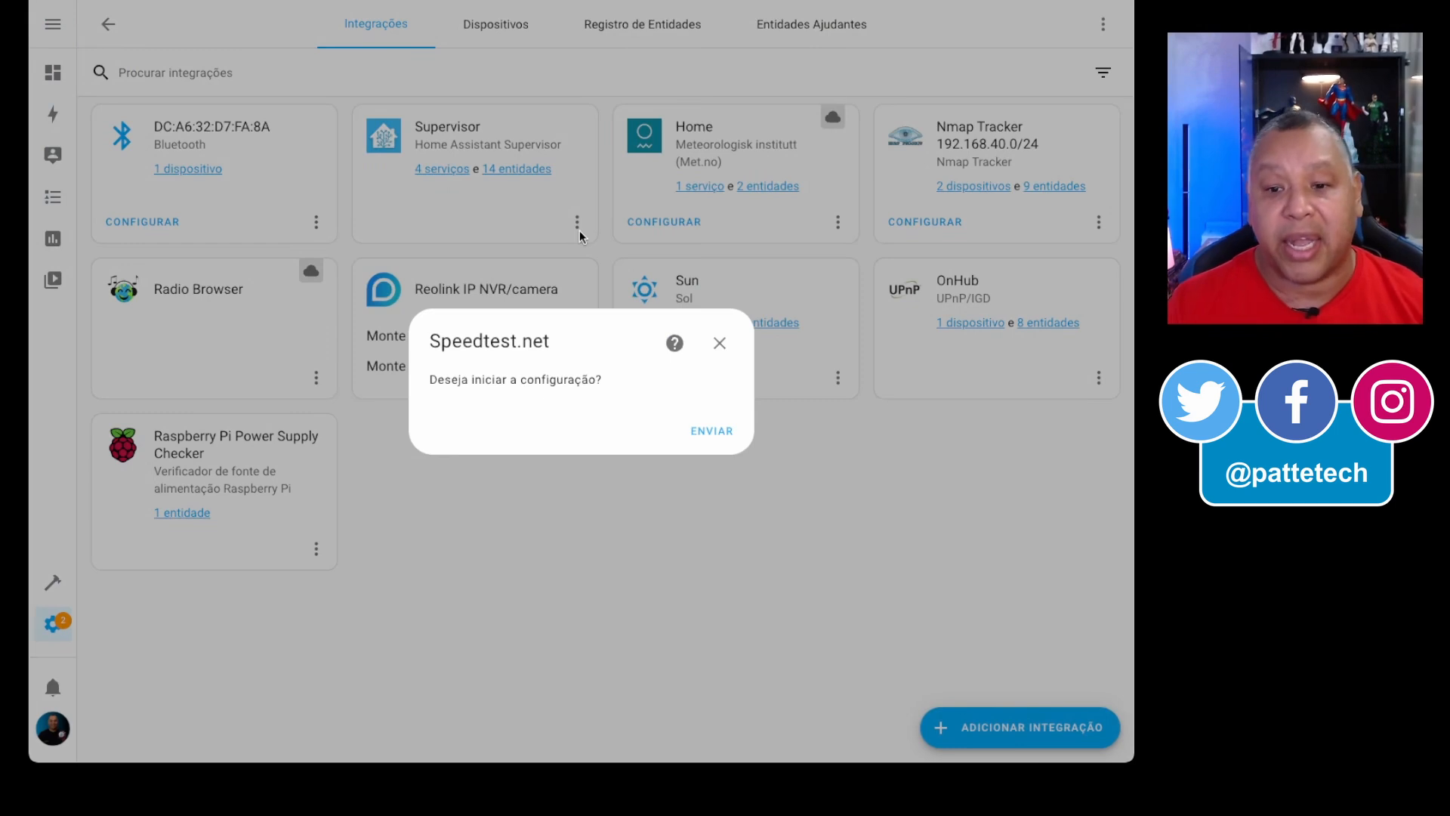
pyautogui.click(696, 443)
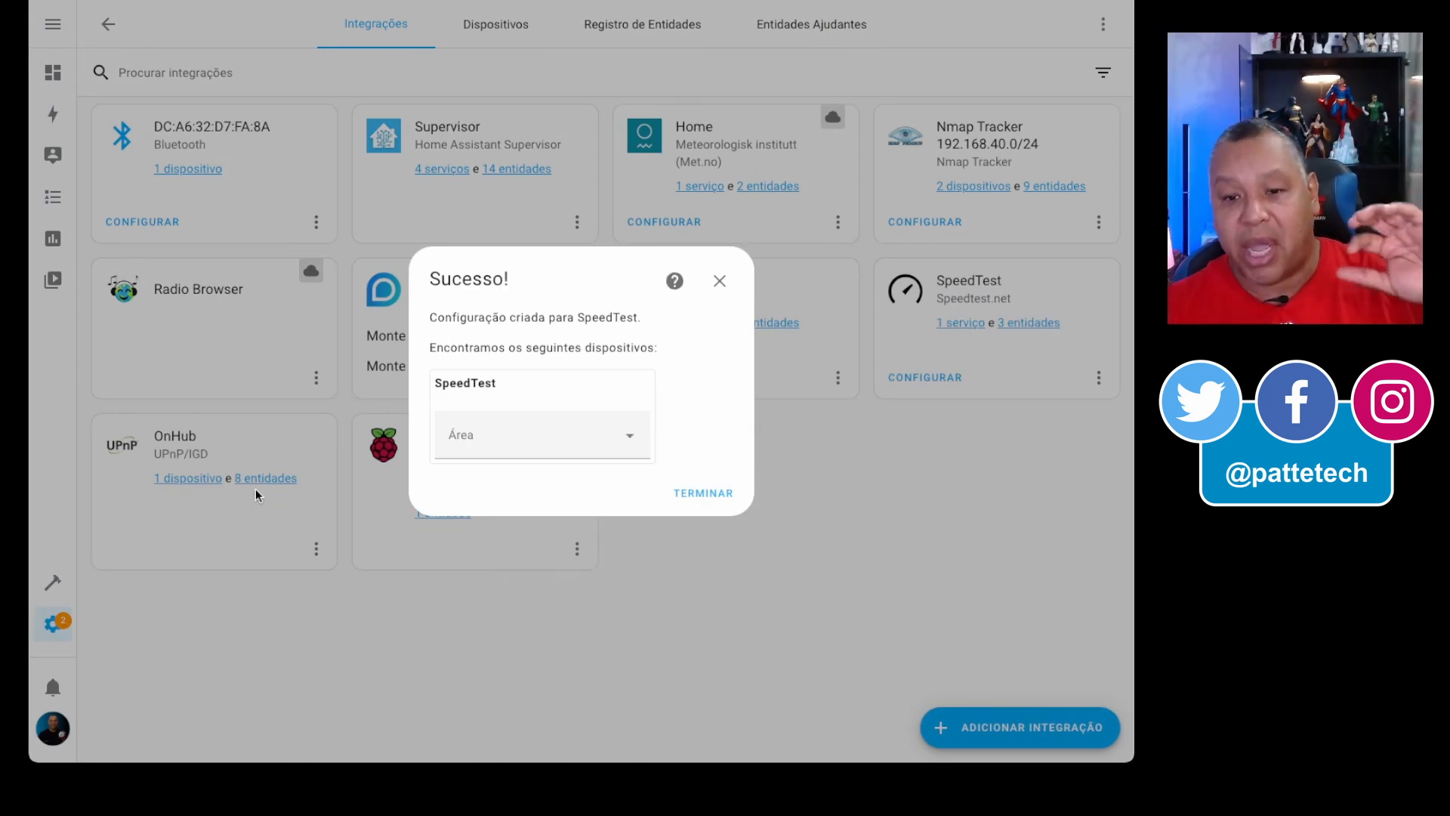
pyautogui.click(718, 501)
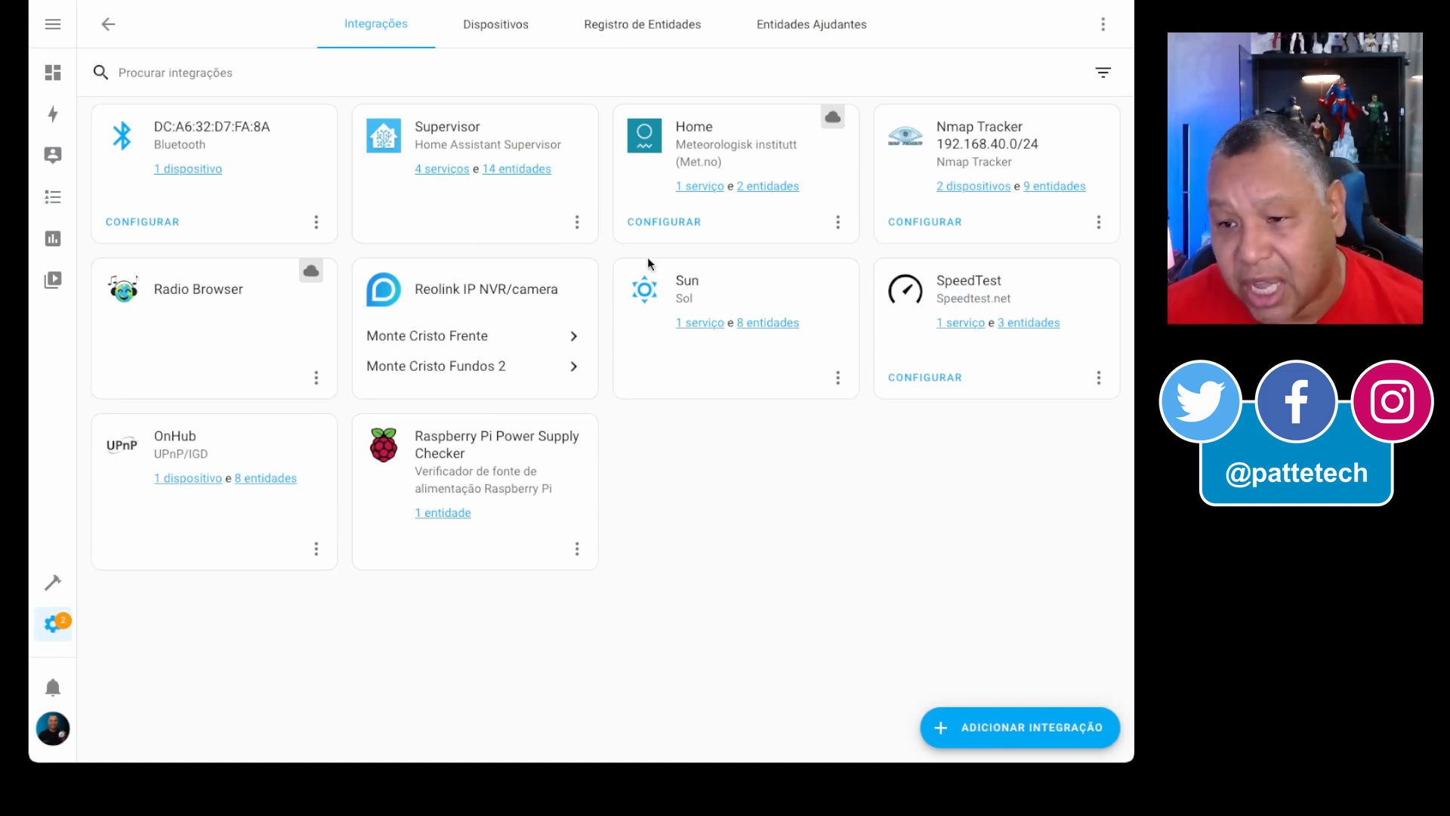
pyautogui.click(942, 325)
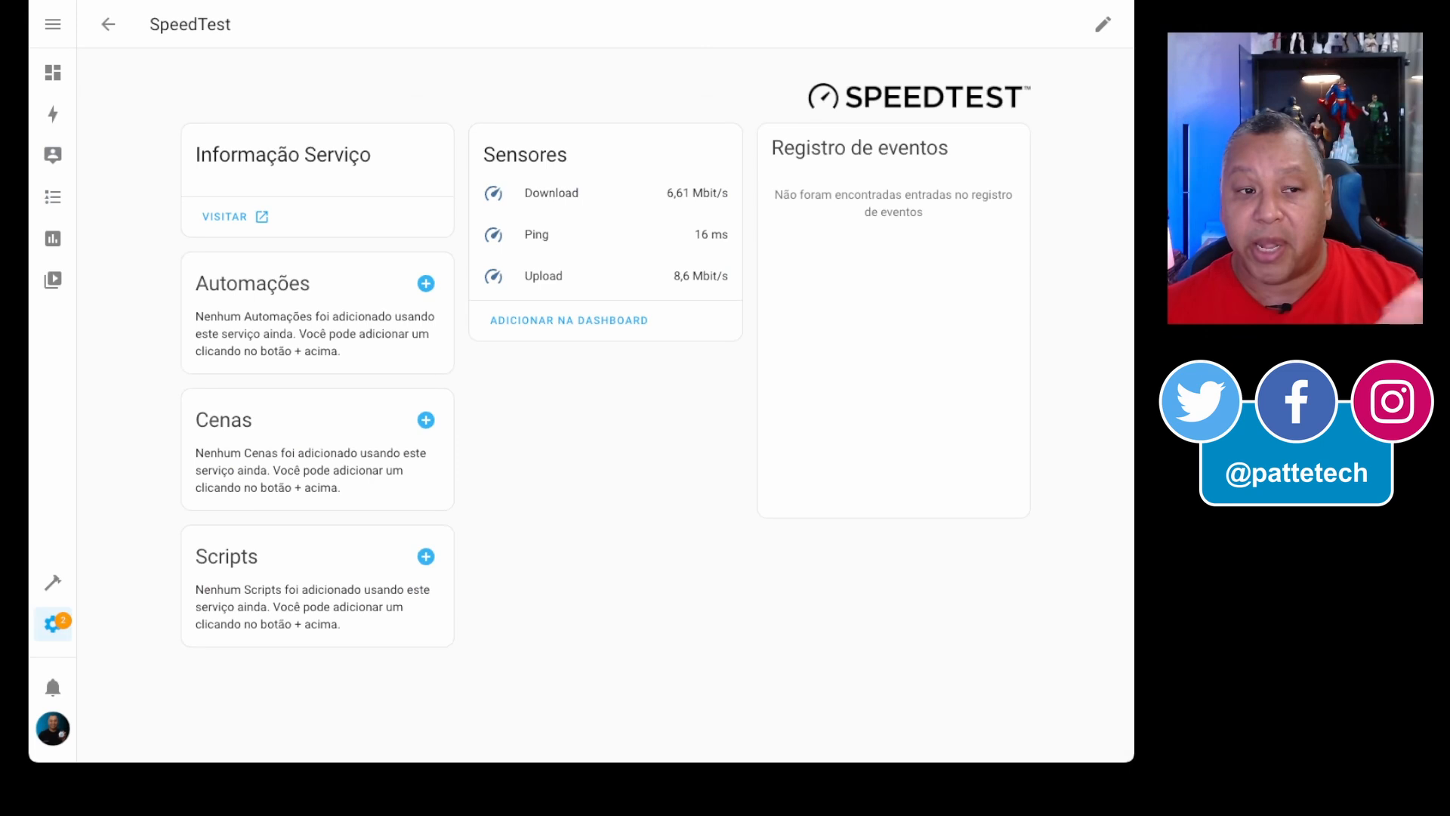
pyautogui.click(108, 24)
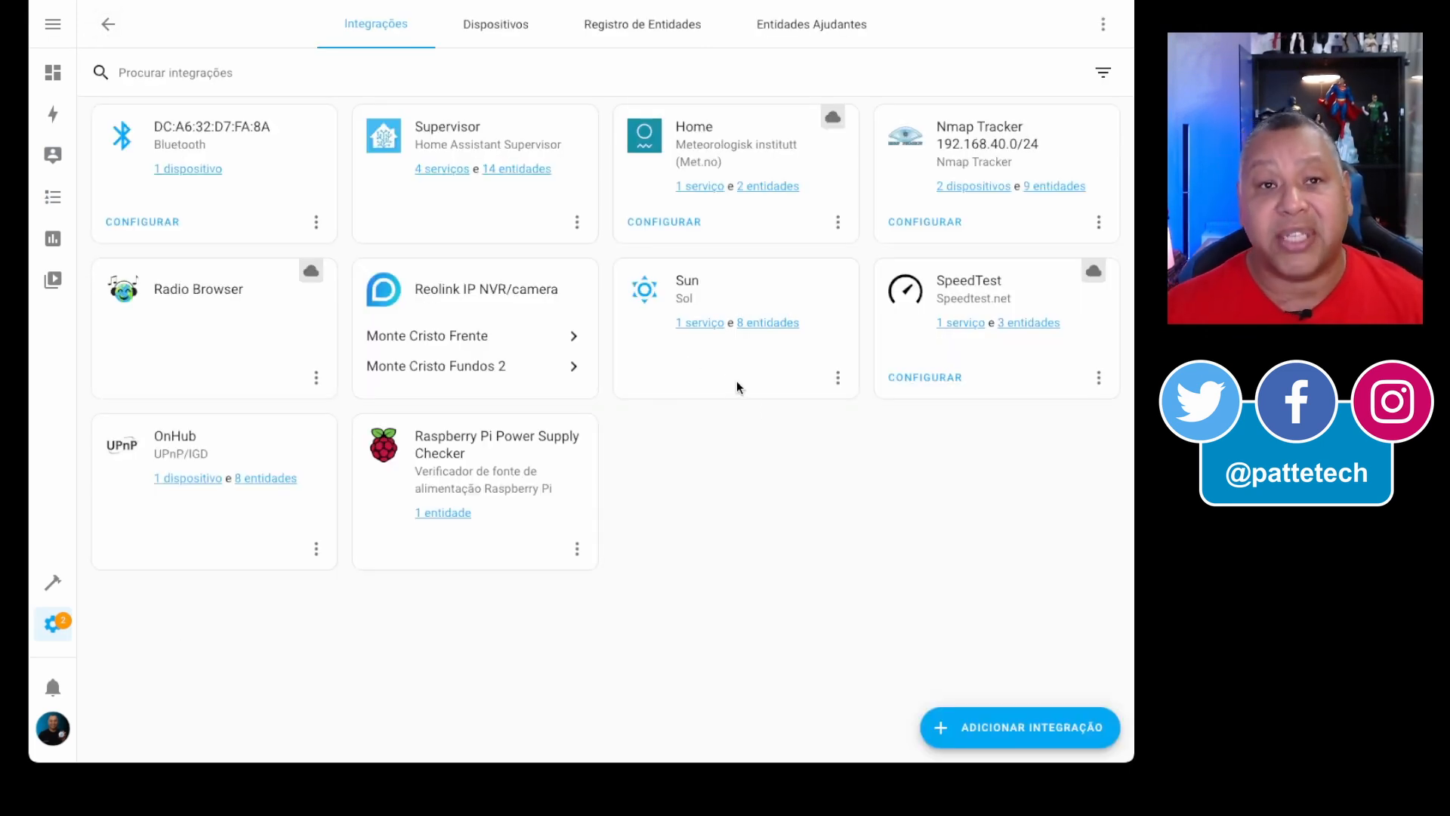
pyautogui.click(982, 733)
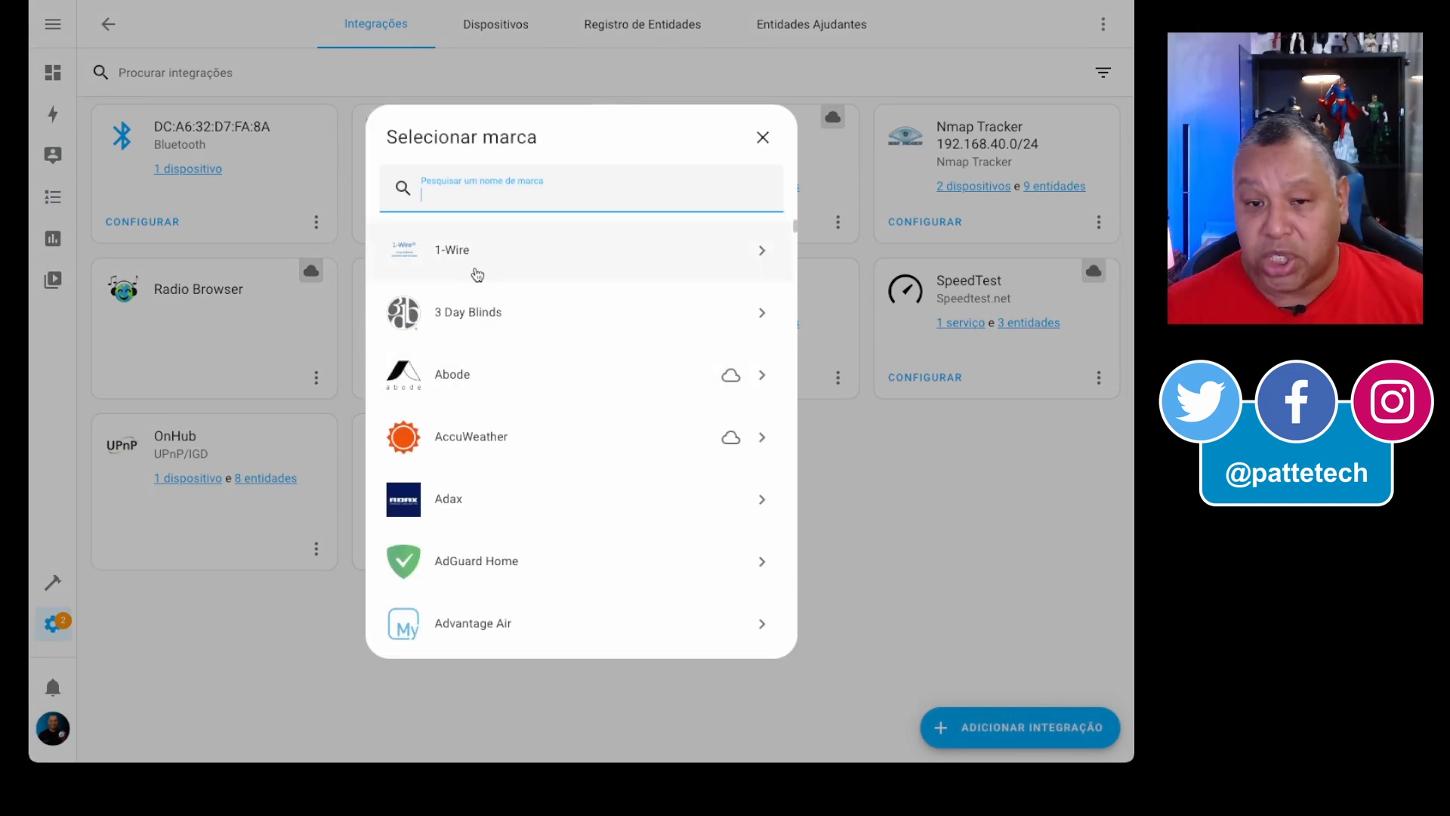
# Step: Search 'uptime' and add the Tempo de atividade integration
pyautogui.write('uptime')
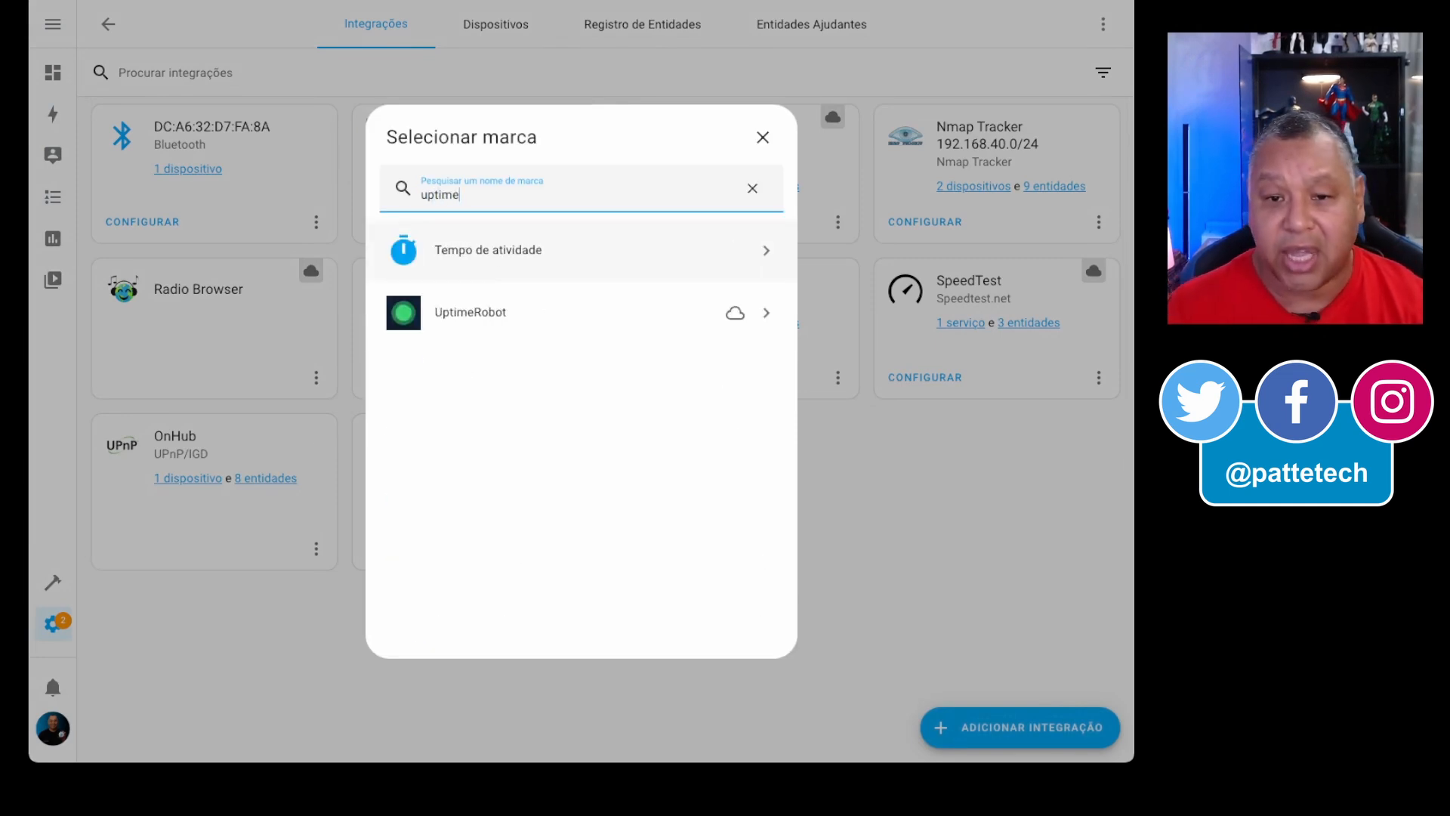
pyautogui.click(484, 265)
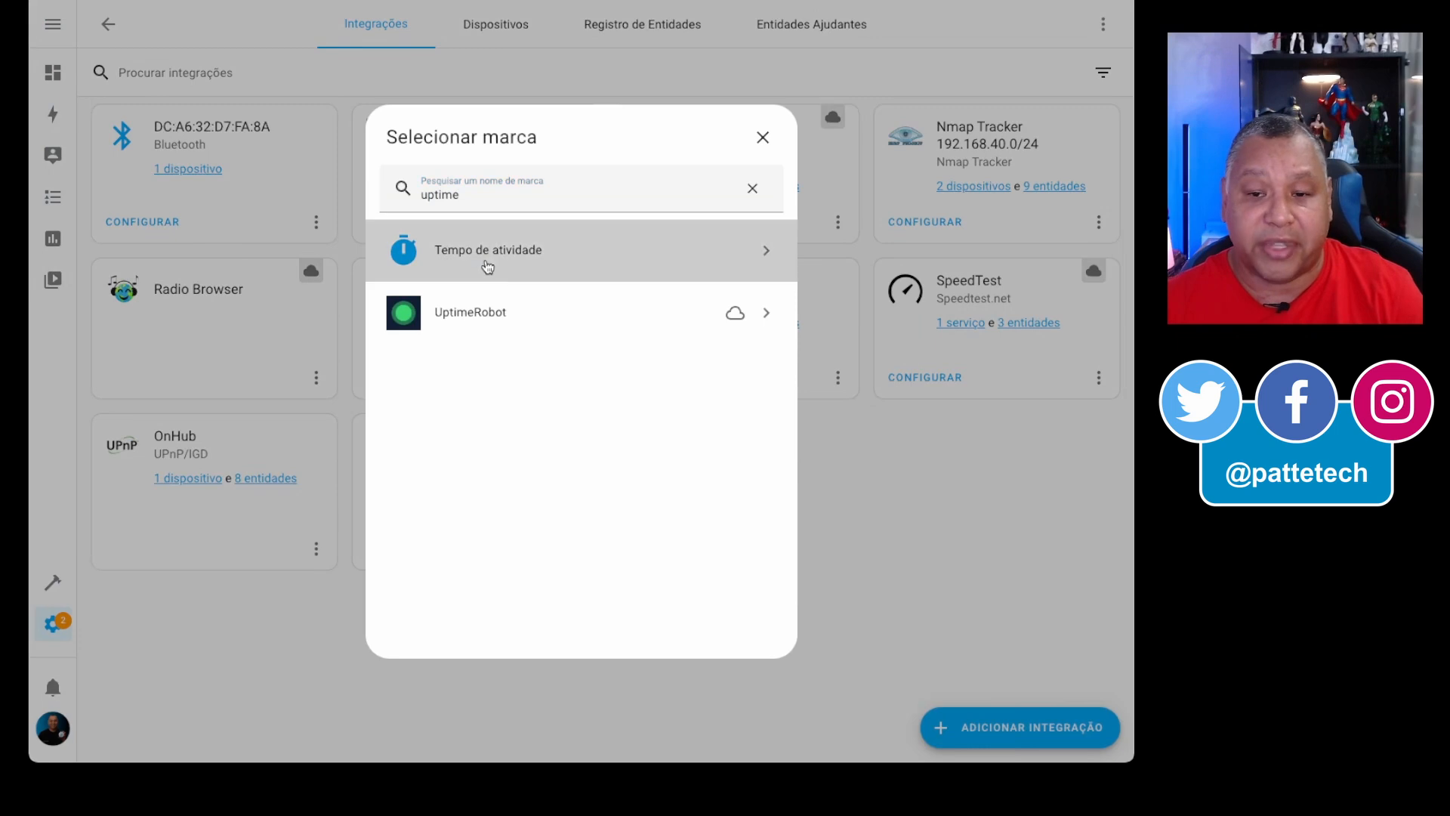
pyautogui.click(703, 429)
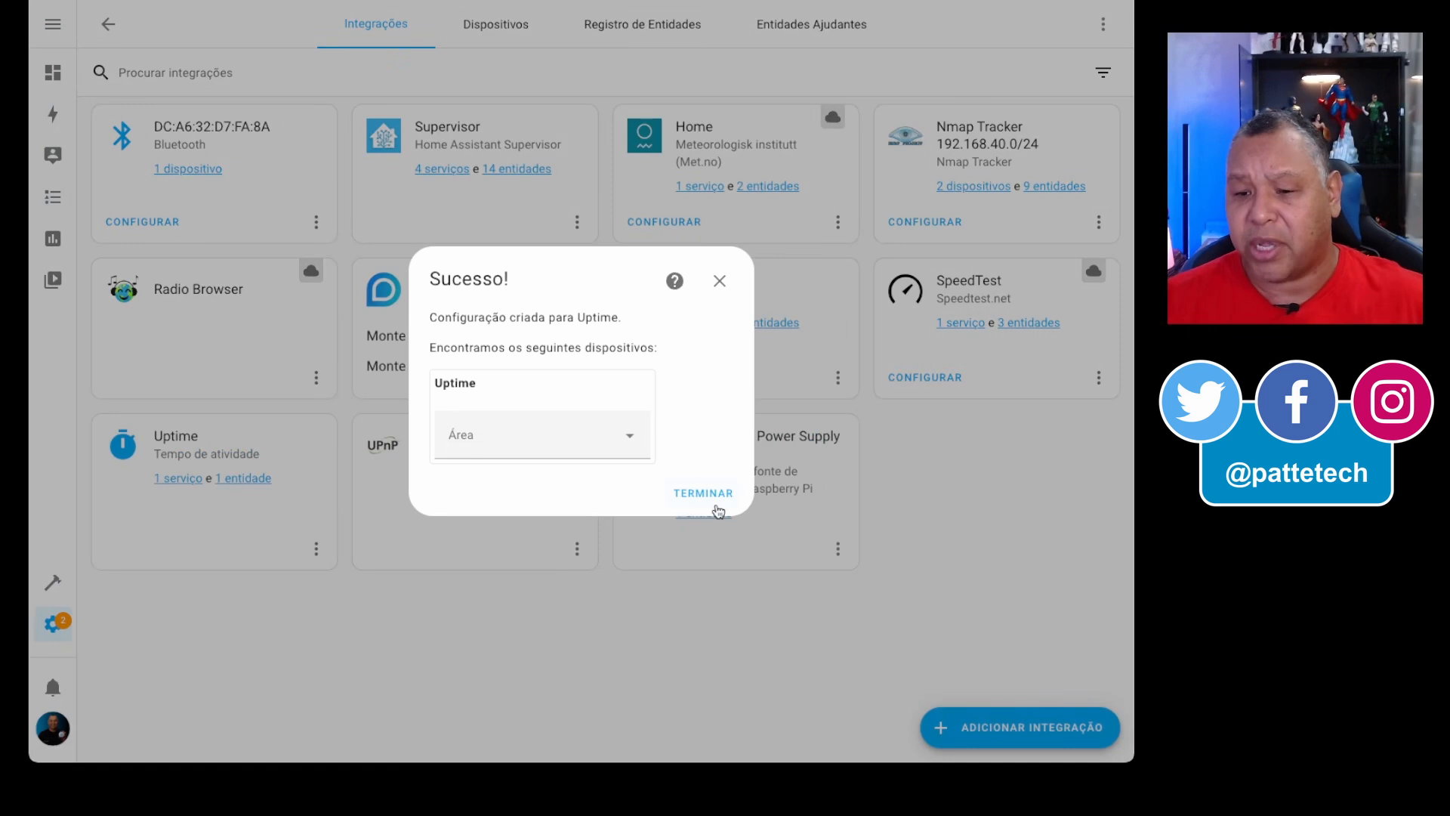
pyautogui.click(714, 505)
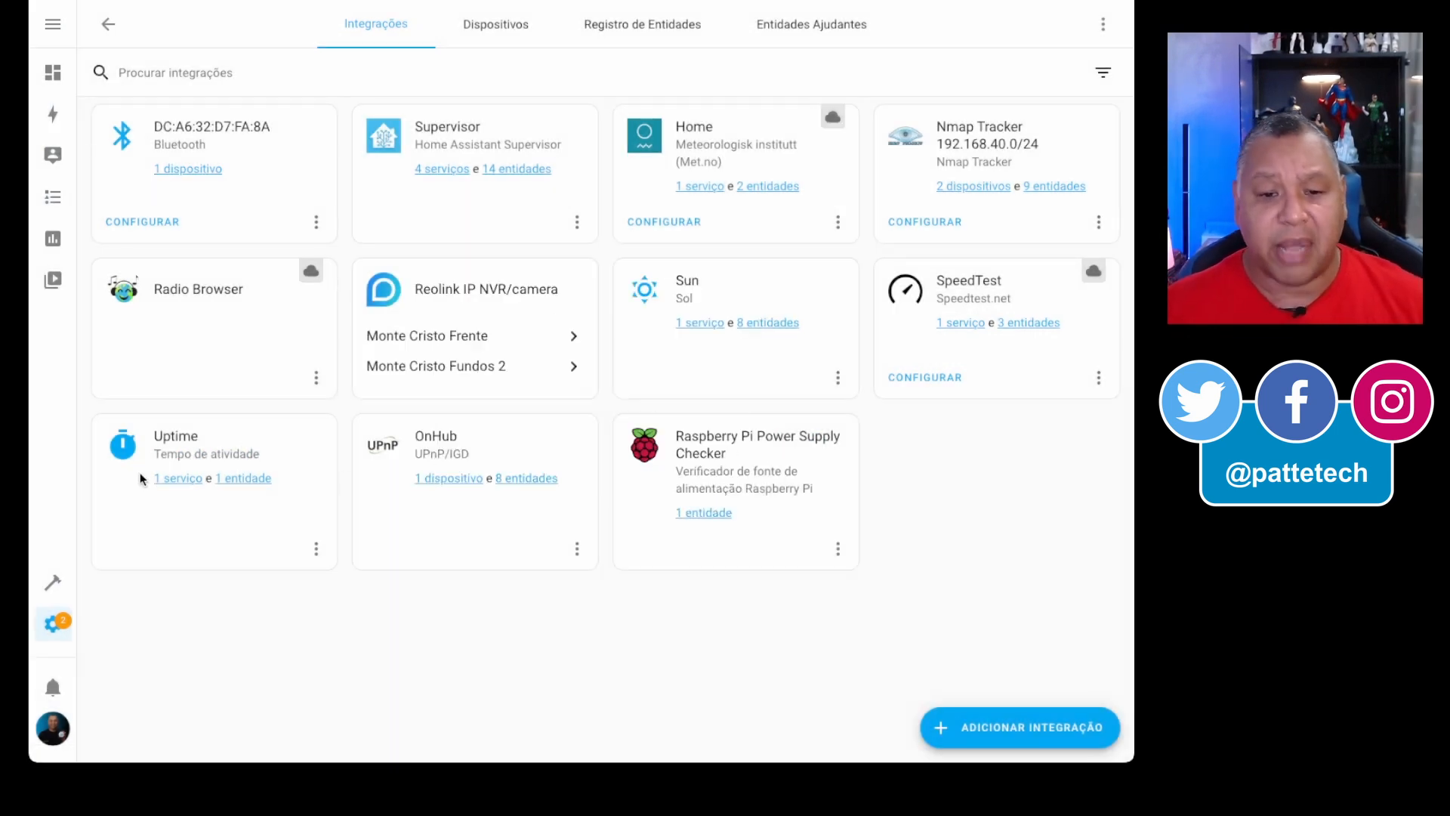
# Step: Check the Uptime integration's service page, then return to the integrations list
pyautogui.click(171, 479)
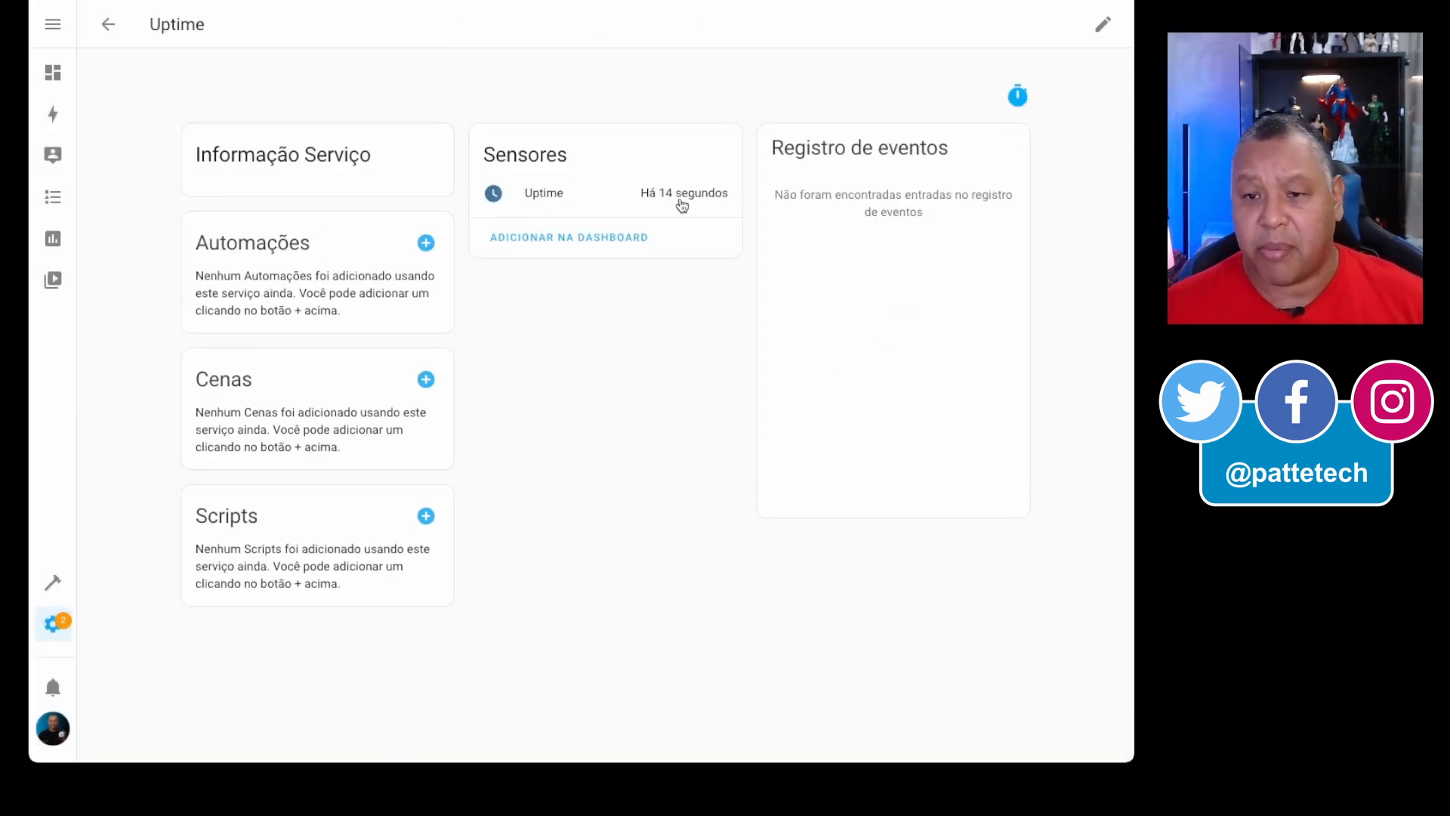
pyautogui.click(110, 36)
pyautogui.click(1019, 727)
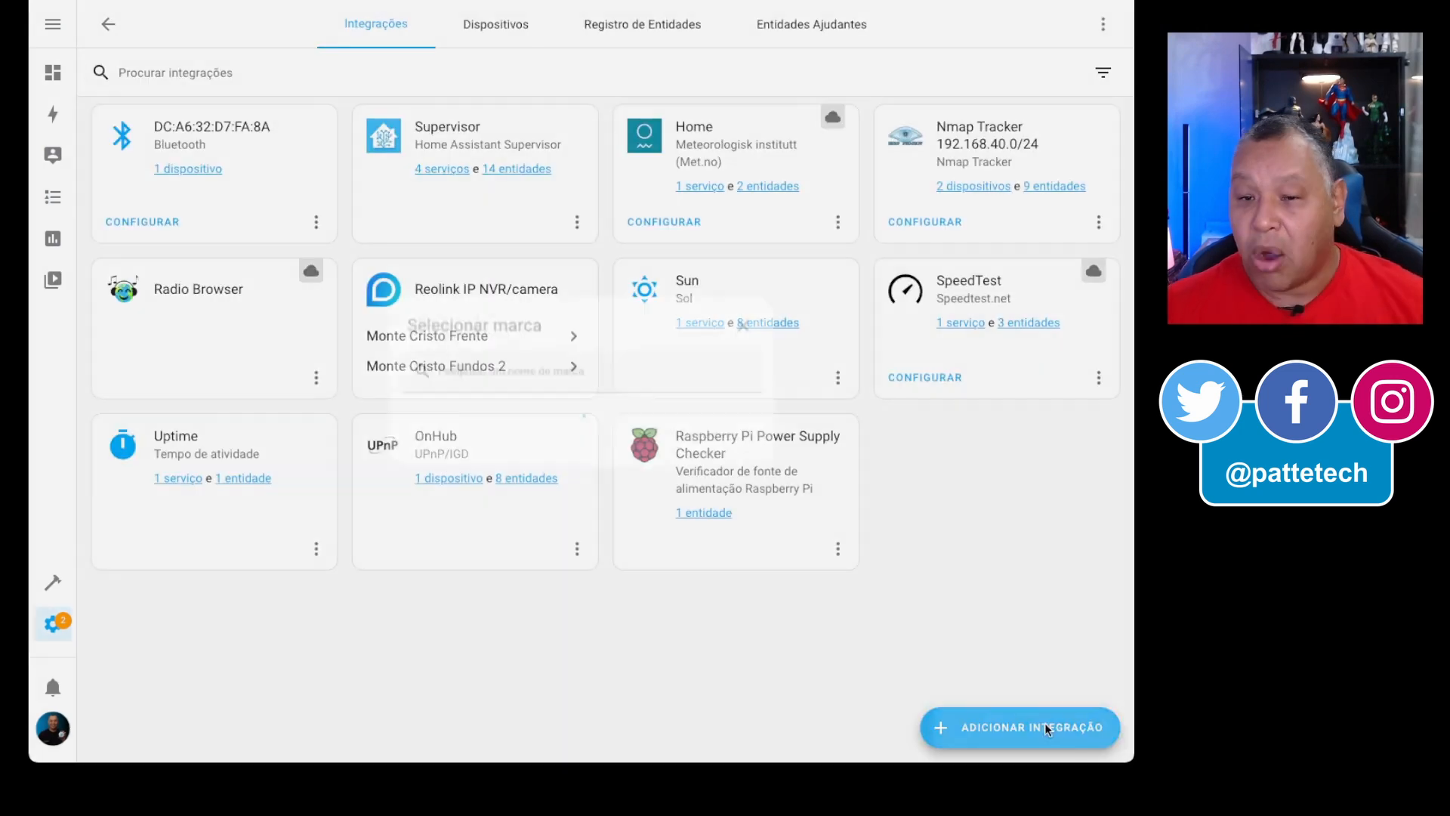
# Step: Search 'thre' and add the Thread integration
pyautogui.write('ht')
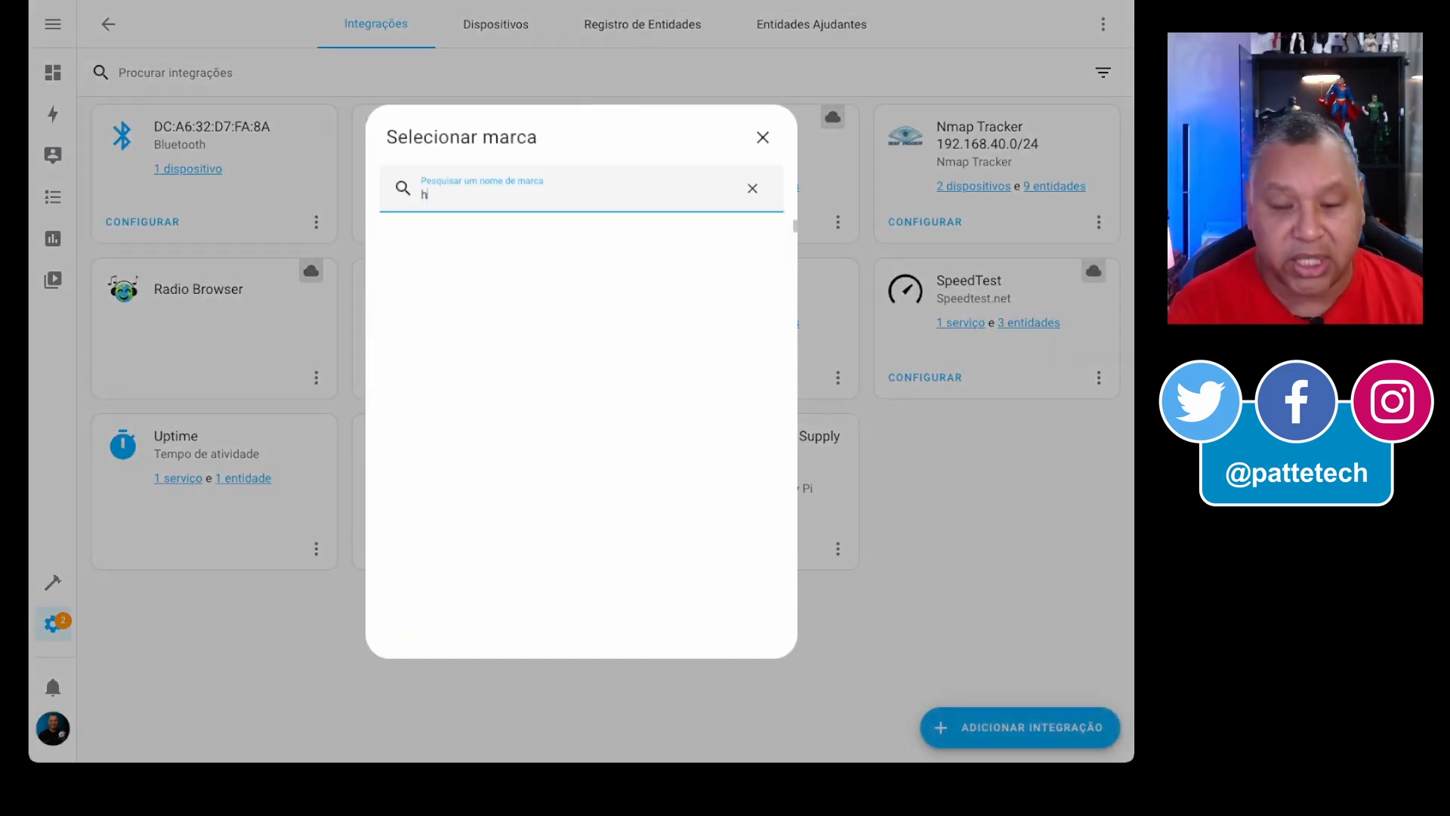
pyautogui.press('BackSpace')
pyautogui.press('BackSpace')
pyautogui.write('thre')
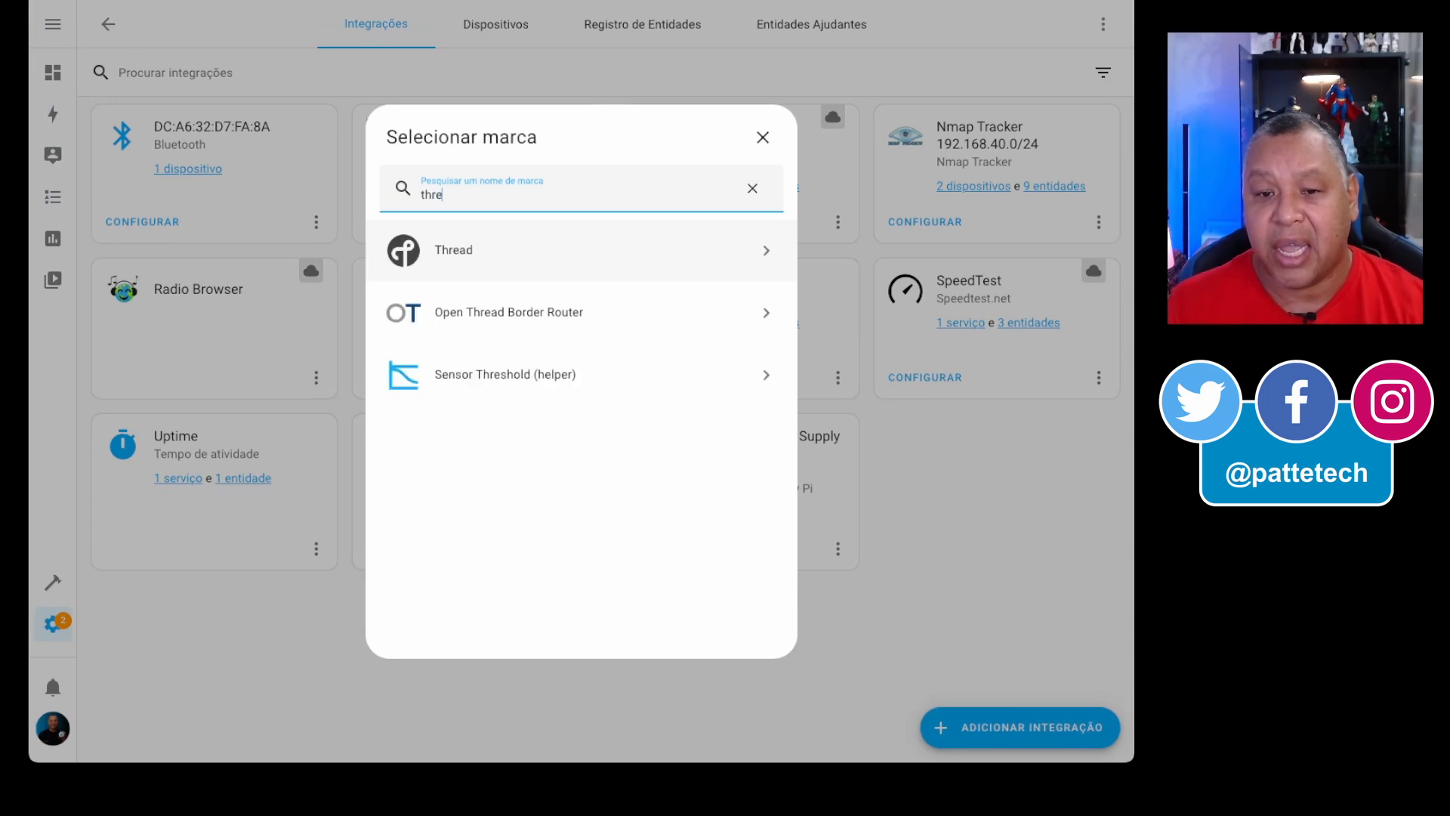
pyautogui.click(510, 254)
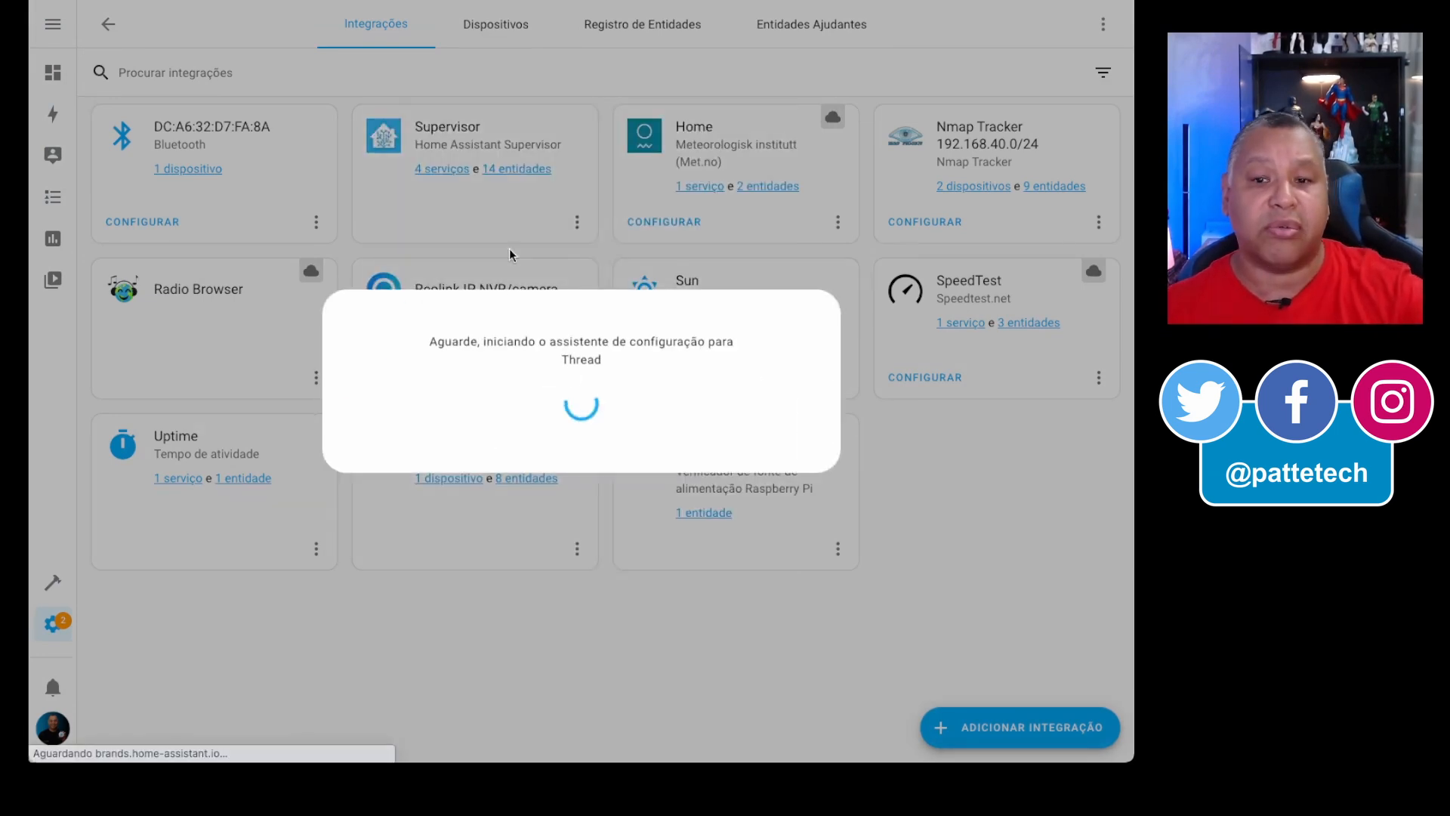
pyautogui.click(688, 427)
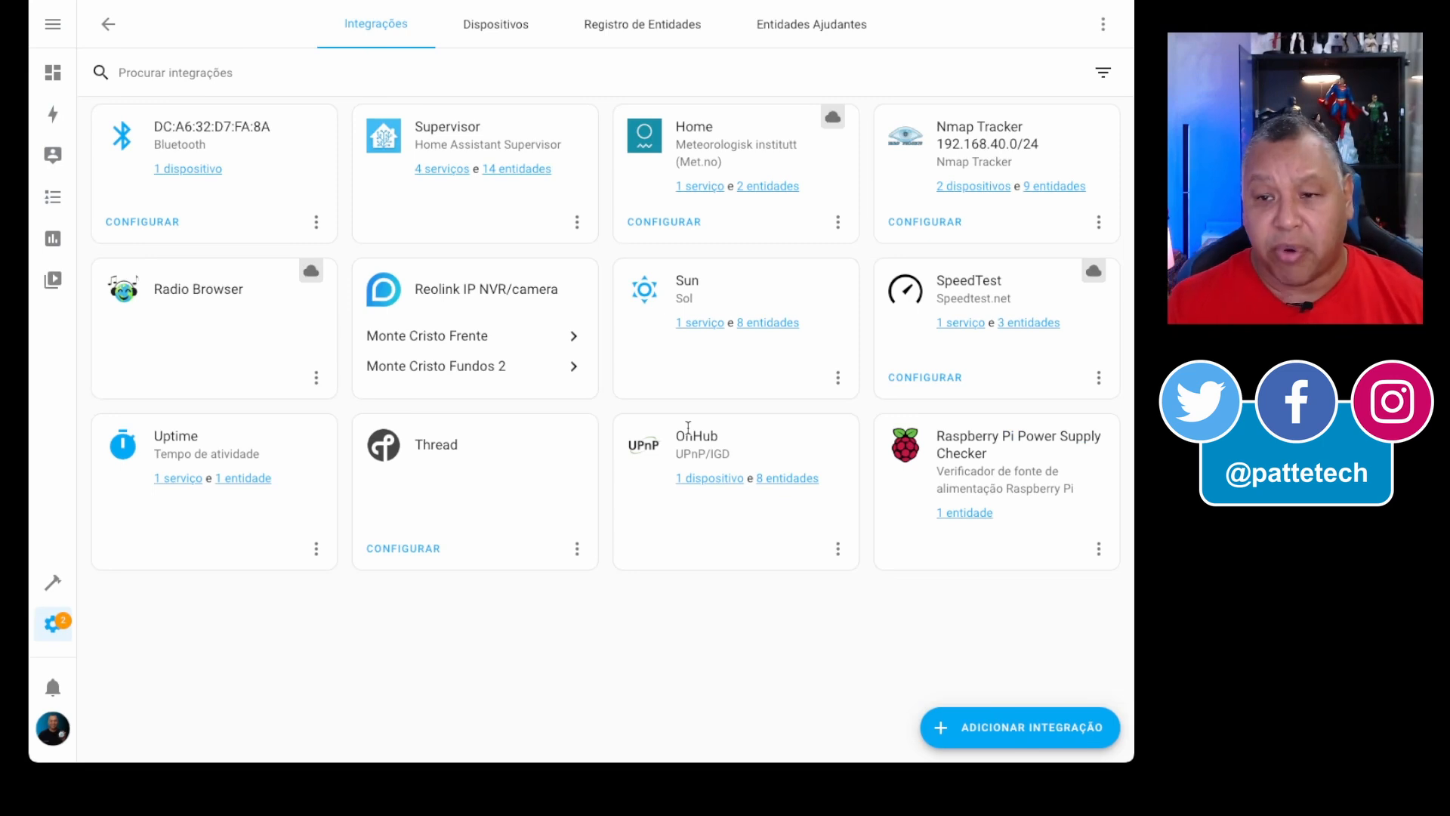
# Step: View the Thread networks page listing NEST-PAN-527B and the other networks
pyautogui.click(378, 563)
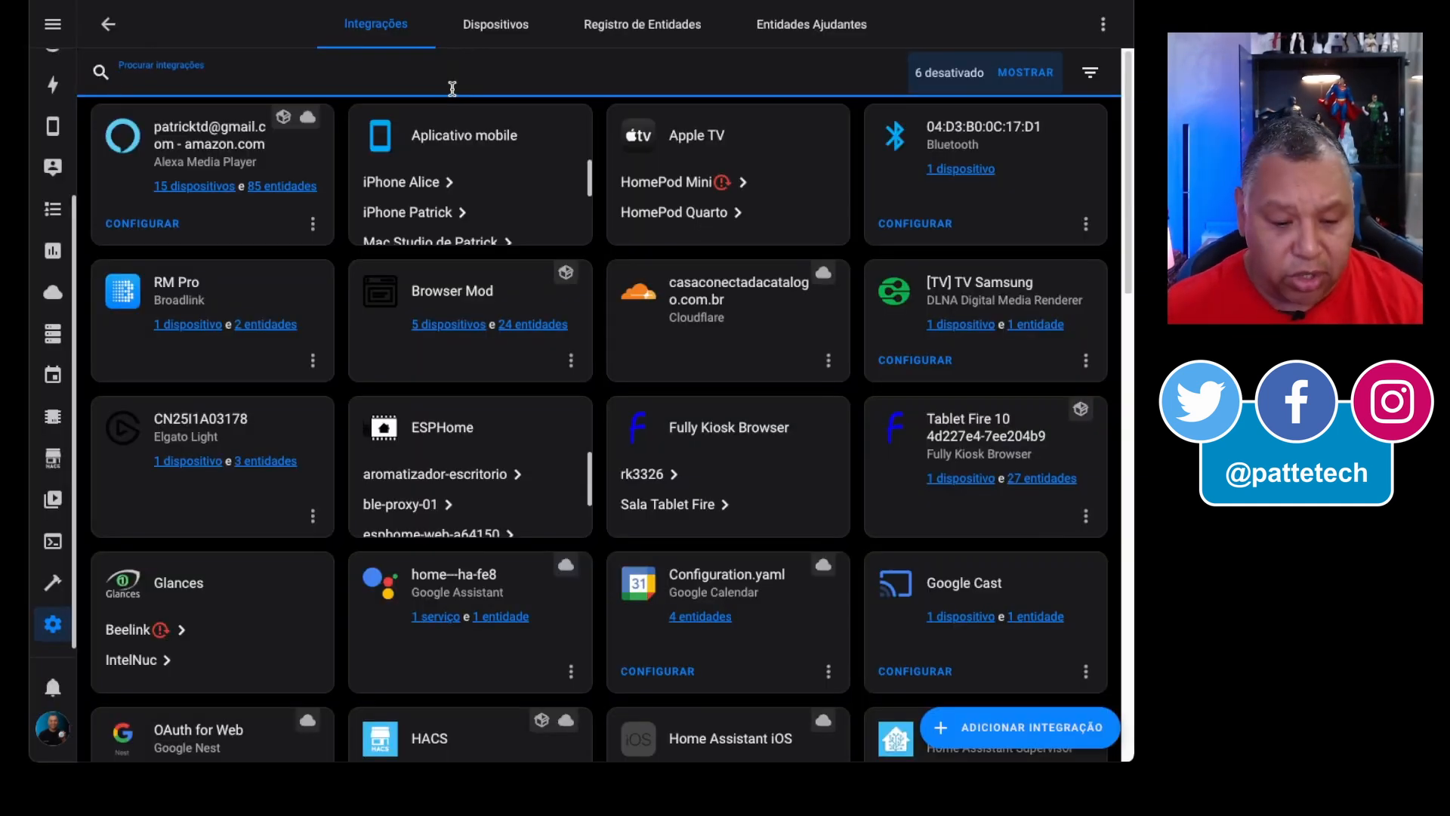
pyautogui.write('thre')
pyautogui.click(142, 190)
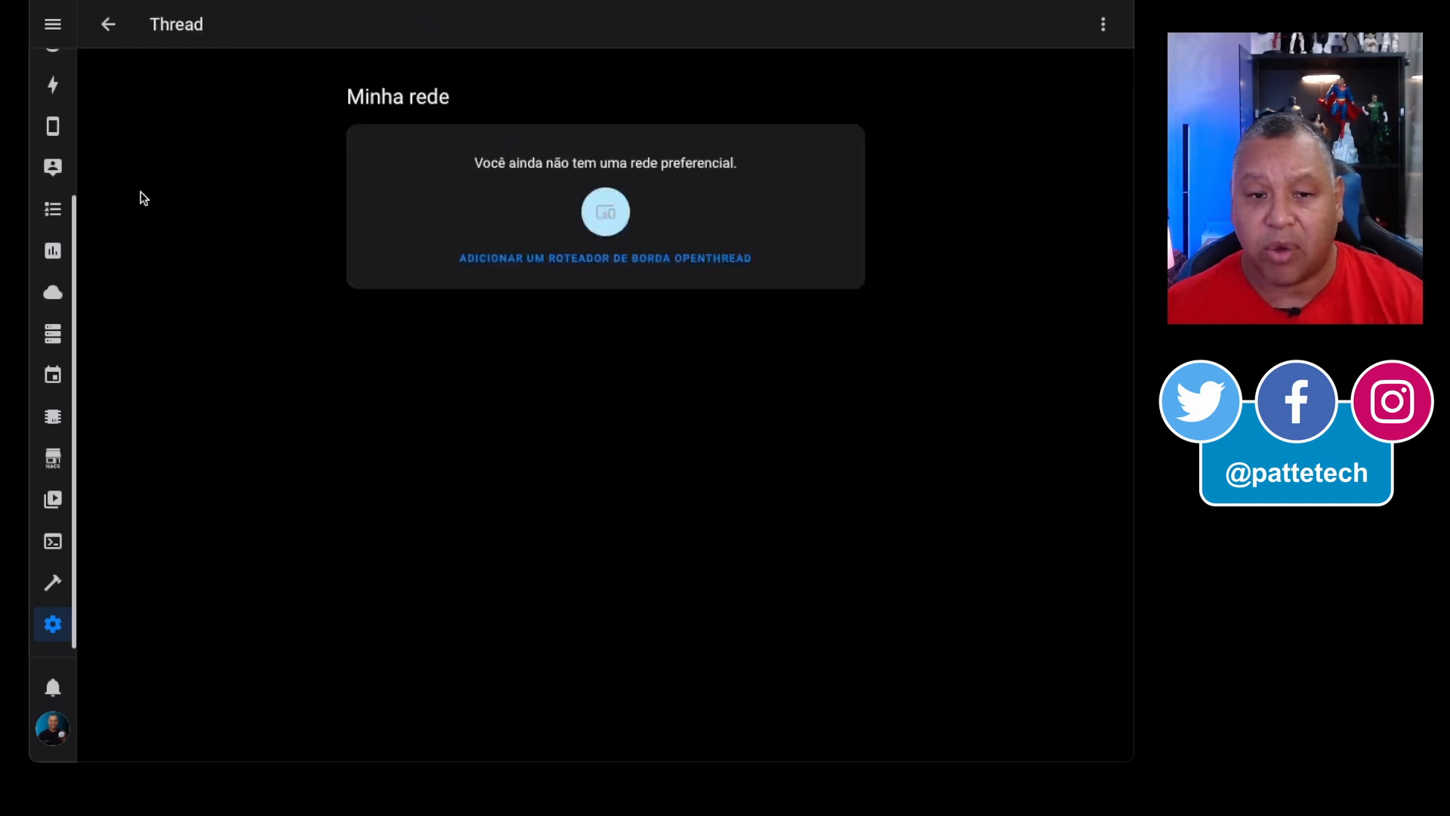
pyautogui.scroll(-2, 514, 234)
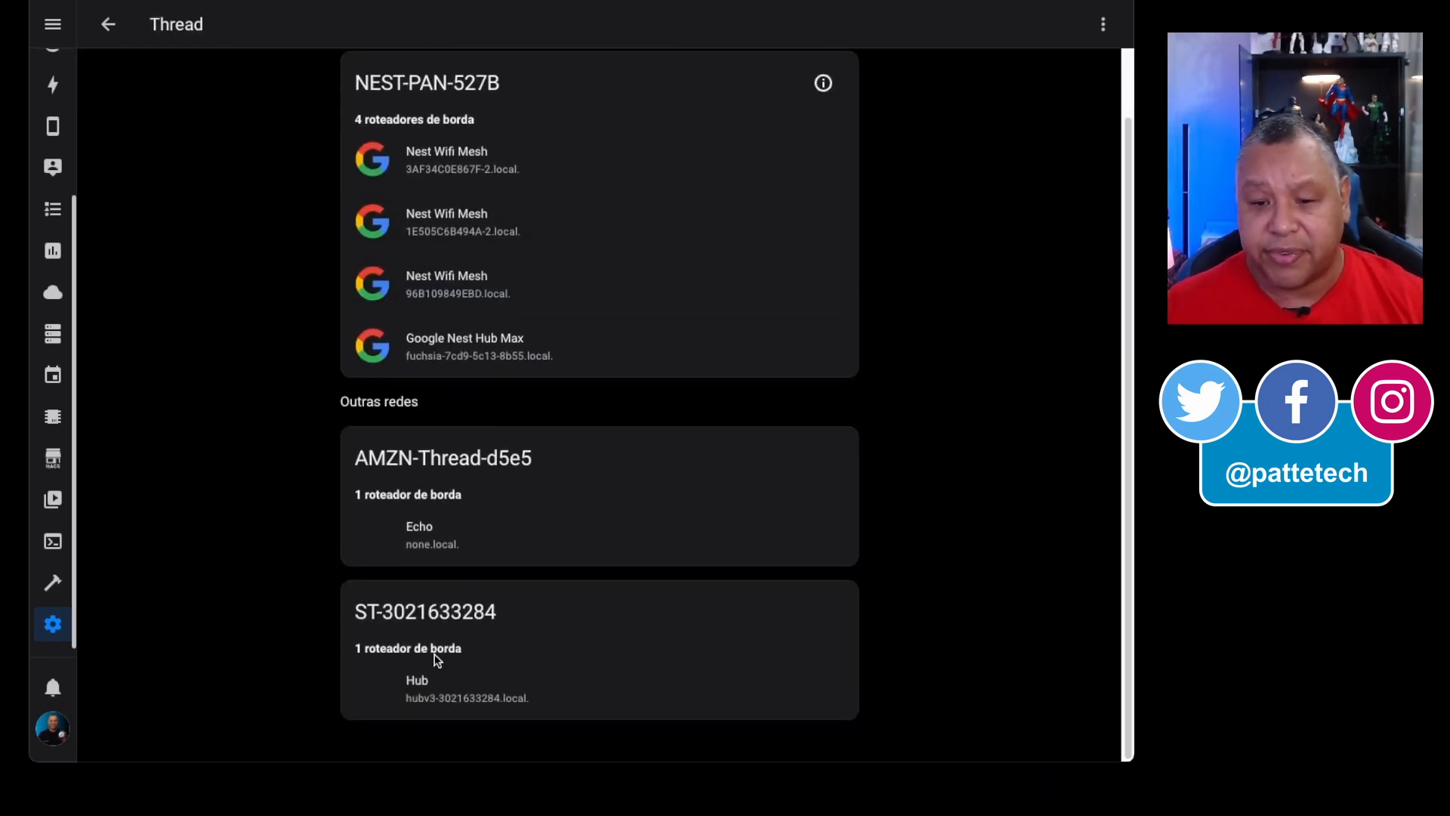
pyautogui.scroll(2, 436, 595)
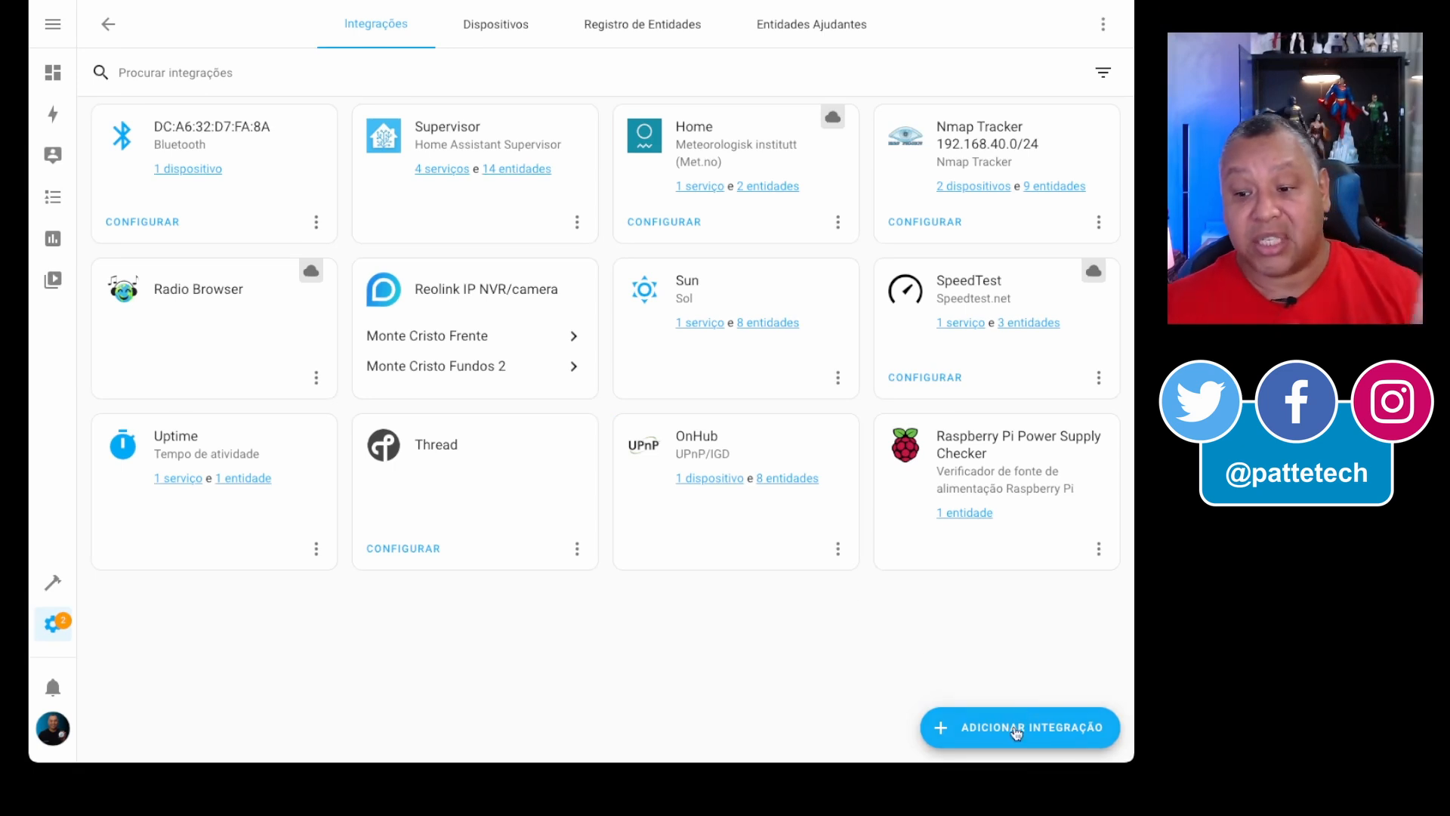
pyautogui.click(1013, 728)
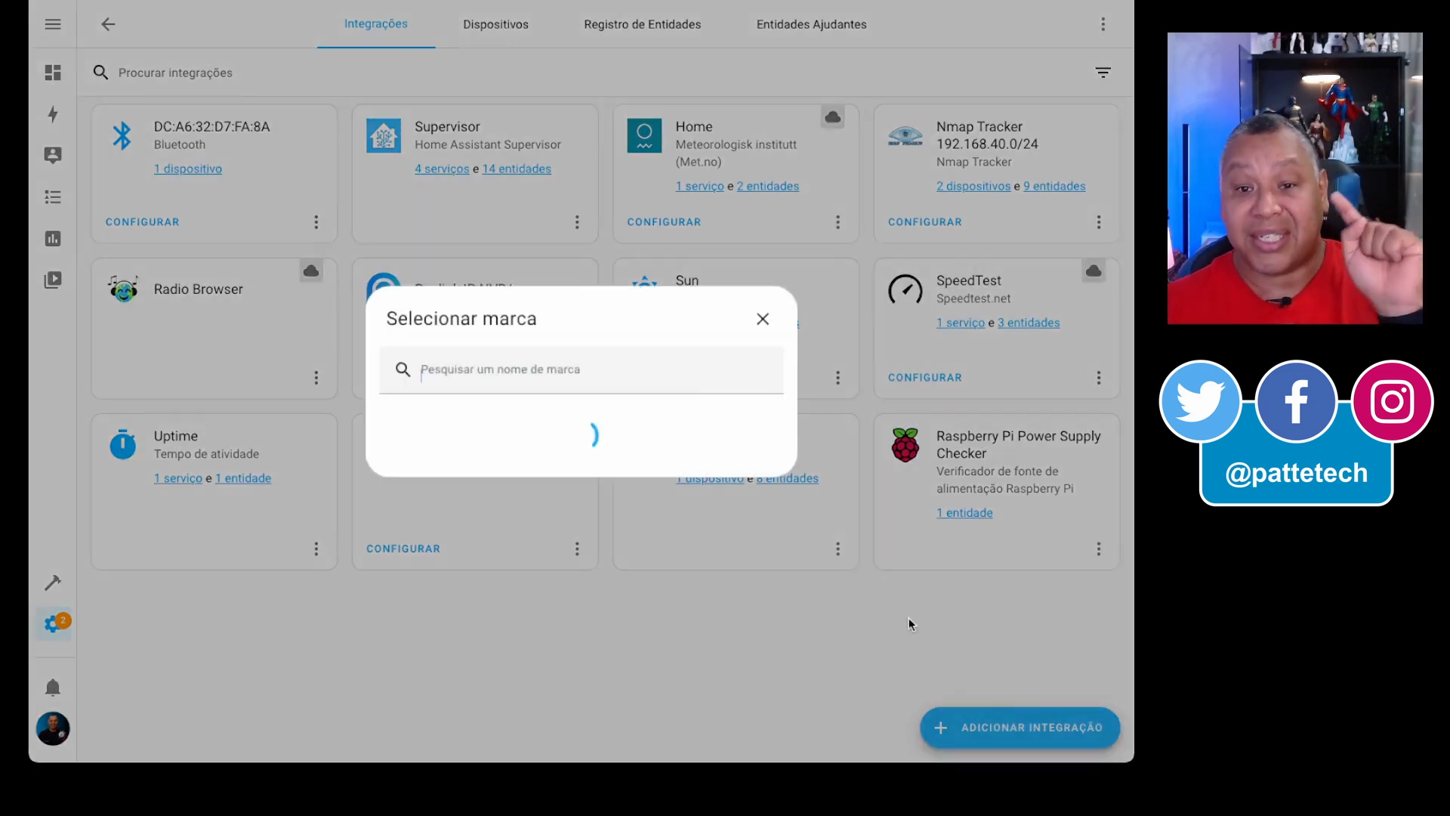
# Step: Add Matter (BETA), keeping the official Matter Server add-on option checked
pyautogui.write('matte')
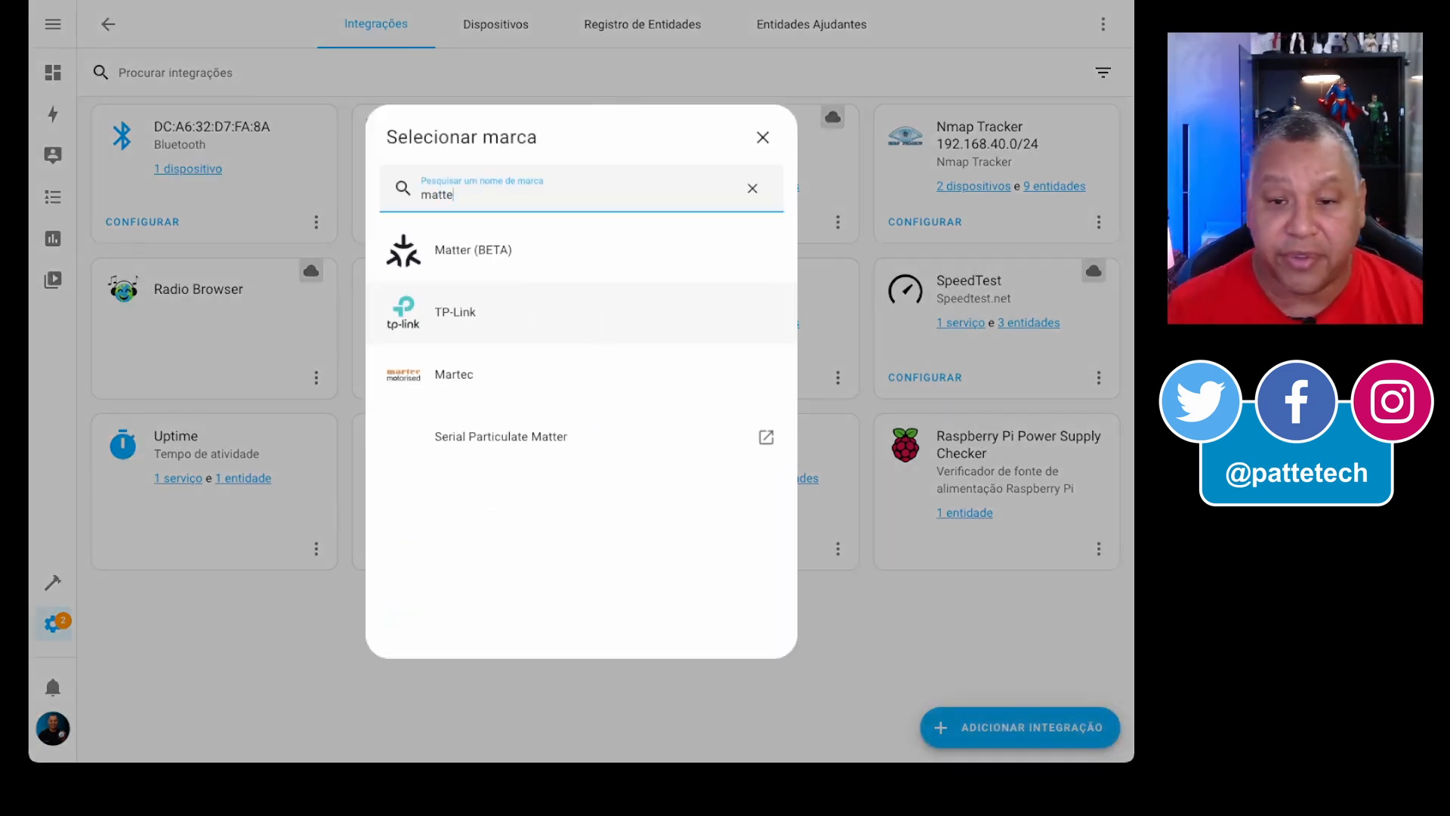
pyautogui.write('r')
pyautogui.click(479, 259)
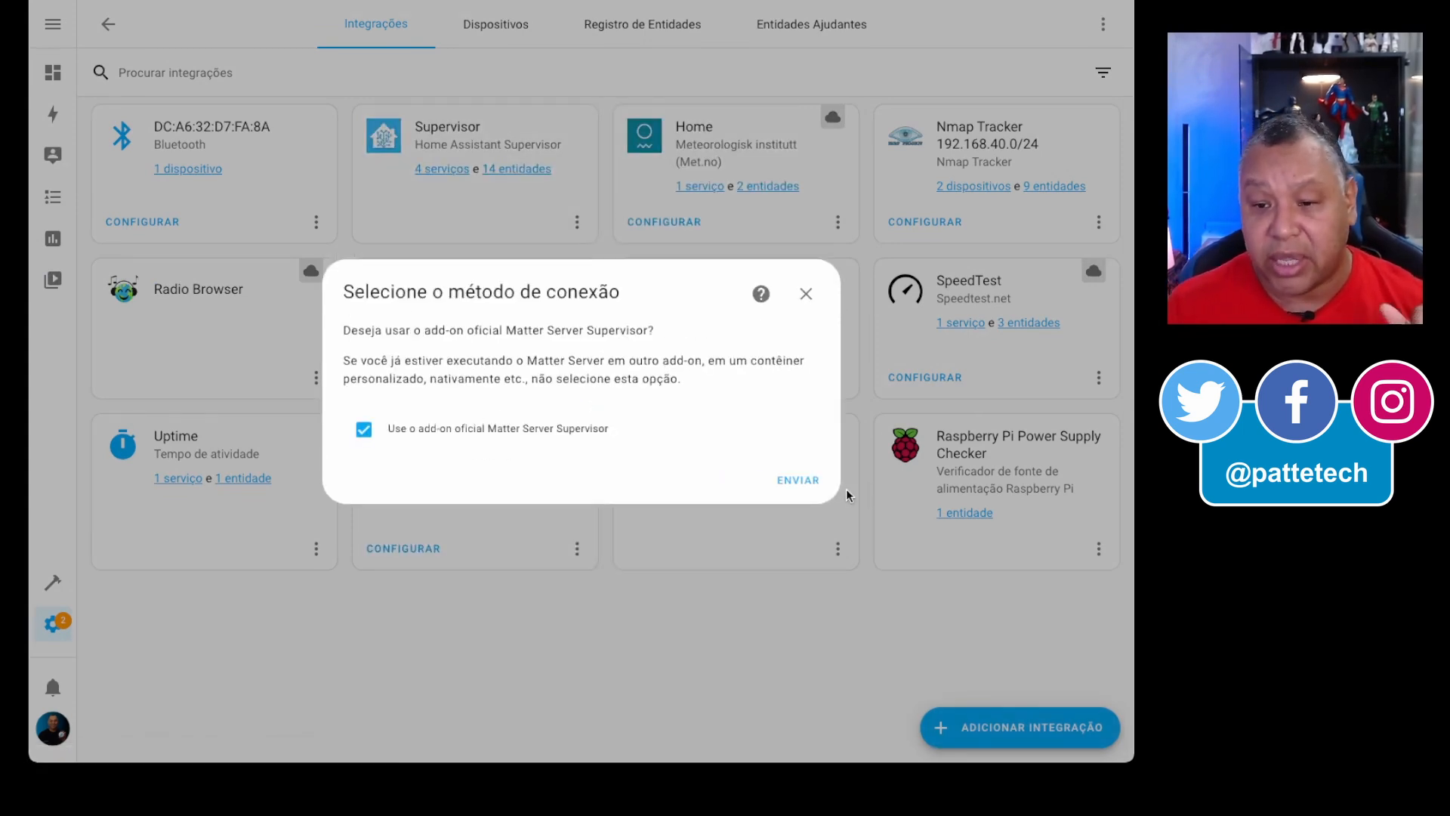
pyautogui.click(792, 483)
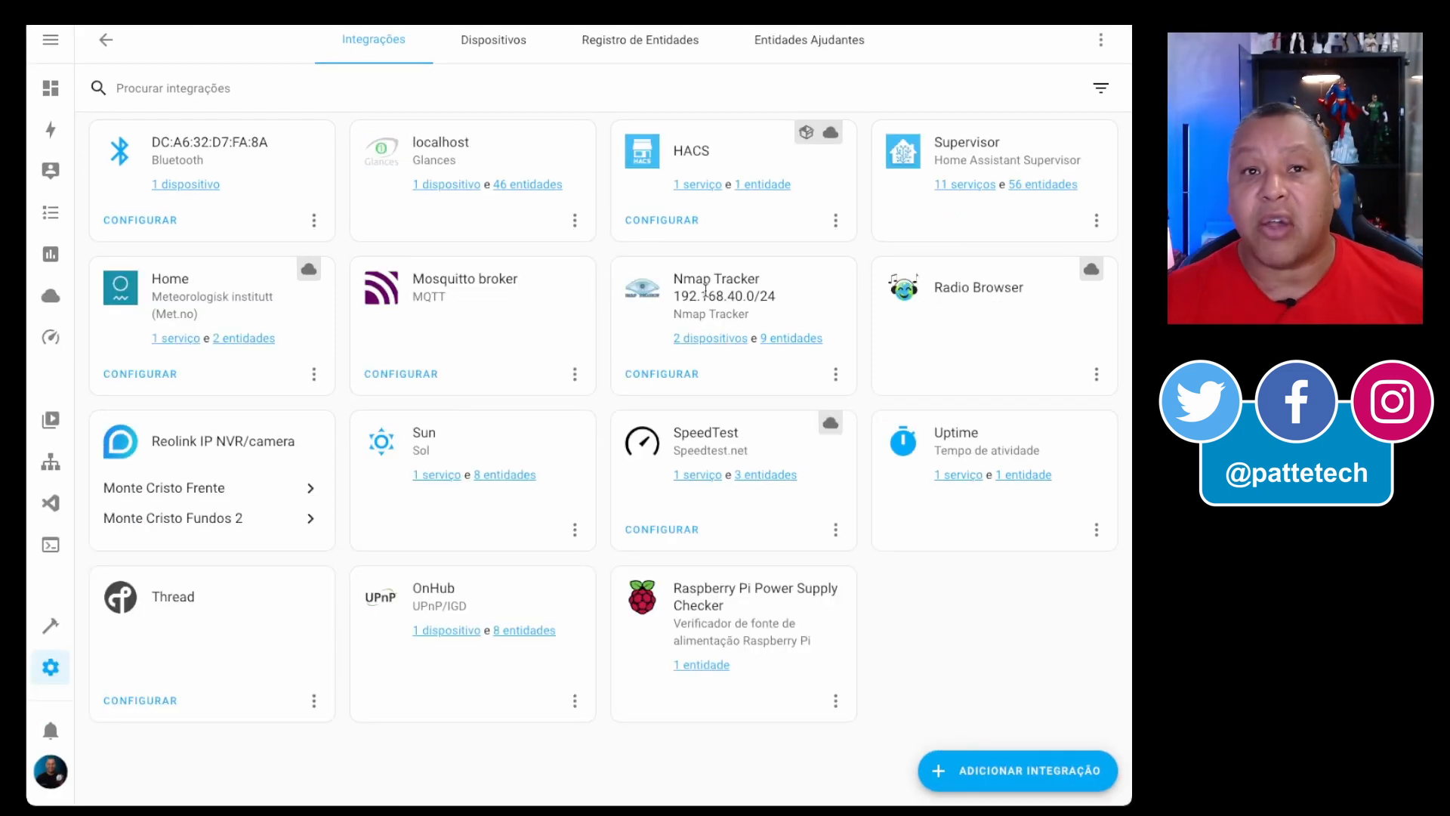
pyautogui.moveTo(679, 285); pyautogui.dragTo(769, 288)
# Step: Open Monte Cristo Frente from Nmap Tracker's 2 devices and view its Shenzhen Baichuan tracker
pyautogui.click(769, 290)
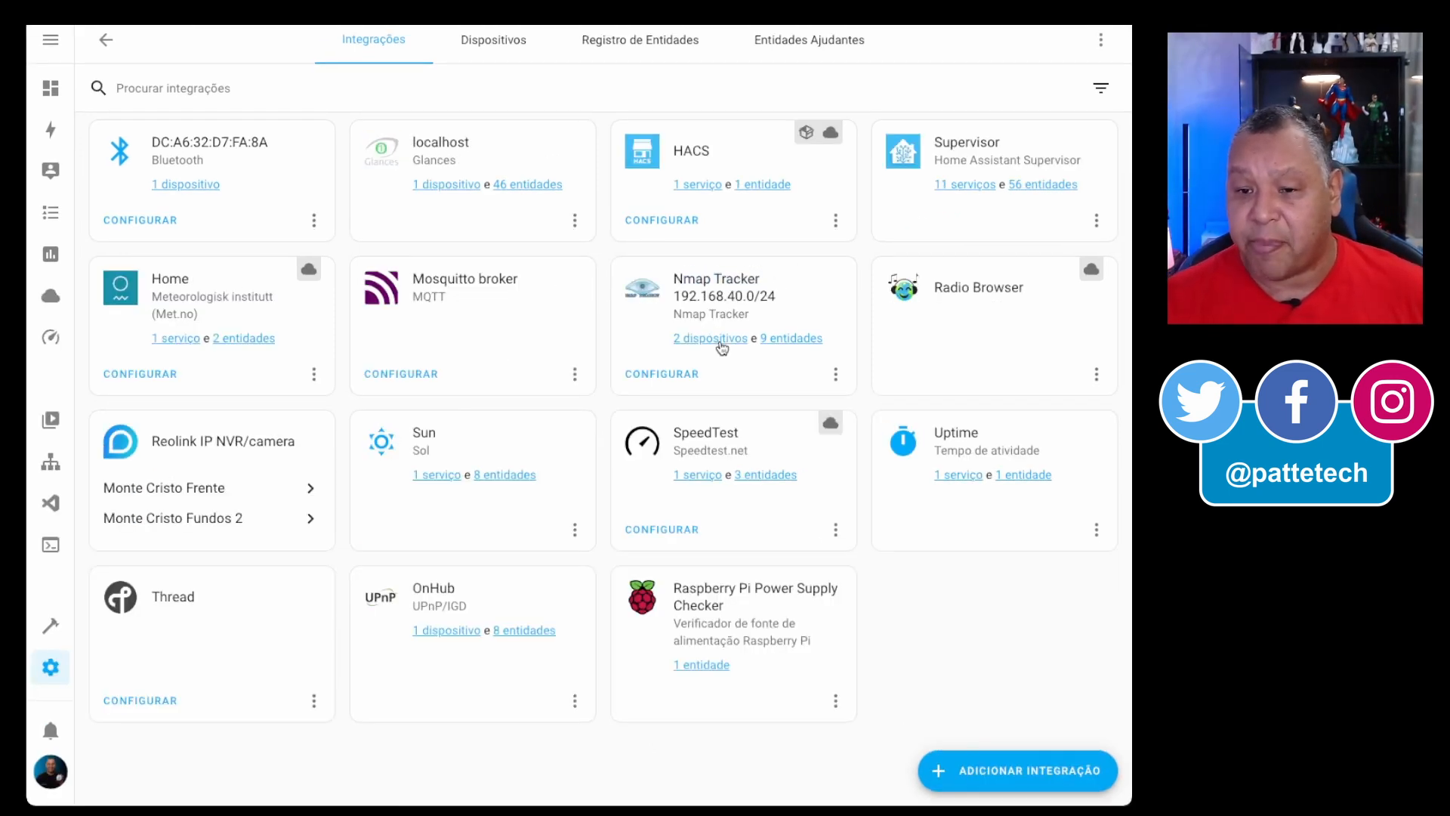
pyautogui.click(717, 340)
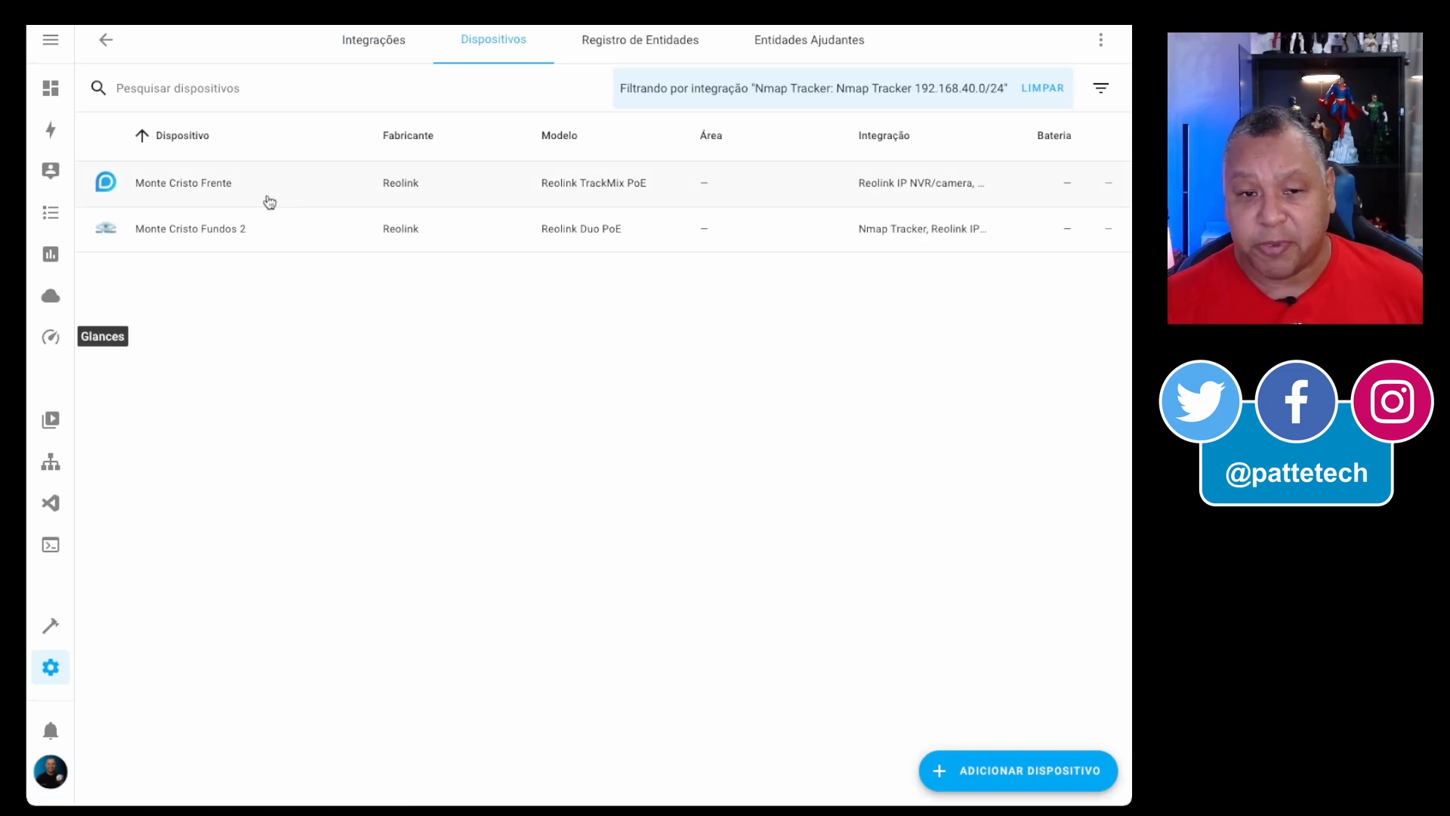
pyautogui.click(228, 182)
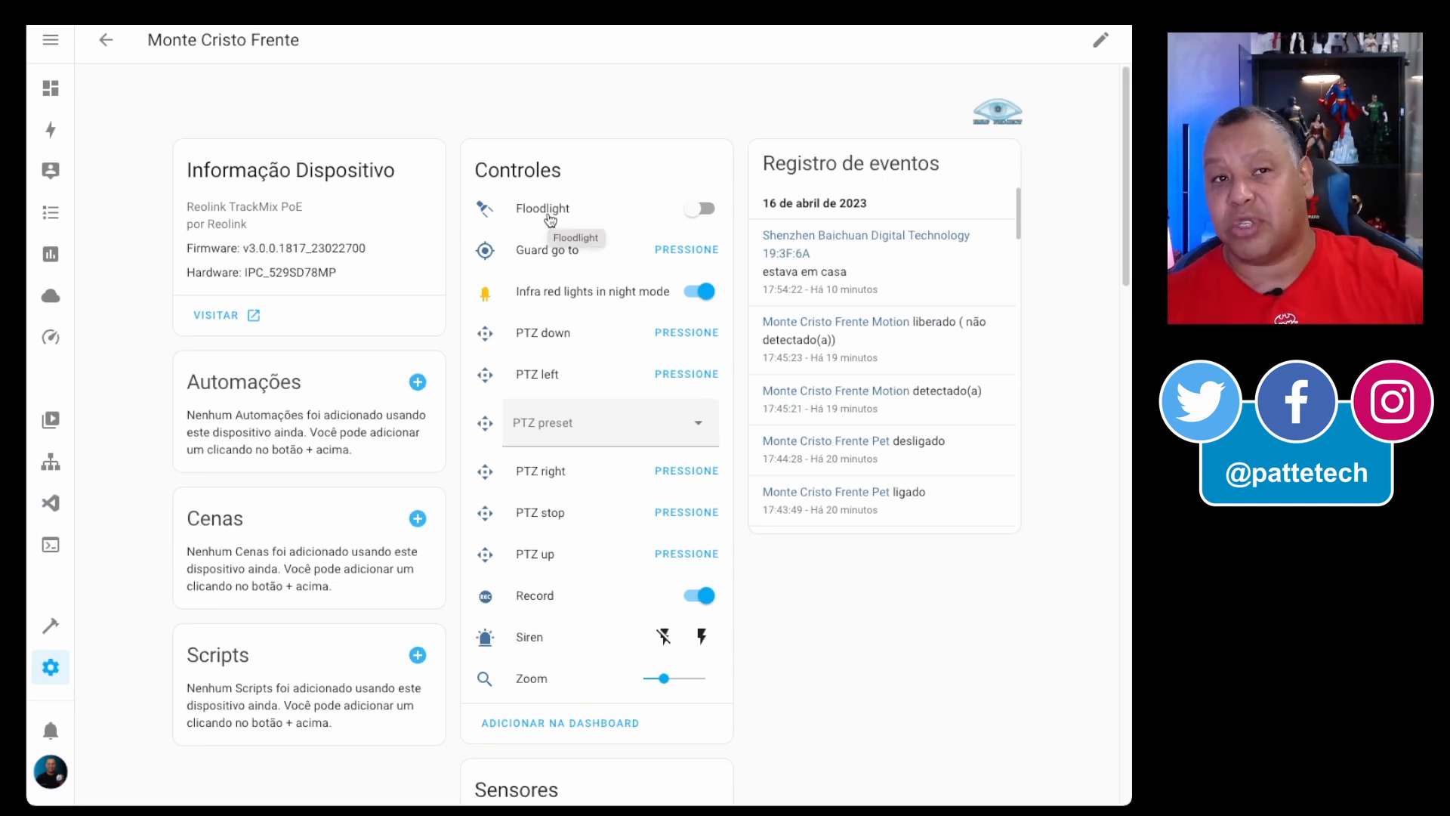
pyautogui.scroll(-15, 551, 219)
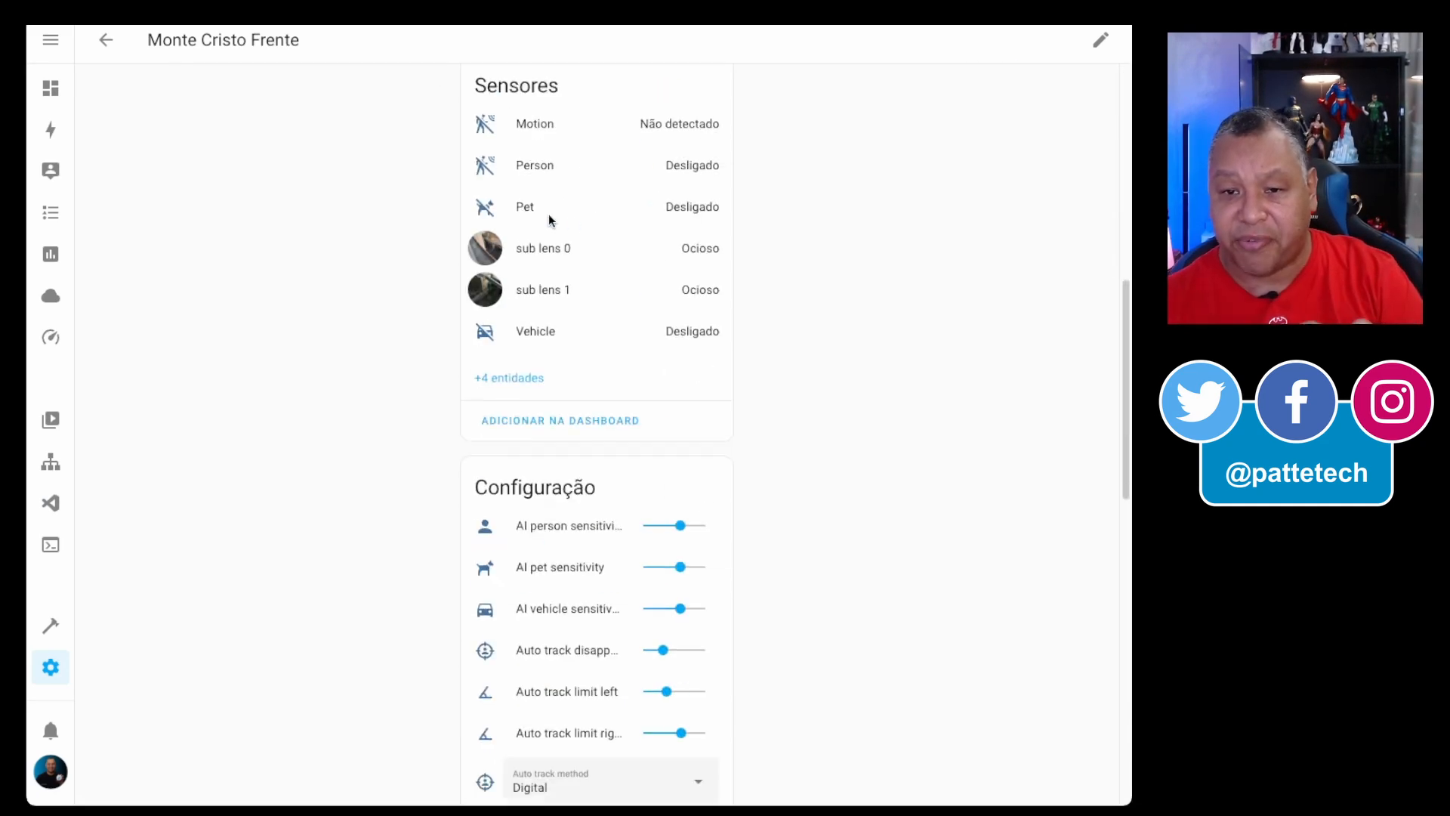
pyautogui.scroll(-3, 583, 243)
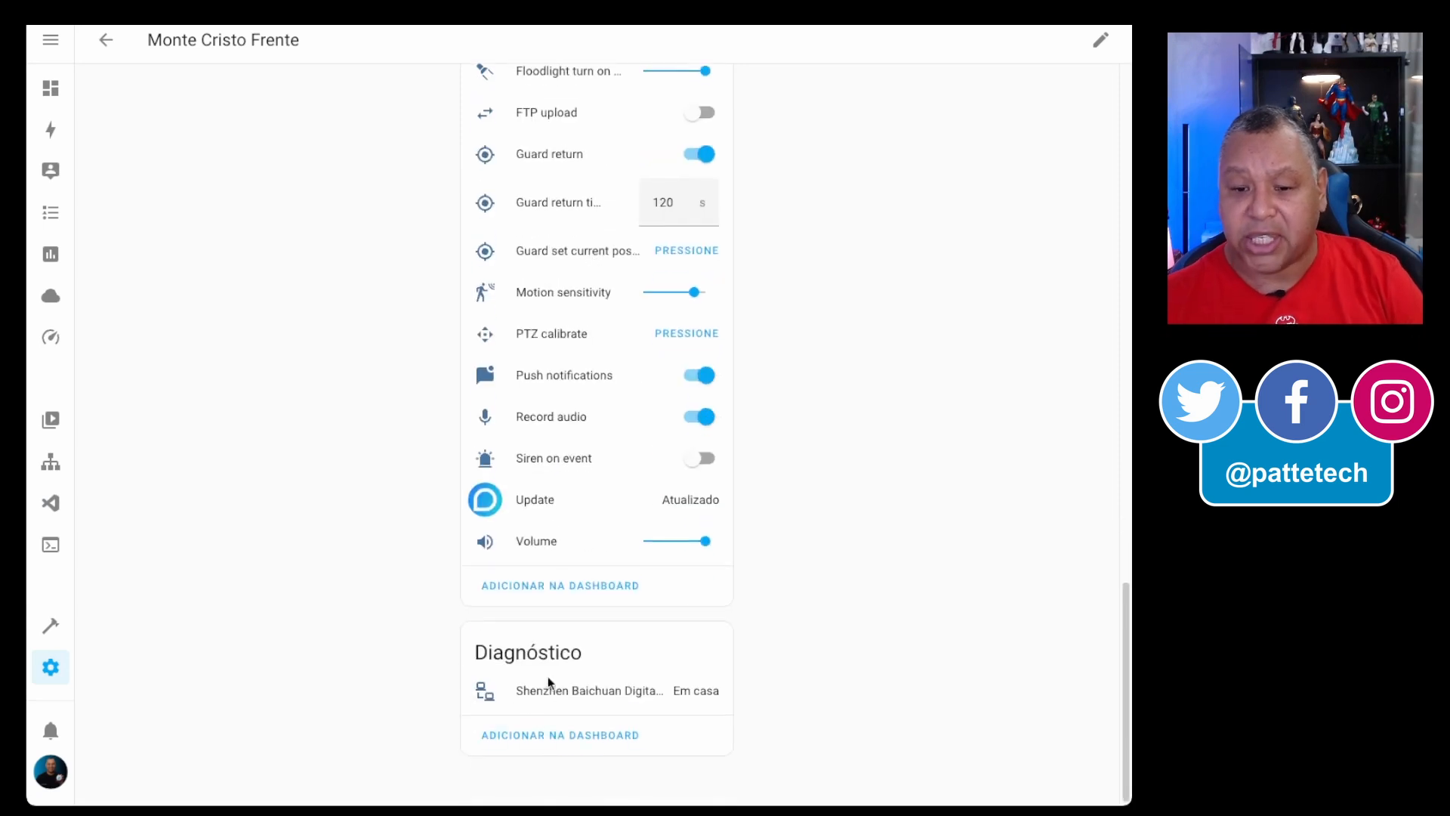
pyautogui.click(588, 692)
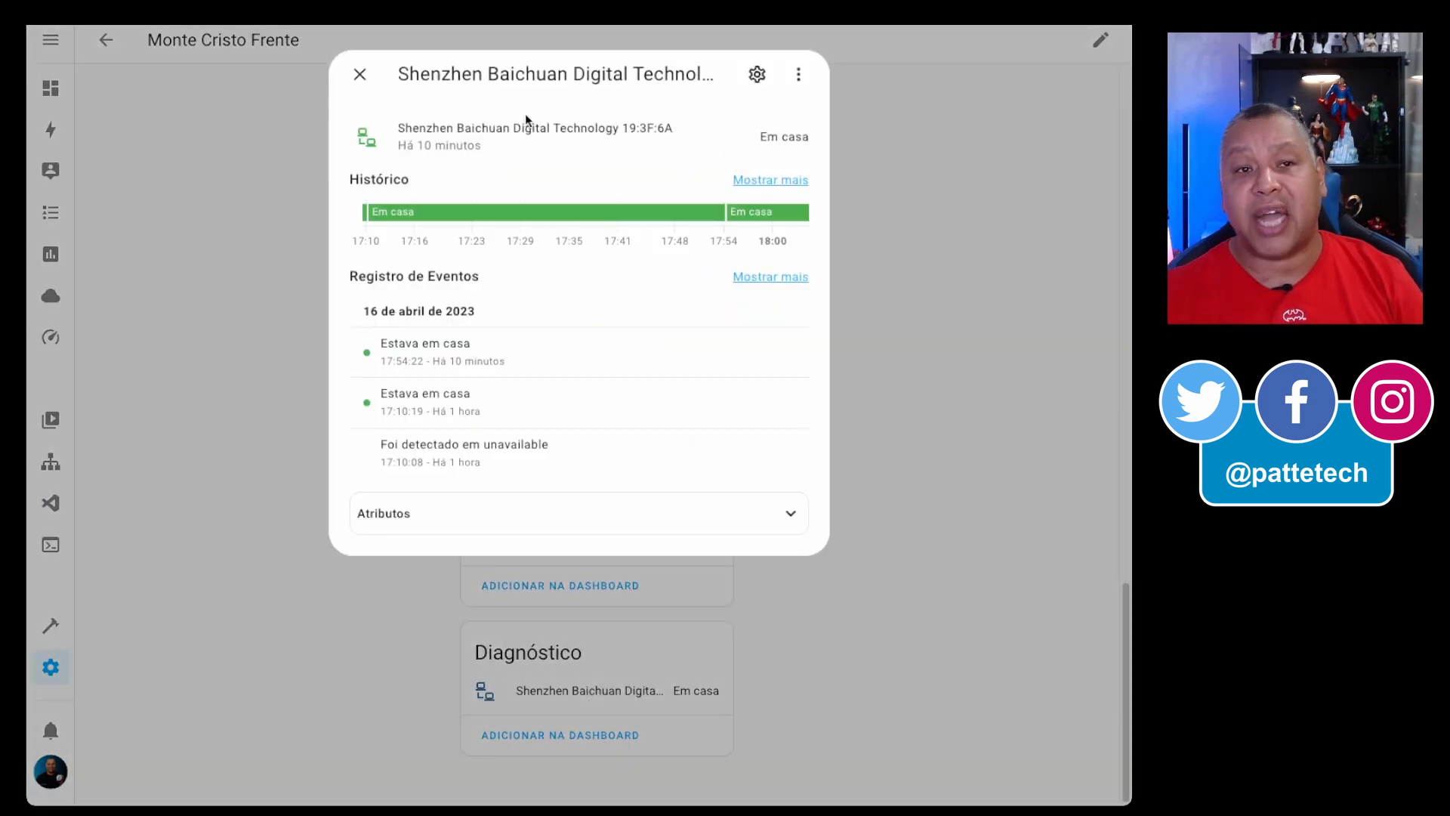